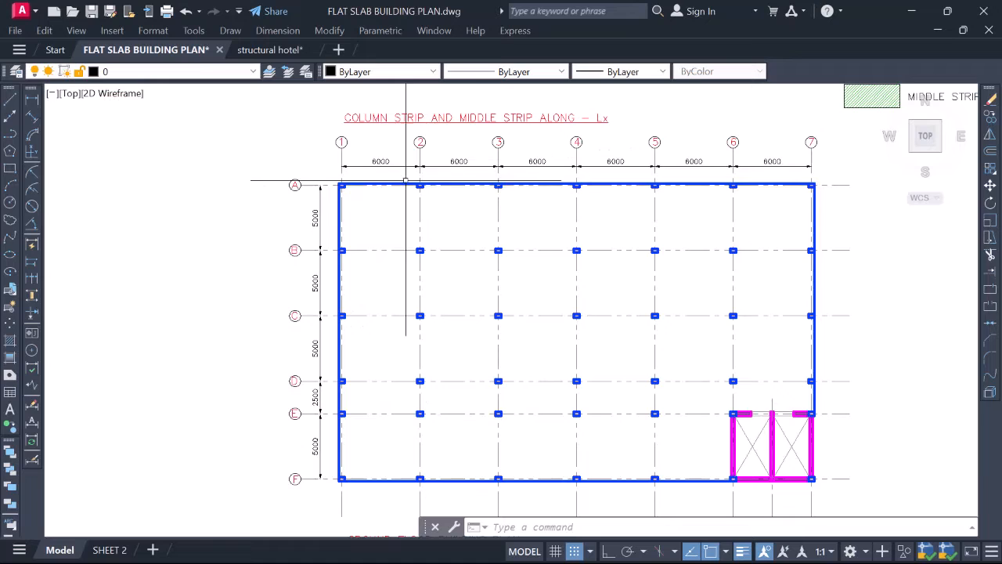
Examine the flat slab floor plan titled Column Strip and Middle Strip Along Lx, including its grid and column layout
scroll(406, 180, "up", 2)
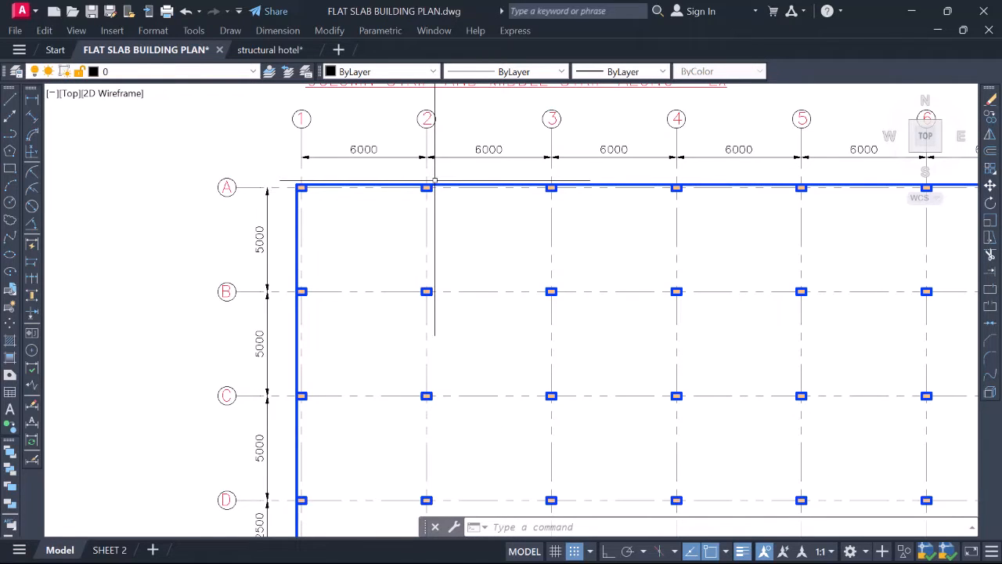
scroll(444, 185, "down", 4)
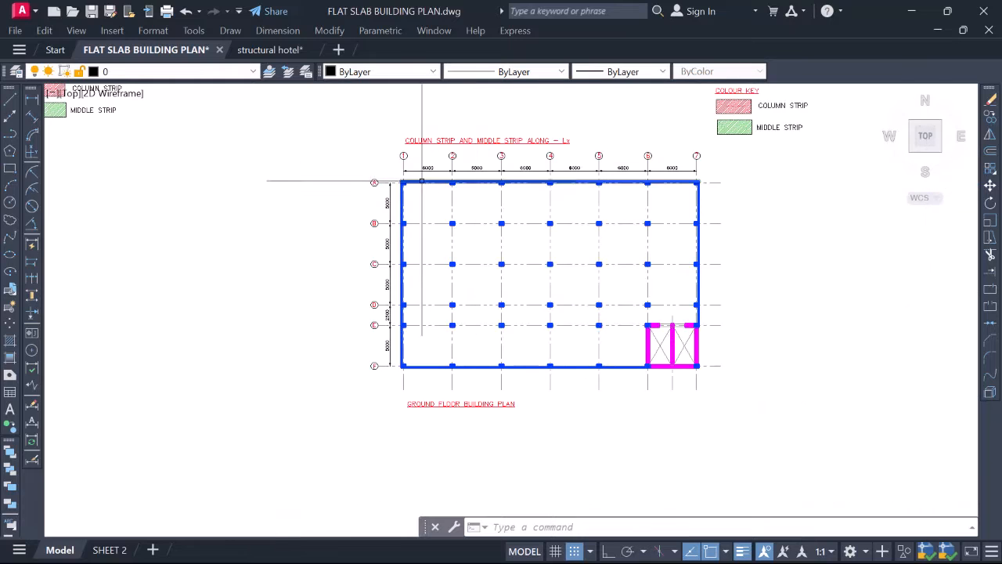
middle_click_drag(405, 177, 457, 251)
scroll(677, 177, "up", 4)
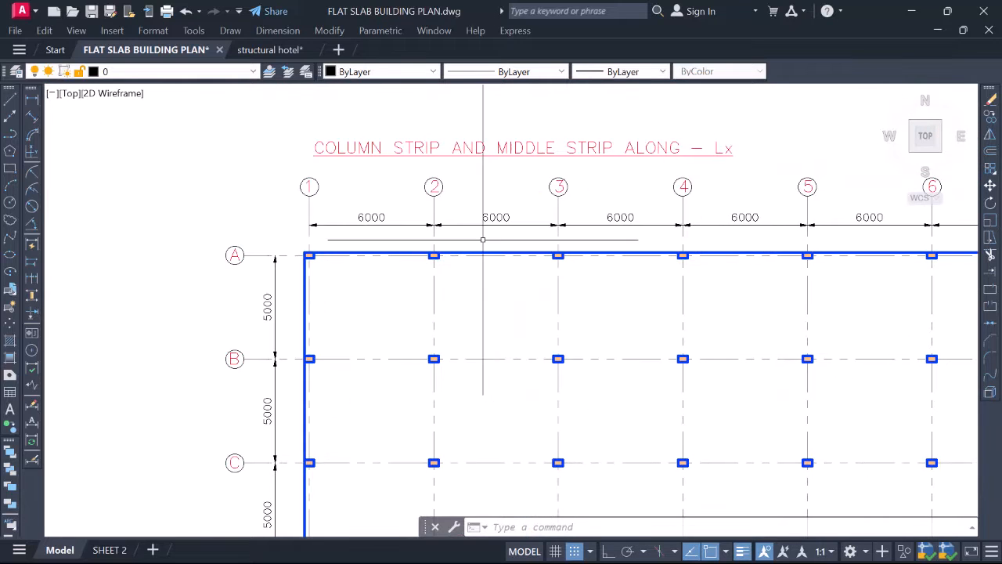
scroll(435, 217, "down", 2)
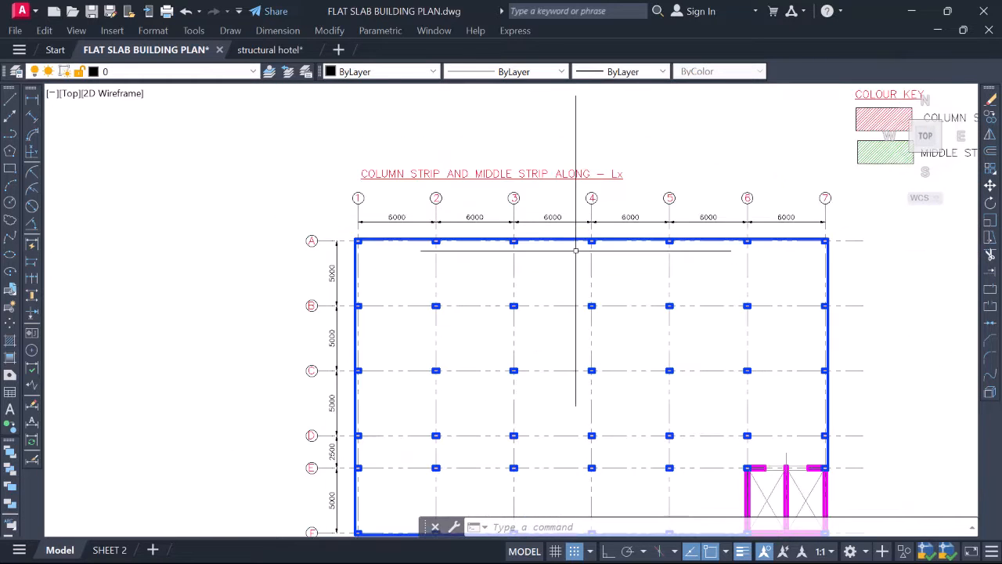
scroll(626, 246, "down", 2)
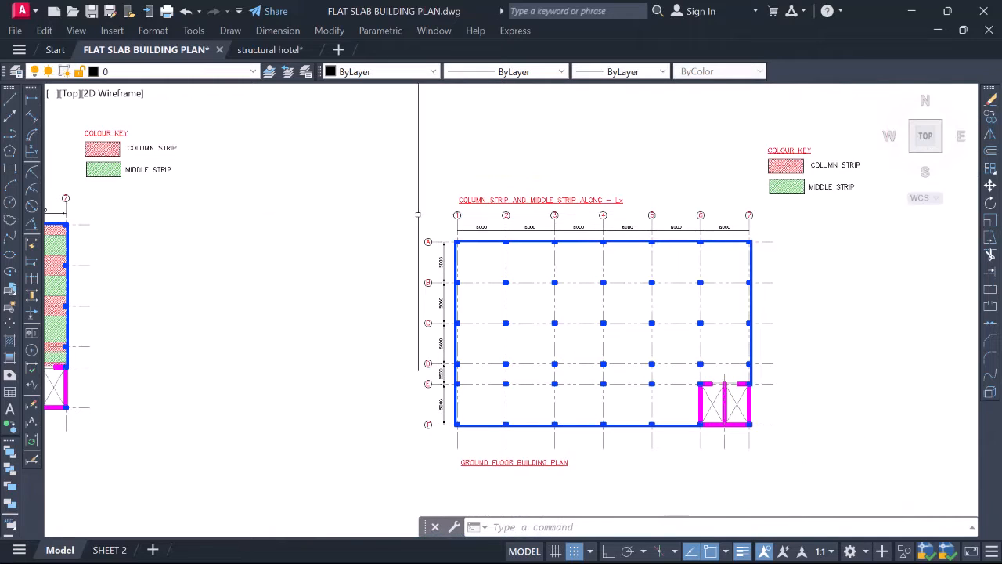
Examine the hatched column strips and middle strips on the ground floor plan along Ly
middle_click_drag(418, 214, 476, 206)
scroll(436, 212, "down", 2)
middle_click_drag(335, 224, 465, 220)
scroll(192, 215, "up", 2)
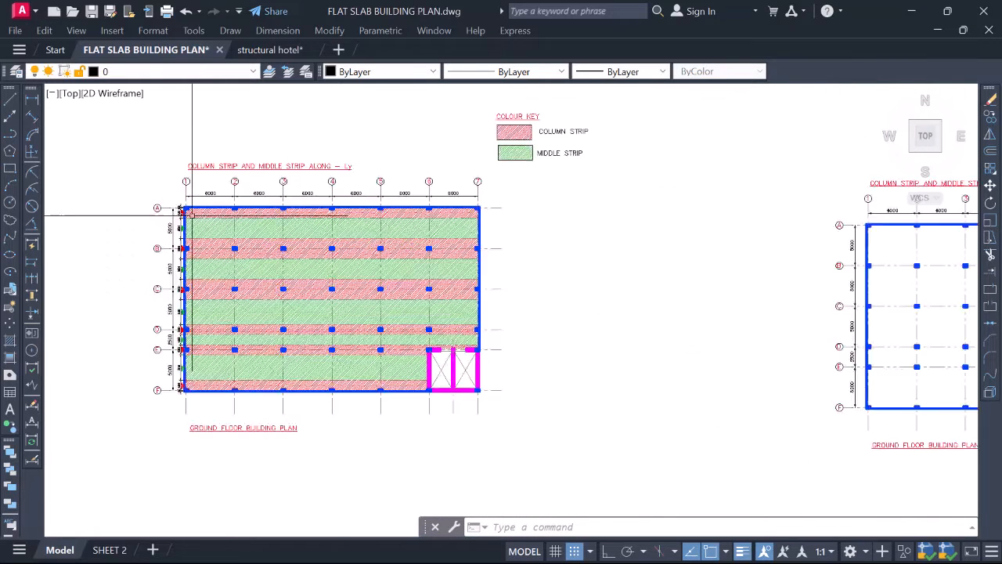
scroll(192, 215, "up", 2)
scroll(200, 176, "up", 2)
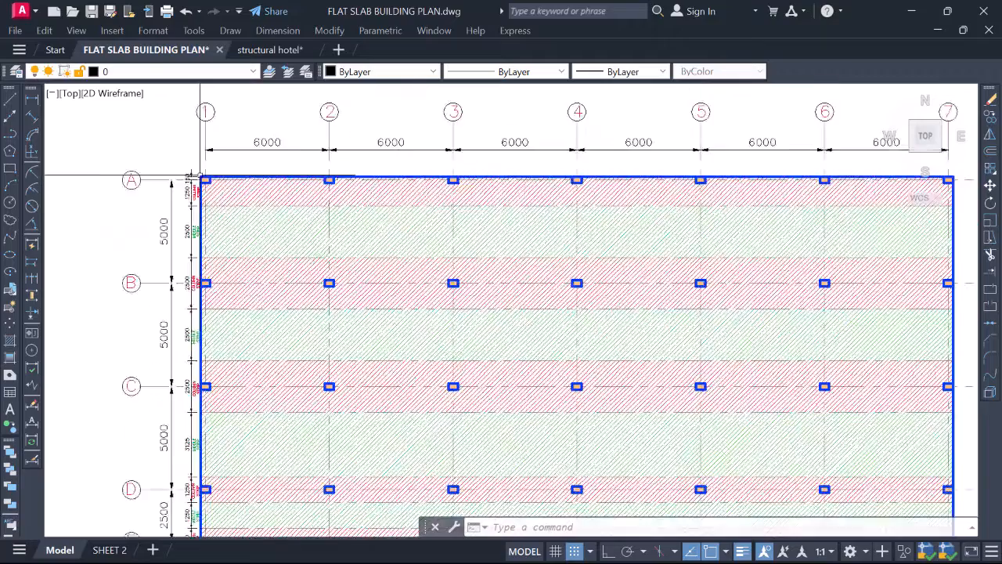
scroll(201, 178, "up", 2)
scroll(227, 184, "down", 6)
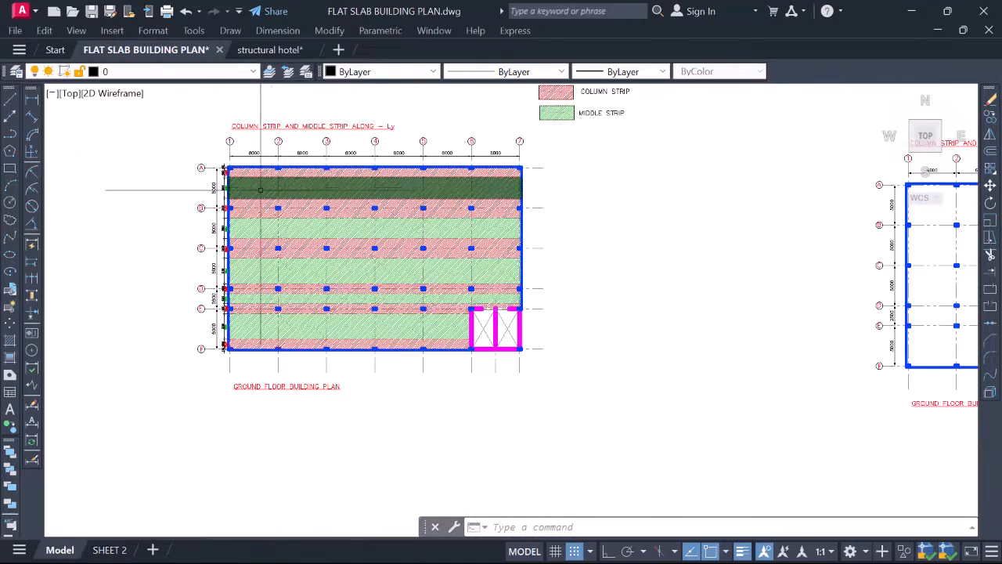
scroll(260, 189, "up", 4)
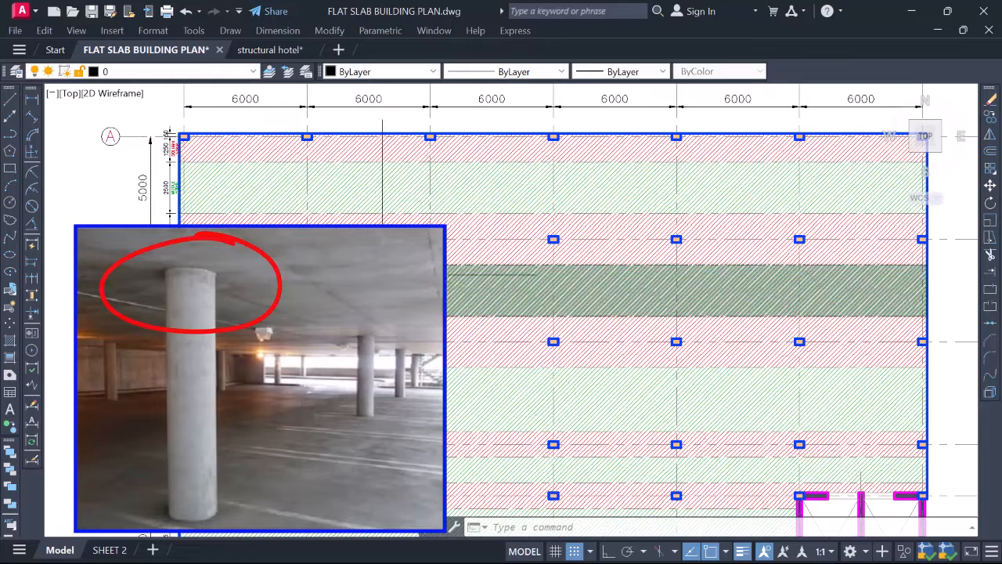
scroll(383, 274, "down", 2)
middle_click_drag(326, 293, 322, 265)
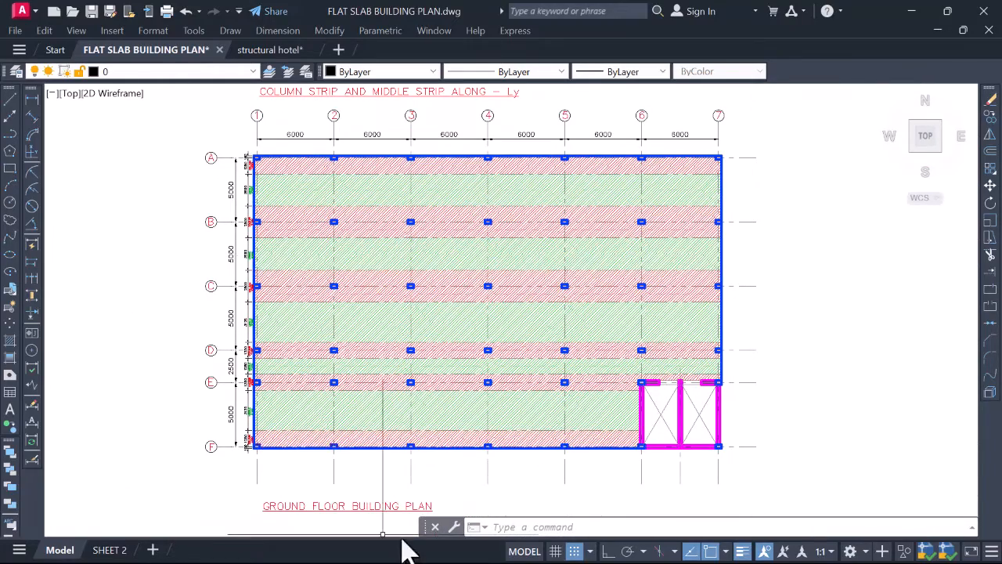
Switch to YouTube in Chrome and search for "ekidel"
key("super")
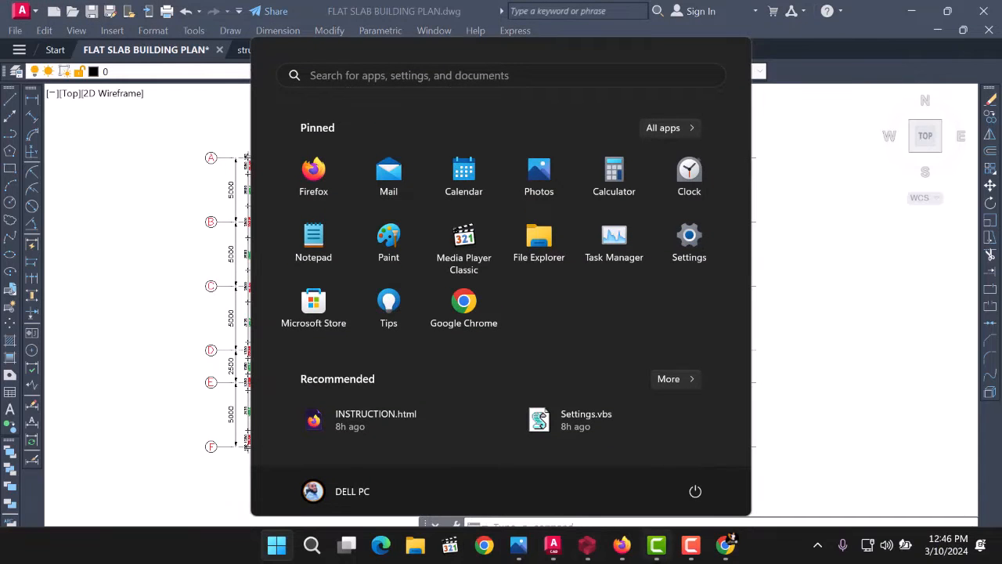
left_click(725, 544)
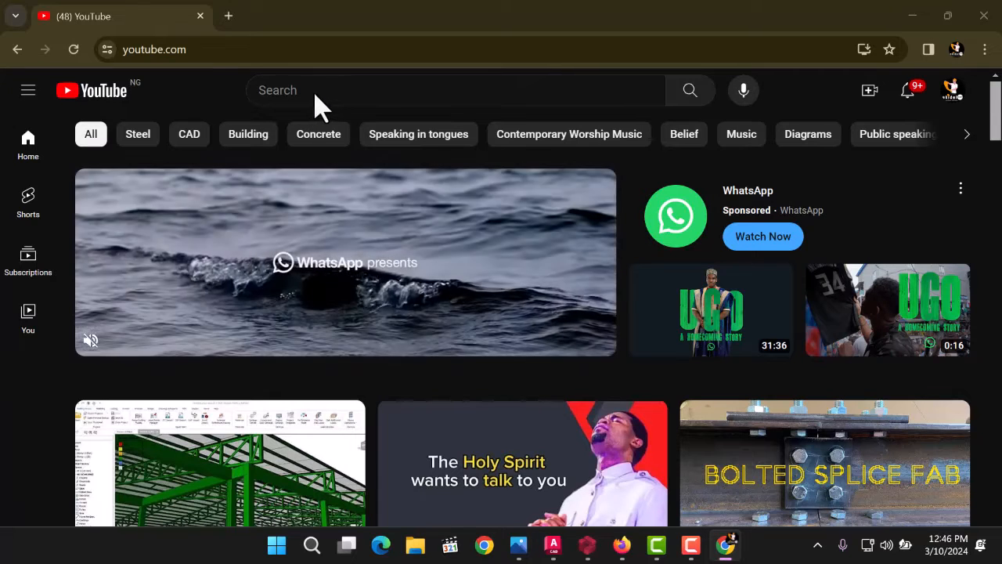
left_click(354, 98)
type("ek")
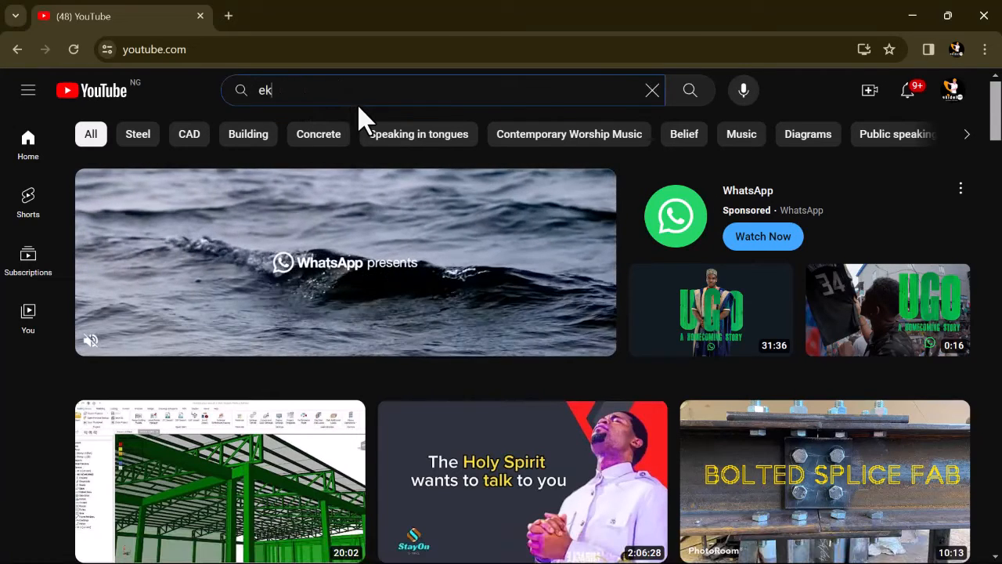
type("idel")
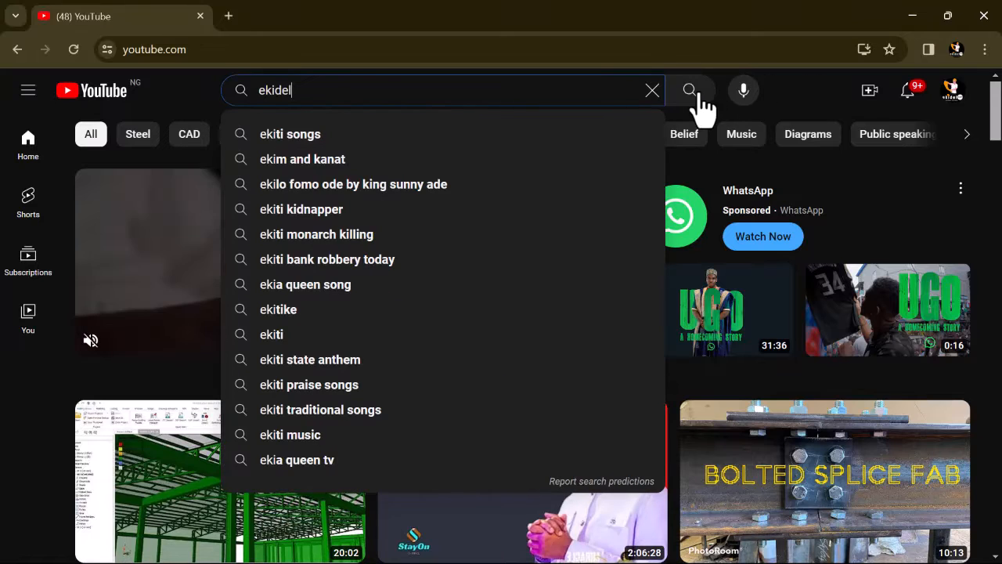
left_click(700, 100)
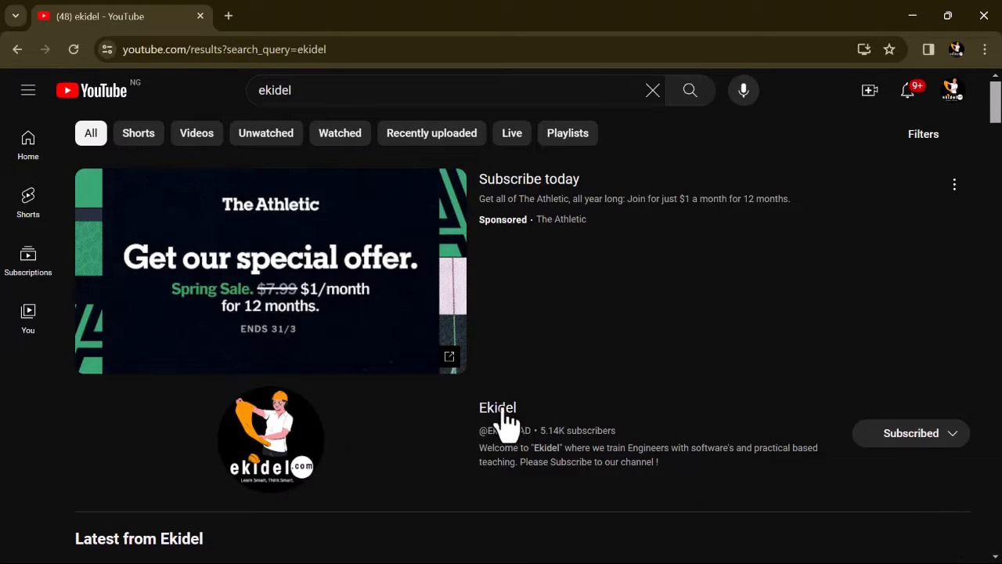
Open the Ekidel channel from the search results and look over its home page
scroll(503, 423, "down", 1)
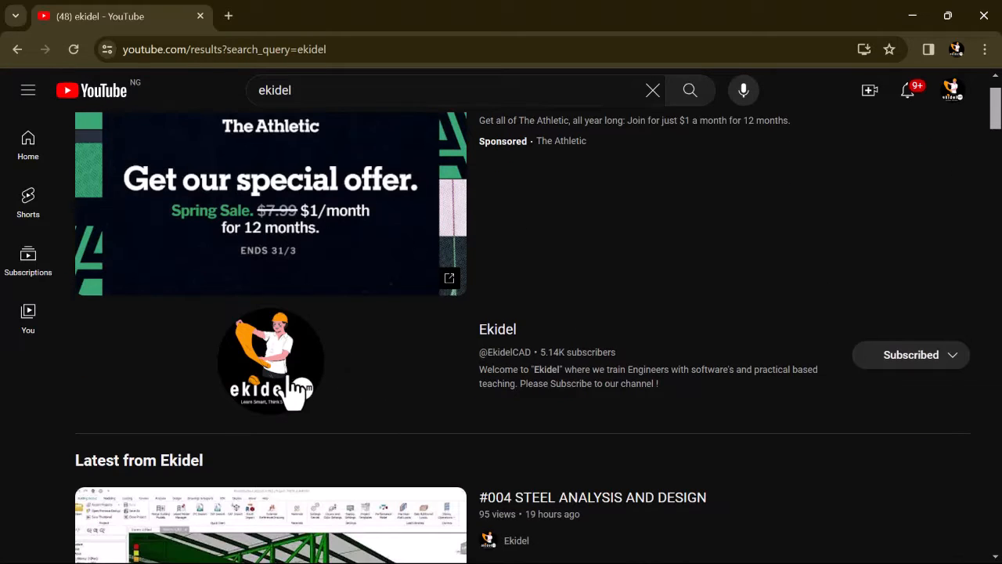
left_click(508, 334)
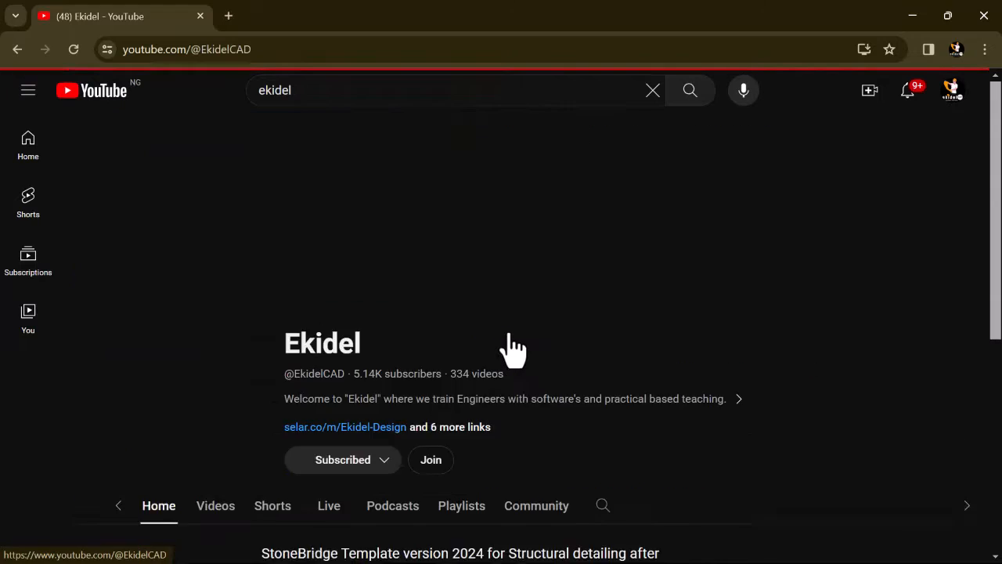
scroll(335, 405, "down", 1)
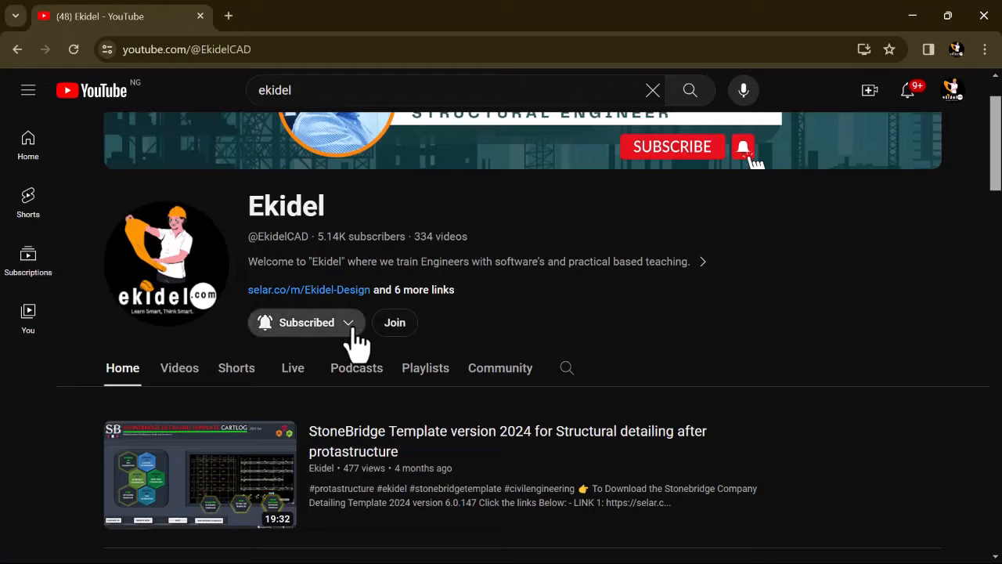
scroll(349, 336, "down", 4)
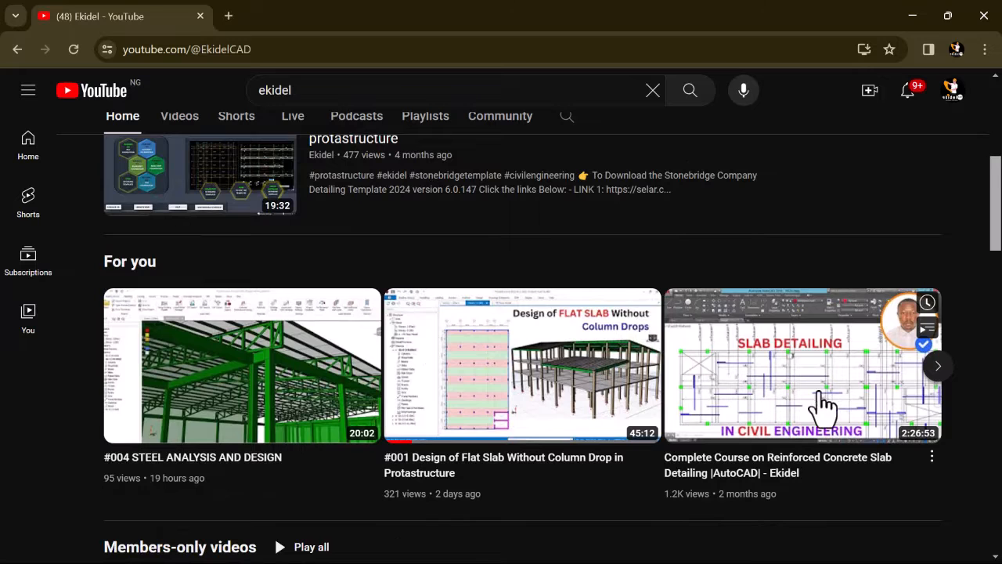
scroll(469, 337, "up", 3)
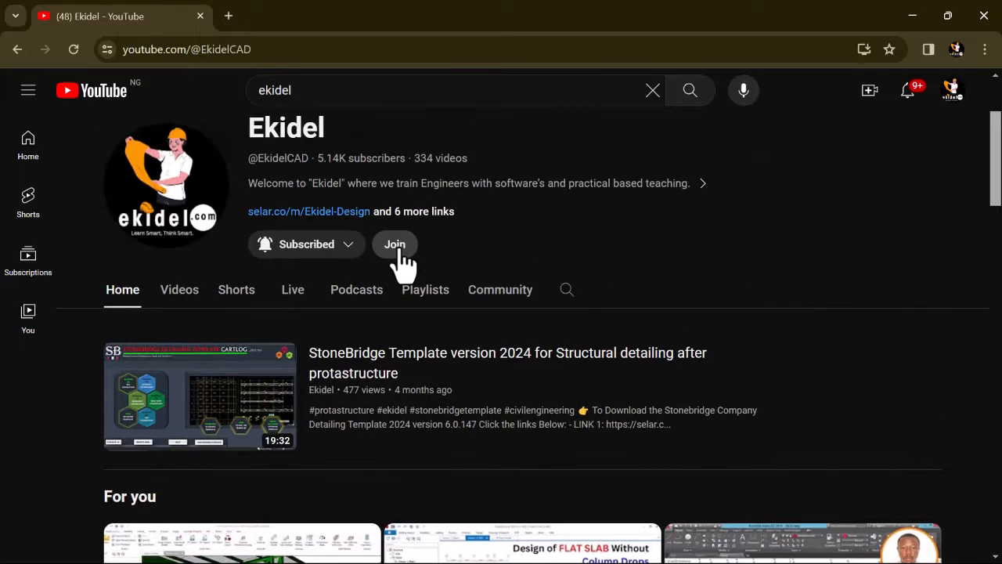
Review the Ekidel channel's membership levels and perks, then close the membership offer
left_click(400, 250)
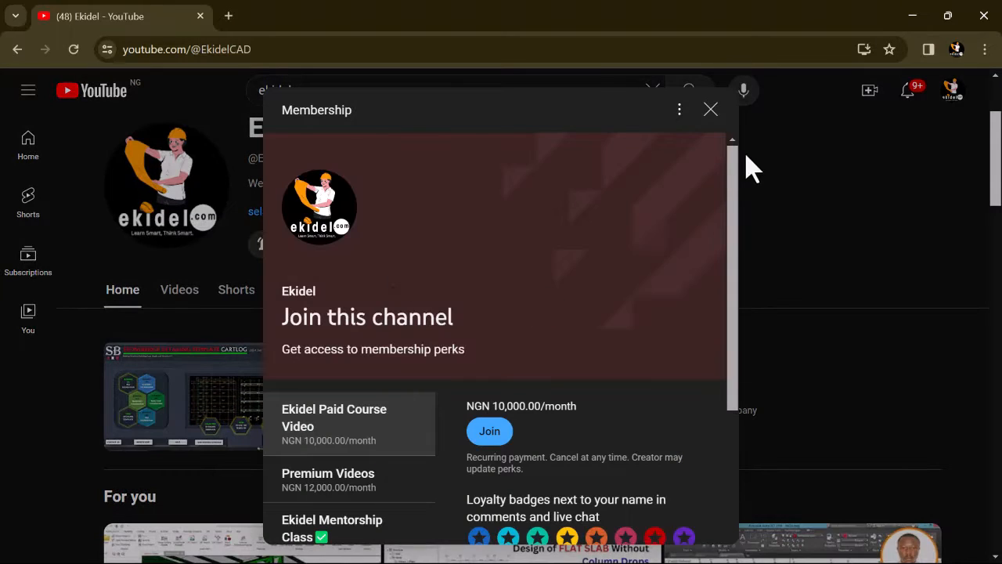
left_click(709, 107)
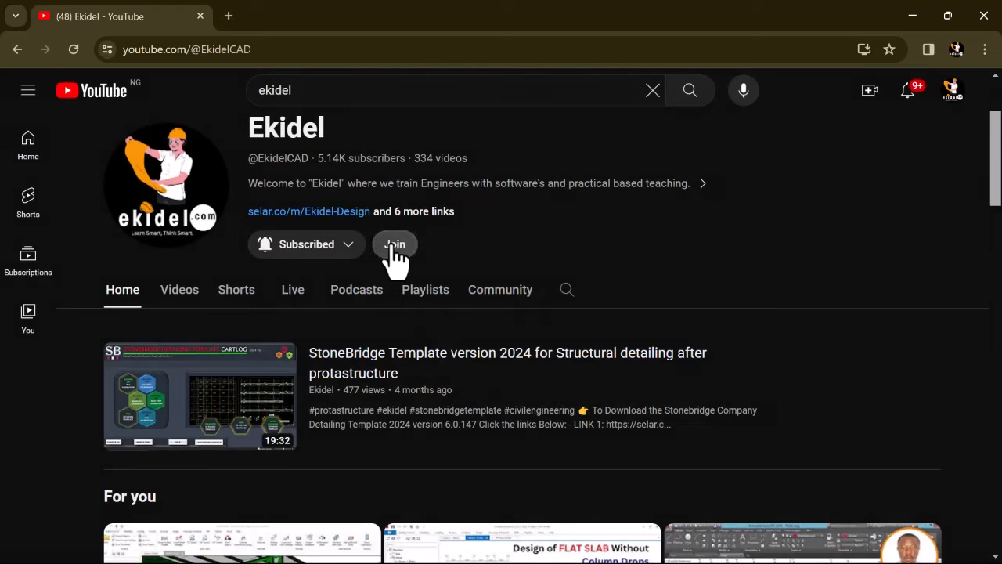
left_click(391, 244)
scroll(485, 337, "down", 1)
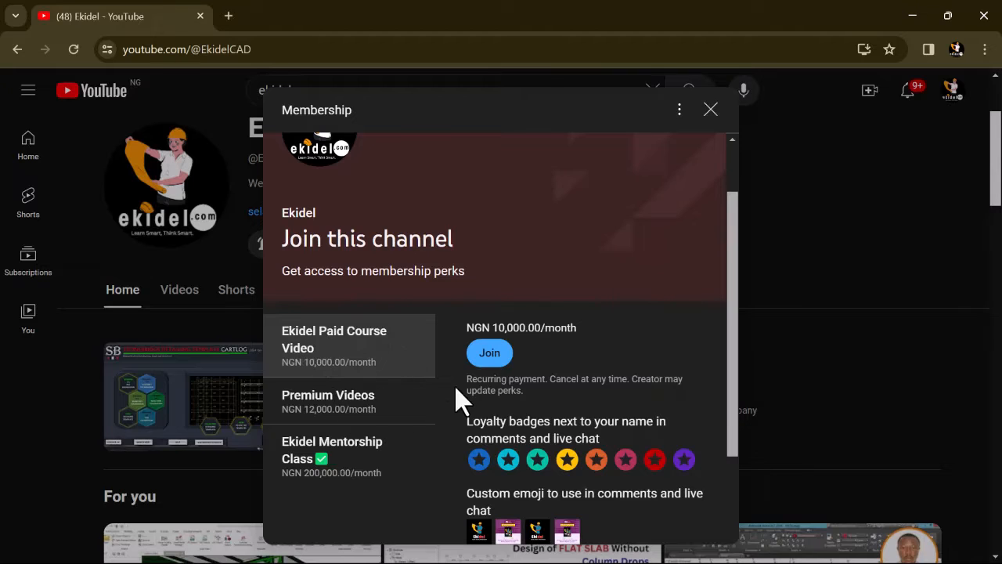
scroll(411, 361, "down", 2)
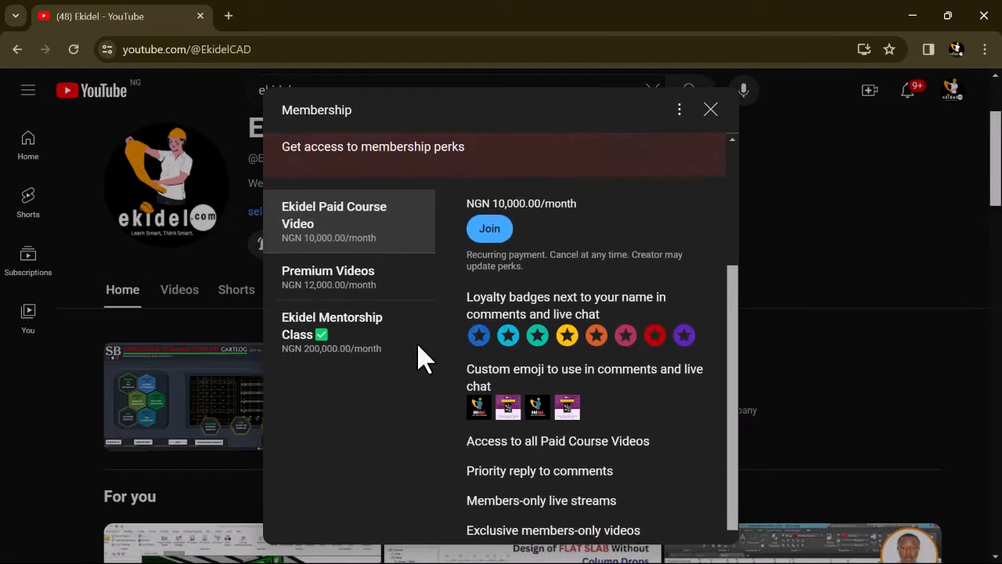
scroll(421, 358, "up", 2)
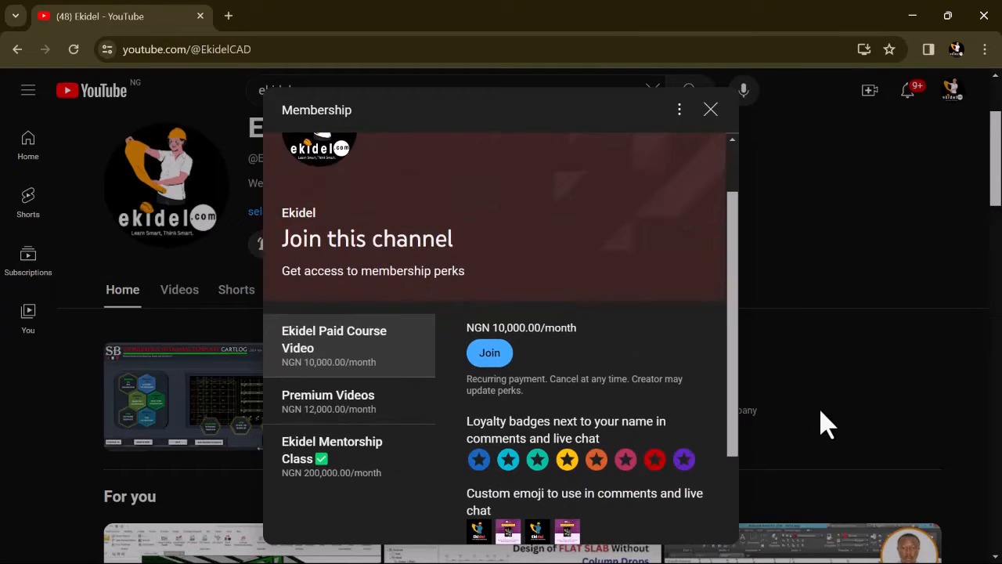
left_click(711, 110)
Look through the channel's members-only videos, from the flat slab design to the first Church Auditorium lesson
scroll(436, 336, "down", 3)
scroll(394, 447, "up", 1)
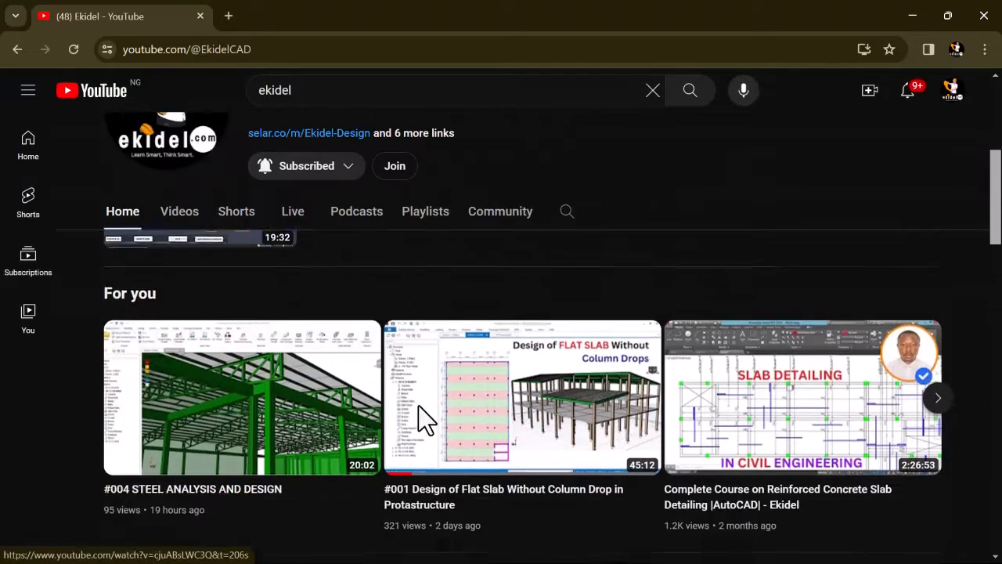
scroll(418, 405, "down", 4)
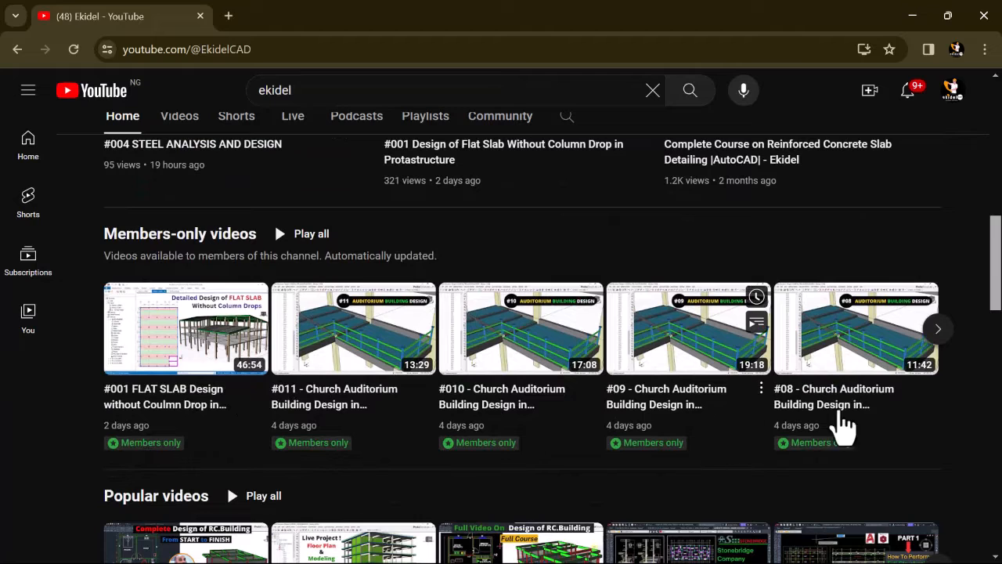
left_click(939, 331)
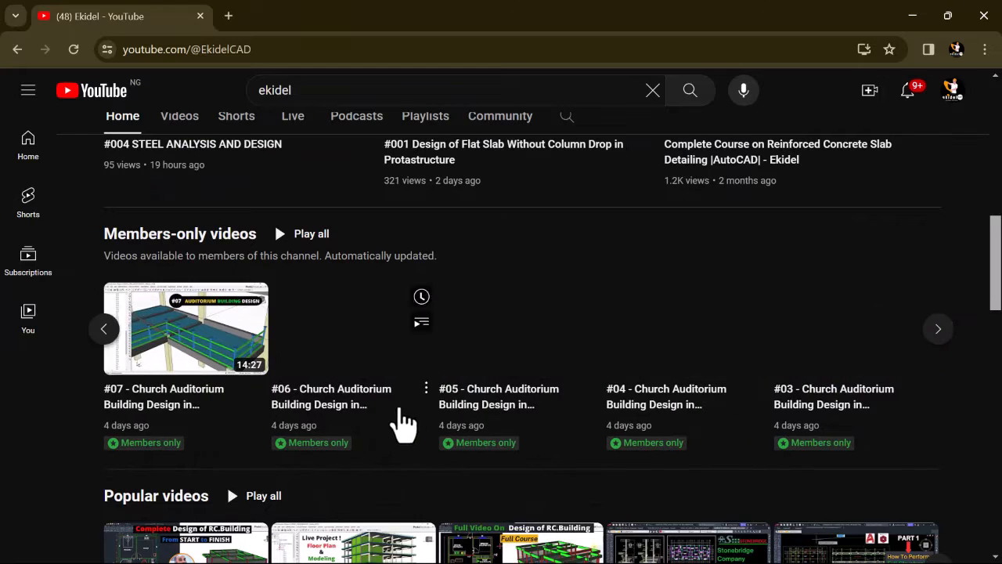
left_click(937, 329)
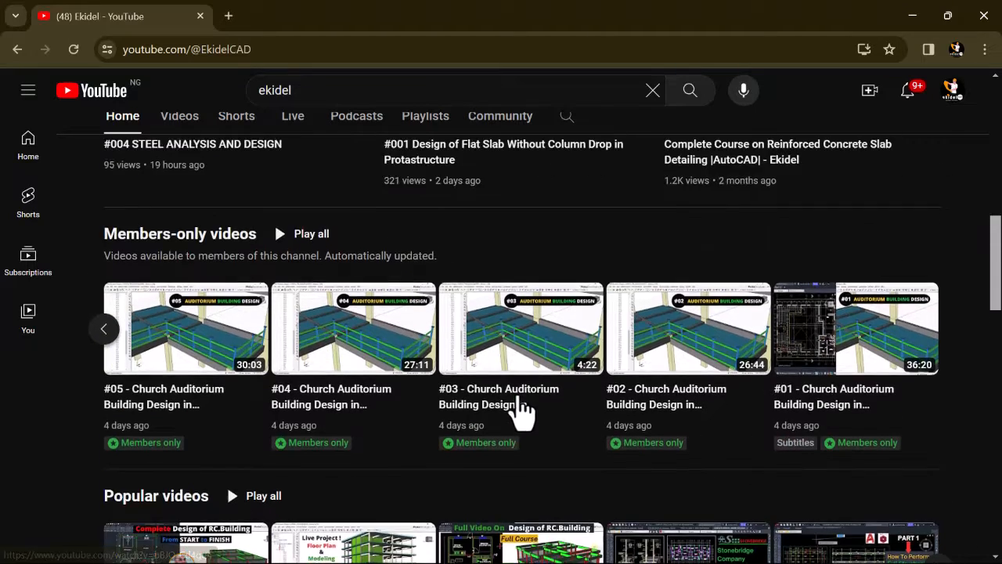
scroll(519, 409, "up", 6)
scroll(519, 384, "up", 2)
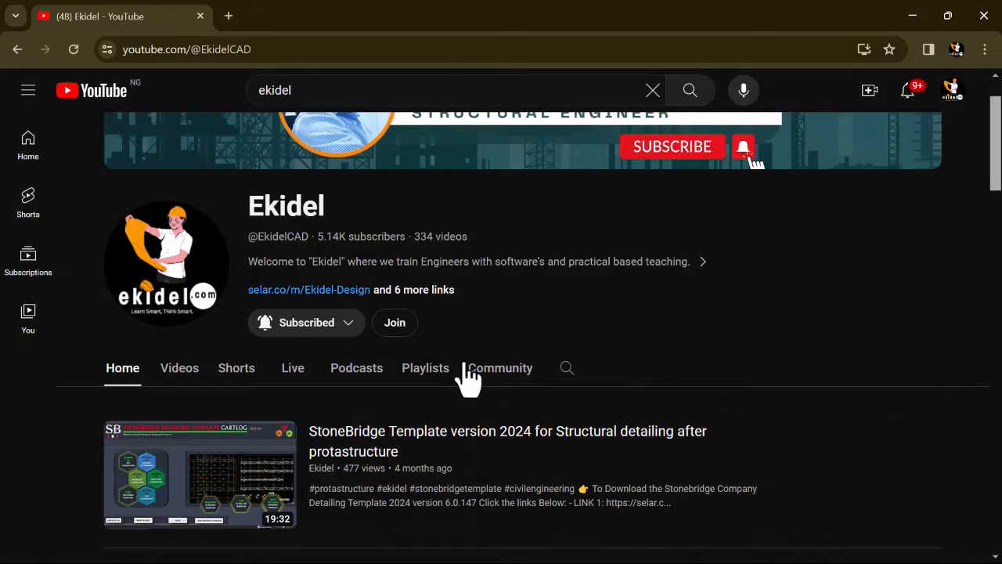
Choose the Ekidel Paid Course Video membership at NGN 10,000.00/month and proceed to its payment form
left_click(398, 327)
scroll(480, 414, "down", 2)
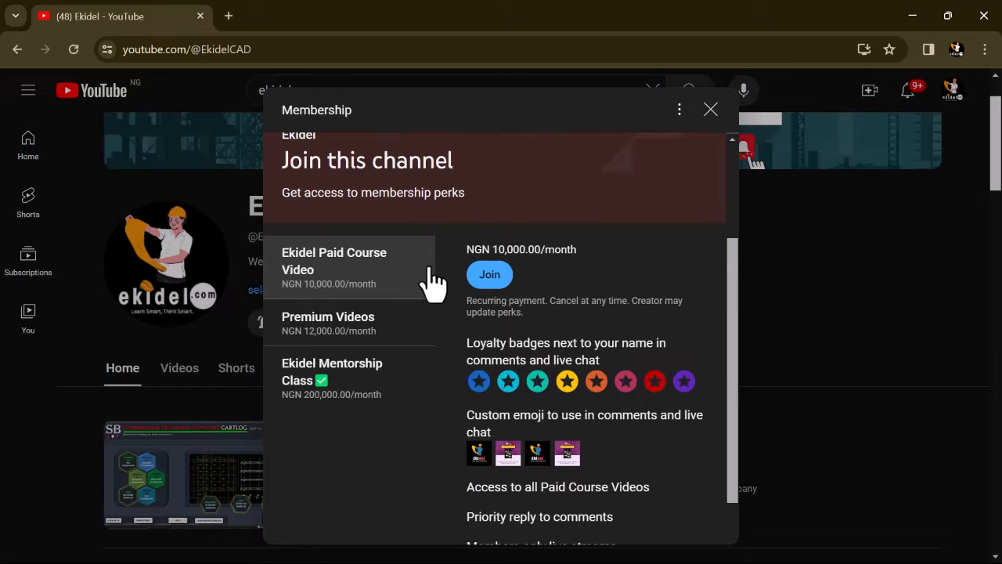
left_click(371, 338)
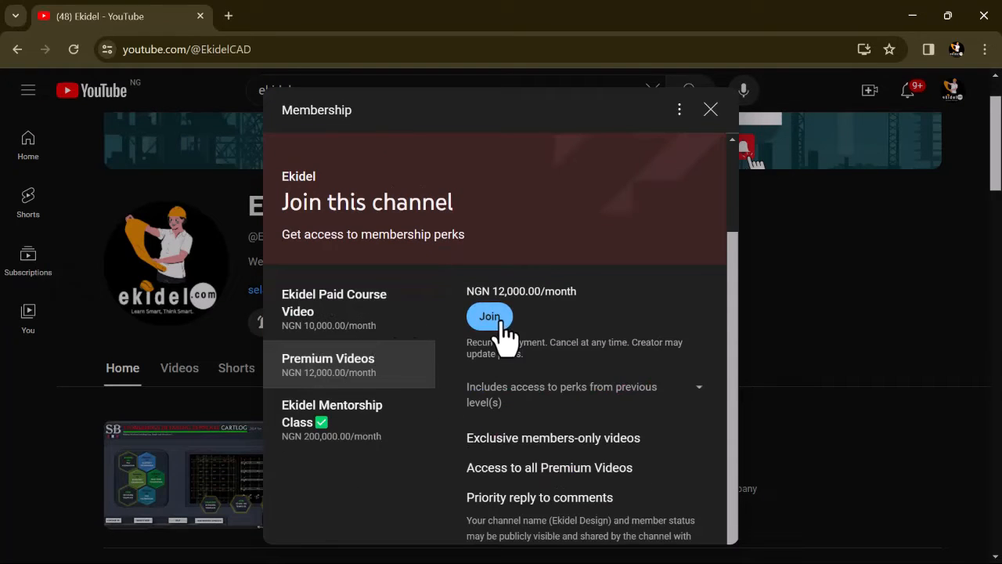
left_click(374, 320)
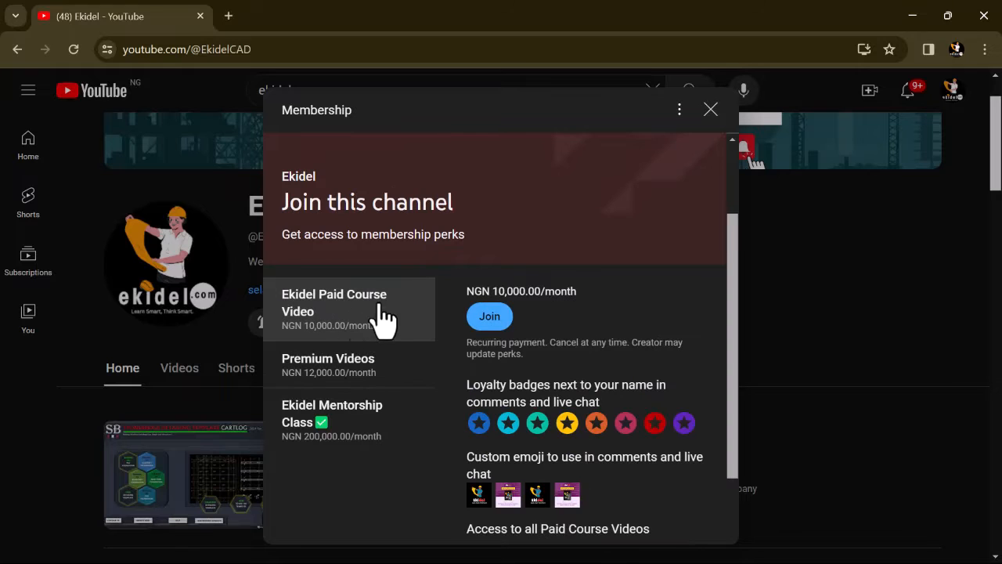
left_click(489, 317)
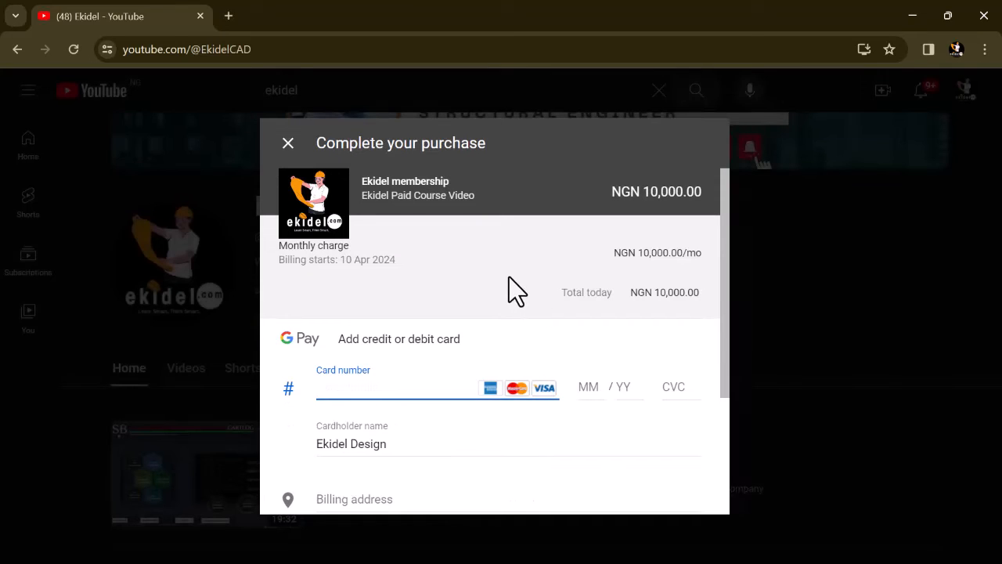
scroll(510, 290, "down", 1)
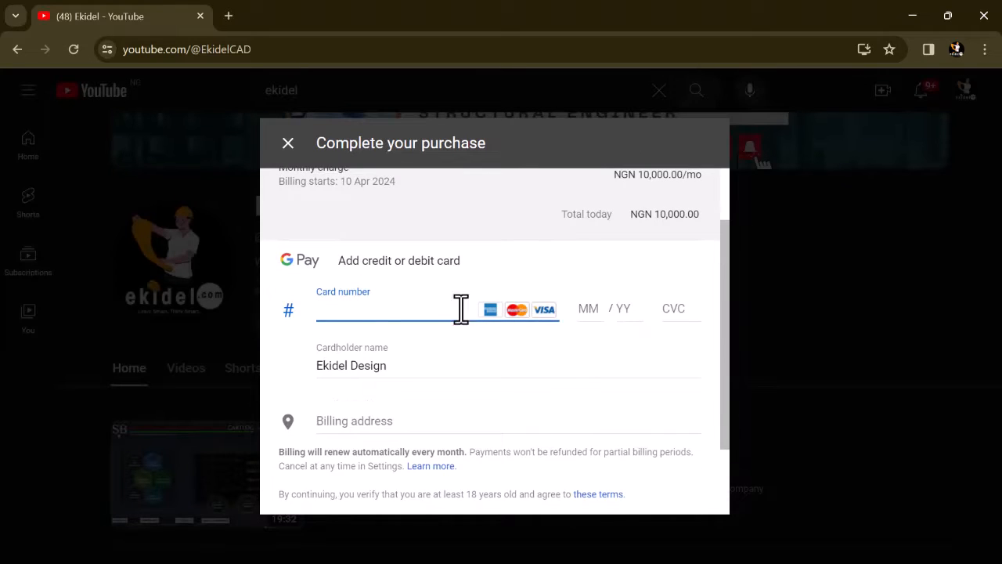
Review the card and billing fields of the membership payment form, close it without buying, and look over the channel's home page
scroll(519, 319, "down", 2)
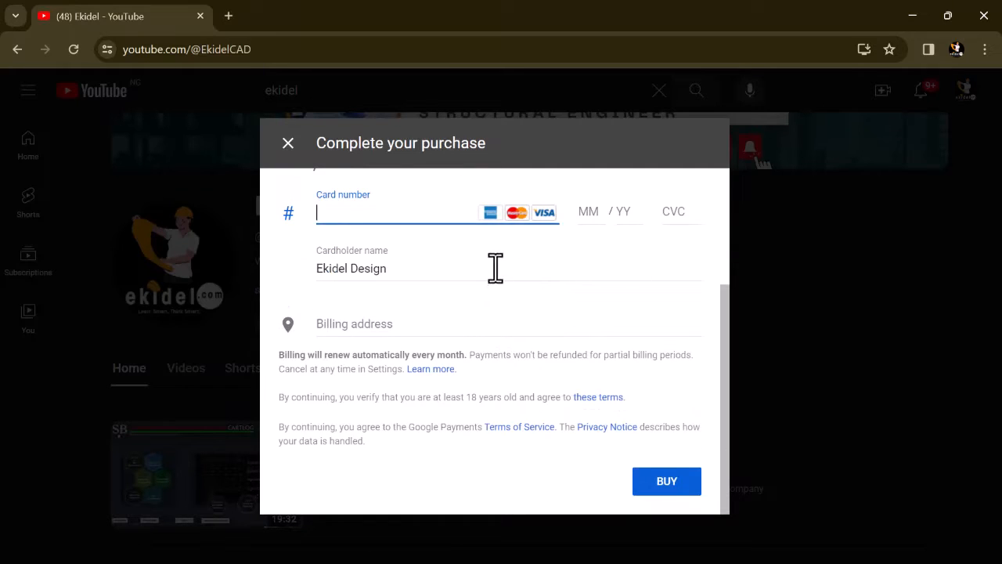
scroll(328, 188, "up", 2)
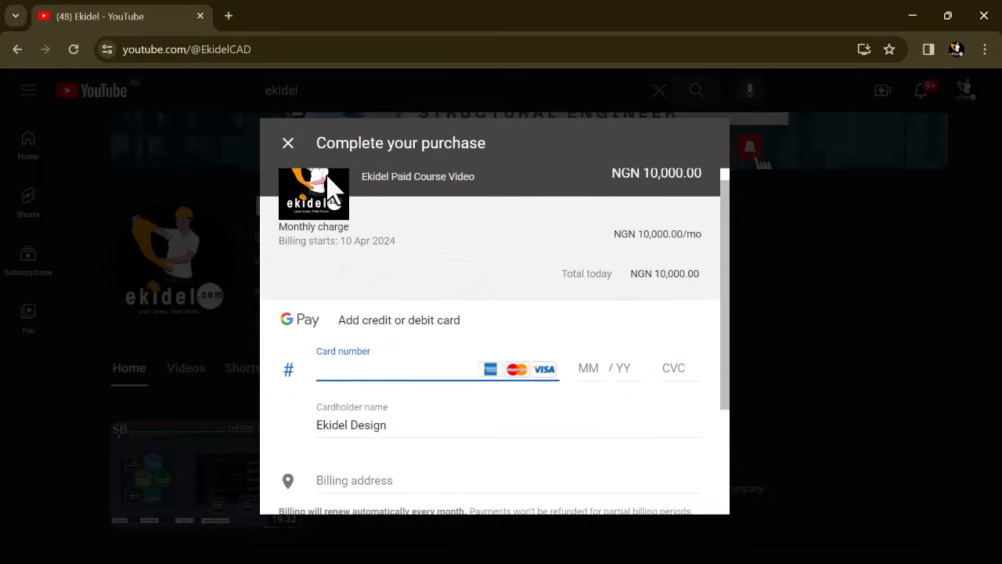
left_click(288, 144)
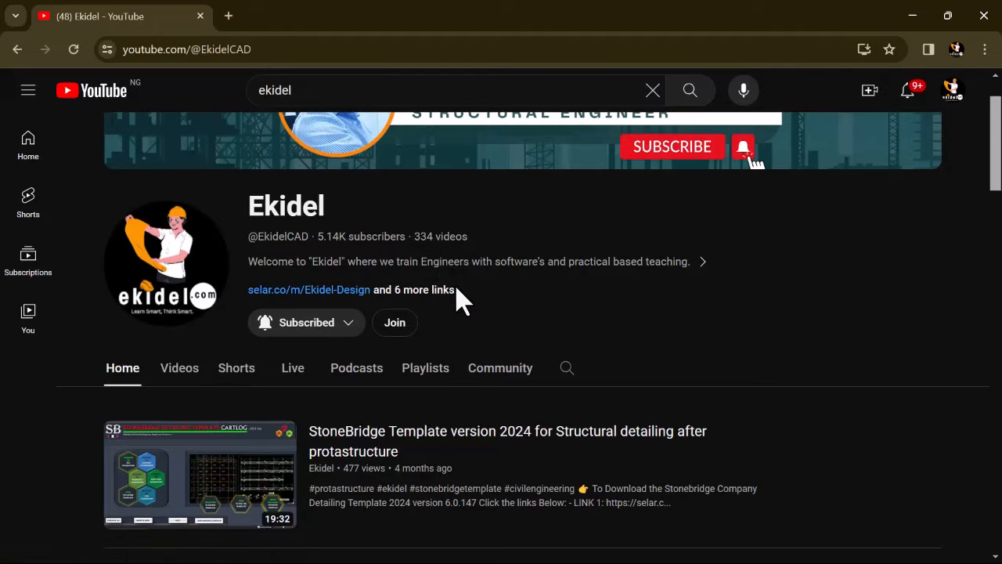
scroll(461, 288, "down", 1)
scroll(461, 305, "down", 3)
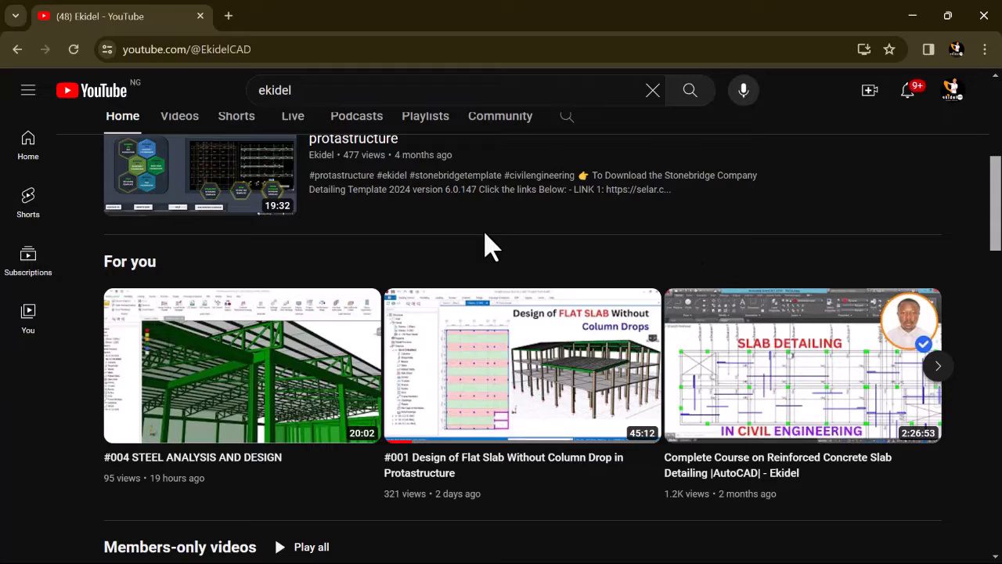
scroll(489, 250, "up", 4)
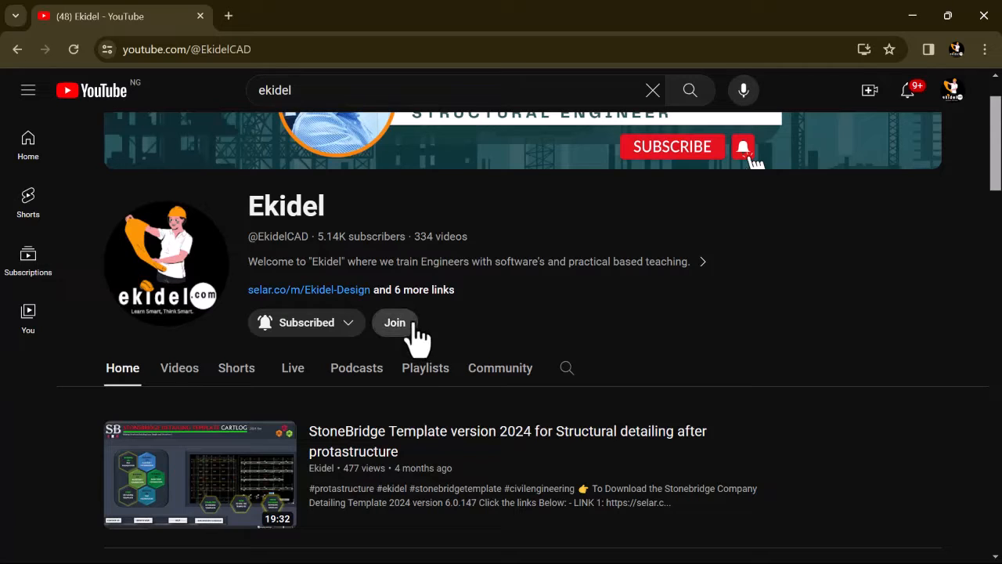
Switch back to AutoCAD and examine the grid bays of the unhatched column strip and middle strip plan along Lx
left_click(912, 16)
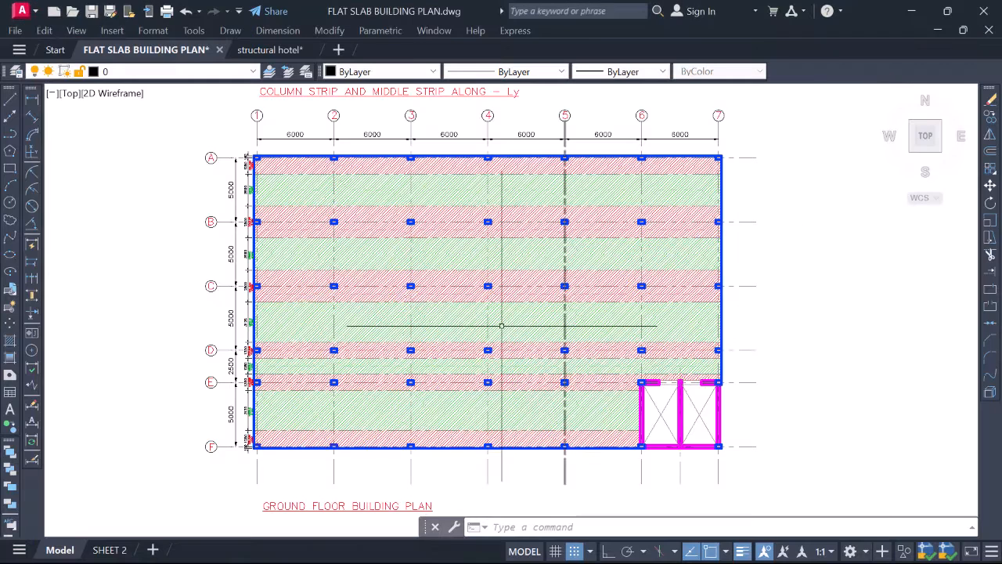
scroll(470, 274, "down", 2)
middle_click_drag(656, 273, 459, 269)
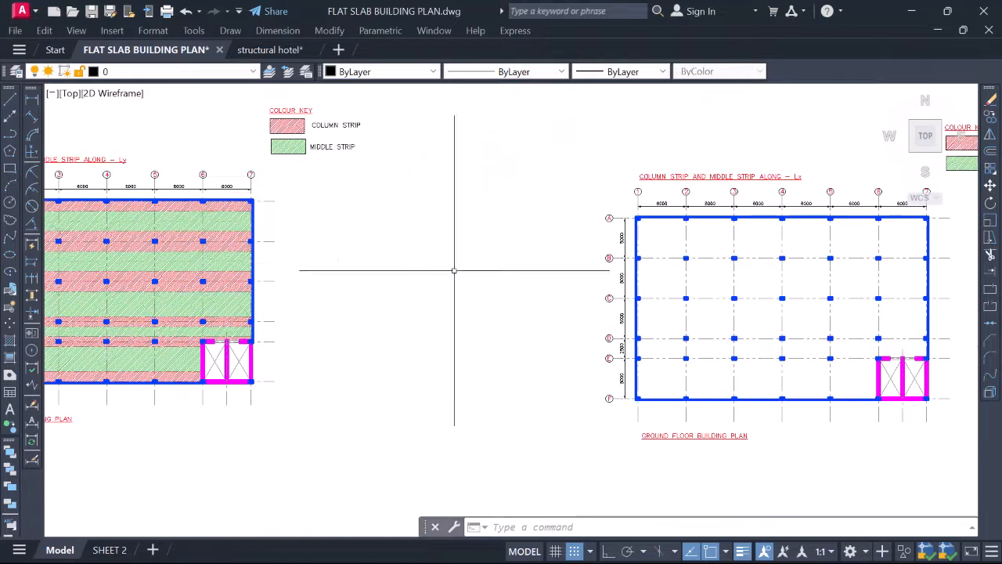
scroll(565, 242, "up", 3)
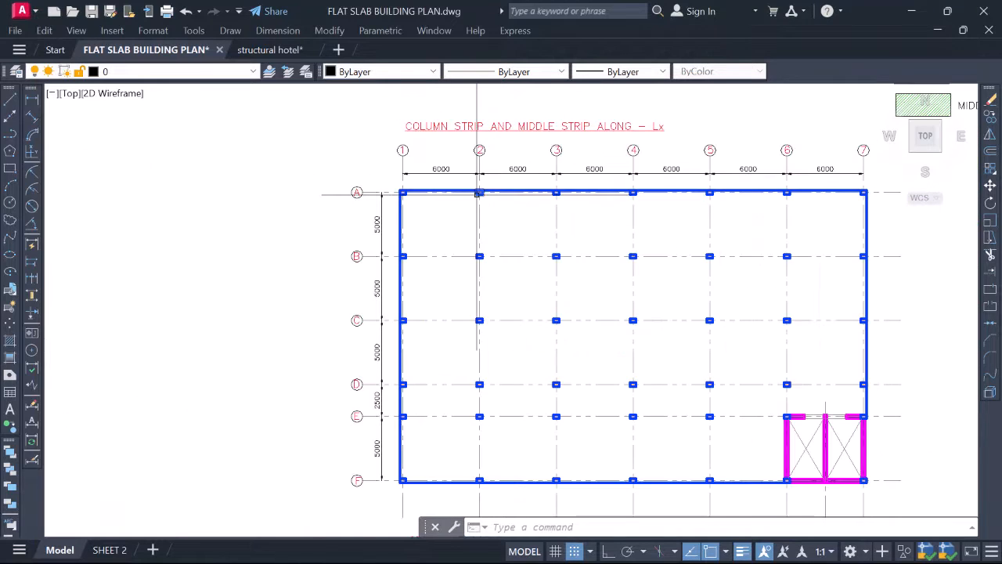
scroll(476, 189, "up", 2)
scroll(474, 196, "down", 2)
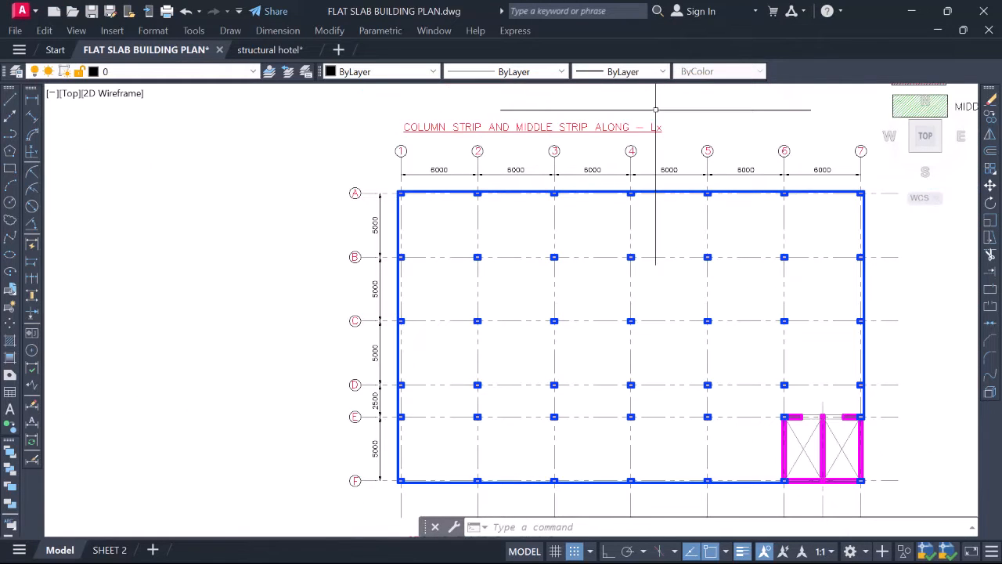
middle_click_drag(502, 227, 497, 241)
scroll(492, 240, "up", 2)
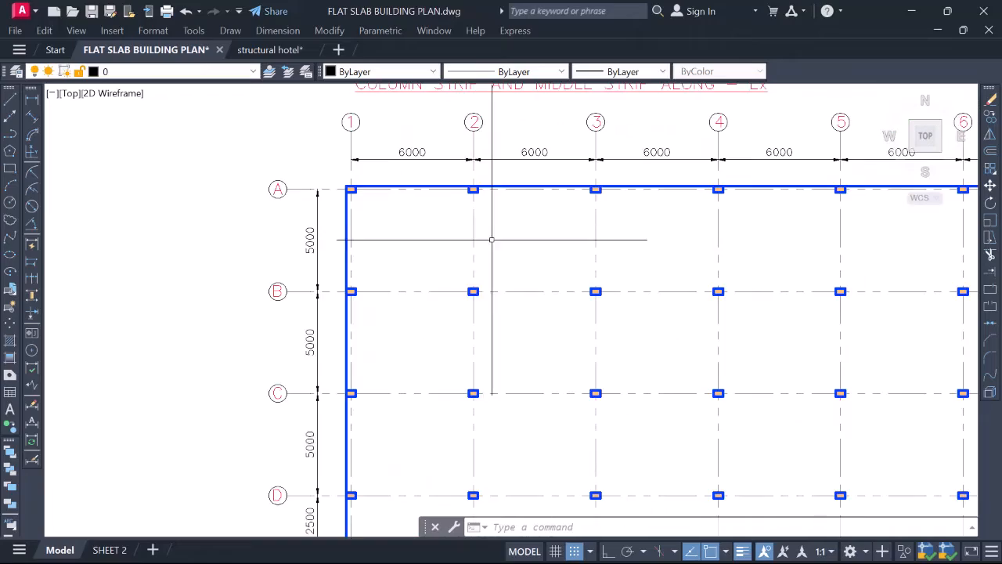
scroll(492, 240, "down", 6)
mouse_move(325, 247)
middle_mouse_down()
mouse_move(593, 252)
mouse_move(279, 235)
middle_mouse_up()
scroll(317, 244, "up", 5)
scroll(302, 246, "down", 3)
scroll(623, 215, "up", 2)
scroll(623, 214, "up", 2)
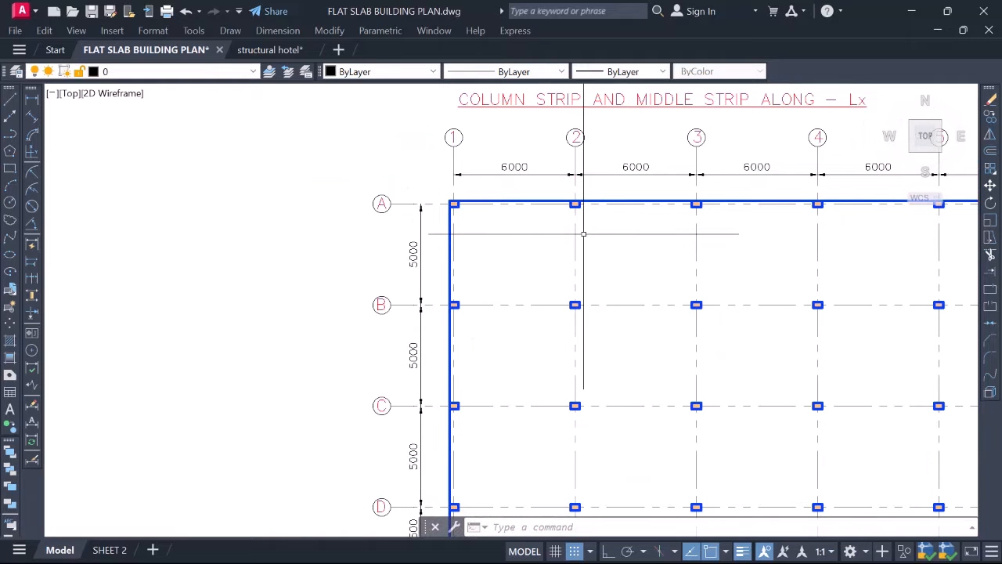
middle_click_drag(537, 186, 523, 207)
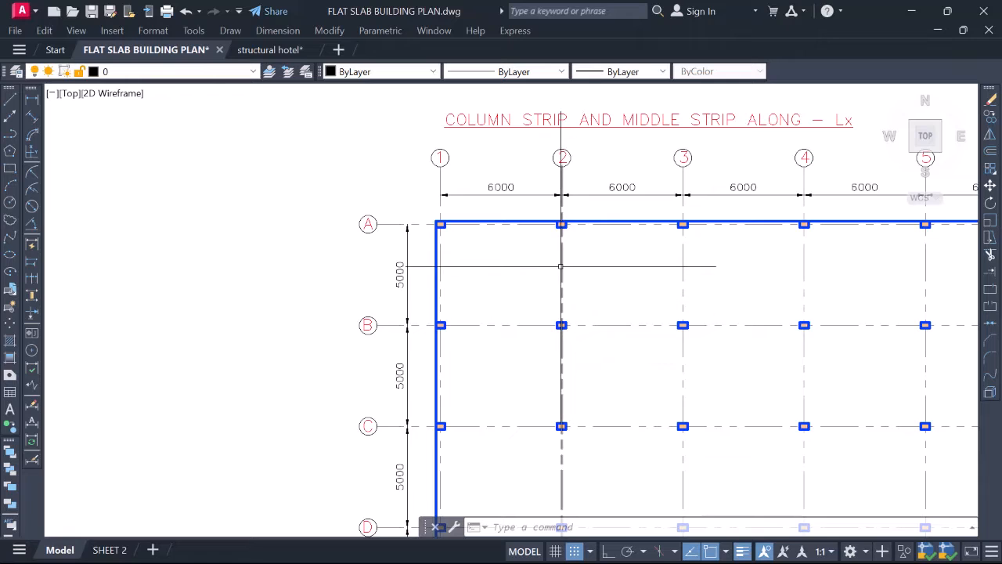
scroll(561, 264, "up", 4)
scroll(577, 263, "down", 2)
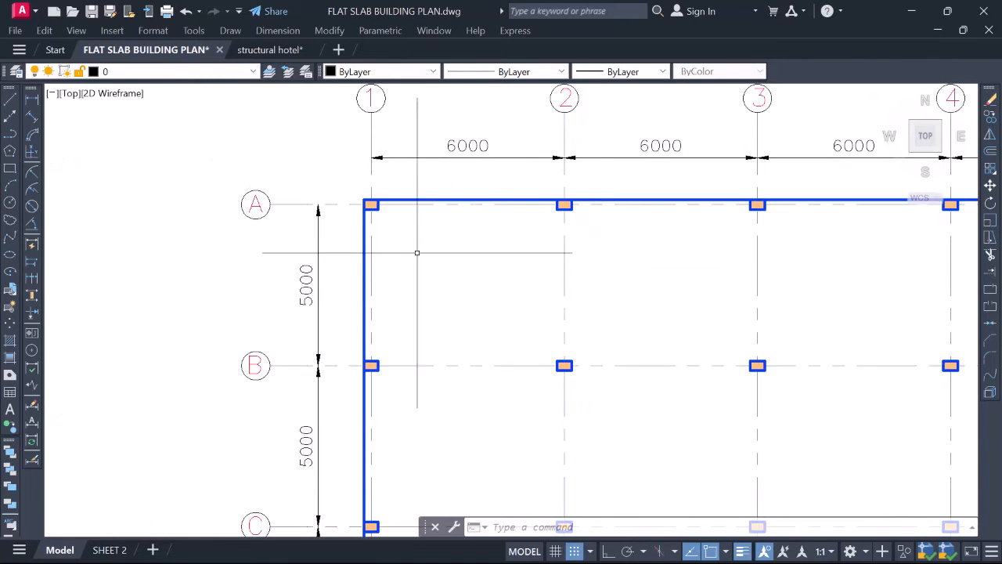
scroll(411, 246, "down", 1)
left_click(381, 205)
scroll(381, 205, "down", 1)
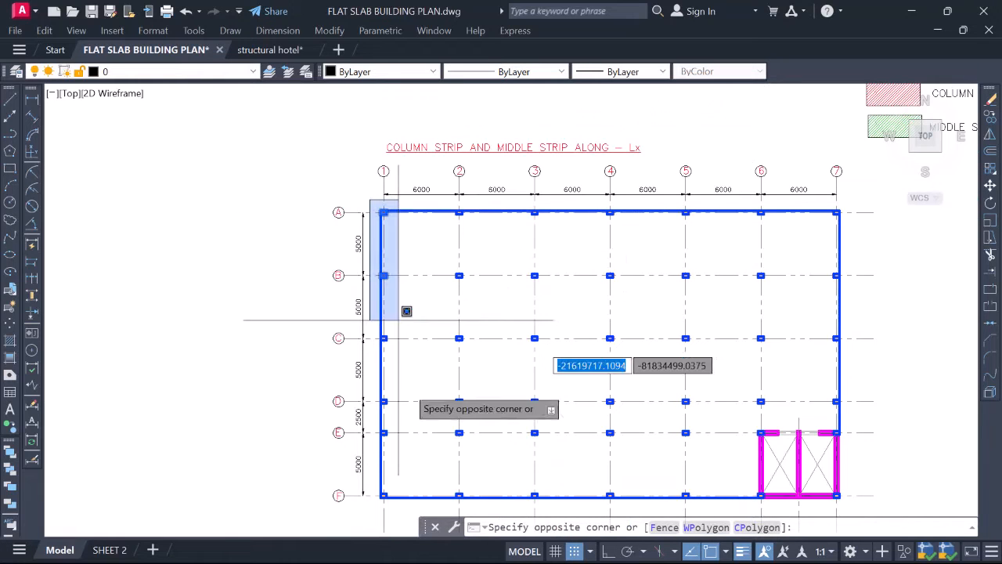
key("Escape")
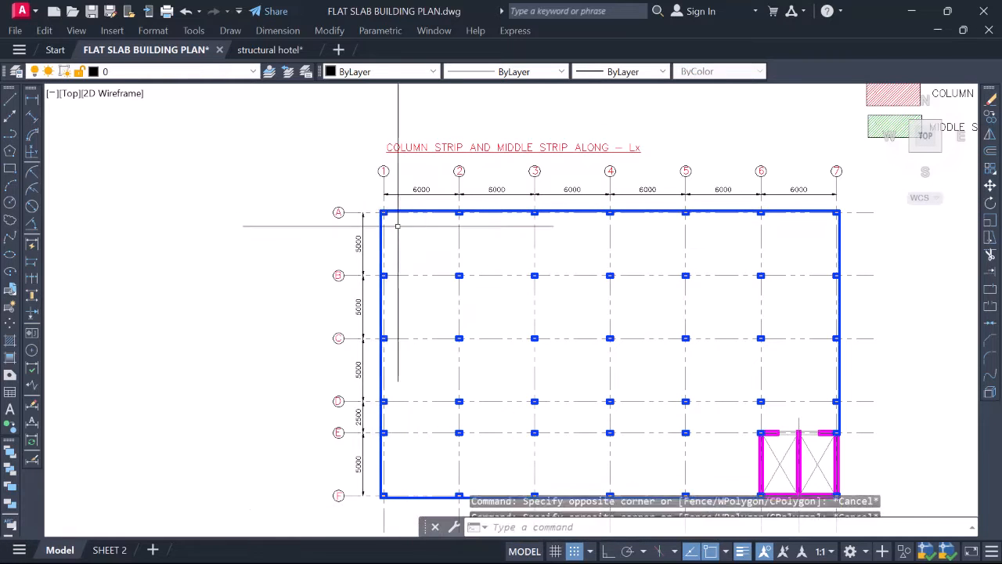
key("Escape")
scroll(378, 191, "up", 4)
type("o")
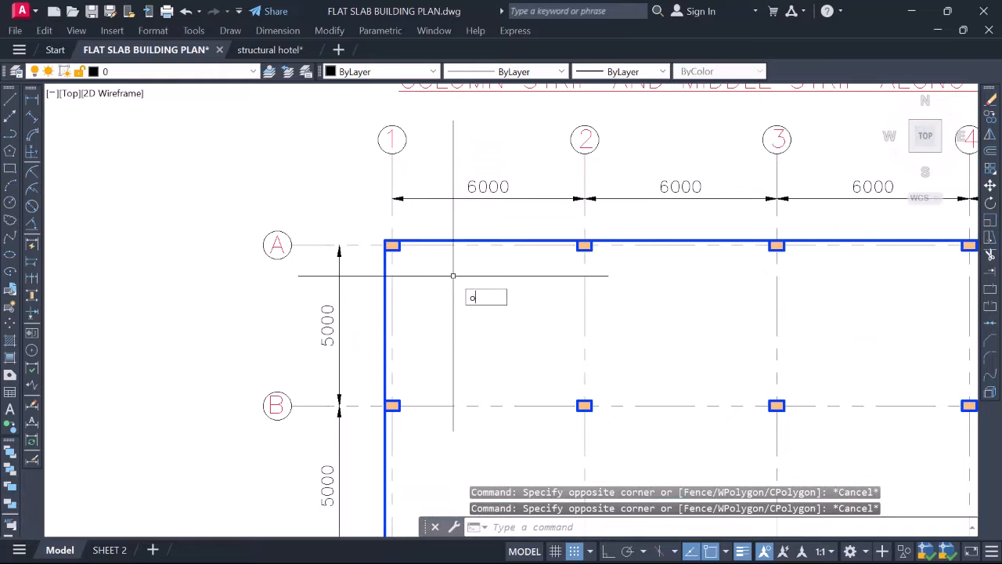
key("Return")
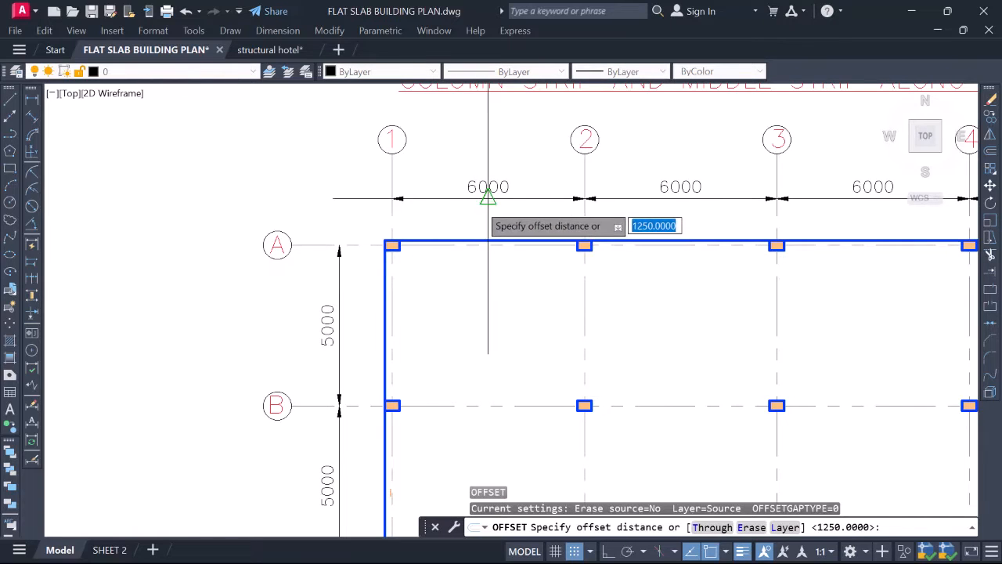
key("Escape")
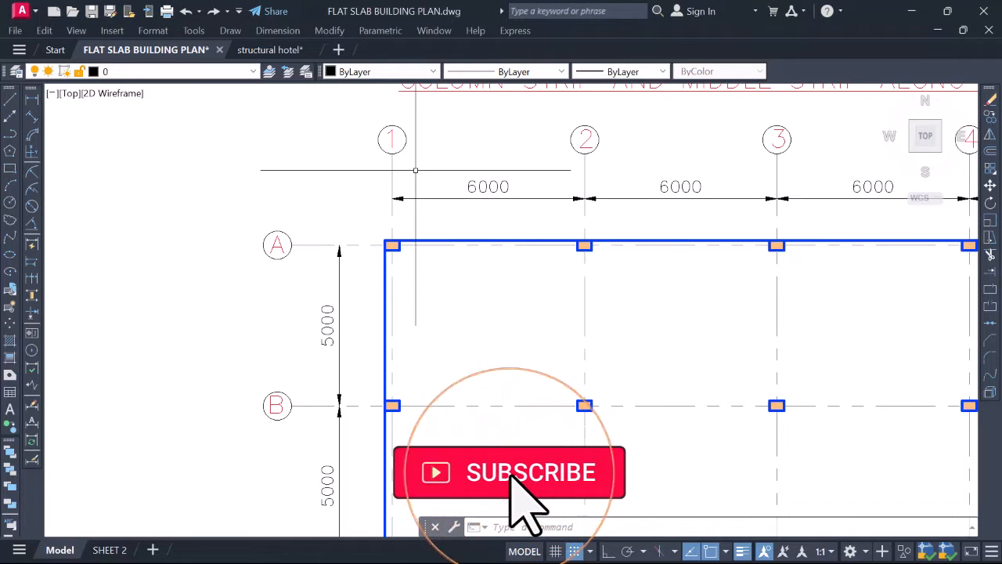
scroll(497, 188, "up", 2)
scroll(417, 182, "down", 4)
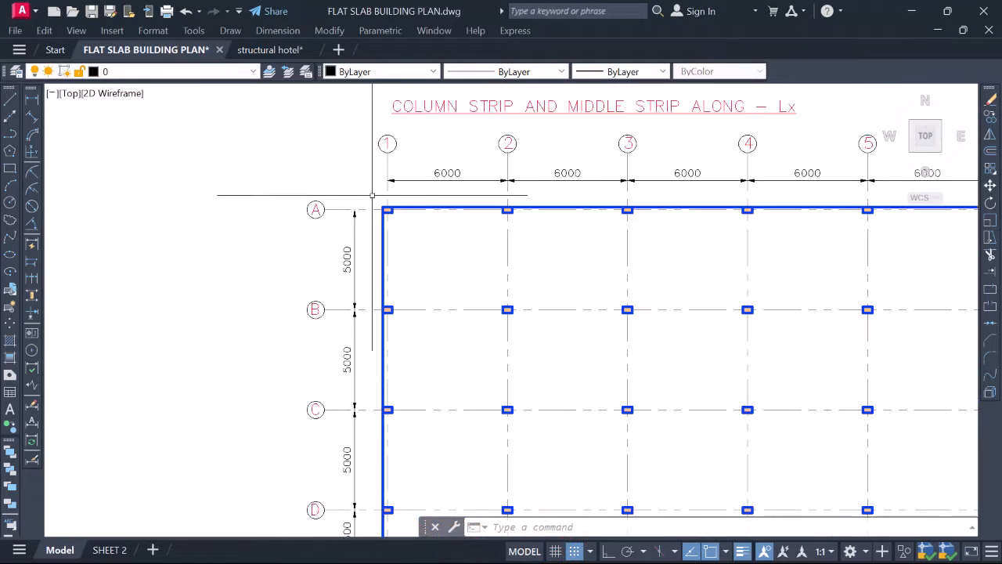
scroll(364, 198, "down", 2)
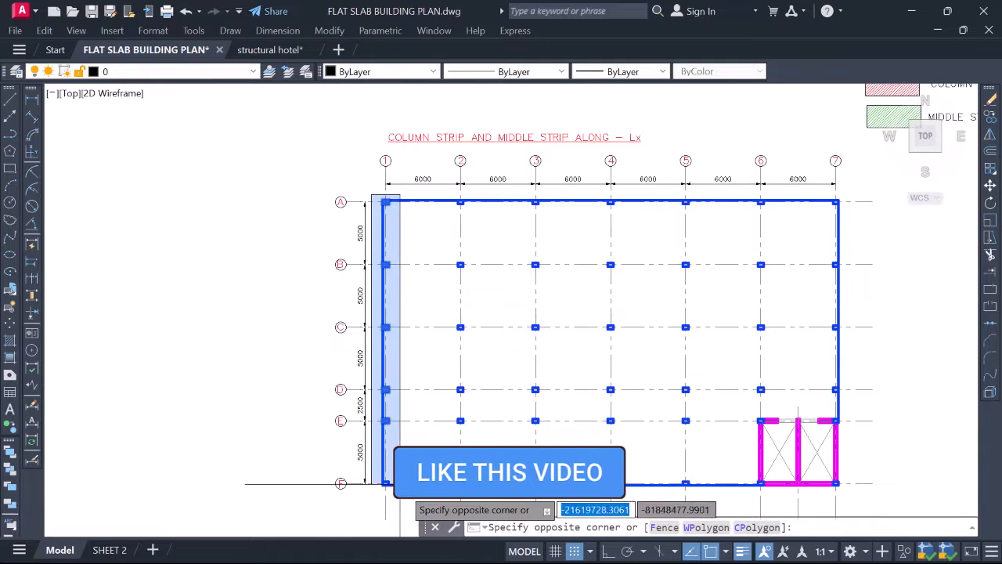
key("Escape")
scroll(424, 219, "up", 2)
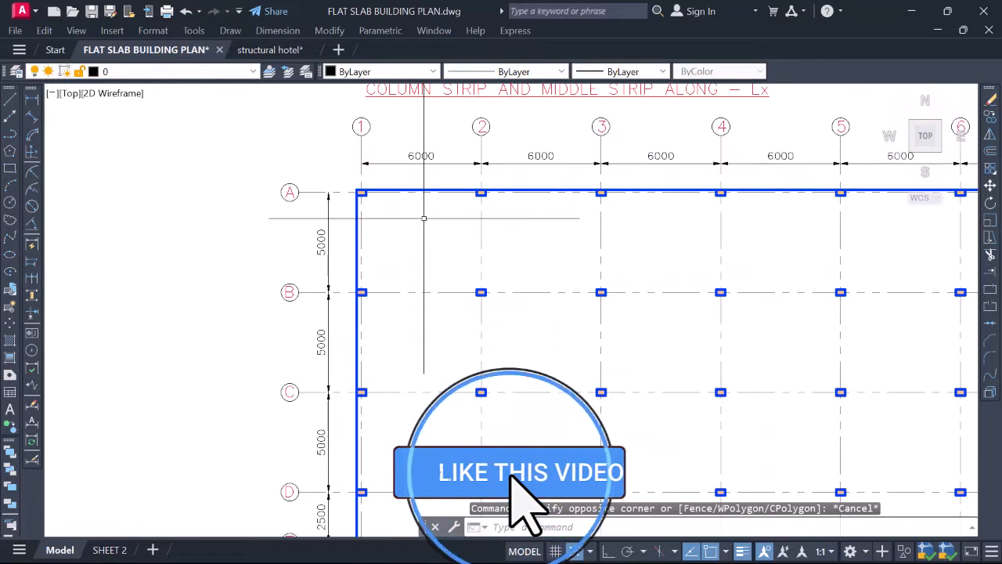
Calculate the column strip half-width as 0.25*6000 in QuickCalc, using the bay spacing between grid lines 1 and 2
type("qc")
key("Return")
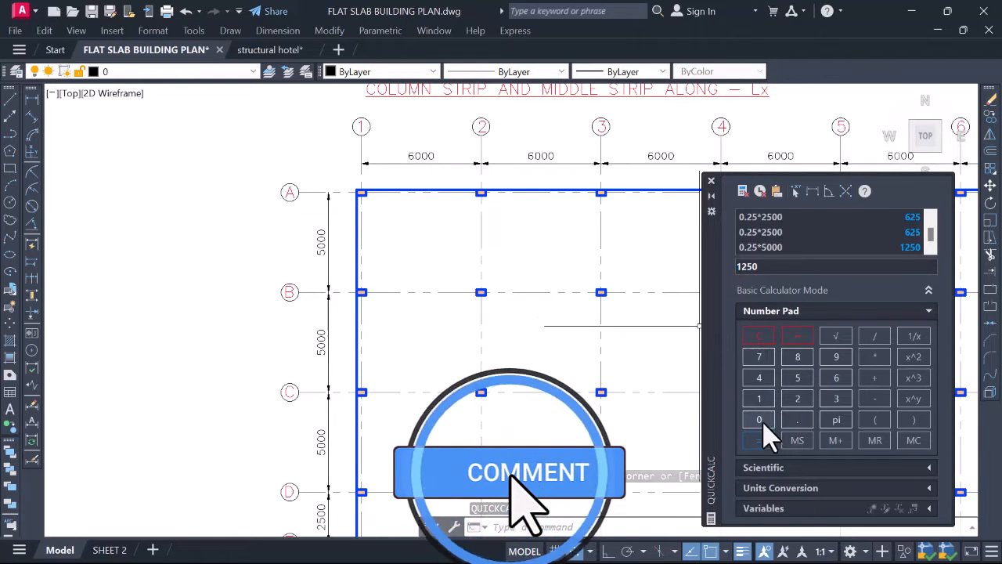
left_click(797, 398)
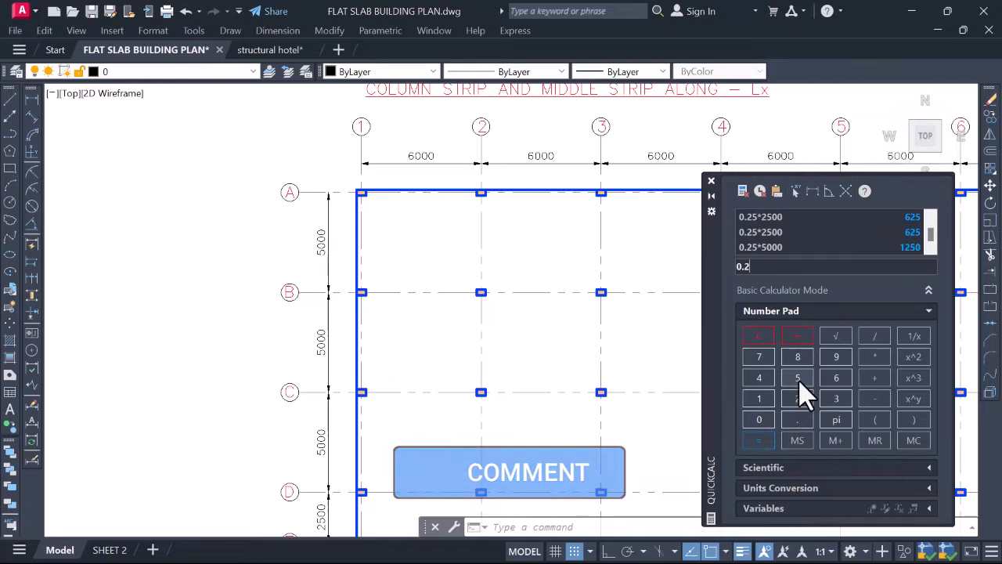
left_click(798, 377)
scroll(403, 128, "up", 2)
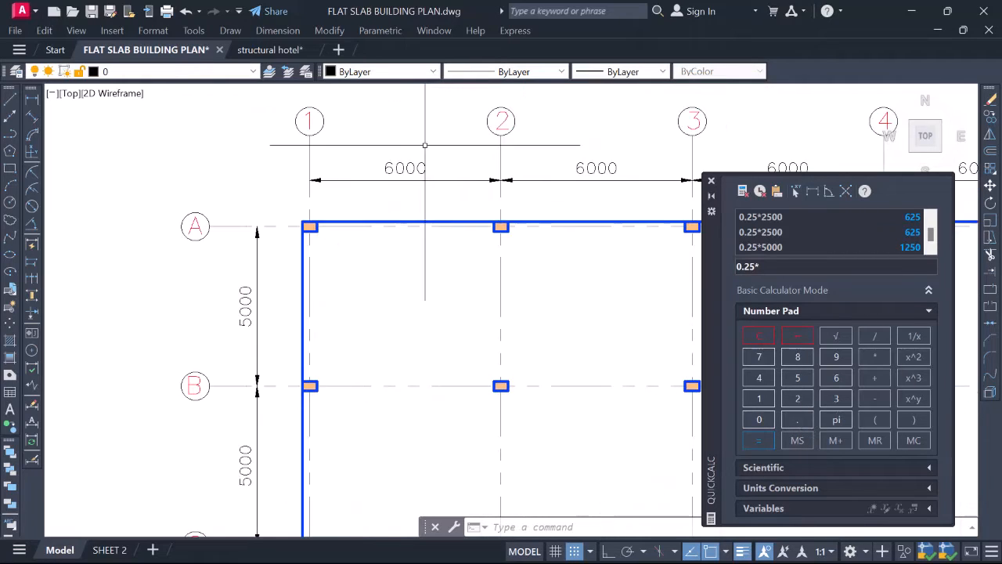
left_click(831, 382)
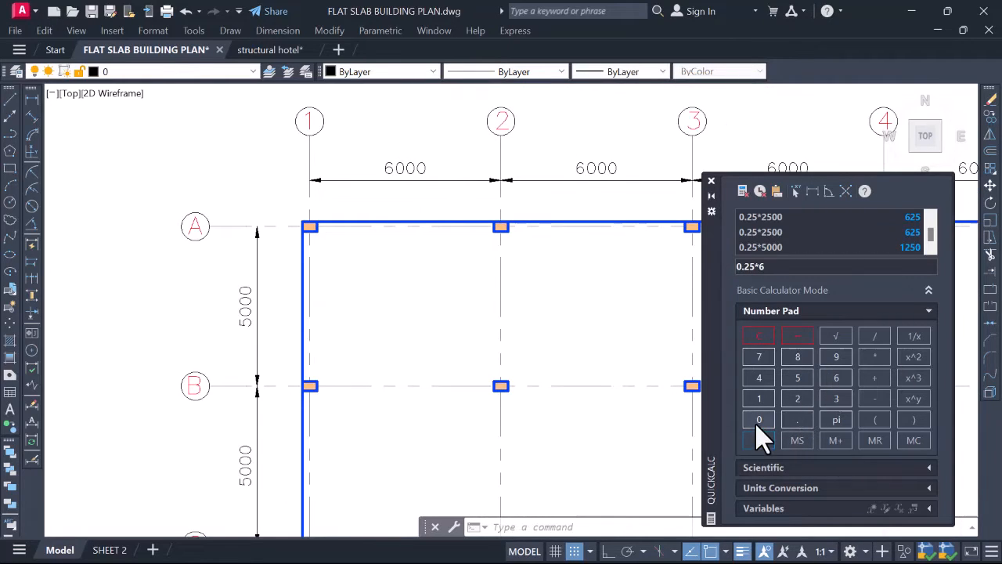
type("000")
left_click(759, 441)
scroll(437, 235, "down", 2)
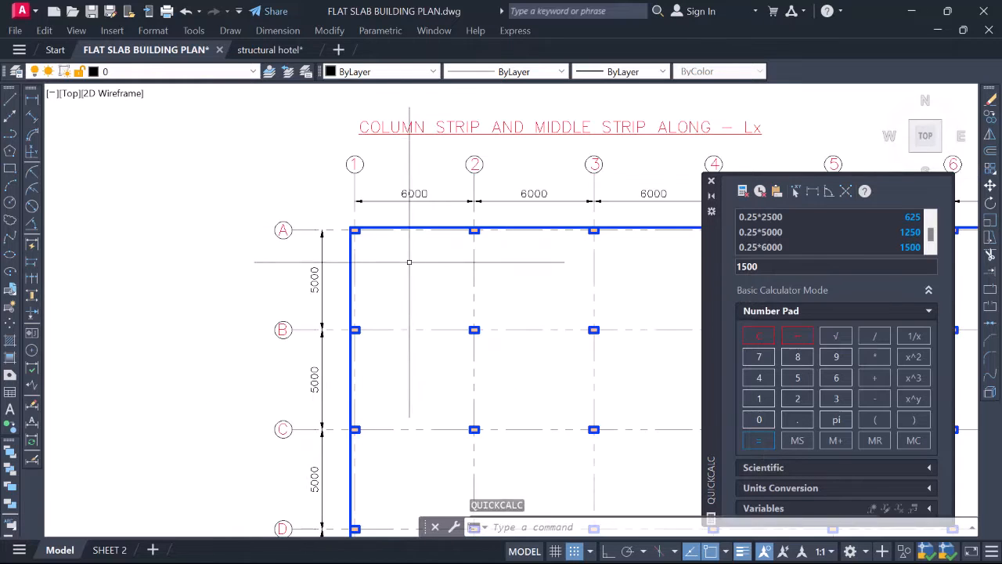
Offset grid line 1 by 1500 toward grid line 2 on the Lx plan, and close the calculator
key("Escape")
key("Escape")
type("o")
key("Return")
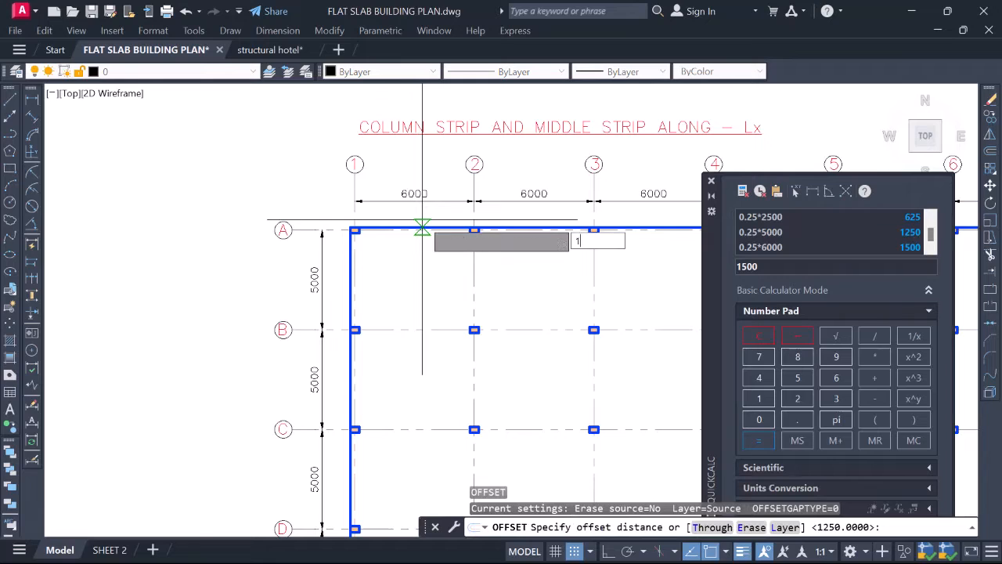
type("1500")
key("Return")
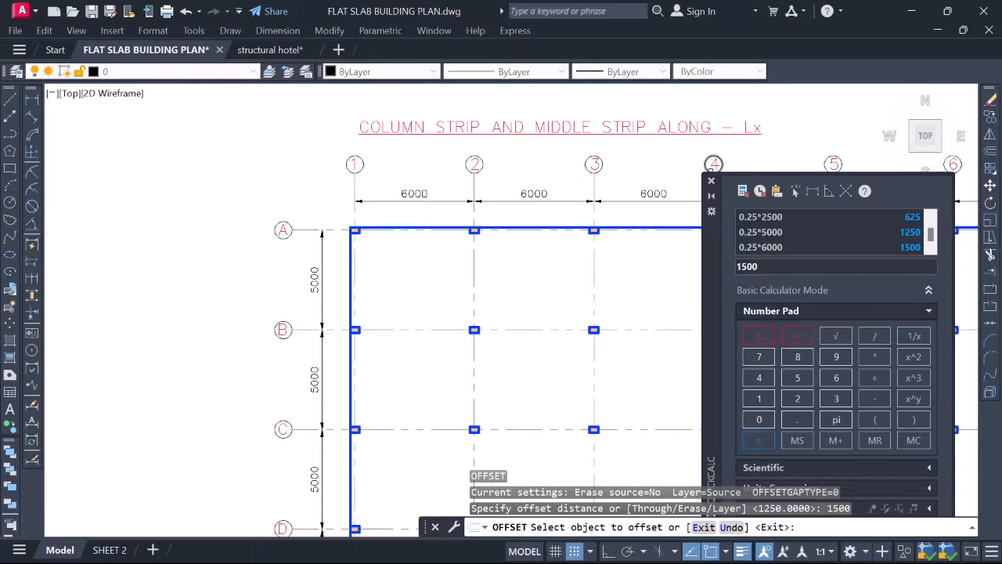
left_click(711, 182)
scroll(336, 206, "up", 2)
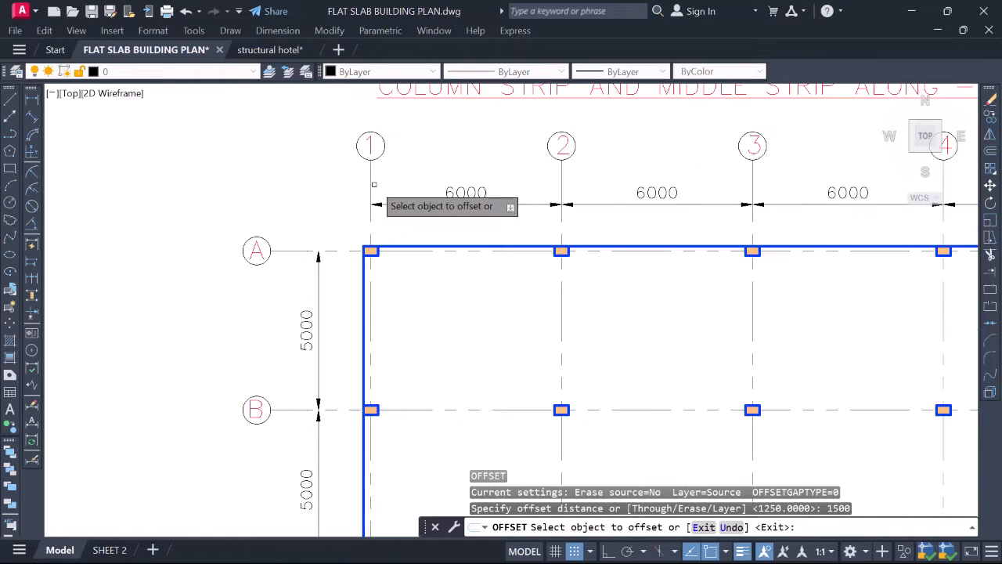
left_click(372, 189)
left_click(440, 196)
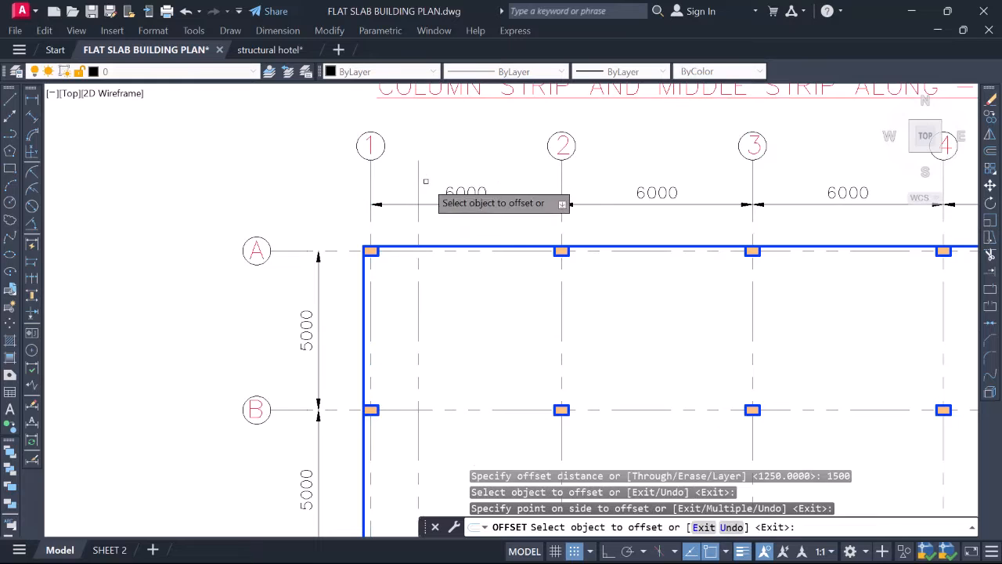
key("Escape")
Trim the offset line's overhang beyond the slab edge at grid A, using the slab outline as the cutting edge
key("Return")
scroll(432, 216, "up", 2)
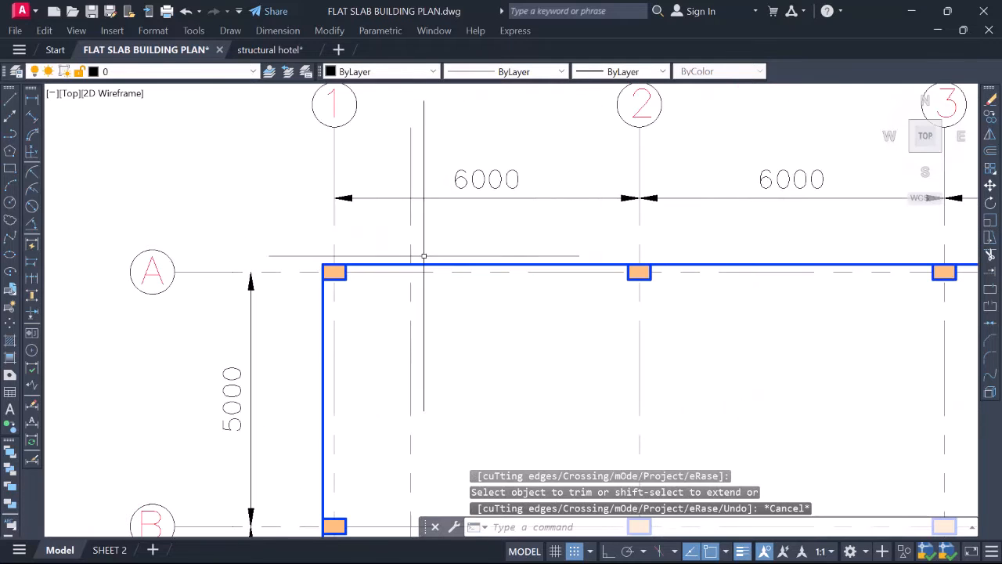
left_click(423, 266)
key("Return")
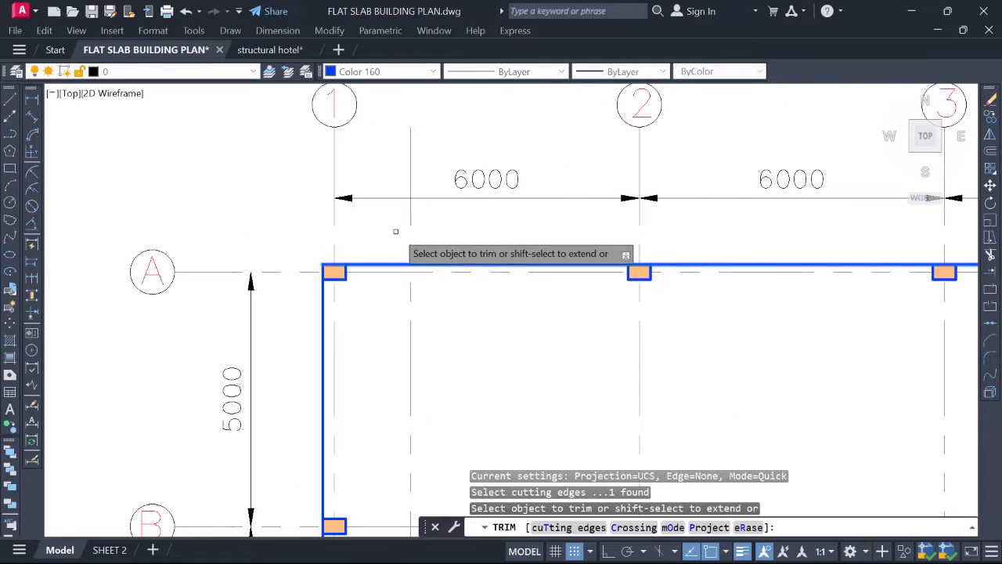
left_click(413, 245)
left_click(380, 213)
scroll(444, 116, "down", 8)
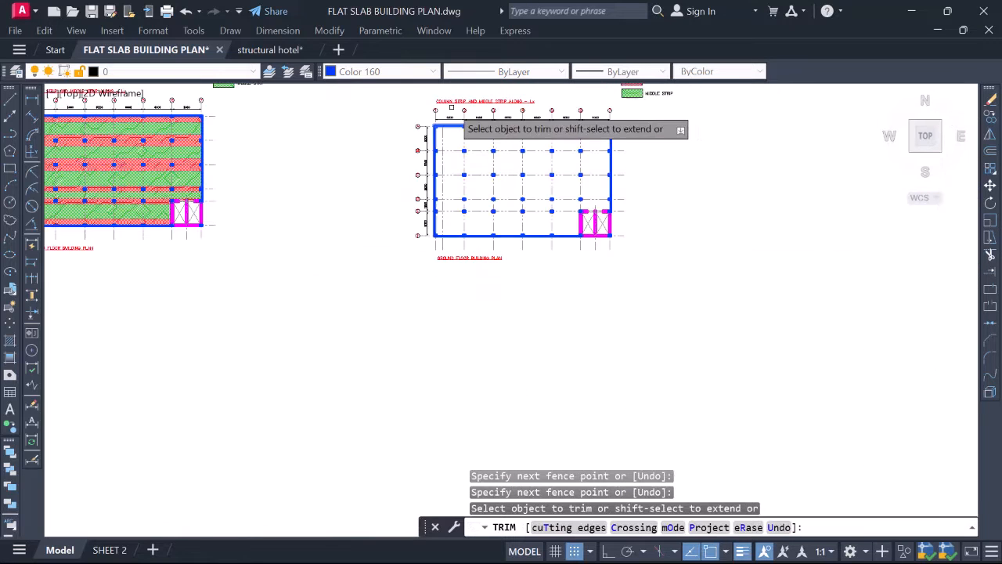
key("Escape")
Trim the offset line's overhang beyond the slab edge at grid F, using the slab outline as the cutting edge
scroll(451, 237, "up", 5)
scroll(451, 236, "up", 5)
left_click(408, 212)
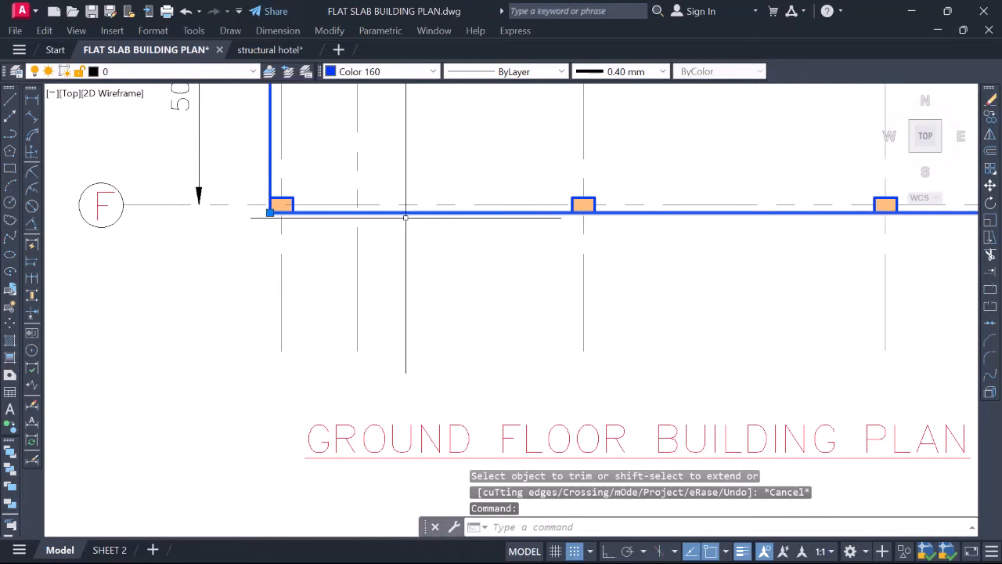
type("tr")
key("Return")
left_click(388, 249)
left_click(346, 267)
scroll(437, 326, "down", 6)
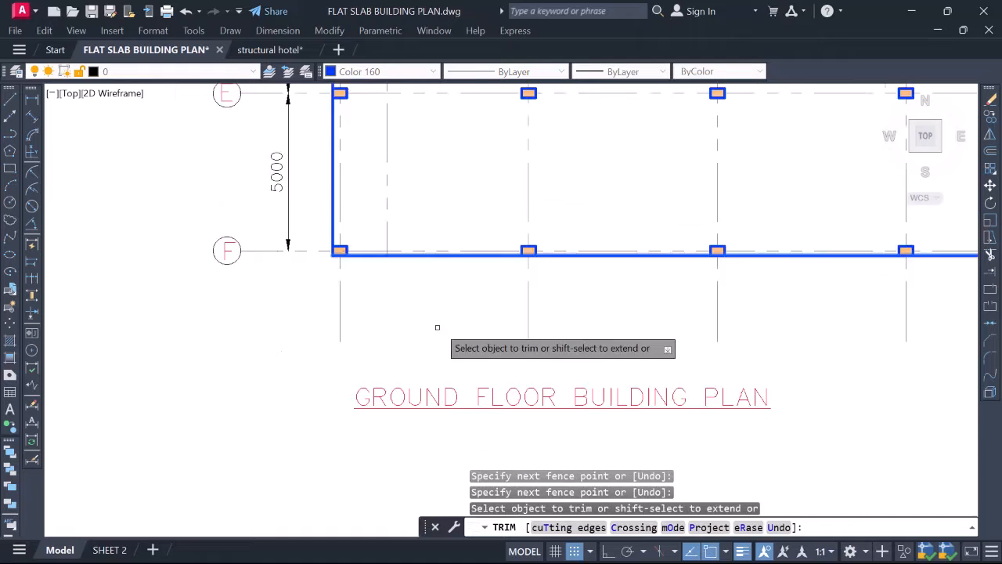
Start an ANSI31 hatch at scale 750 and pick the column strip's narrow area between the slab edge and grid A
key("Escape")
middle_click_drag(431, 237, 418, 305)
middle_click_drag(417, 234, 403, 304)
middle_click_drag(407, 211, 381, 196)
scroll(382, 196, "up", 2)
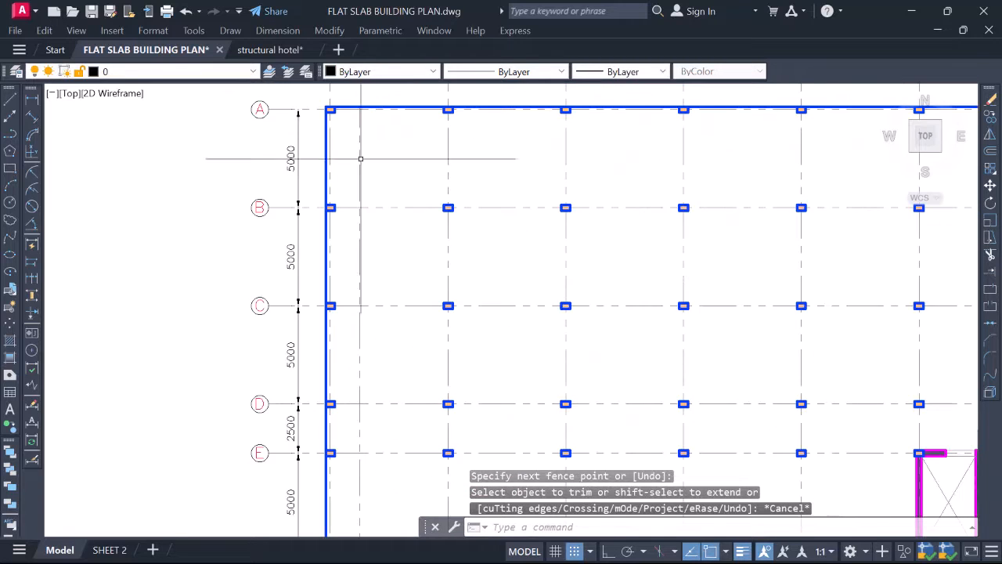
middle_click_drag(348, 103, 374, 173)
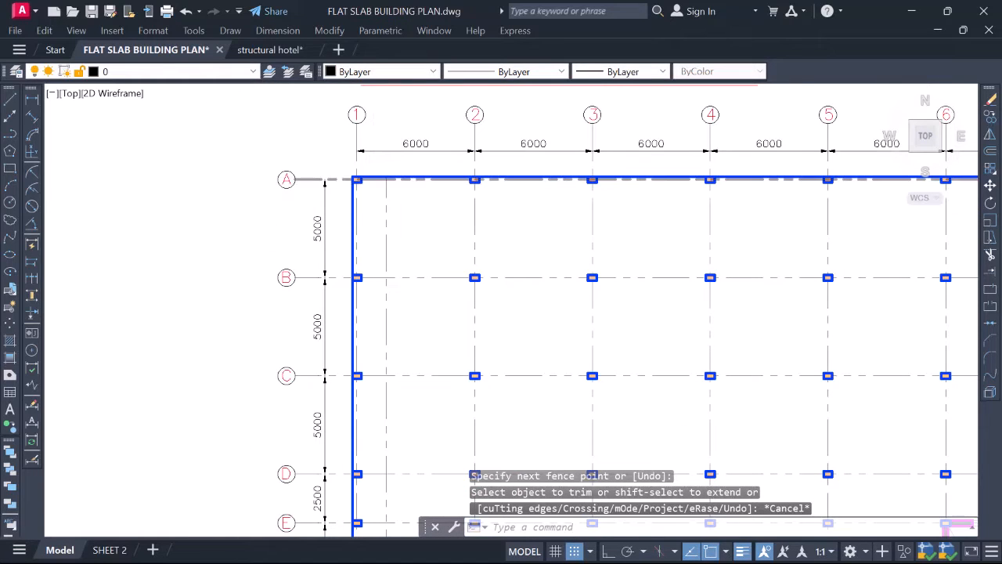
type("h")
key("Return")
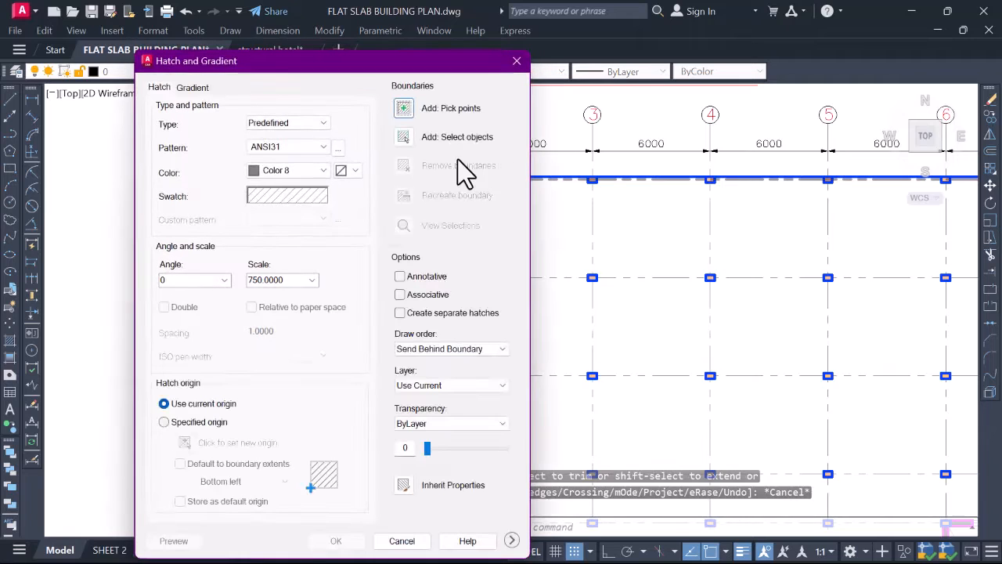
left_click(403, 107)
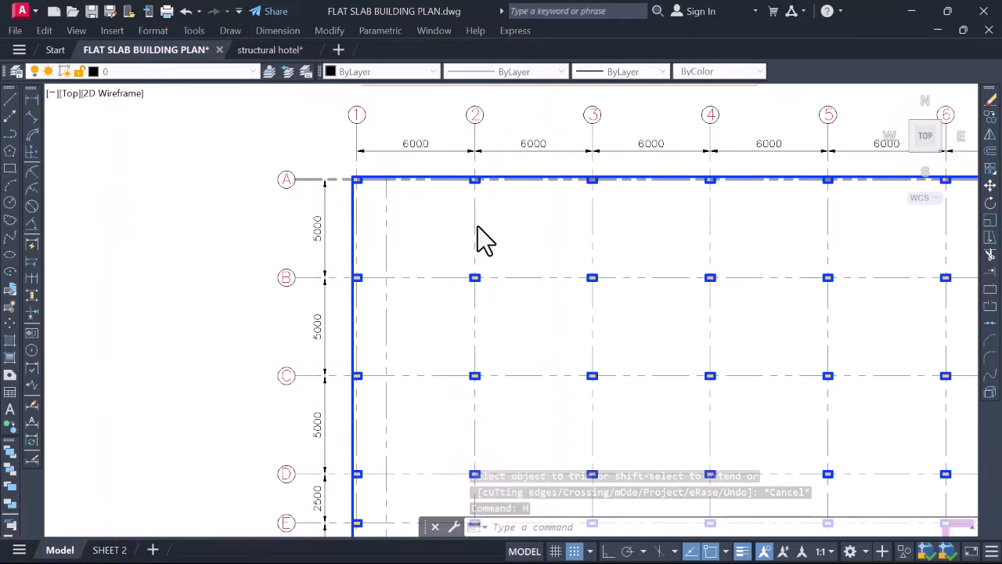
scroll(366, 180, "up", 4)
scroll(375, 177, "up", 6)
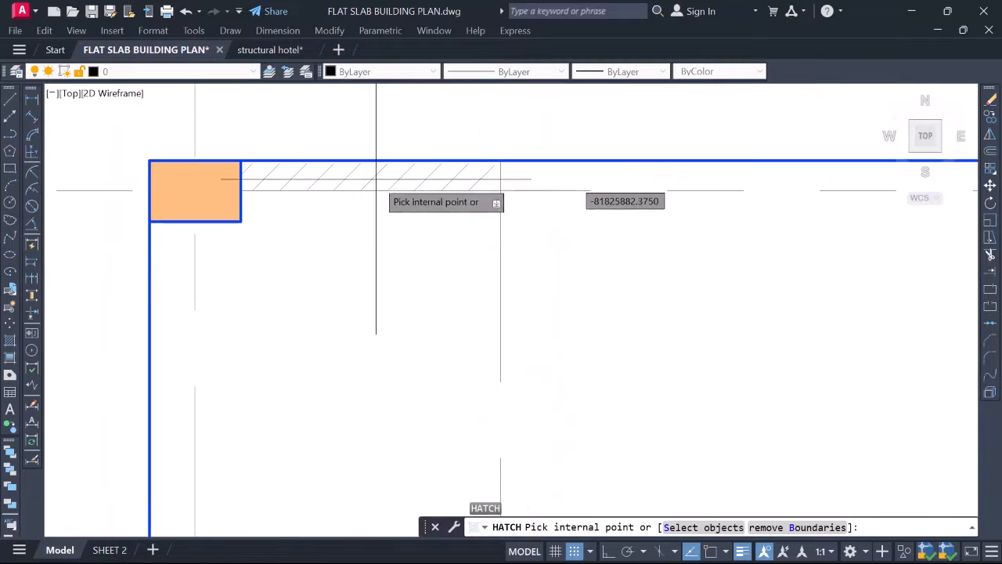
left_click(376, 179)
scroll(358, 201, "down", 4)
left_click(360, 171)
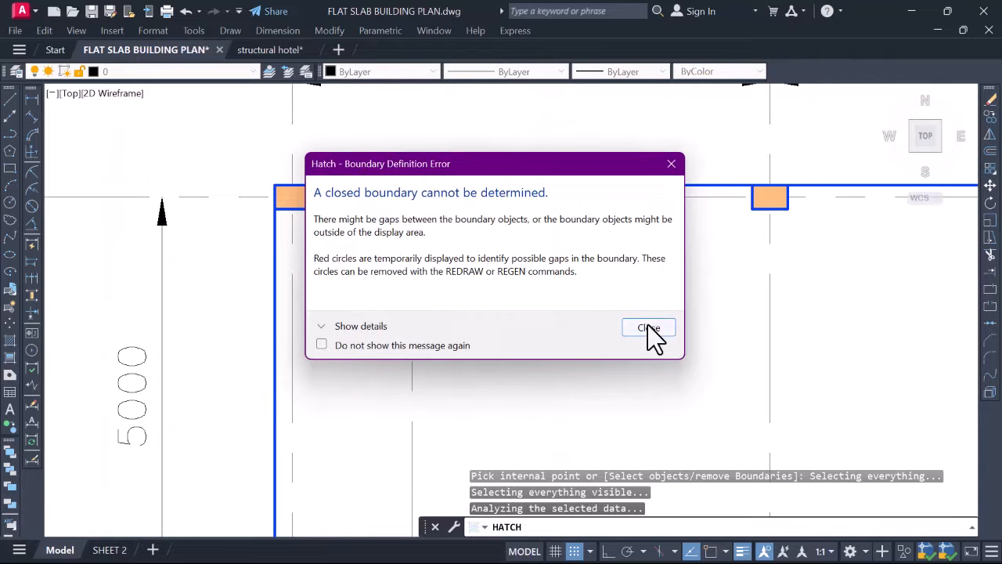
left_click(648, 329)
Add the column strip areas along grid line 1 between grids A and D to the hatch boundary
scroll(423, 235, "down", 2)
middle_click_drag(394, 264, 401, 197)
left_click(364, 212)
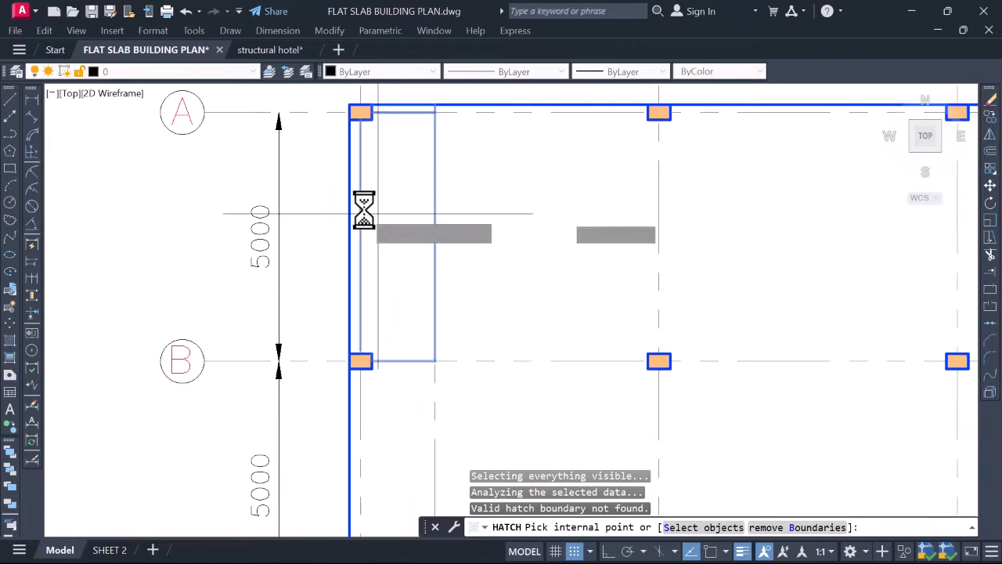
left_click(357, 207)
middle_click_drag(425, 272, 398, 79)
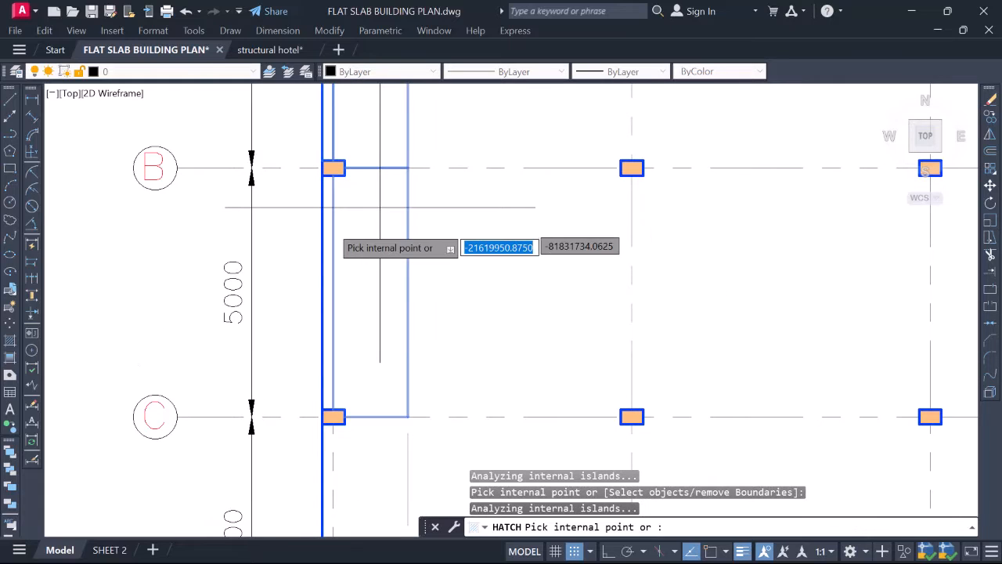
middle_click_drag(363, 215, 375, 57)
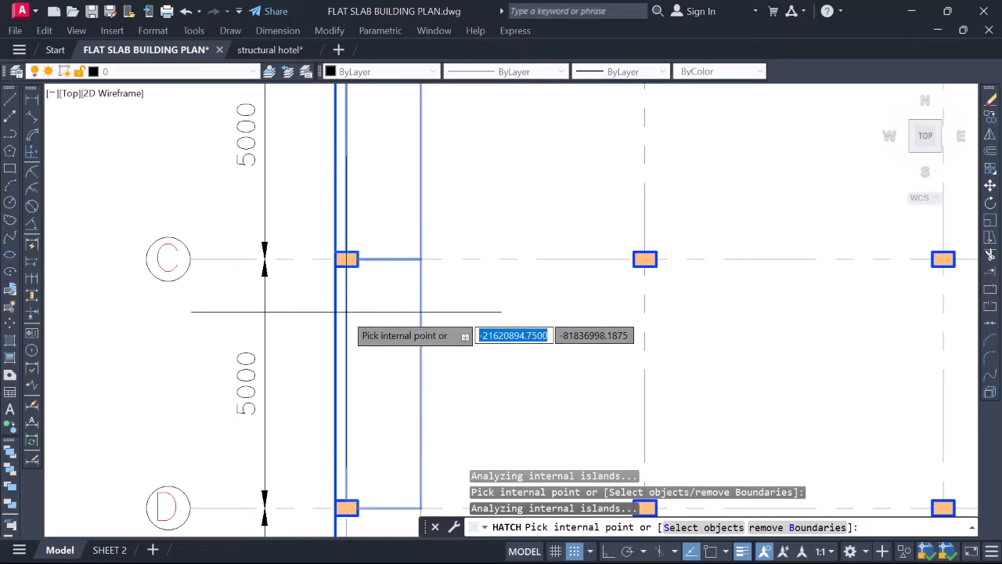
middle_click_drag(363, 286, 365, 33)
Add the strip's remaining areas between grid D and the slab edge at grid F, and accept the previewed hatch
scroll(342, 307, "up", 2)
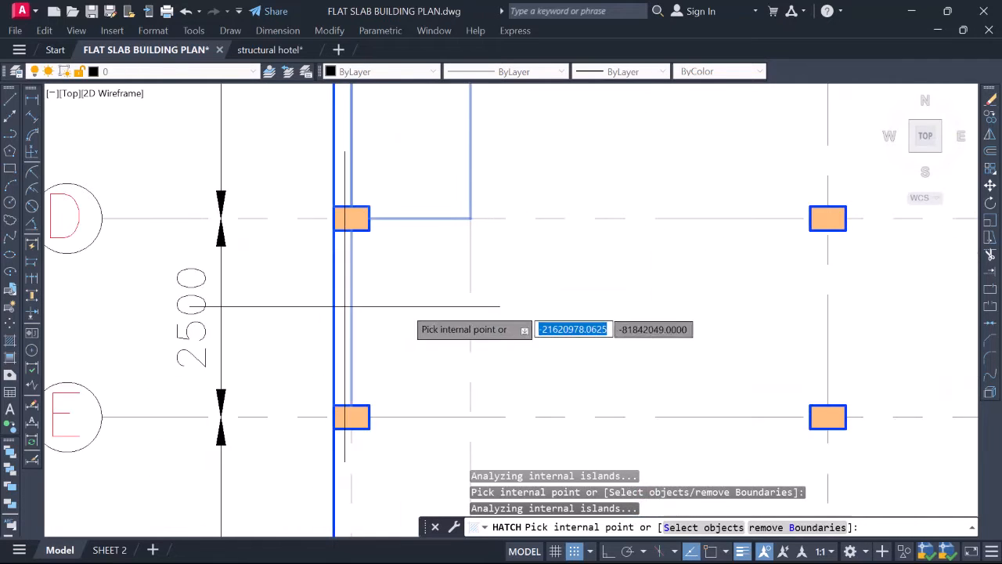
scroll(399, 168, "down", 6)
scroll(399, 241, "up", 4)
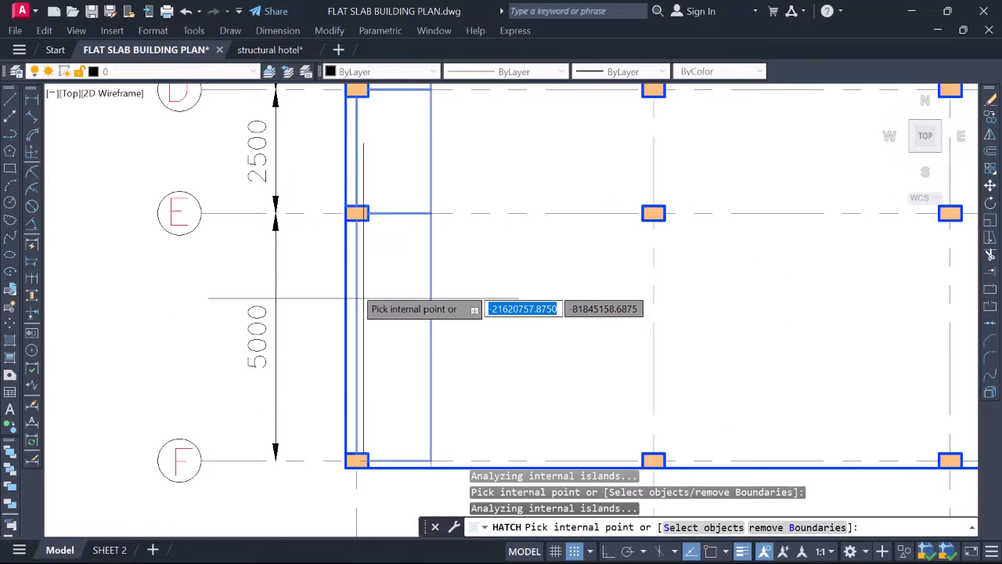
middle_click_drag(389, 458, 369, 327)
scroll(368, 327, "up", 4)
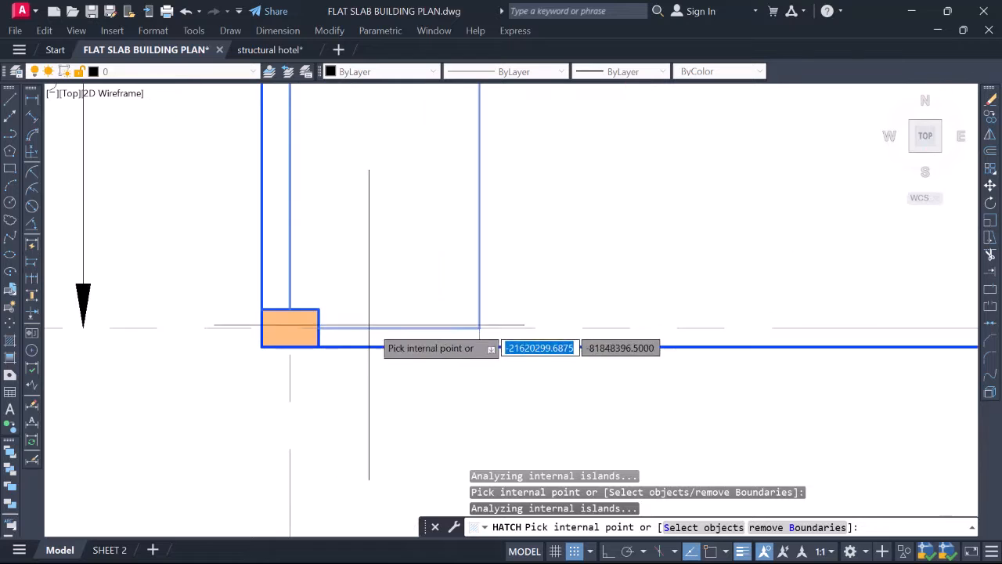
scroll(437, 303, "down", 4)
middle_click_drag(462, 169, 430, 316)
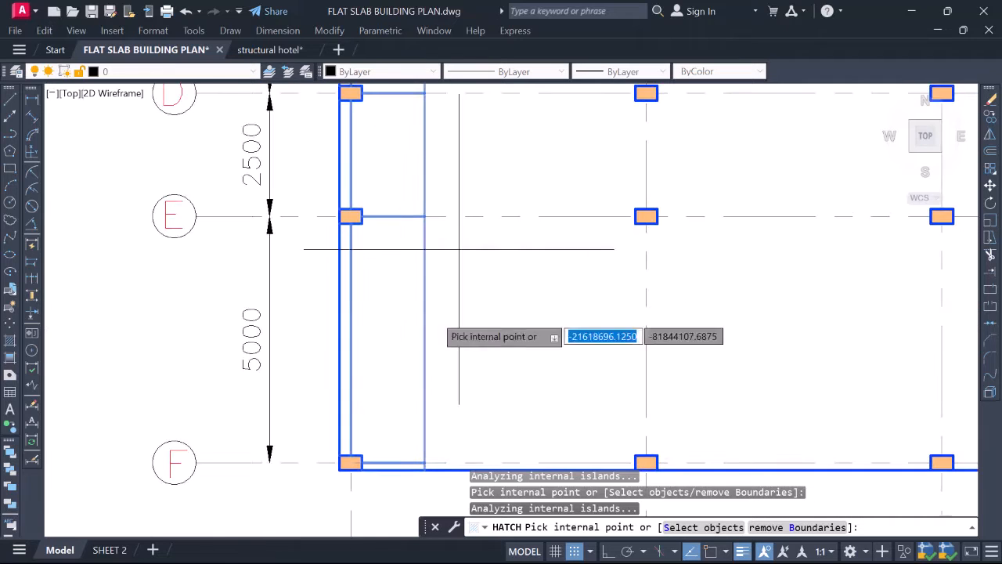
right_click(464, 200)
left_click(507, 431)
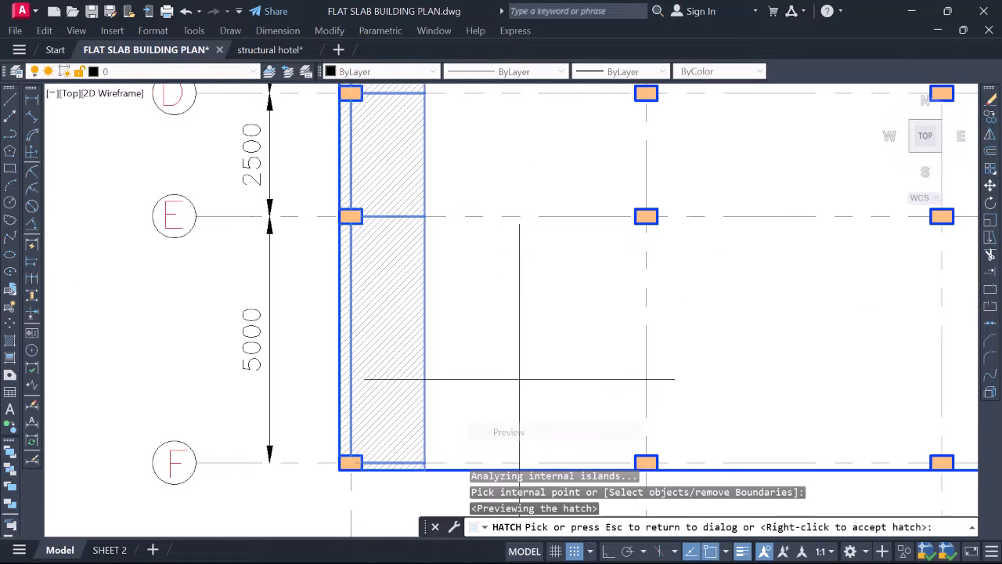
right_click(459, 267)
Match the new hatch's properties to the red column strip swatch in the Lx plan's colour key
scroll(469, 254, "down", 4)
mouse_move(490, 227)
middle_mouse_down()
mouse_move(481, 266)
mouse_move(445, 285)
middle_mouse_up()
scroll(444, 284, "down", 2)
middle_click_drag(450, 179, 446, 235)
scroll(445, 235, "up", 5)
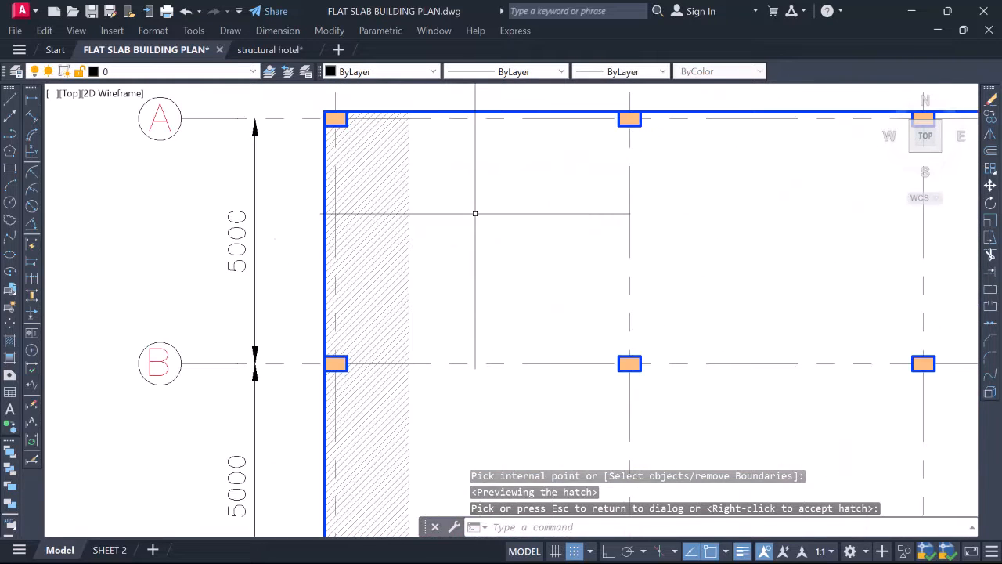
type("Ma")
key("Return")
scroll(557, 195, "down", 5)
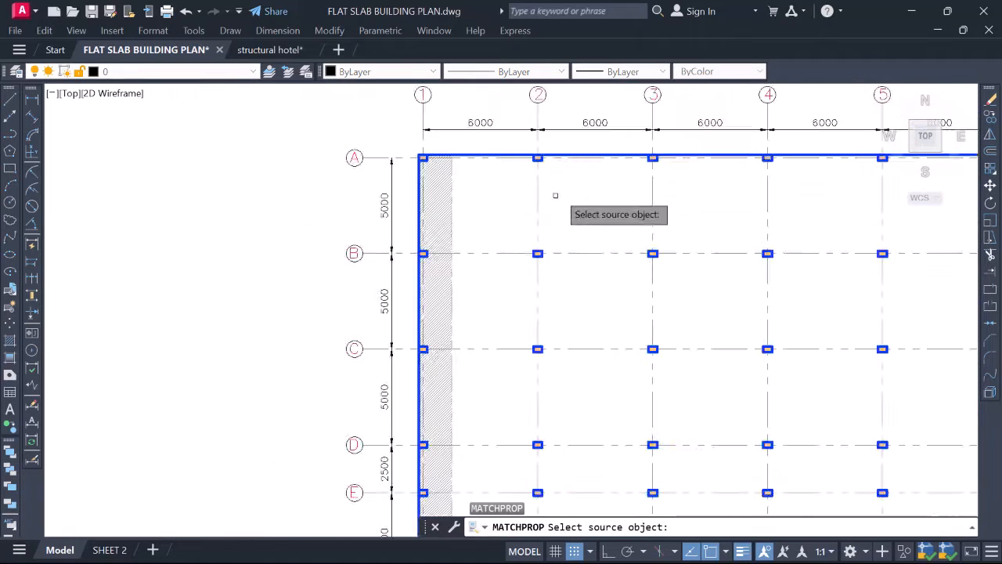
scroll(441, 170, "up", 5)
scroll(441, 171, "up", 3)
left_click(443, 171)
scroll(442, 171, "down", 5)
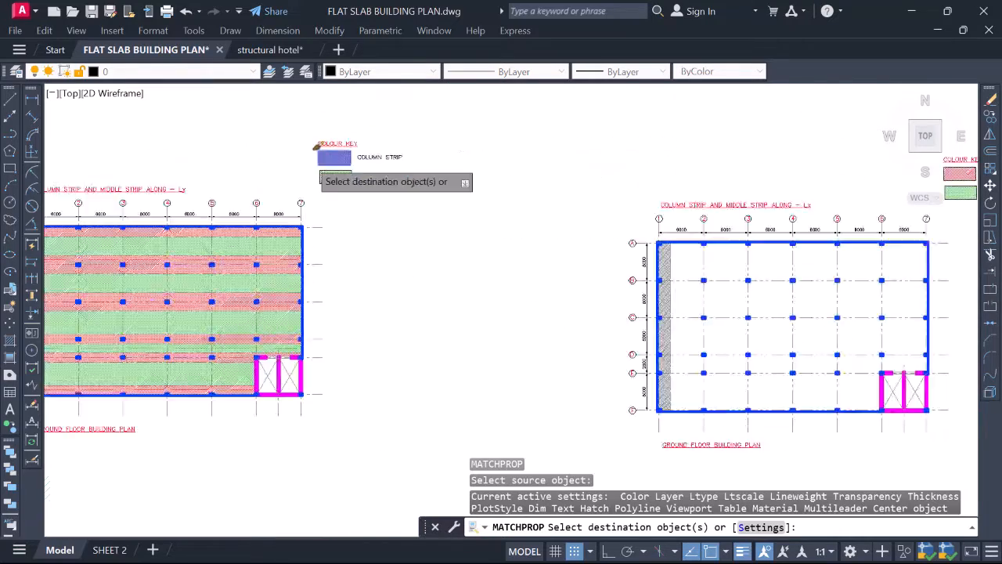
scroll(491, 206, "up", 6)
left_click(491, 213)
scroll(439, 227, "down", 6)
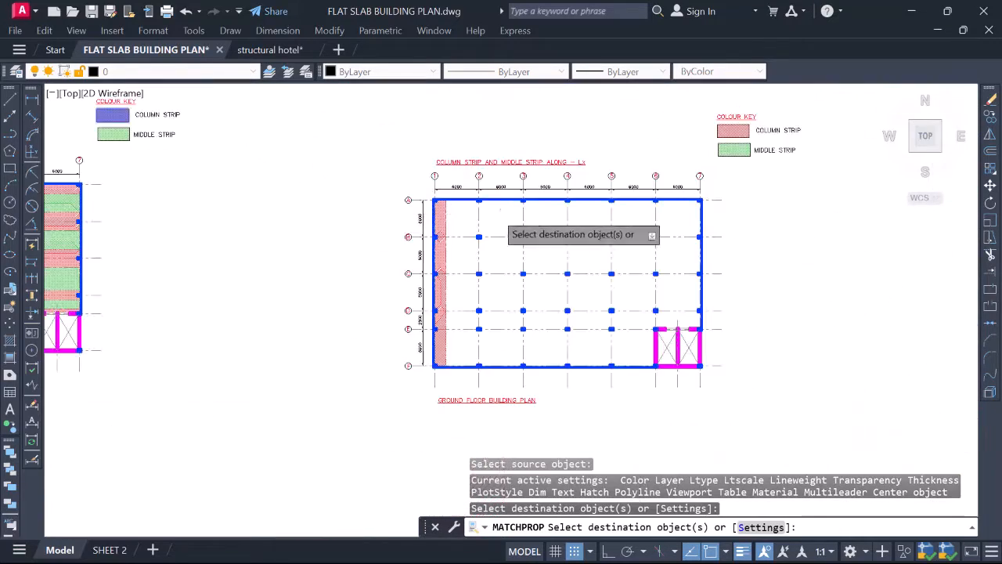
key("Escape")
Offset grid line 2 by 1500 to both sides on the Lx plan
scroll(470, 216, "up", 4)
mouse_move(479, 182)
middle_mouse_down()
mouse_move(417, 145)
mouse_move(418, 183)
middle_mouse_up()
scroll(418, 145, "up", 2)
scroll(425, 217, "up", 2)
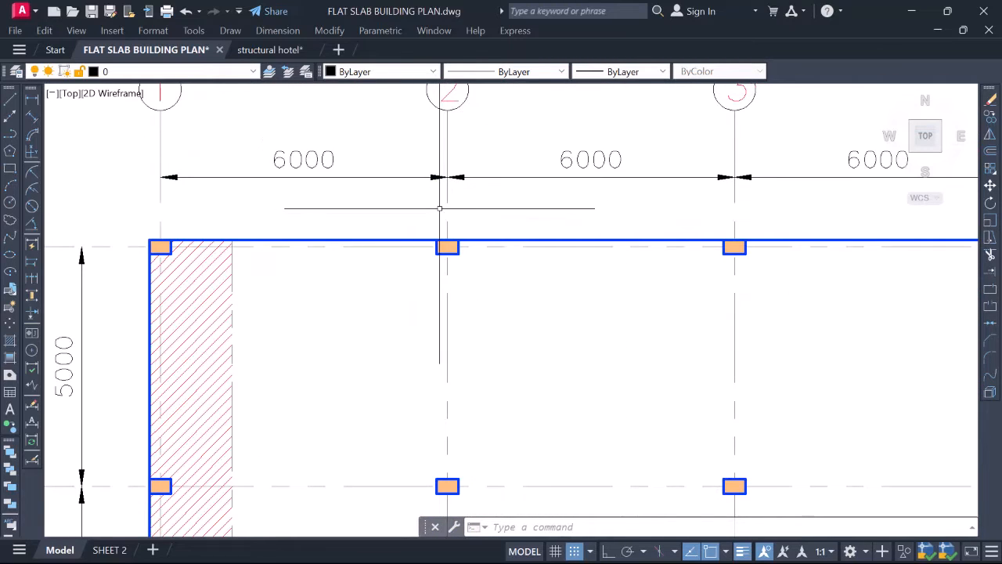
type("o")
key("Return")
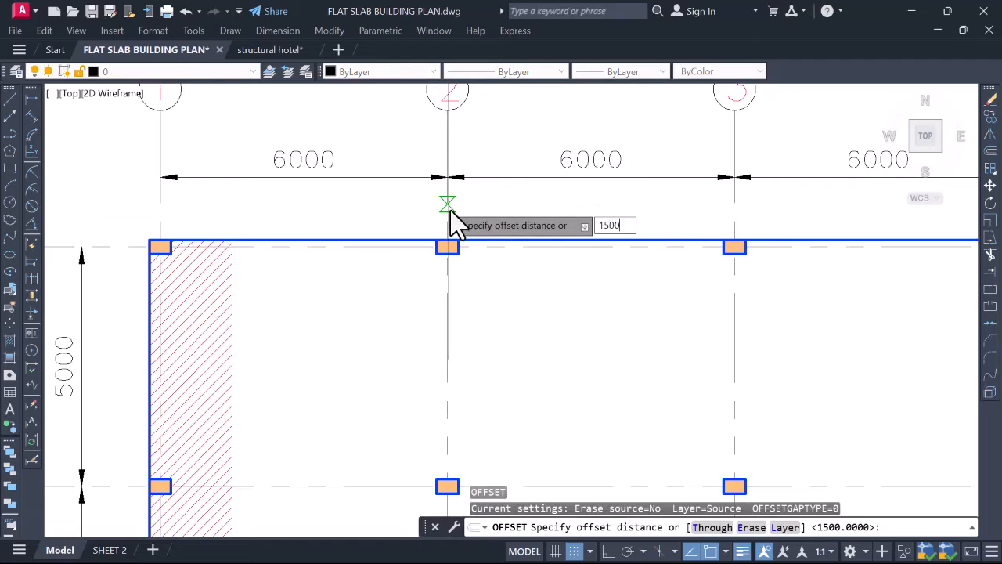
type("1500")
key("Return")
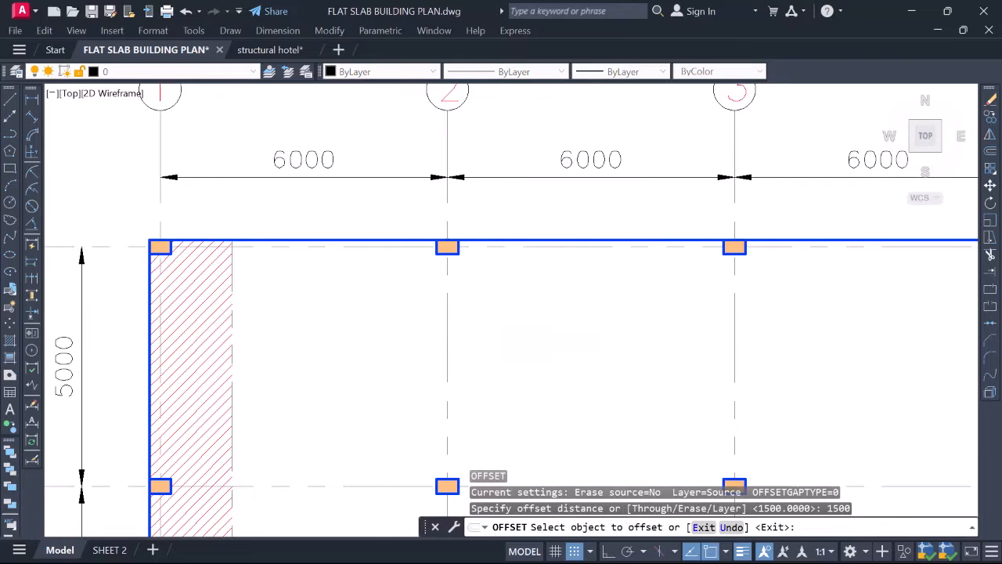
left_click(447, 337)
left_click(329, 335)
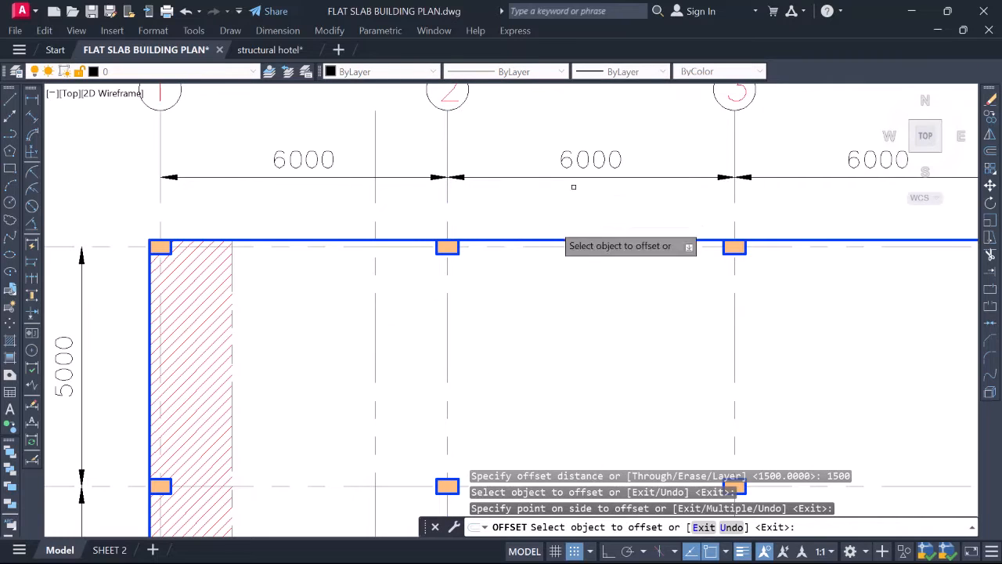
key("Escape")
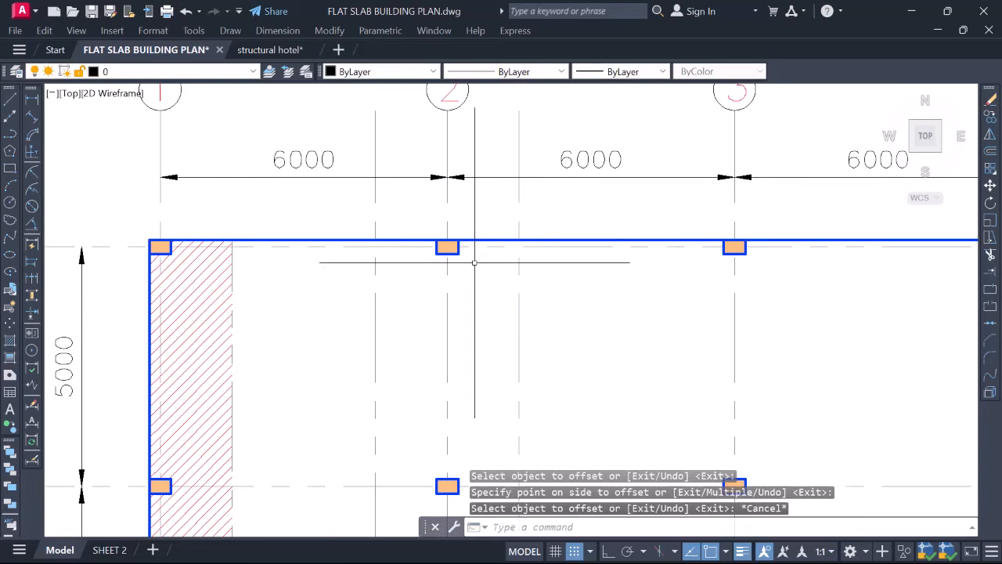
Trim the overhang of both grid line 2 offsets beyond the slab edge at grid A, using the slab outline as the cutting edge
left_click(542, 235)
left_click(536, 240)
type("t")
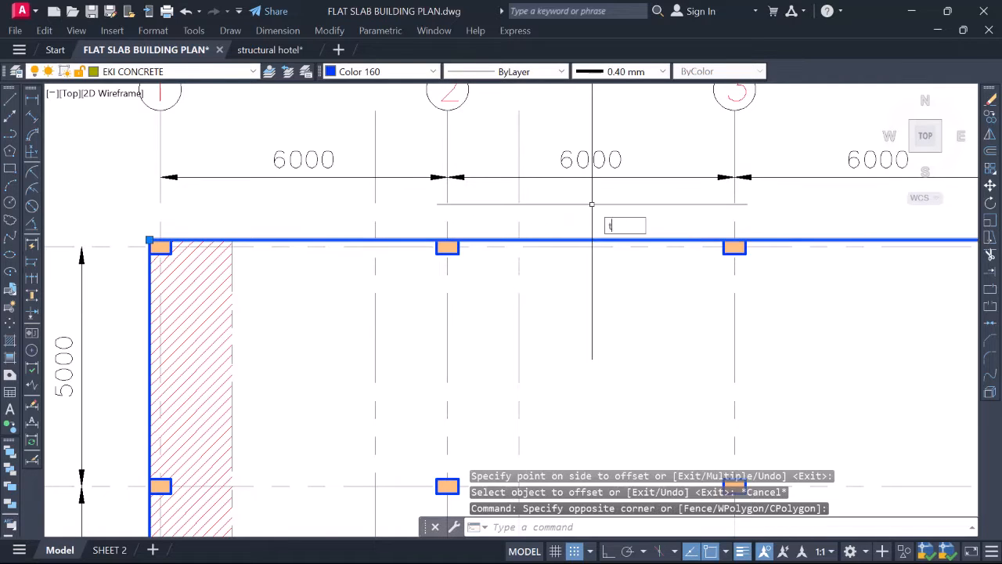
type("r")
key("Return")
left_click(530, 195)
left_click(508, 201)
left_click(405, 209)
left_click(344, 210)
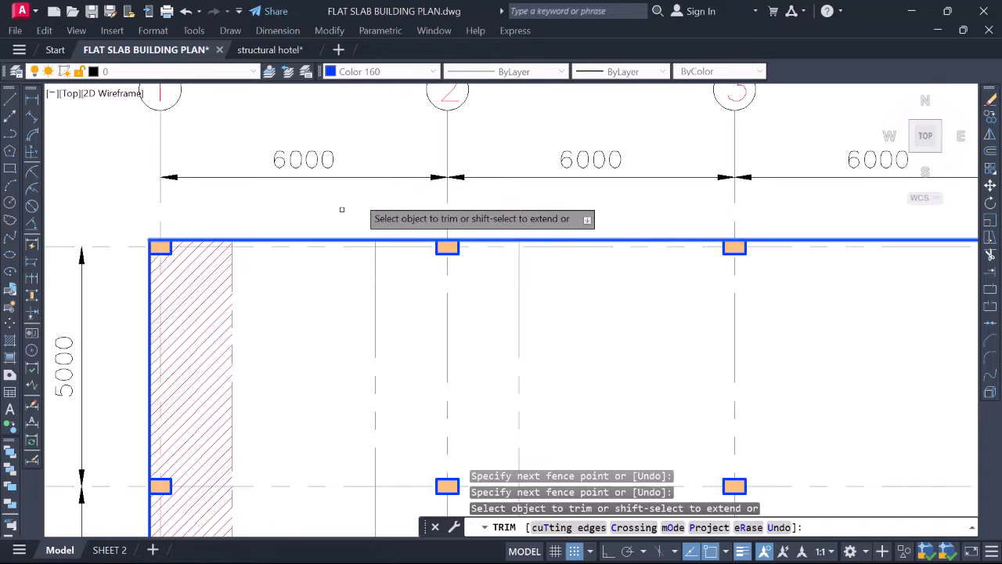
key("Escape")
Trim the overhang of both grid line 2 offsets beyond the slab edge at grid F, using the slab outline as the cutting edge
scroll(342, 209, "down", 5)
scroll(445, 259, "up", 5)
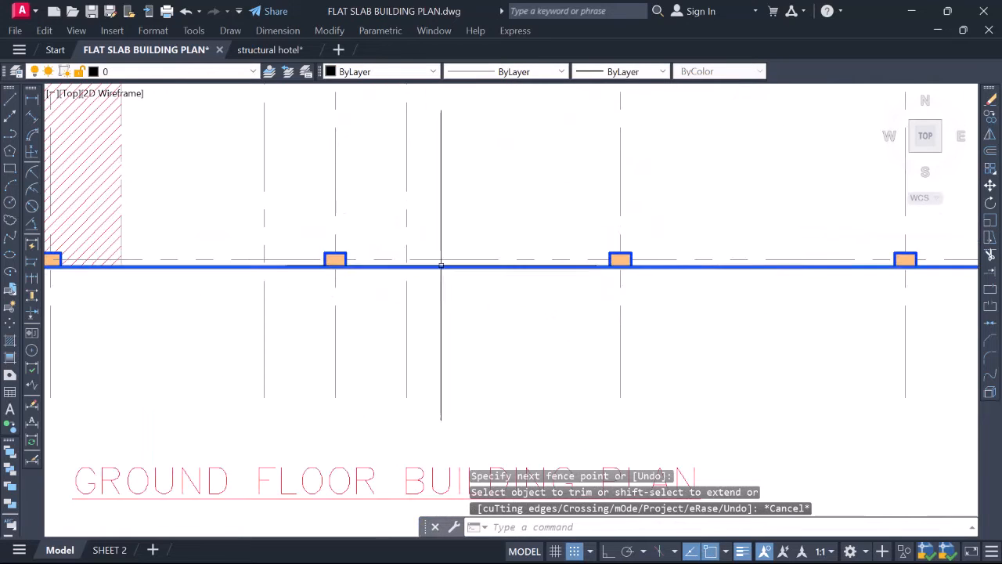
left_click(440, 266)
key("Return")
left_click(439, 303)
left_click(377, 312)
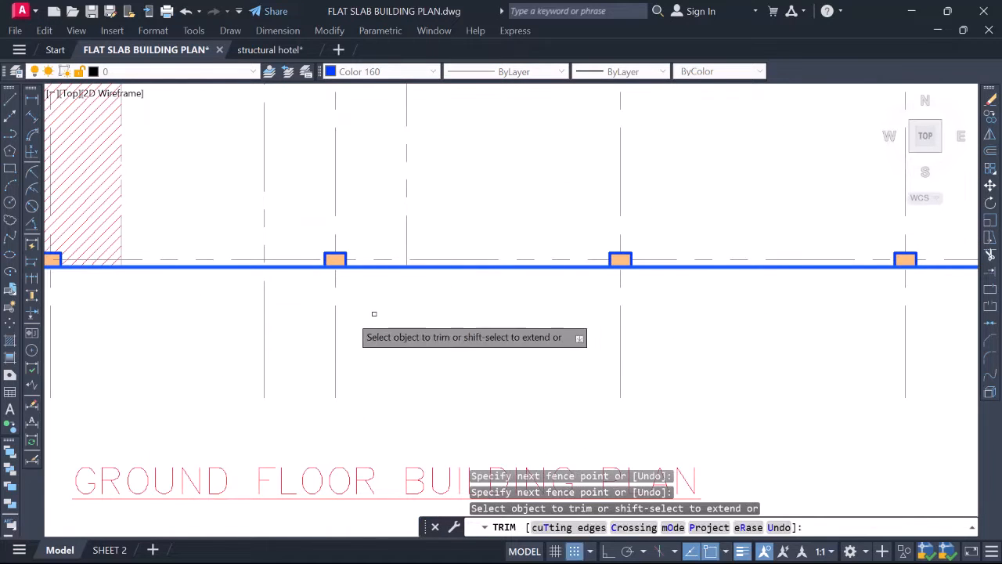
left_click(279, 316)
left_click(248, 317)
scroll(540, 378, "down", 4)
key("Escape")
Copy the grid line 1 strip hatch from its inner corner at grid A to where grid 2's offset toward grid 3 meets the slab edge
middle_click_drag(535, 268, 530, 367)
middle_click_drag(465, 206, 465, 284)
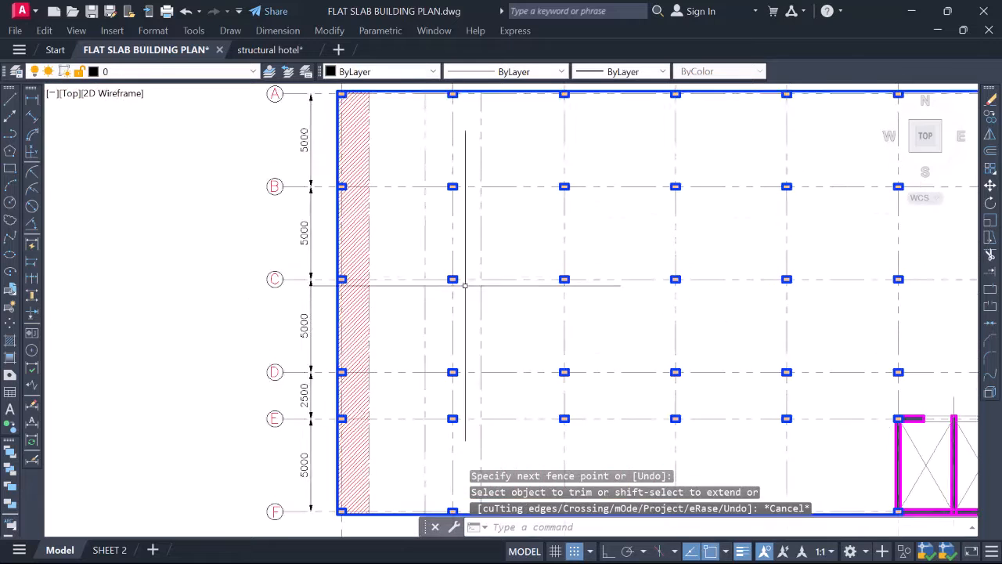
middle_click_drag(485, 138, 462, 209)
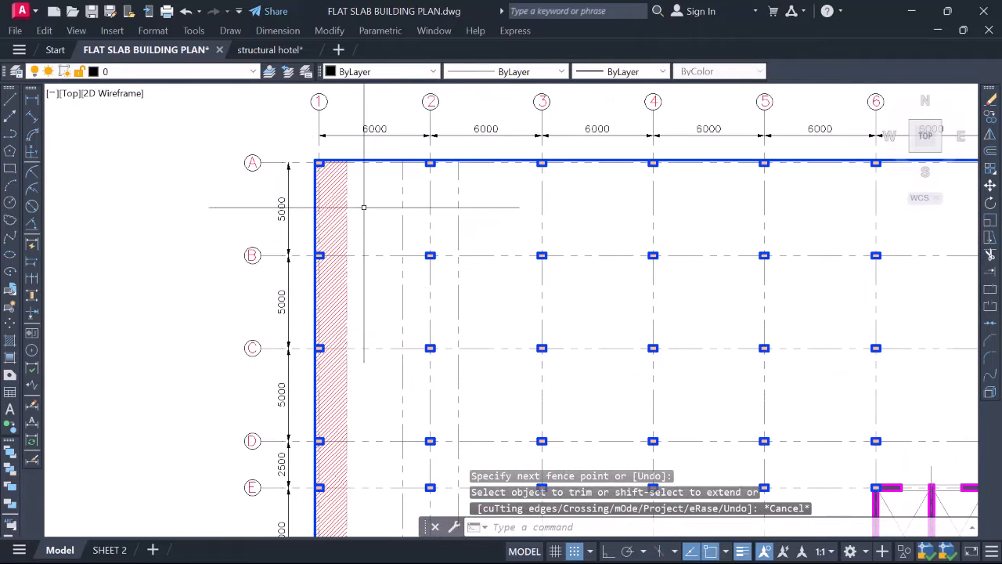
scroll(327, 198, "up", 4)
left_click(332, 252)
type("co")
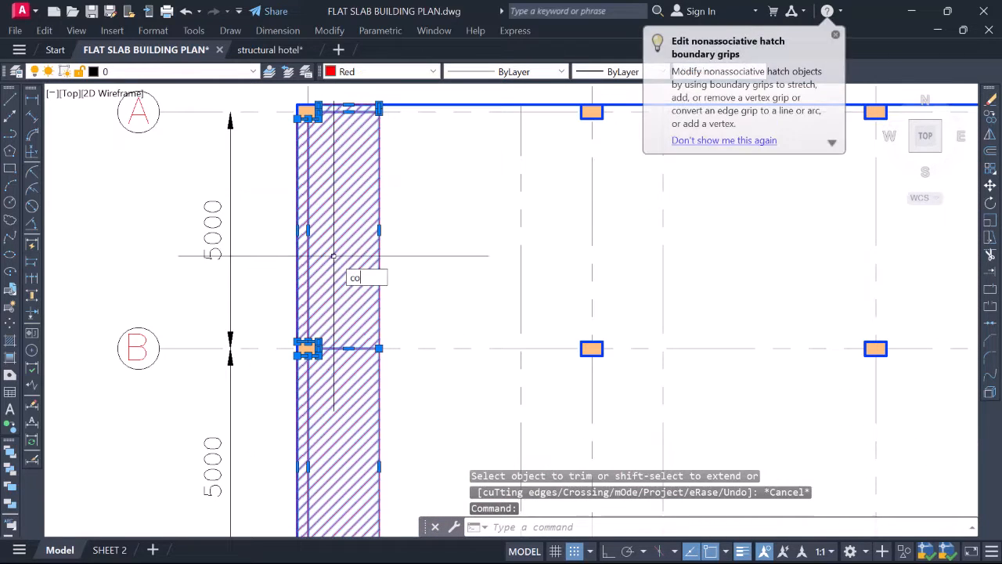
key("Return")
middle_click_drag(333, 255, 295, 356)
scroll(344, 235, "up", 4)
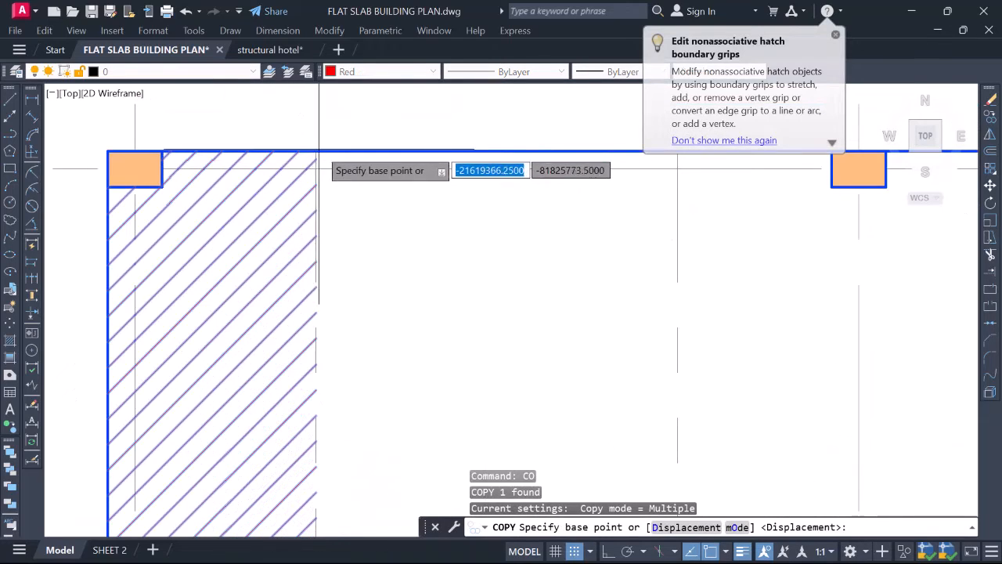
left_click(316, 150)
scroll(516, 188, "down", 5)
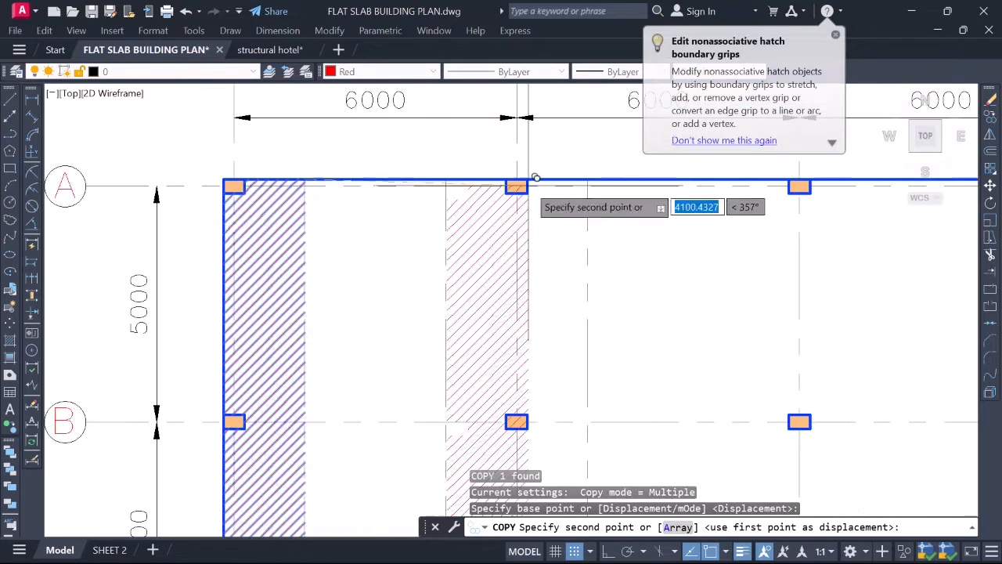
scroll(604, 168, "up", 6)
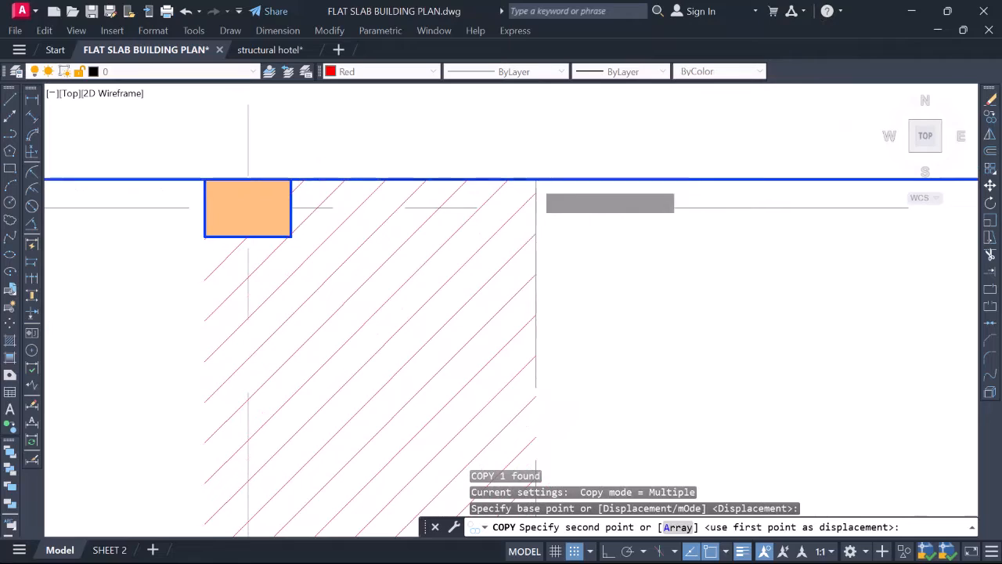
left_click(536, 179)
scroll(548, 161, "down", 4)
key("Escape")
scroll(464, 274, "down", 2)
middle_click_drag(464, 298, 464, 144)
left_click(443, 228)
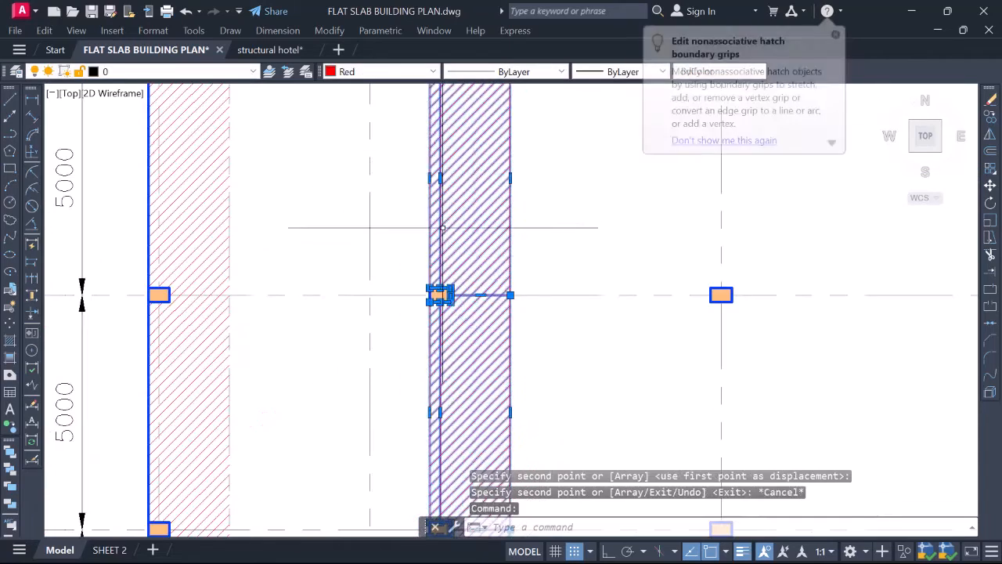
scroll(443, 228, "up", 2)
scroll(443, 290, "down", 6)
key("Escape")
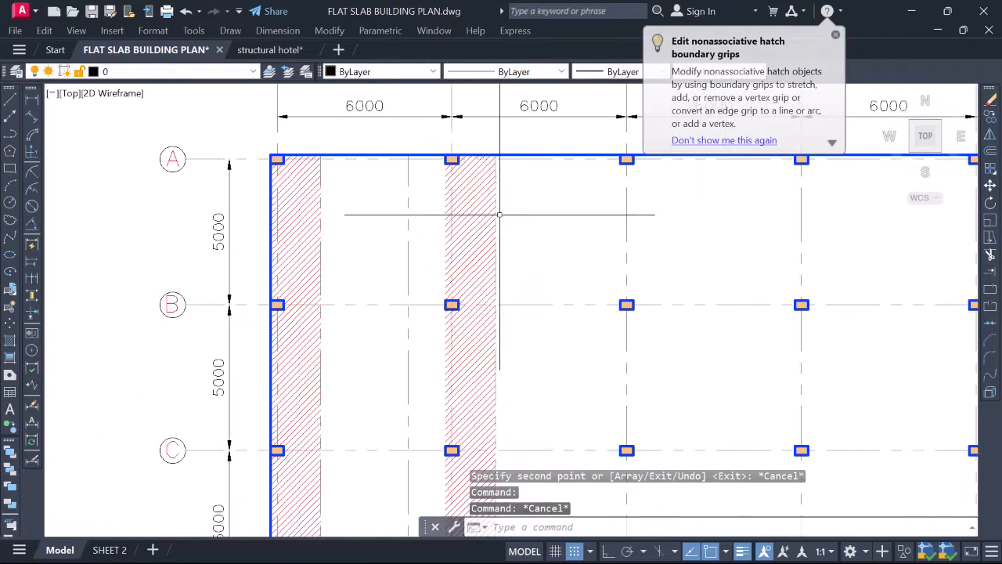
Mirror the copied strip hatch about the vertical axis of grid line 2, keeping the source hatch
left_click(475, 212)
key("Return")
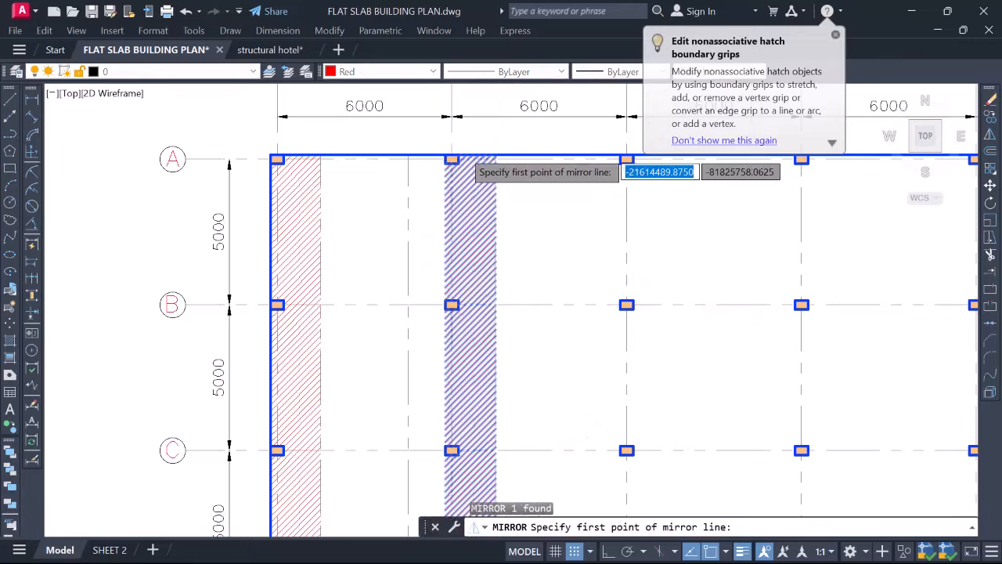
scroll(453, 160, "up", 5)
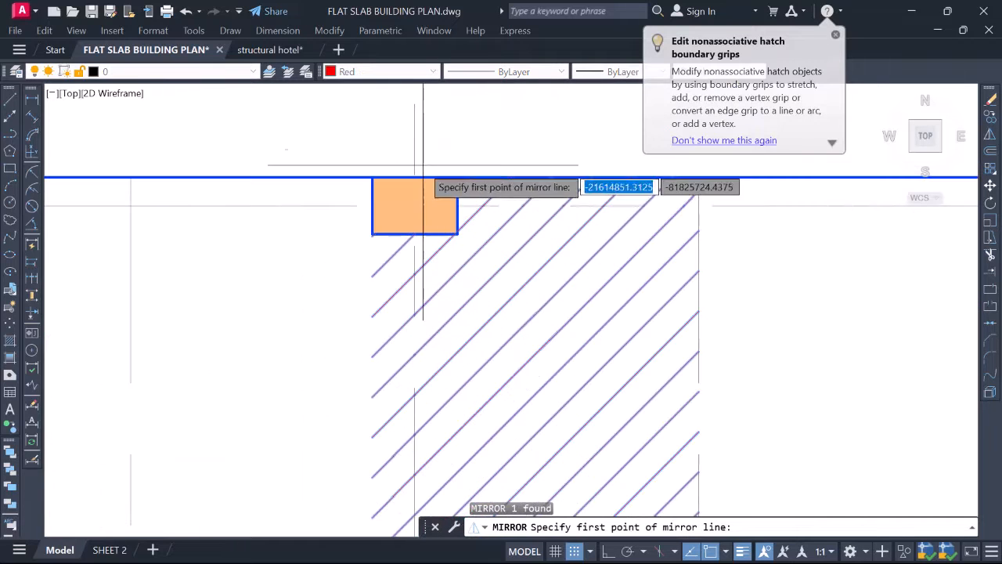
key("F8")
left_click(386, 128)
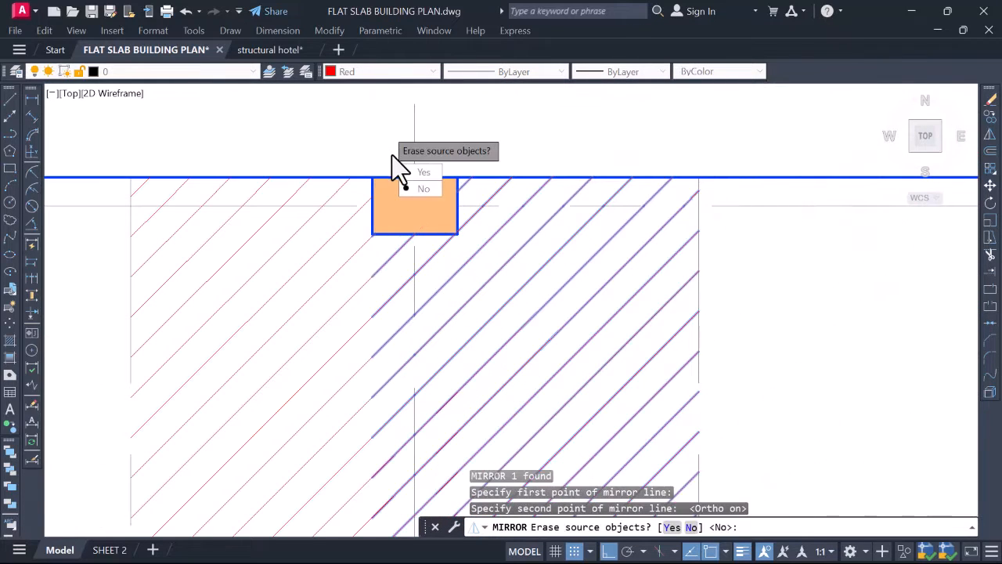
left_click(423, 187)
scroll(423, 188, "down", 6)
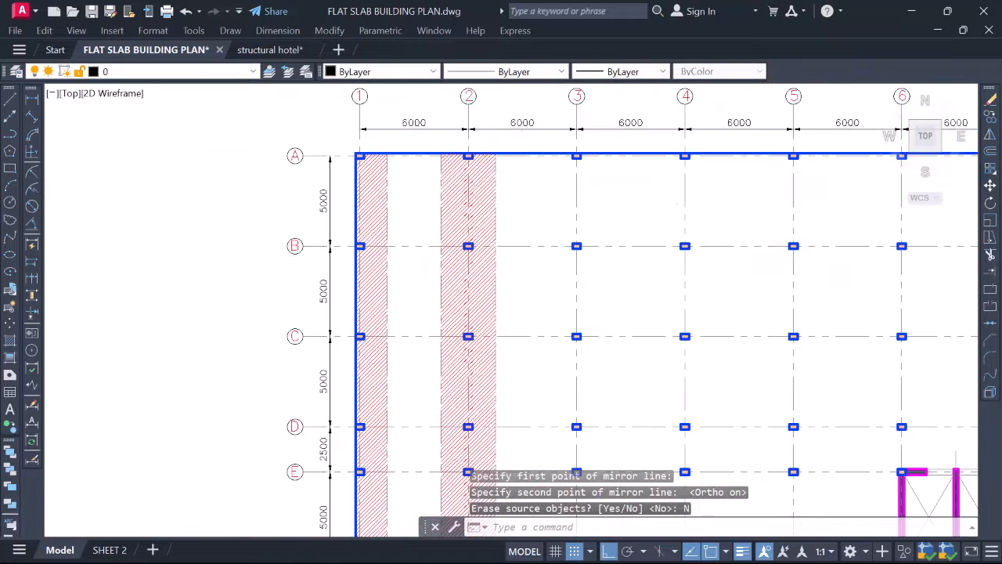
Inspect the mirrored column strip hatch along grid 2 and the unhatched strip between grids 1 and 2
mouse_move(505, 174)
middle_mouse_down()
mouse_move(500, 208)
mouse_move(508, 200)
middle_mouse_up()
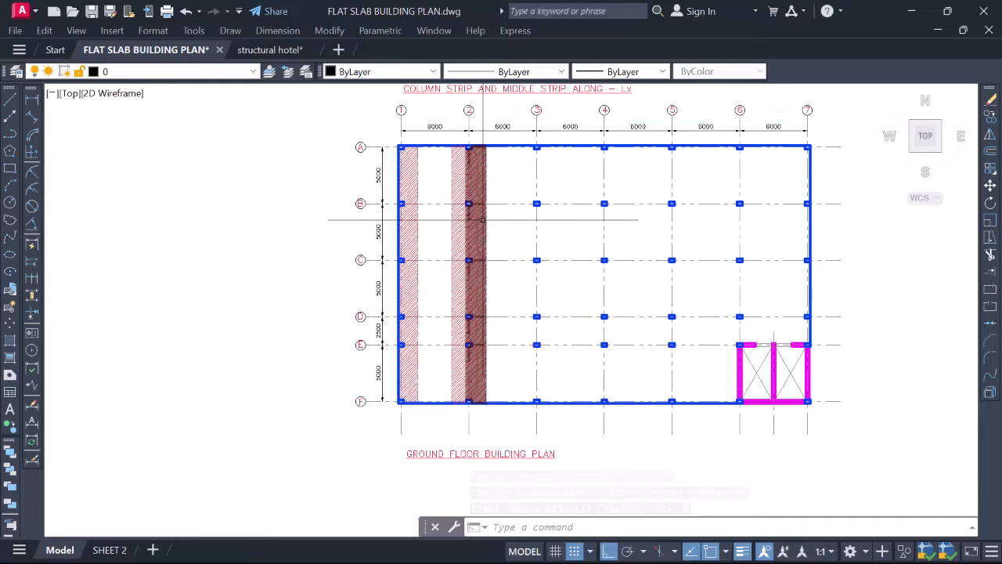
scroll(468, 204, "up", 4)
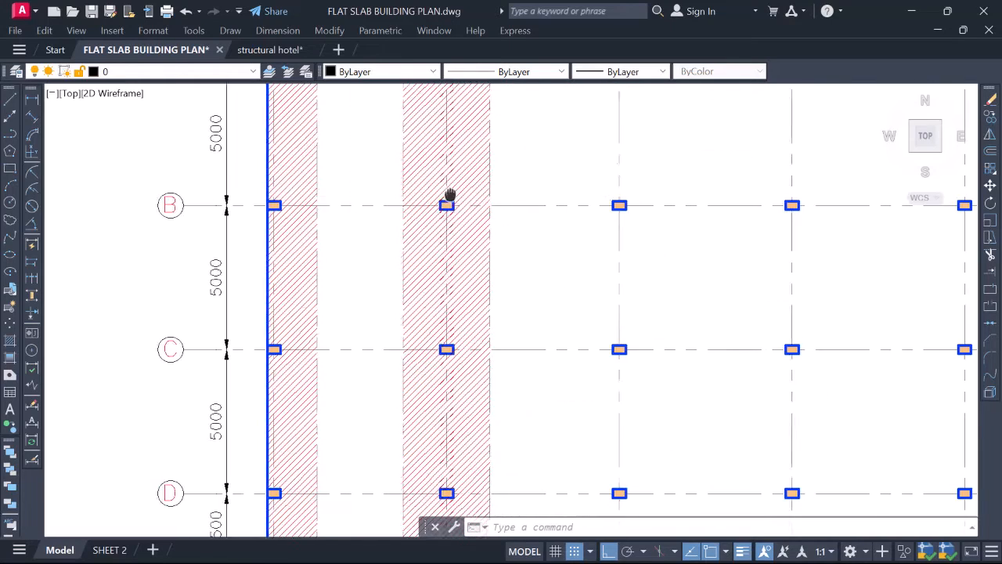
scroll(447, 196, "down", 2)
middle_click_drag(537, 163, 536, 193)
scroll(507, 208, "up", 2)
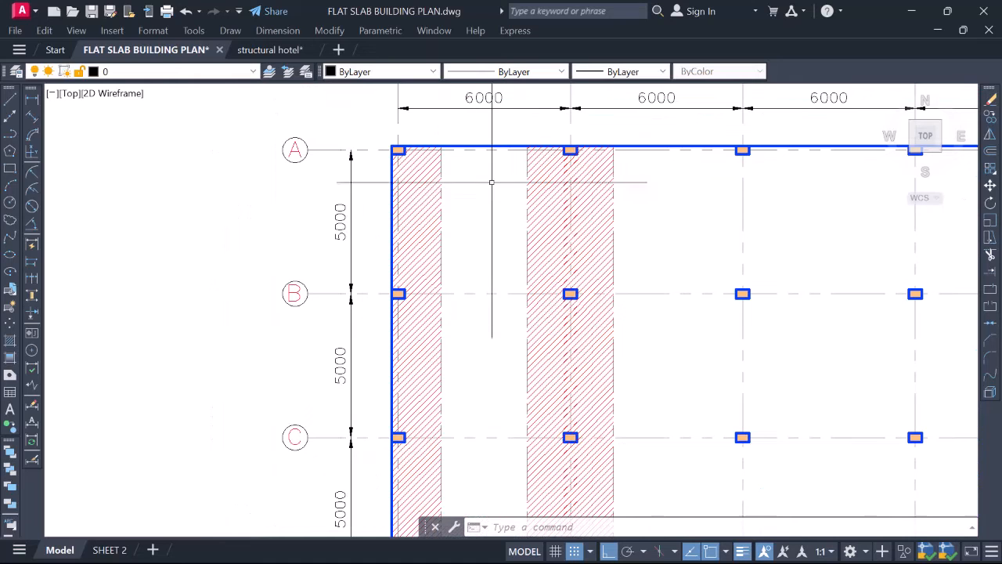
scroll(474, 197, "up", 5)
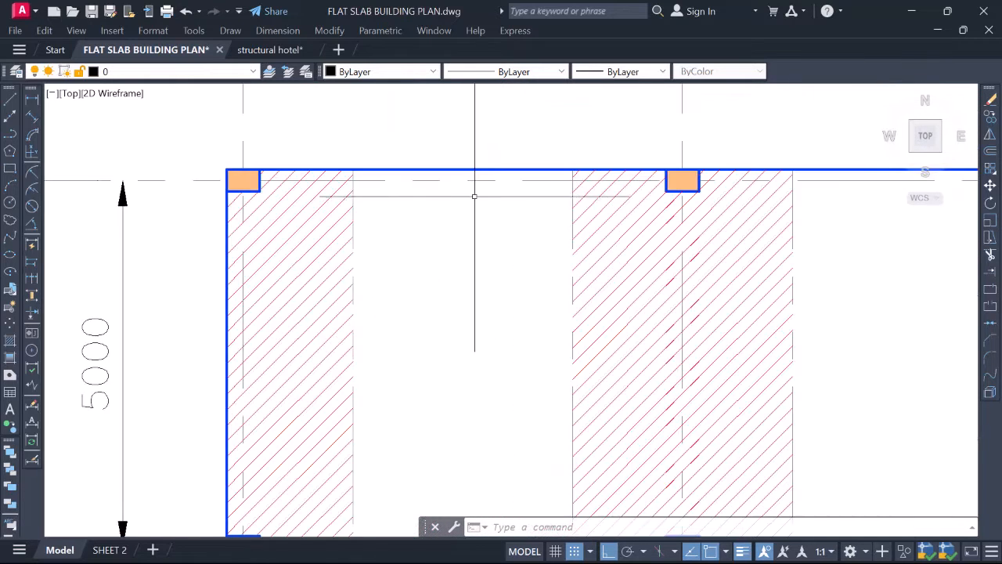
scroll(481, 195, "down", 2)
scroll(470, 199, "up", 2)
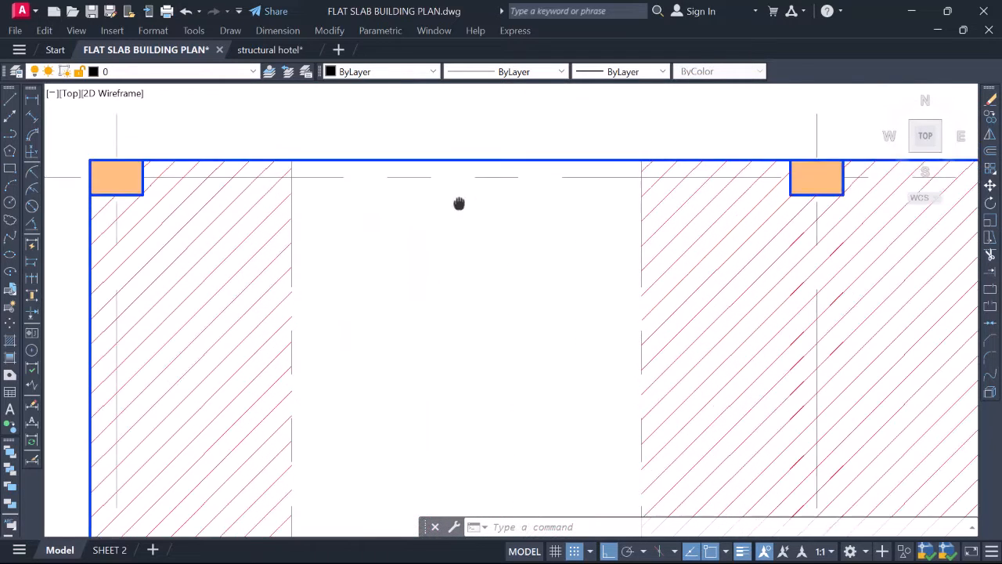
scroll(486, 196, "down", 8)
mouse_move(147, 210)
middle_mouse_down()
mouse_move(584, 190)
mouse_move(179, 195)
middle_mouse_up()
scroll(389, 199, "down", 2)
middle_click_drag(599, 208, 170, 227)
scroll(369, 199, "up", 6)
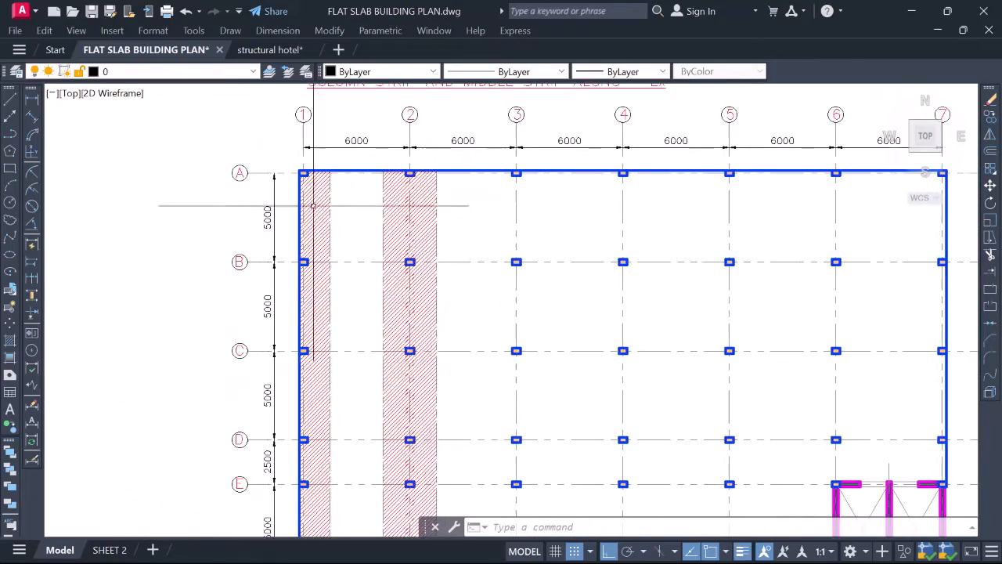
left_click(337, 135)
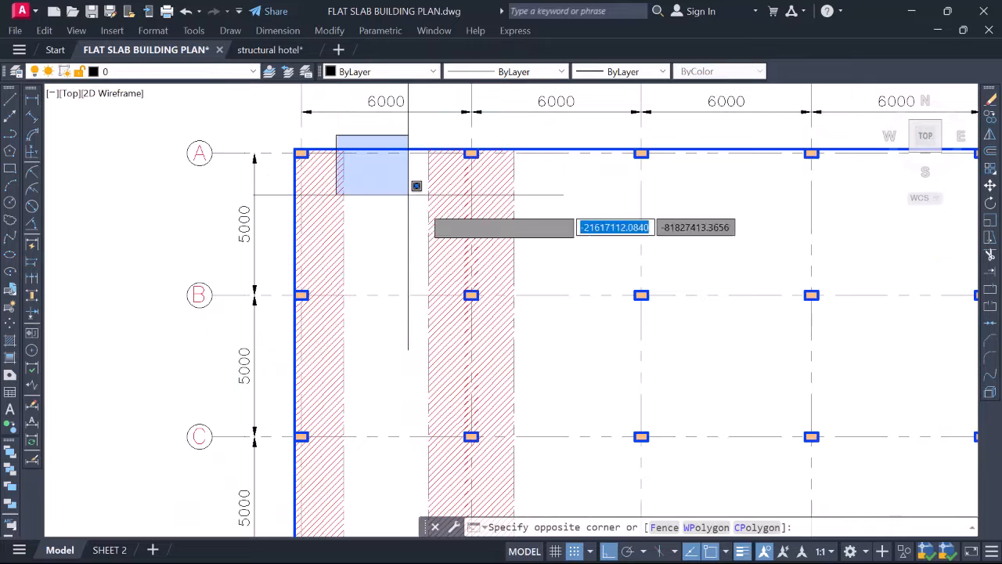
key("Escape")
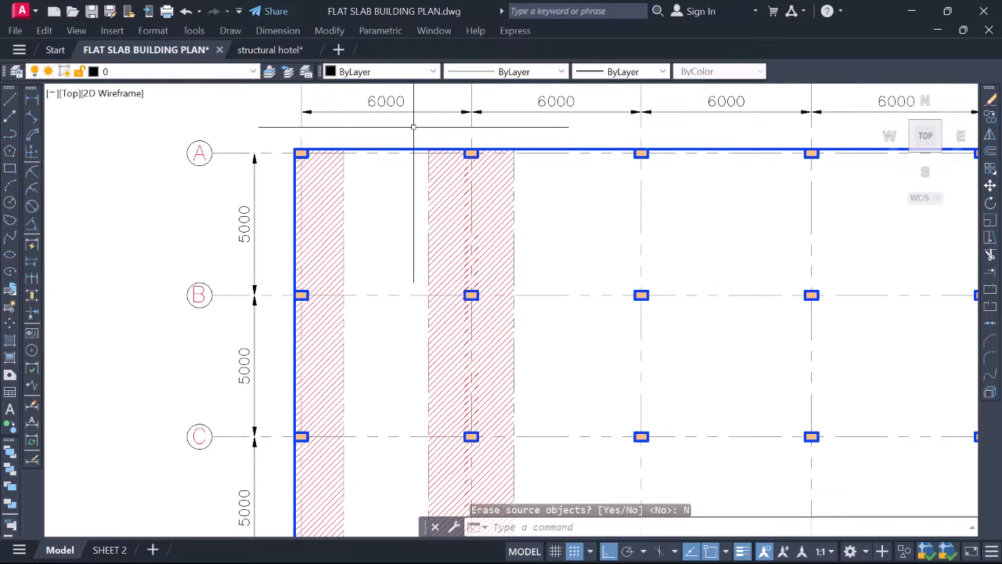
Start an ANSI31 hatch at scale 750 and pick the slab-edge sliver and bay A–B of the middle strip between grids 1 and 2
scroll(401, 137, "up", 4)
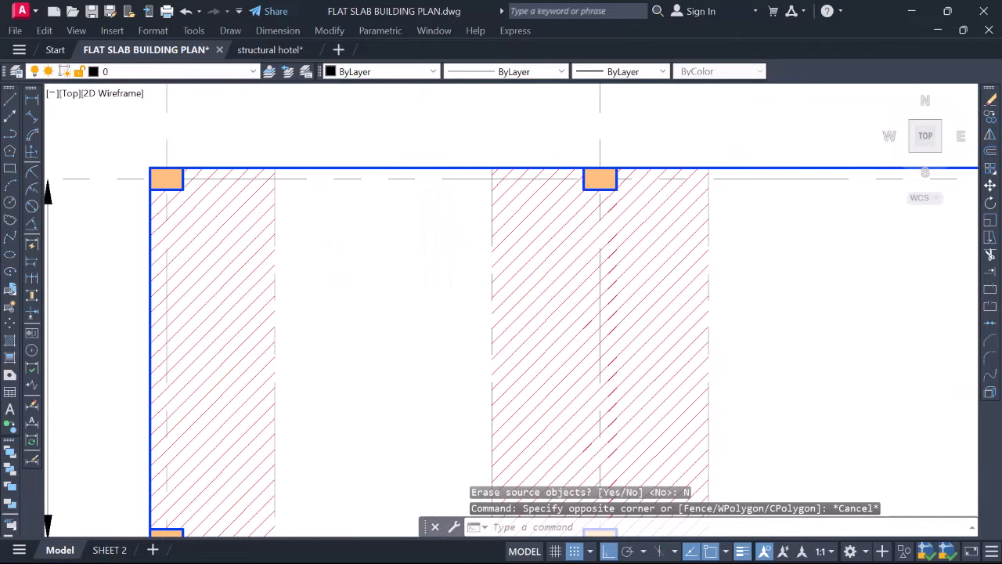
type("h")
key("Return")
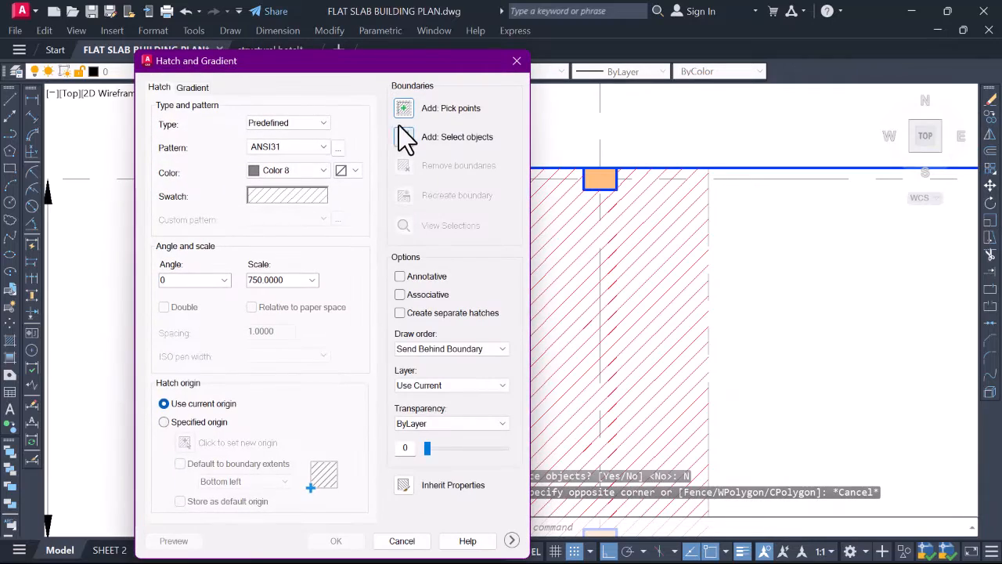
left_click(403, 114)
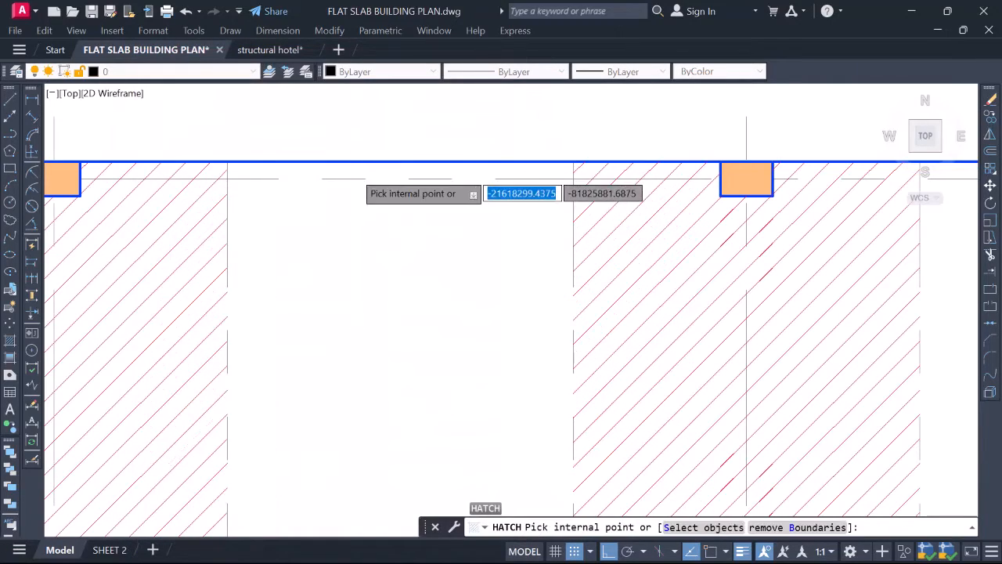
left_click(352, 171)
scroll(388, 166, "down", 9)
left_click(399, 182)
Add the remaining middle strip areas between grids B and F to the boundary and create the hatch
scroll(394, 213, "up", 3)
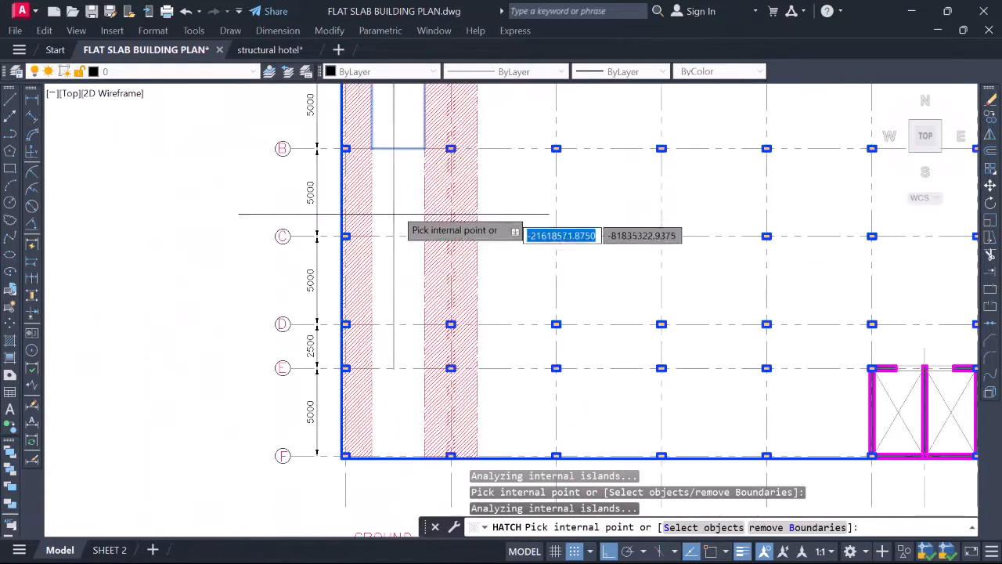
left_click(394, 214)
left_click(401, 266)
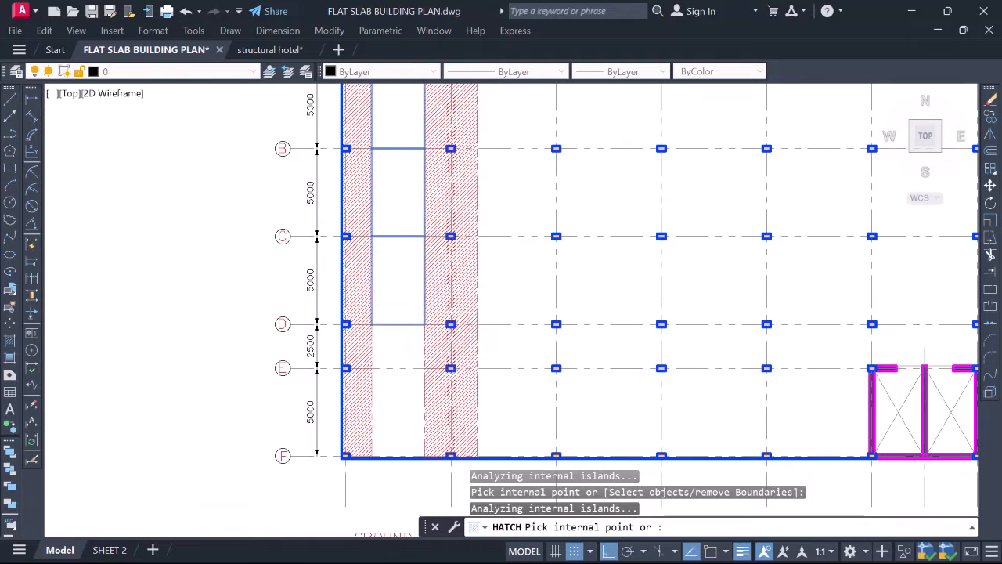
left_click(406, 347)
scroll(403, 389, "down", 1)
scroll(395, 321, "up", 9)
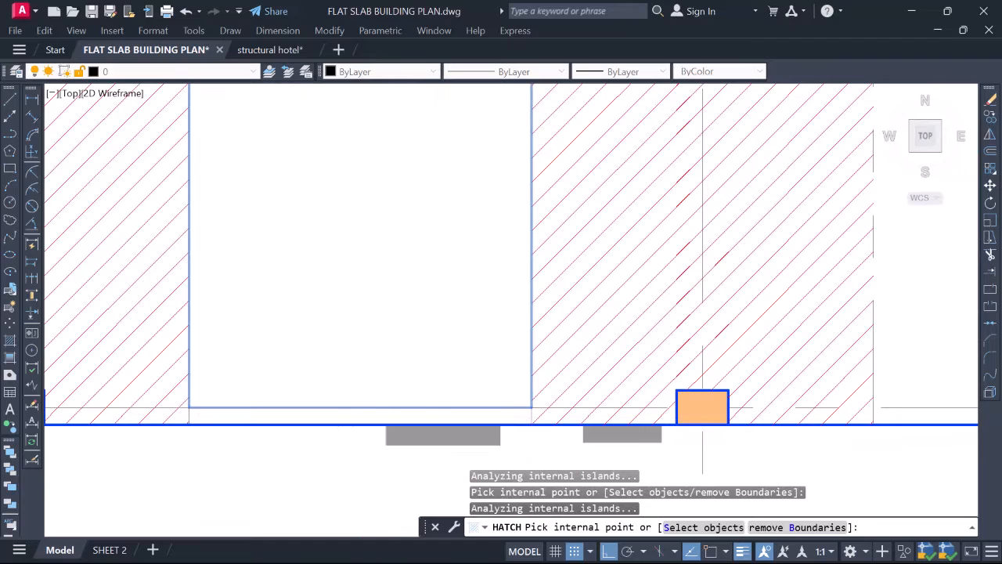
right_click(346, 301)
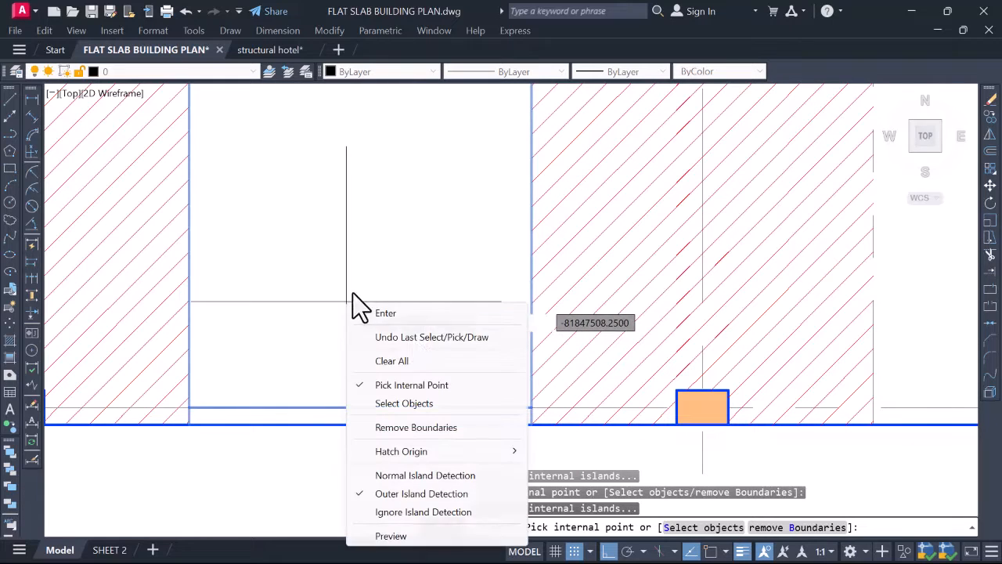
left_click(412, 312)
left_click(350, 540)
scroll(426, 368, "down", 5)
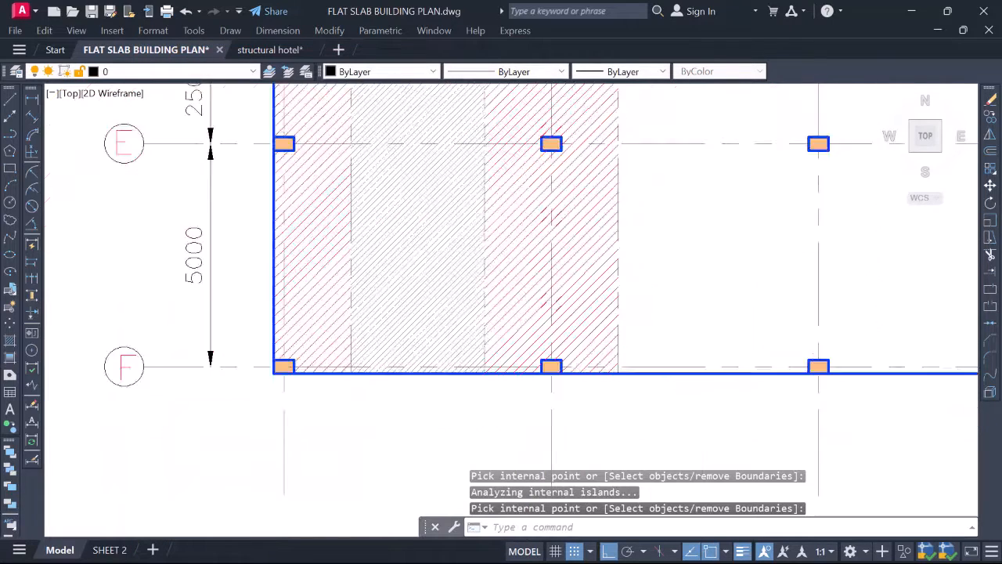
Match the new middle strip hatch to the green middle strip swatch in the Ly plan's colour key
middle_click_drag(626, 290, 643, 343)
type("ma")
key("Return")
scroll(689, 351, "down", 5)
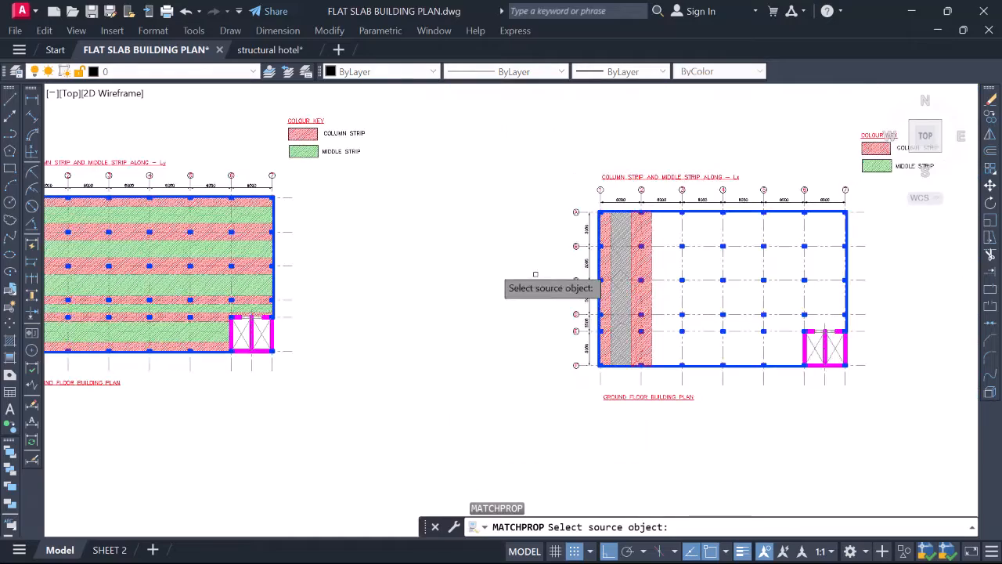
scroll(254, 163, "up", 5)
left_click(376, 123)
scroll(267, 179, "down", 3)
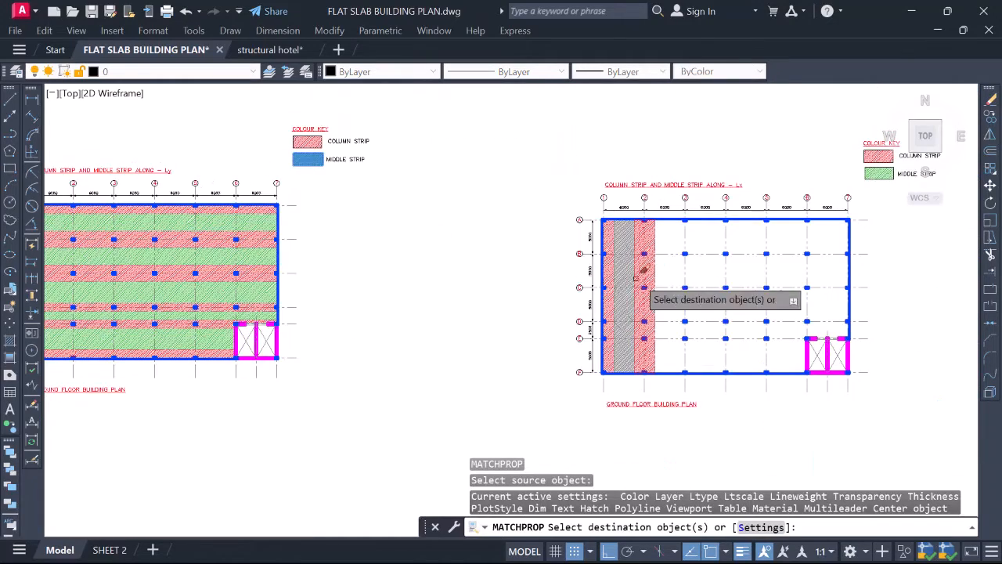
scroll(640, 272, "up", 4)
left_click(619, 255)
key("Escape")
mouse_move(678, 212)
middle_mouse_down()
mouse_move(390, 207)
mouse_move(314, 254)
middle_mouse_up()
middle_click_drag(469, 190, 421, 193)
scroll(393, 175, "up", 2)
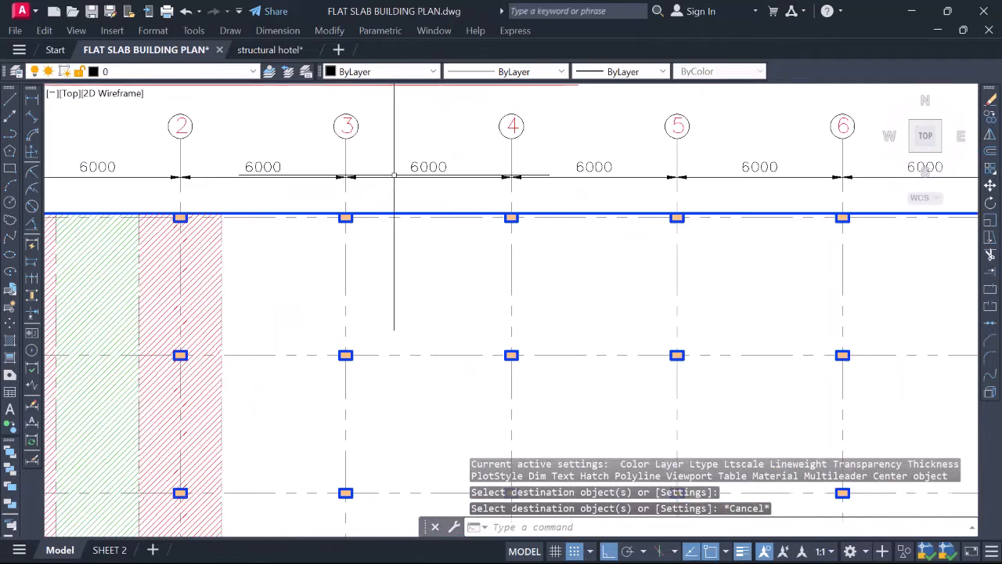
scroll(480, 191, "down", 2)
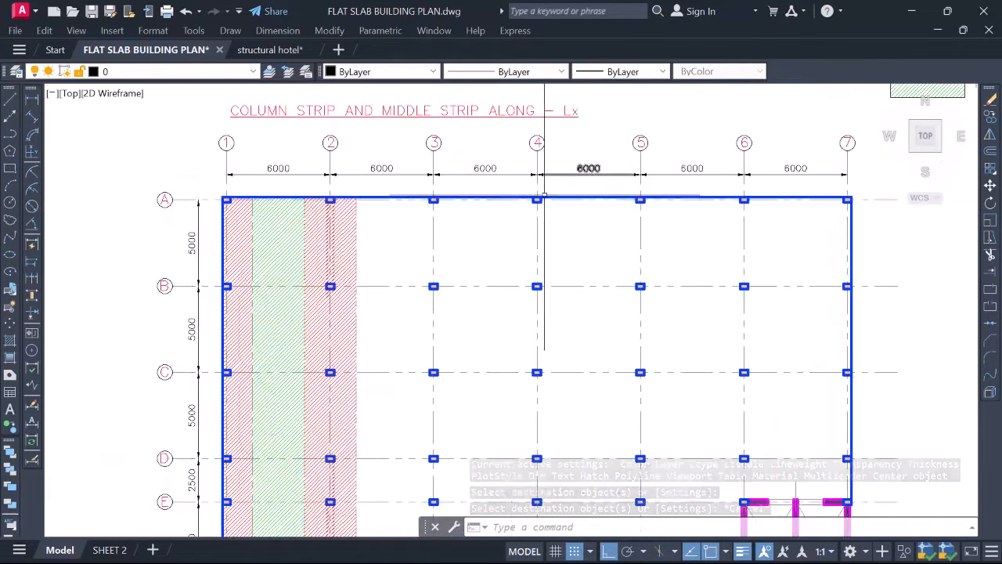
scroll(407, 185, "up", 2)
scroll(406, 184, "down", 3)
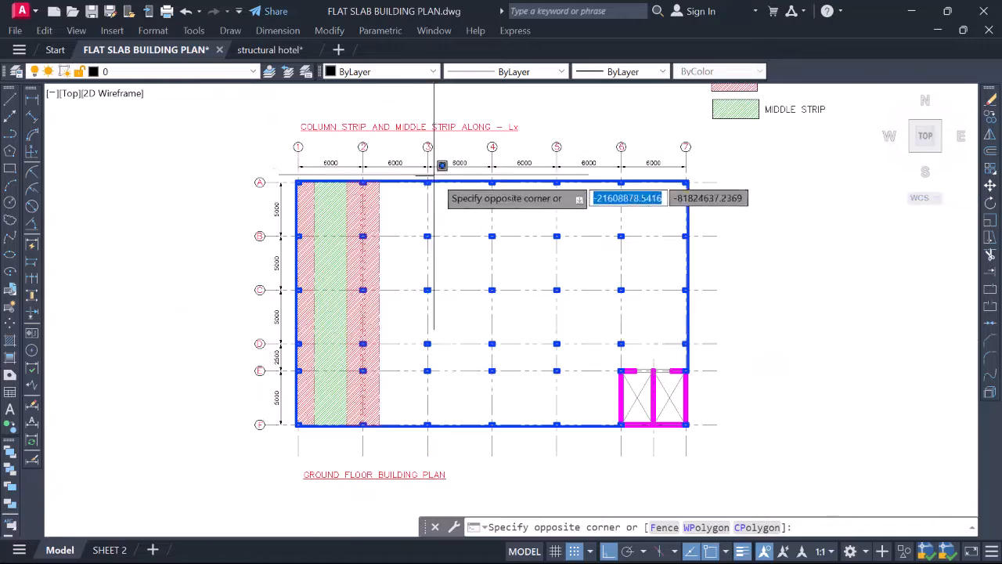
key("Escape")
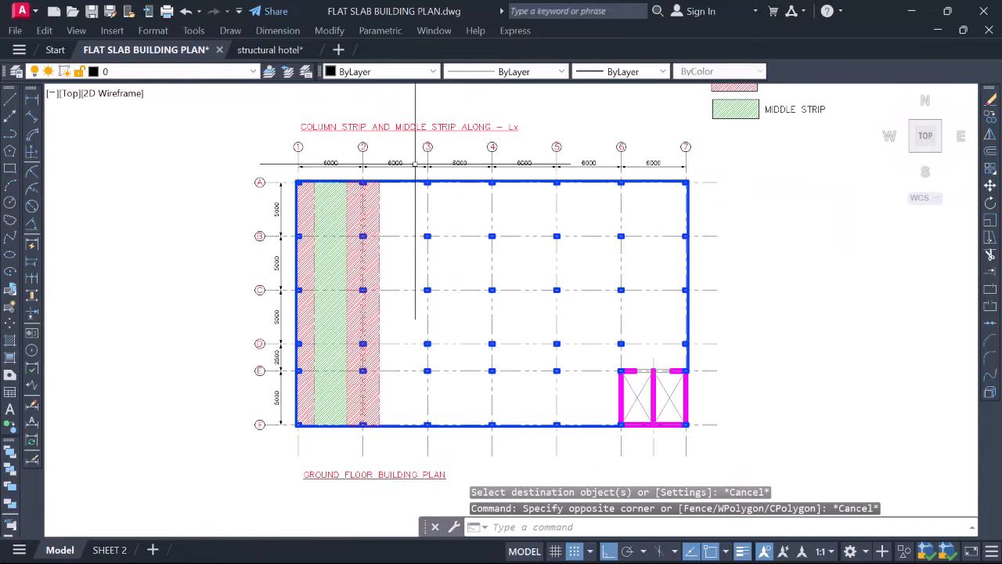
Copy grid 2's two column strip hatches and both offset lines from the grid A column's outer edge midpoint to the matching point at grid 3
scroll(407, 211, "up", 6)
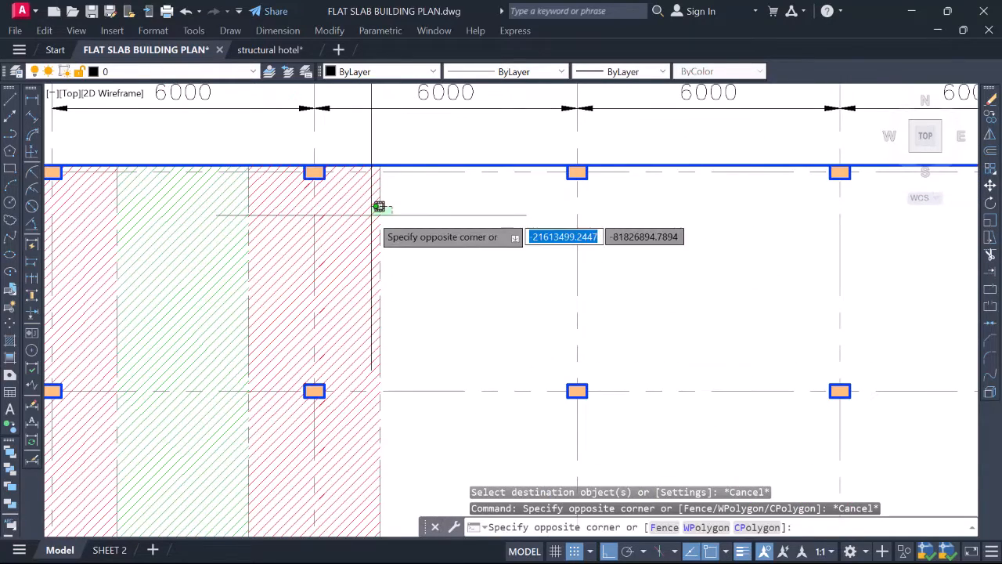
left_click(379, 207)
scroll(262, 208, "up", 4)
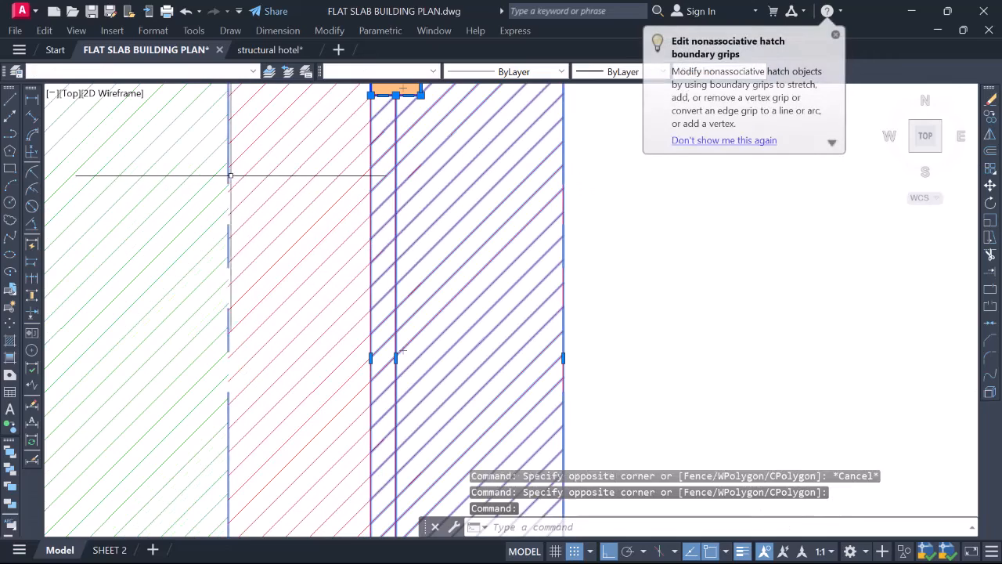
left_click(255, 164)
scroll(336, 264, "down", 4)
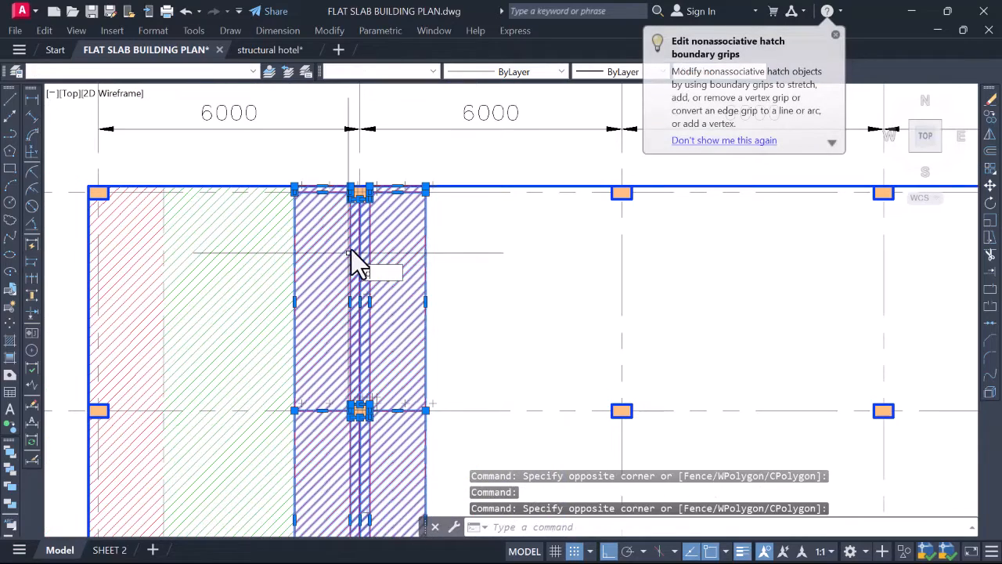
type("co")
key("Return")
scroll(356, 174, "up", 6)
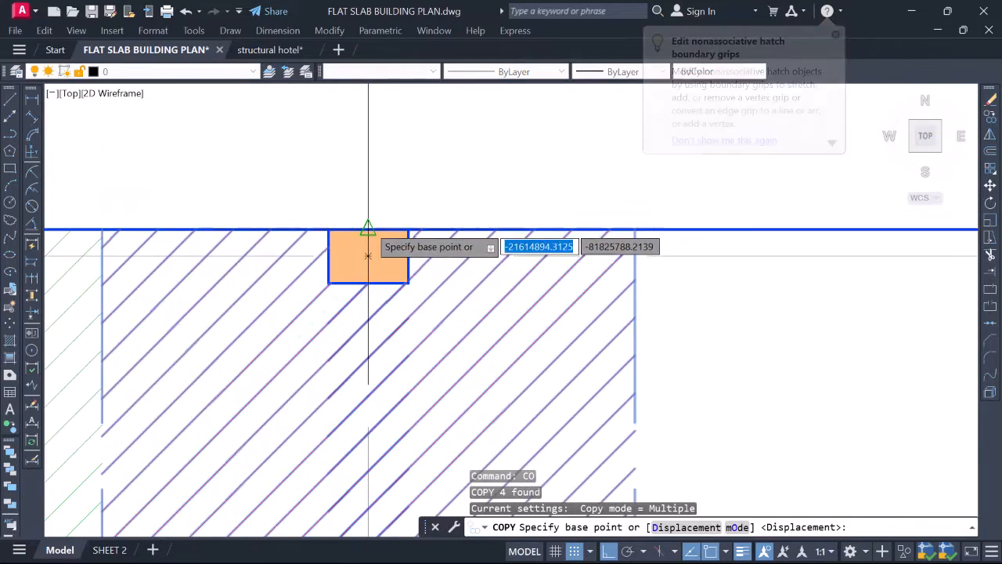
left_click(368, 228)
scroll(369, 217, "down", 6)
scroll(519, 246, "up", 10)
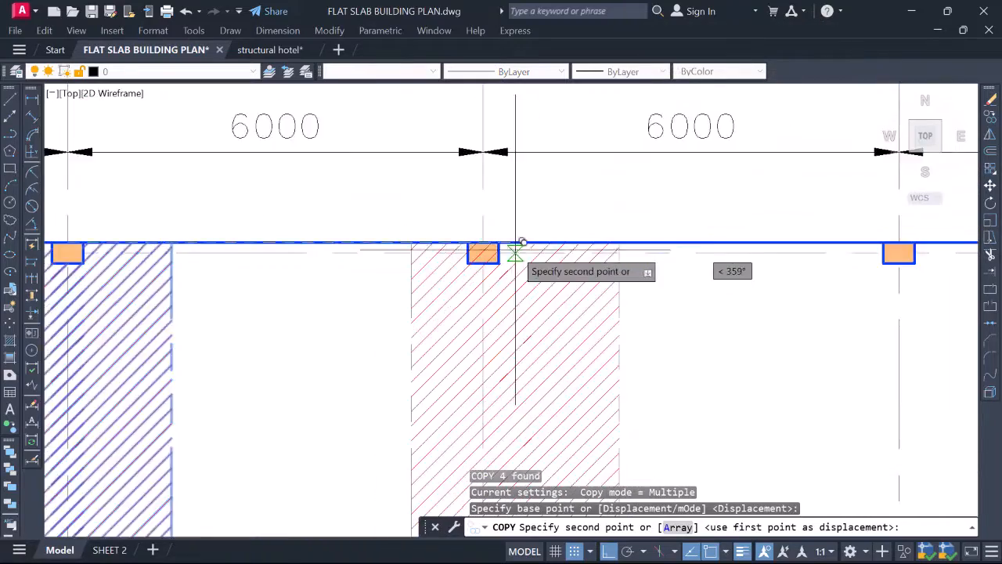
left_click(327, 198)
Place another copy of the column strip at the outer edge midpoint of the column at grids 4 and A
scroll(324, 202, "down", 6)
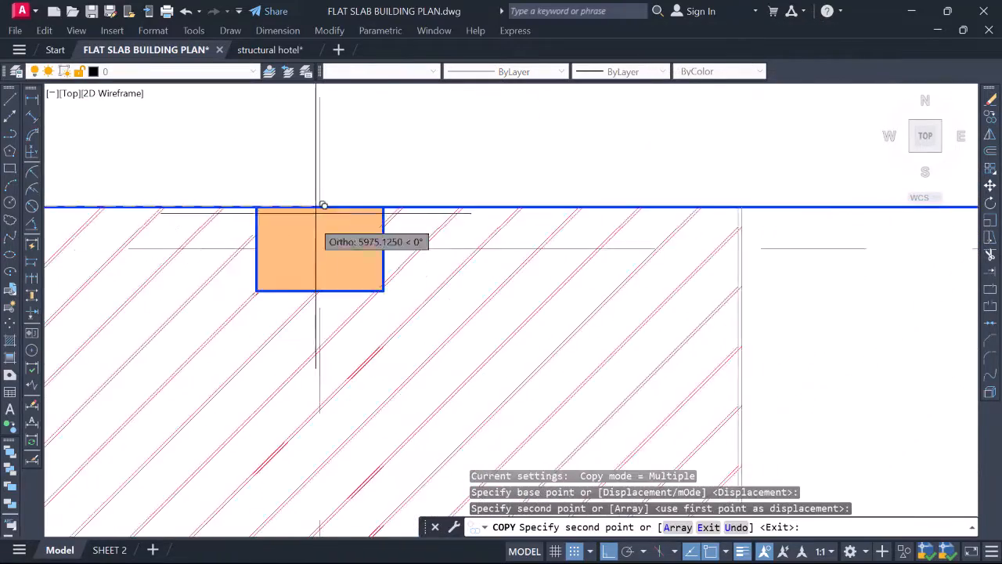
scroll(353, 217, "down", 2)
middle_click_drag(669, 228, 520, 226)
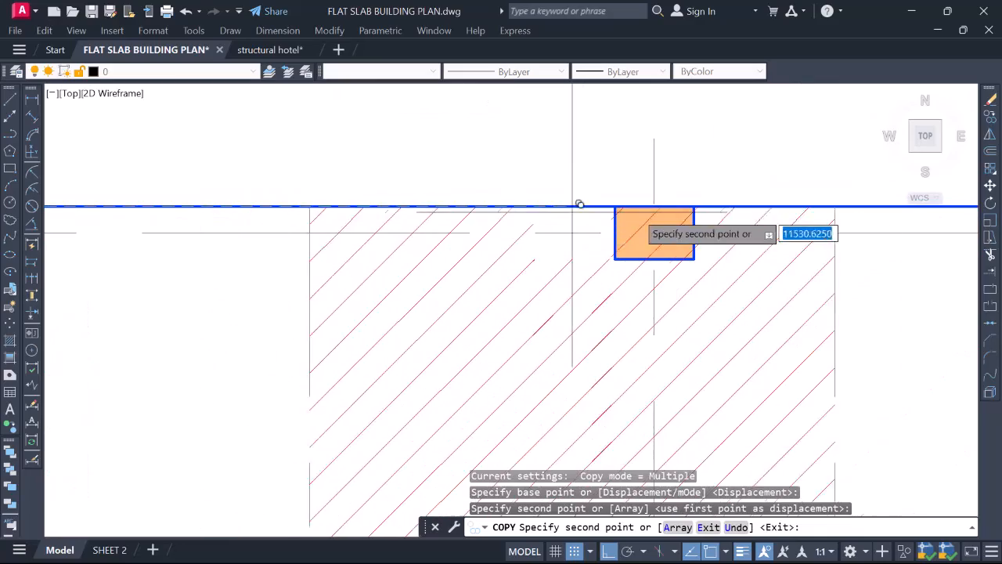
left_click(660, 199)
Place two more column strip copies at the outer edge midpoints of the grid A columns at grids 5 and 6, ending the copy
scroll(660, 199, "down", 5)
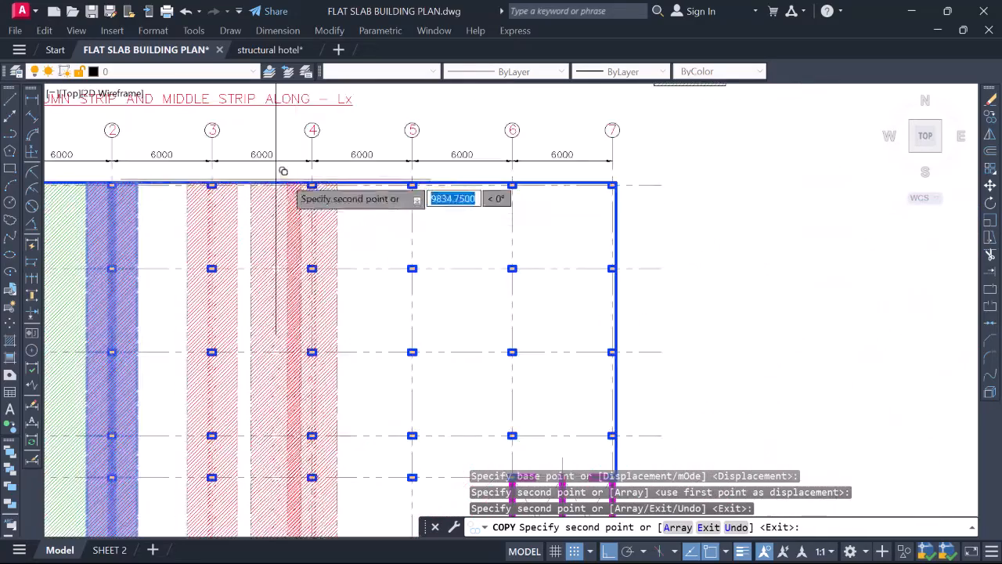
scroll(406, 172, "up", 5)
scroll(407, 178, "up", 2)
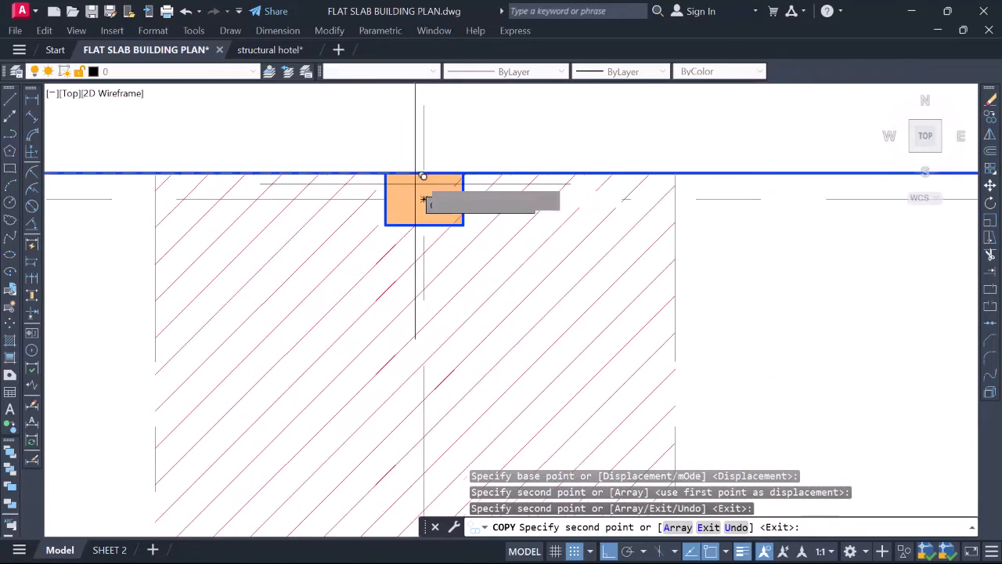
left_click(424, 175)
scroll(357, 193, "down", 6)
scroll(665, 191, "up", 4)
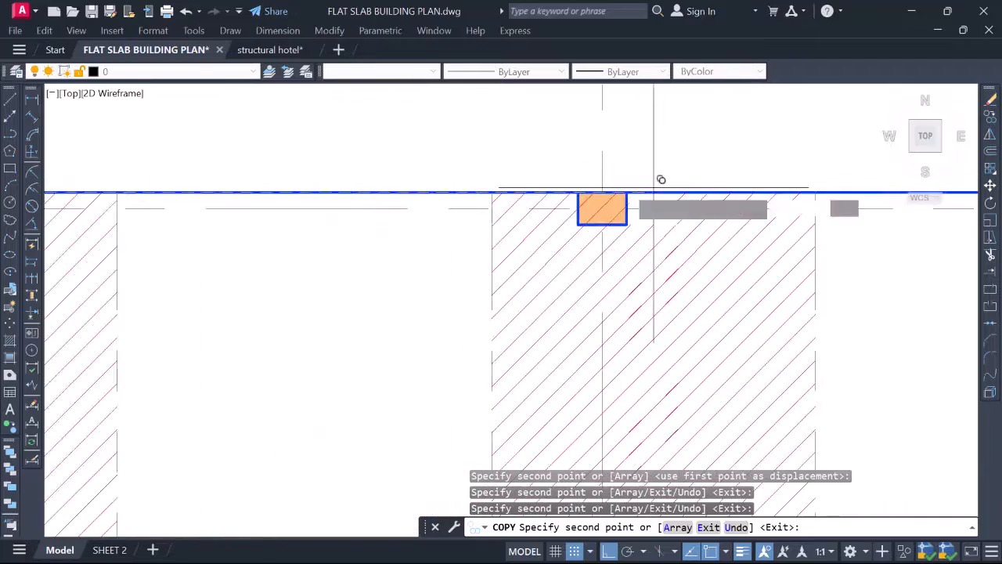
scroll(587, 196, "down", 7)
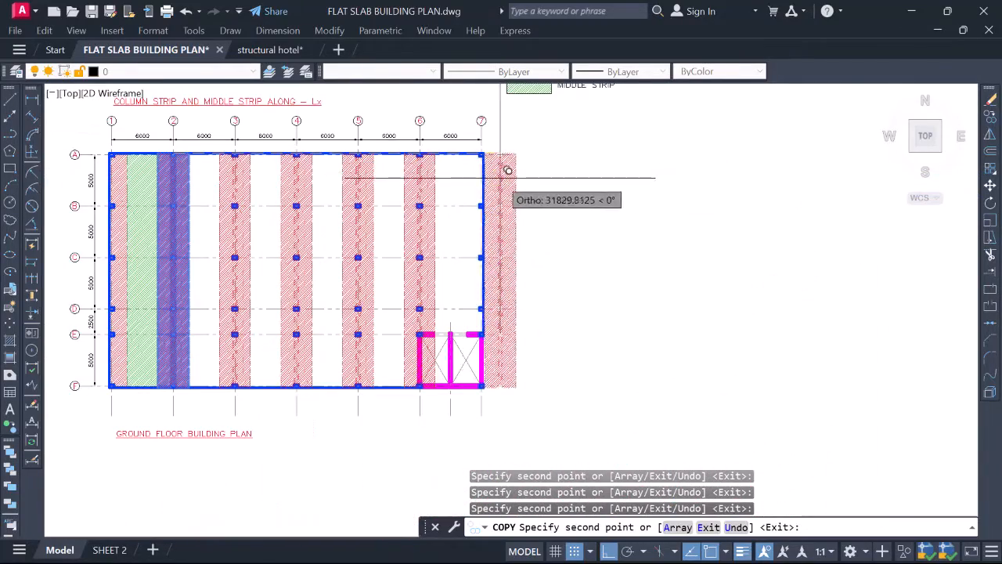
key("Escape")
Offset grid line 7 by 1500 toward grid 6 to mark the edge column strip's inner limit
middle_click_drag(357, 157, 461, 185)
scroll(202, 195, "up", 4)
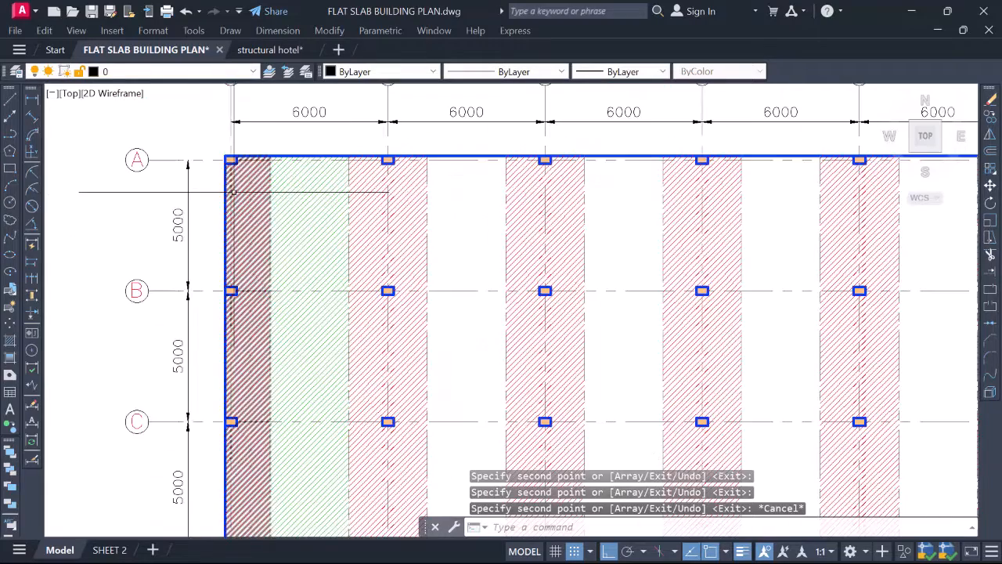
scroll(626, 201, "down", 6)
scroll(402, 156, "up", 6)
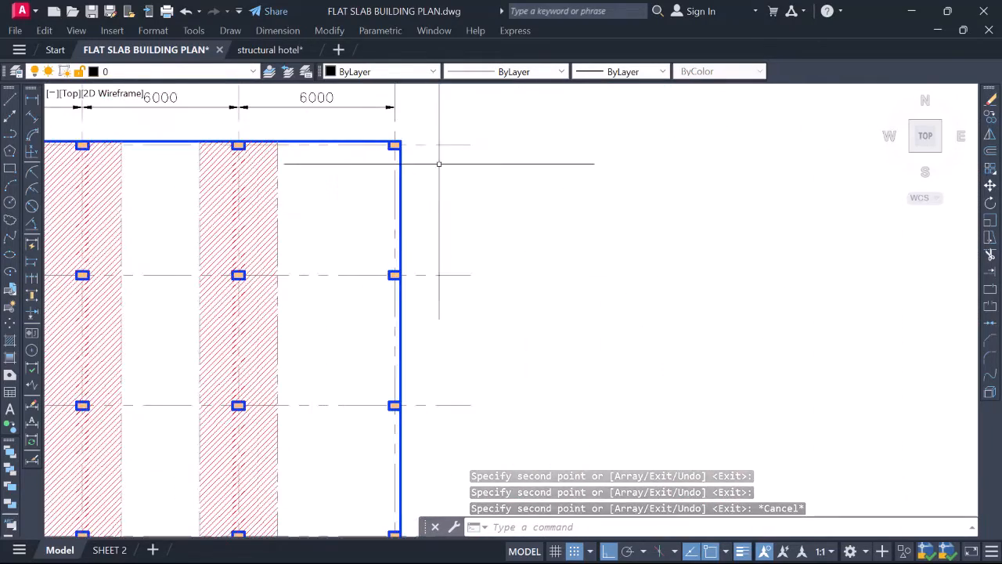
type("o")
key("Return")
key("Return")
scroll(469, 180, "down", 2)
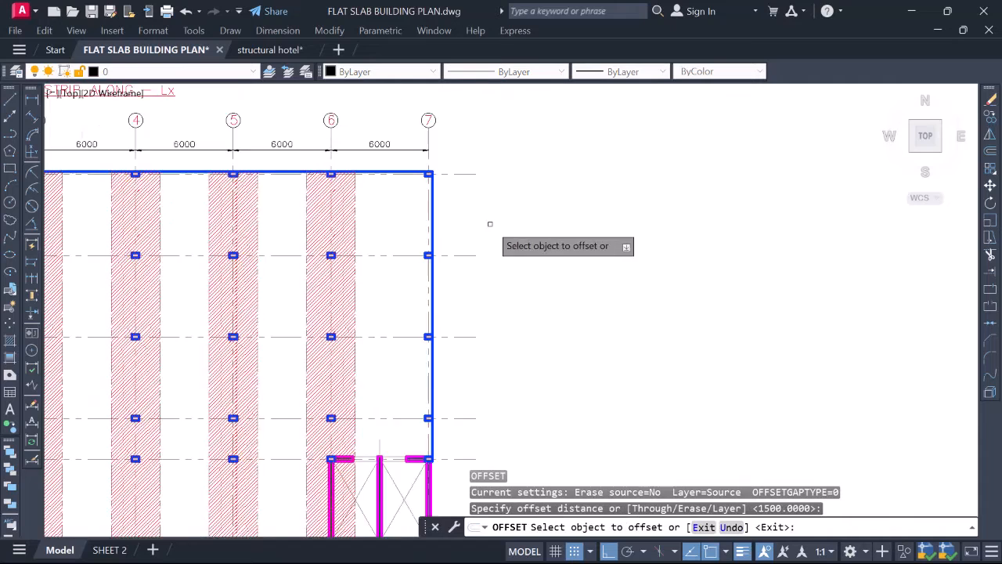
scroll(485, 196, "up", 2)
left_click(458, 186)
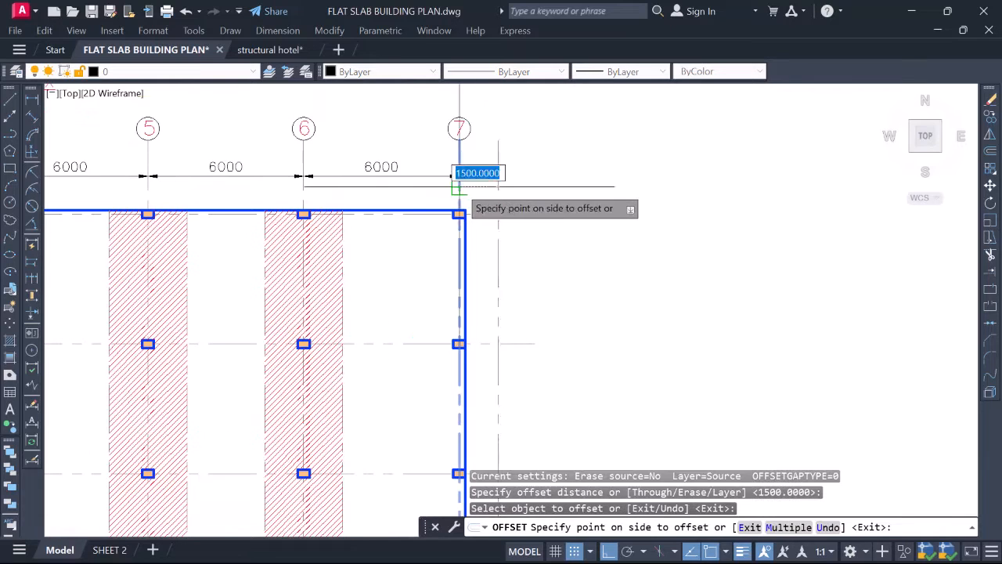
left_click(414, 188)
key("Escape")
Trim the part of the new offset line that projects beyond the slab edge at grid A
scroll(431, 199, "up", 4)
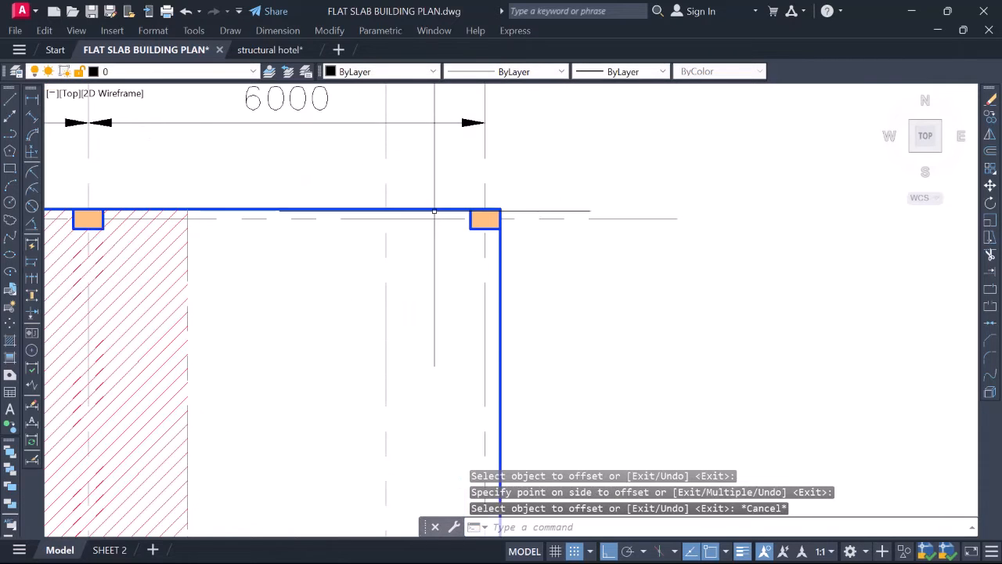
key("Return")
left_click(411, 177)
left_click(374, 175)
scroll(465, 150, "down", 10)
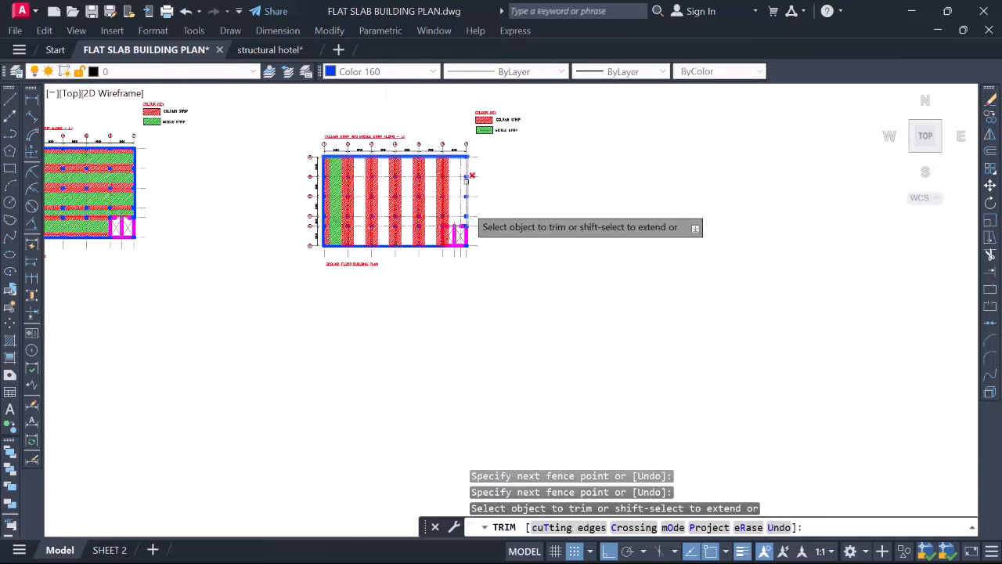
scroll(465, 247, "up", 5)
key("Escape")
Trim the part of the offset line that runs through the crossed, walled bay below grid E
scroll(453, 142, "up", 6)
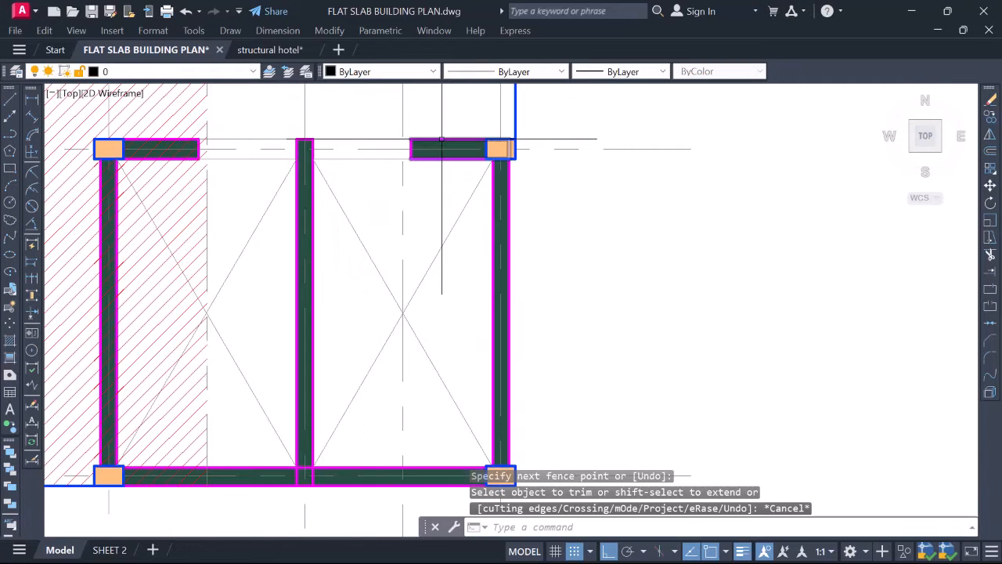
left_click(394, 140)
key("Return")
left_click(405, 199)
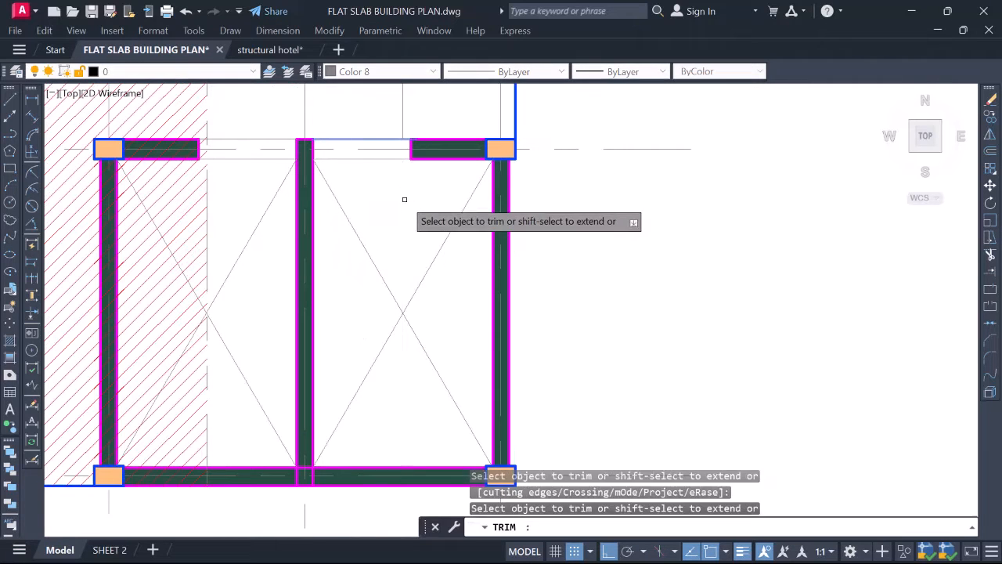
key("Escape")
Start a hatch from internal points in grid 7's edge column strip, adding the narrow areas along the slab edges near grid A
scroll(454, 205, "down", 6)
middle_click_drag(454, 205, 451, 371)
middle_click_drag(456, 248, 461, 299)
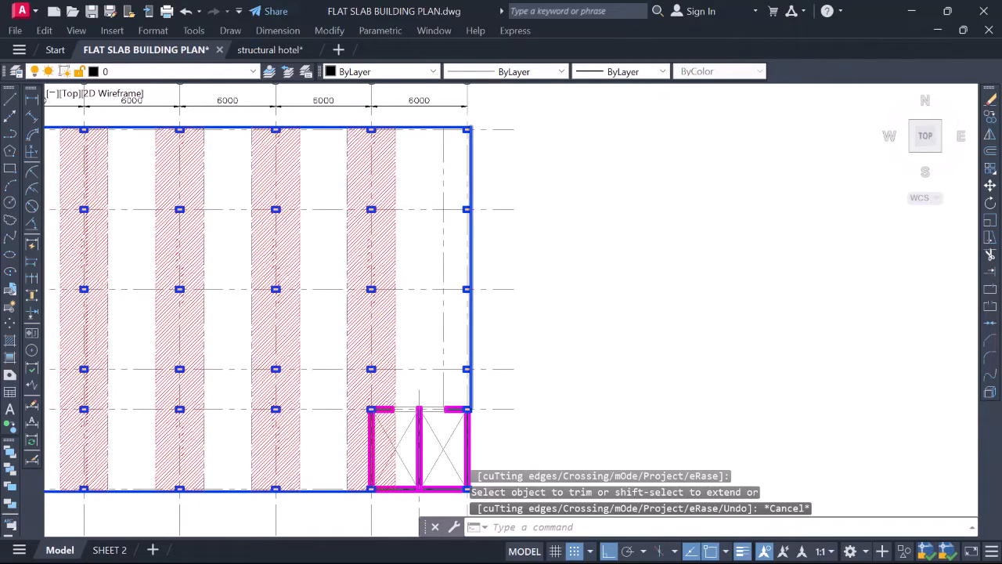
type("h")
key("Return")
left_click(412, 113)
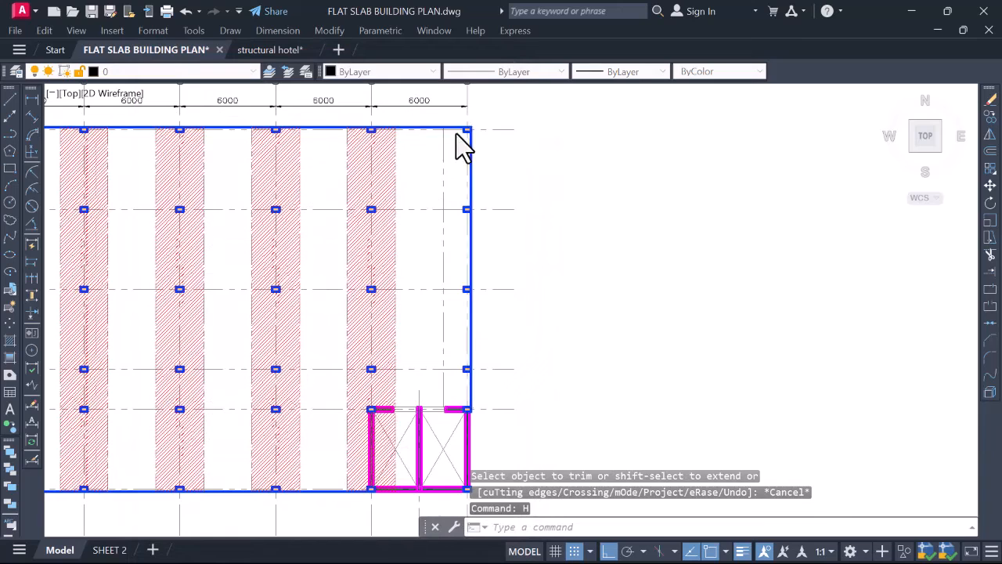
scroll(456, 144, "up", 5)
left_click(451, 132)
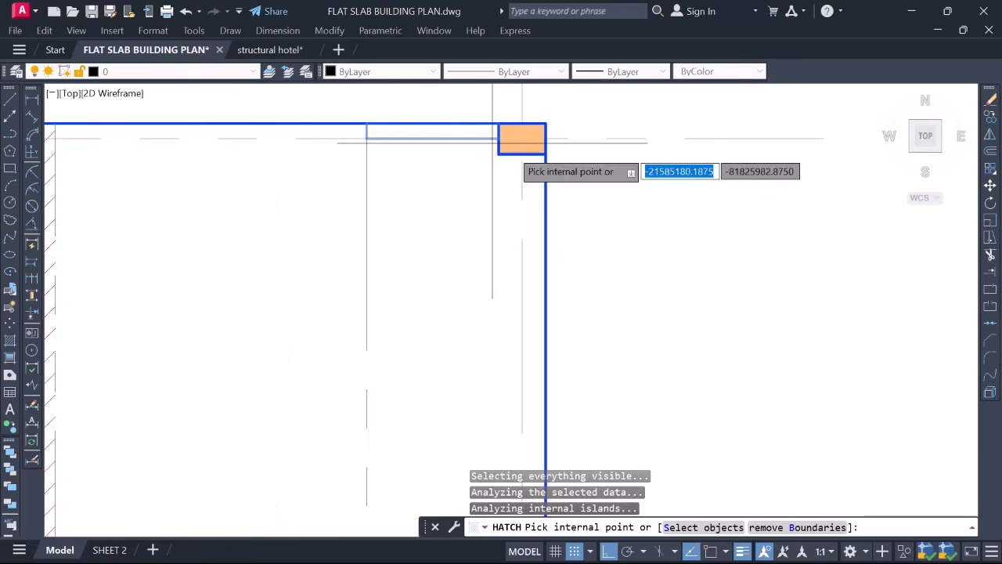
left_click(534, 175)
scroll(479, 201, "down", 4)
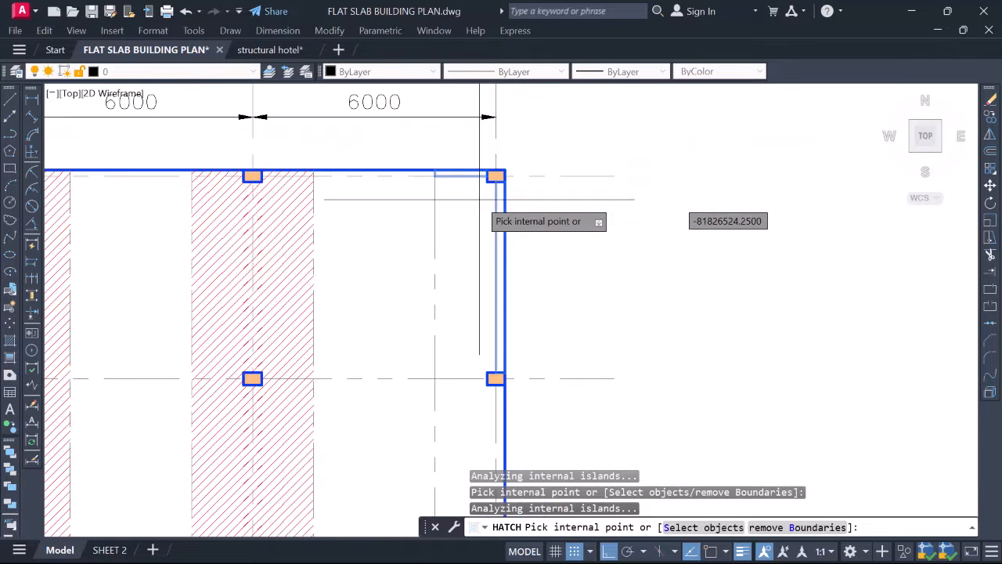
Add the remaining grid 7 column strip areas down to grid E to the boundary and create the hatch
mouse_move(478, 217)
middle_mouse_down()
mouse_move(442, 242)
mouse_move(456, 259)
mouse_move(491, 160)
middle_mouse_up()
scroll(466, 353, "up", 2)
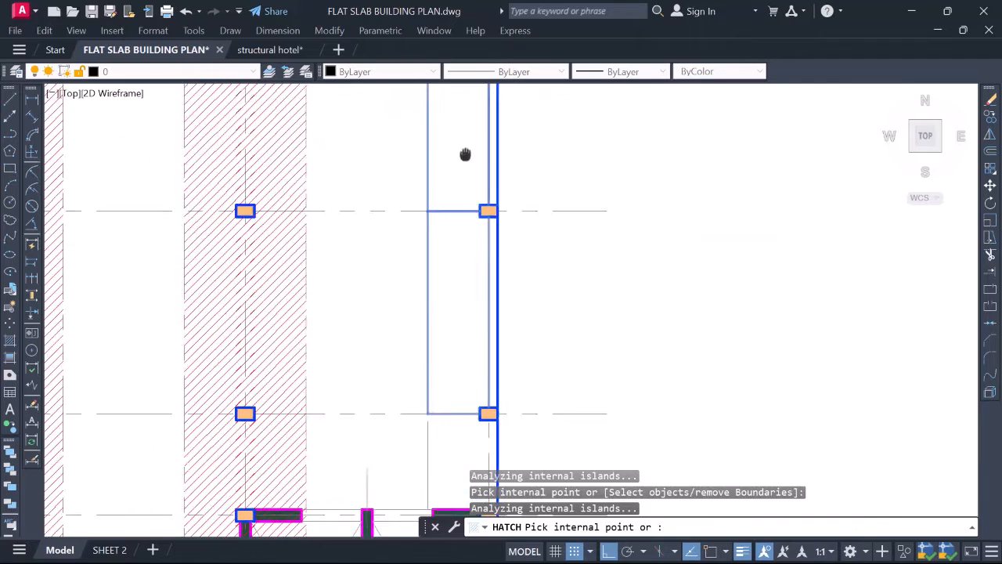
scroll(474, 196, "down", 2)
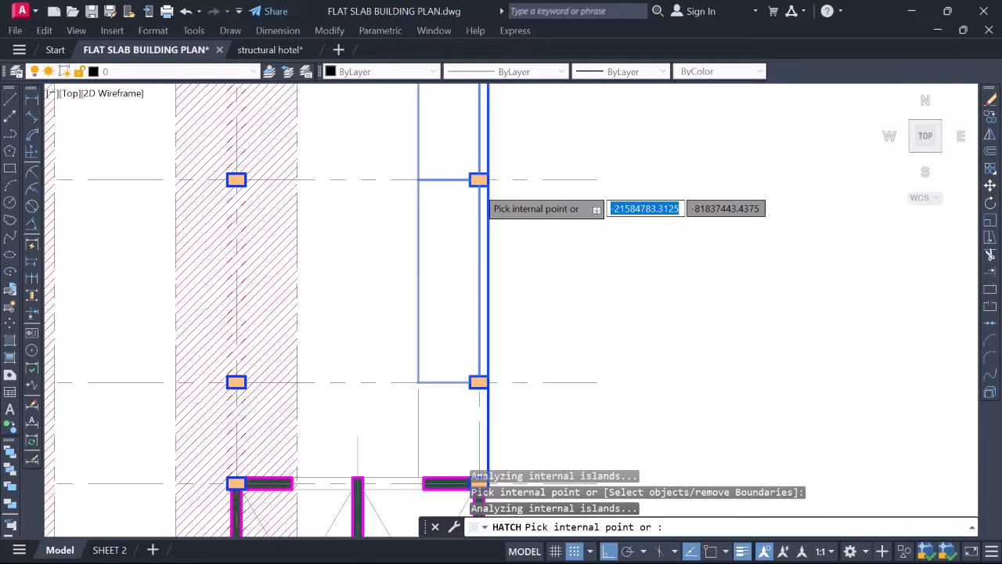
middle_click_drag(474, 276, 461, 121)
scroll(444, 272, "up", 4)
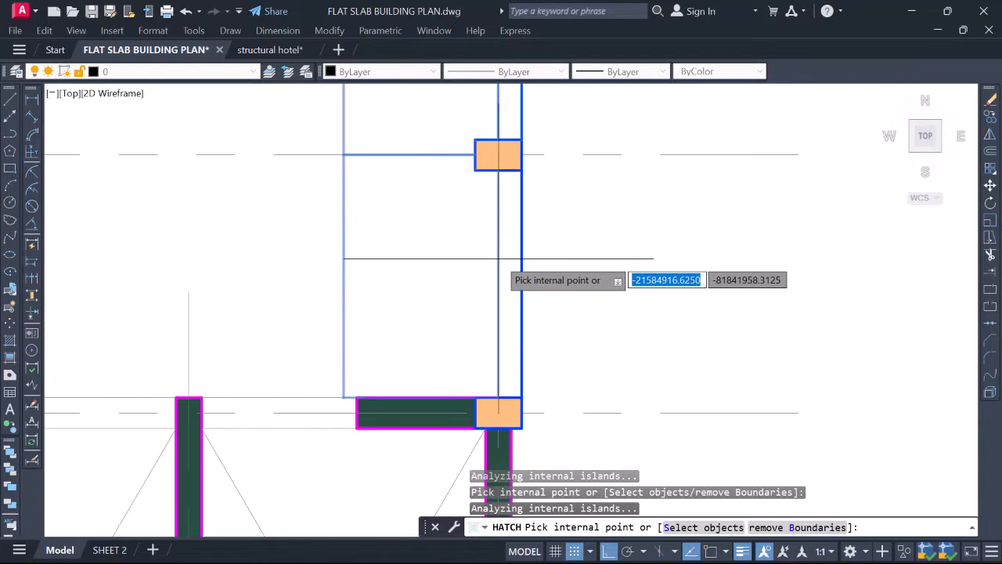
scroll(532, 250, "down", 4)
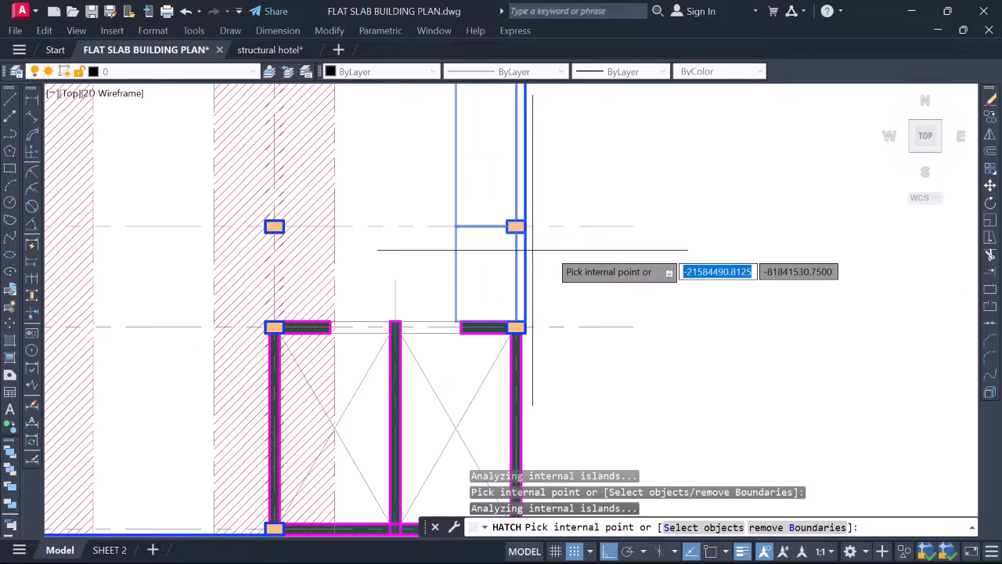
right_click(552, 249)
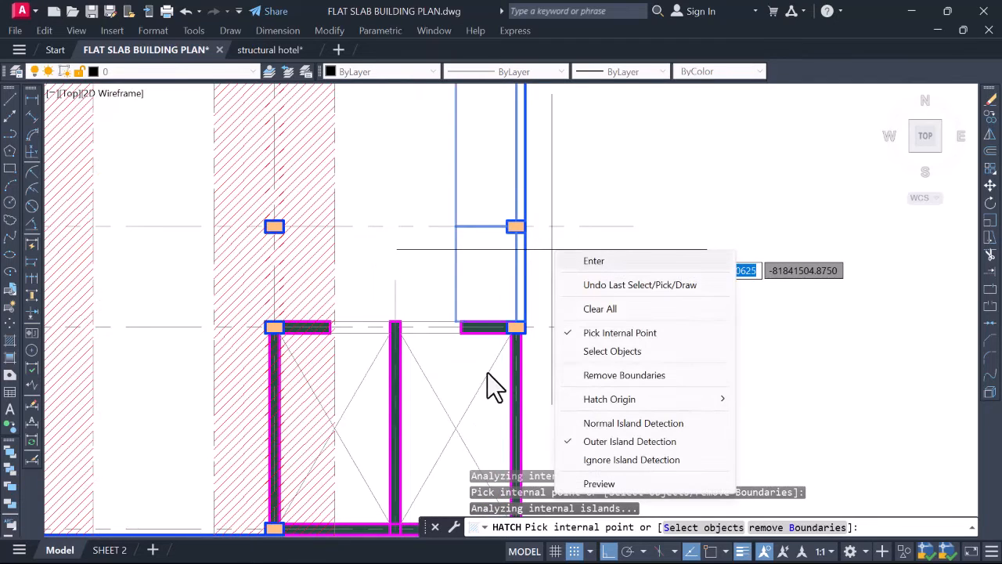
key("Return")
left_click(335, 541)
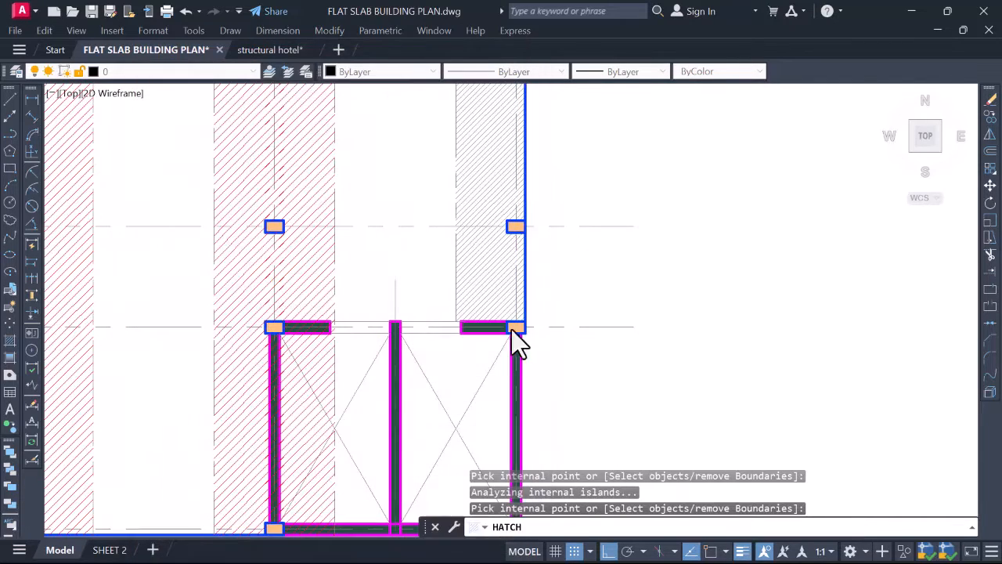
Match the new grid 7 hatch to the red column strip hatch at grid 6
scroll(515, 336, "down", 6)
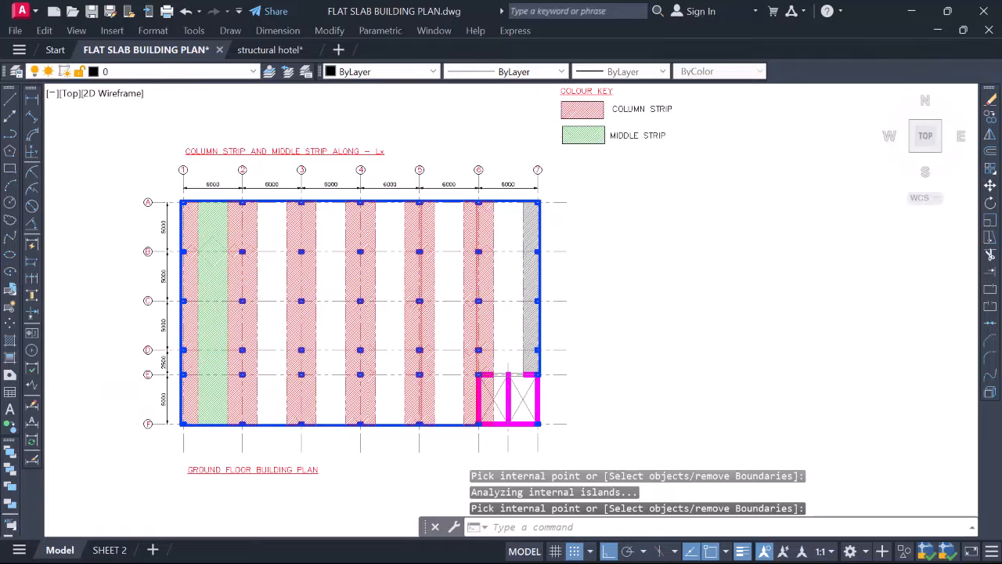
type("ma")
key("Return")
scroll(477, 280, "up", 4)
left_click(609, 252)
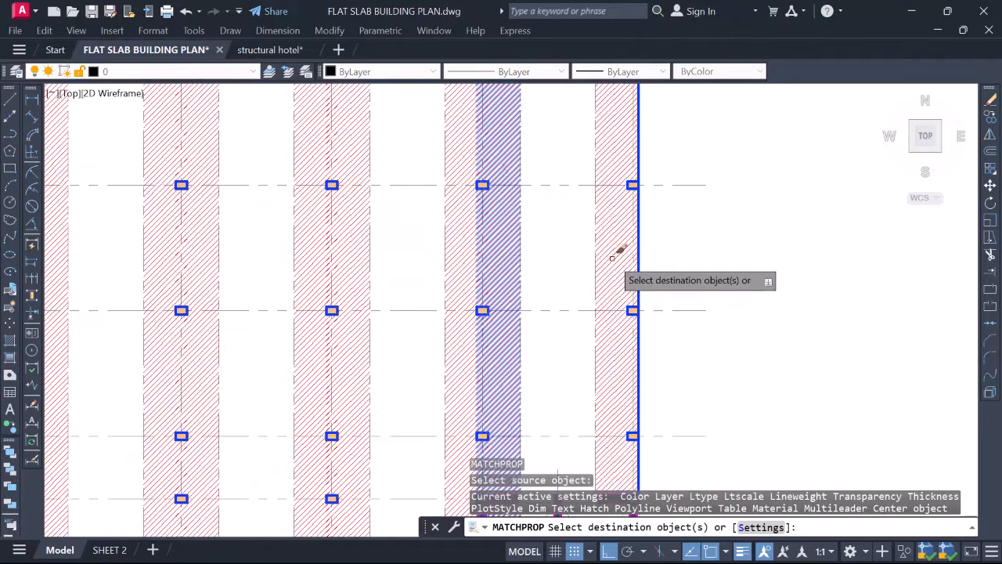
scroll(618, 254, "down", 2)
key("Escape")
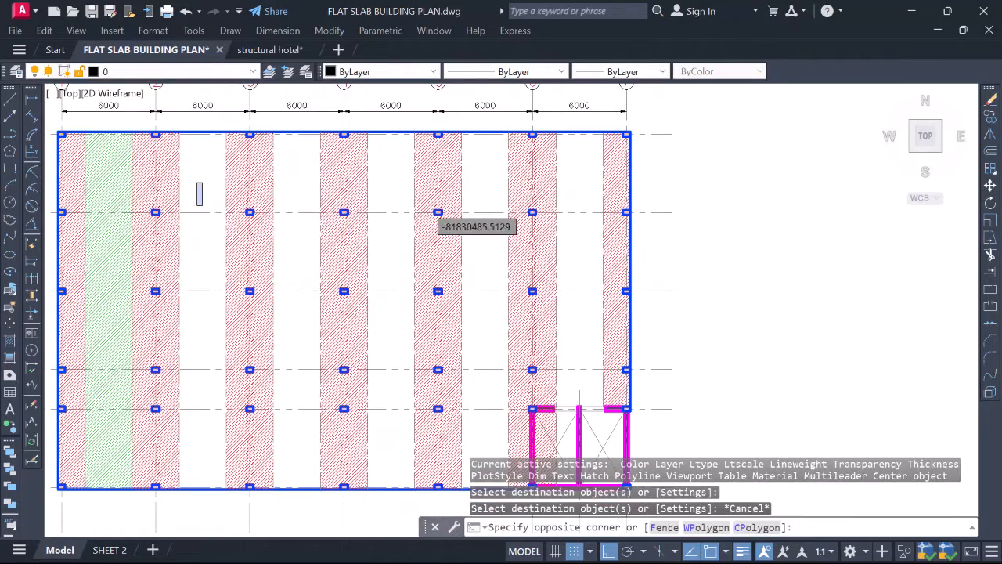
key("Escape")
Copy the green middle strip hatch between grids 1 and 2 from its grid 1-side corner on the slab edge to the bay between grids 2 and 3
middle_click_drag(286, 199, 517, 262)
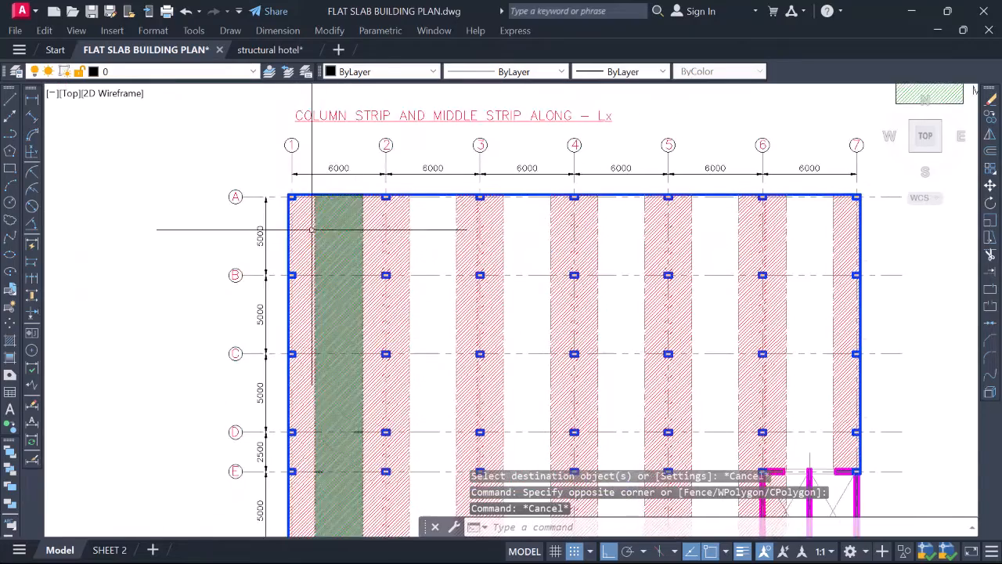
scroll(311, 229, "up", 4)
left_click(359, 197)
type("c")
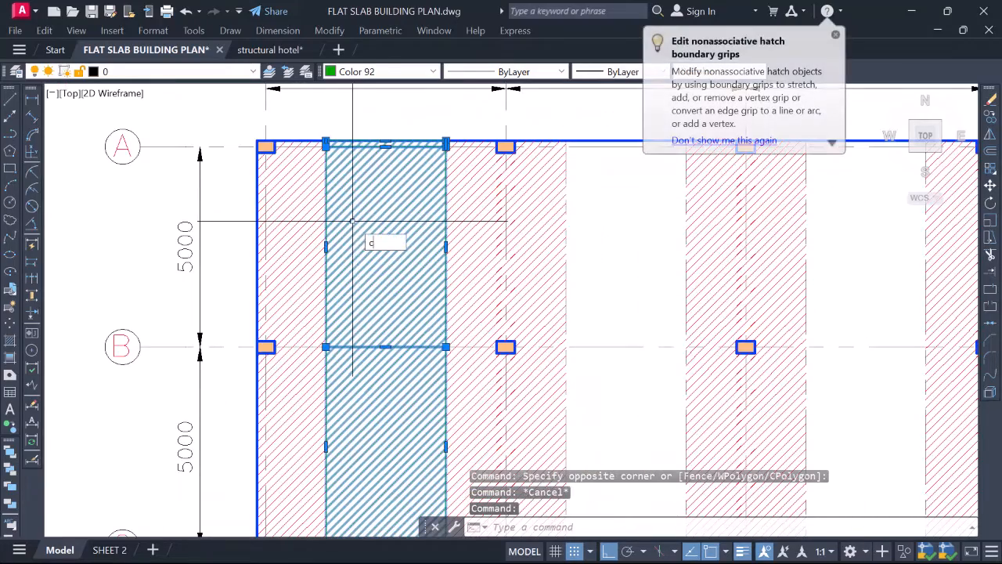
type("o")
key("Return")
scroll(235, 266, "down", 4)
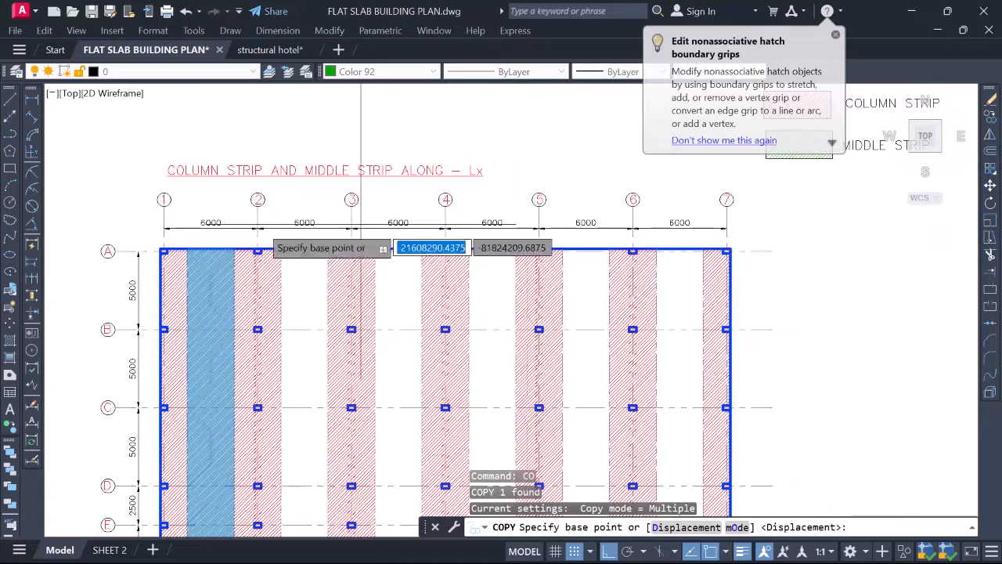
scroll(195, 251, "up", 4)
scroll(249, 260, "up", 6)
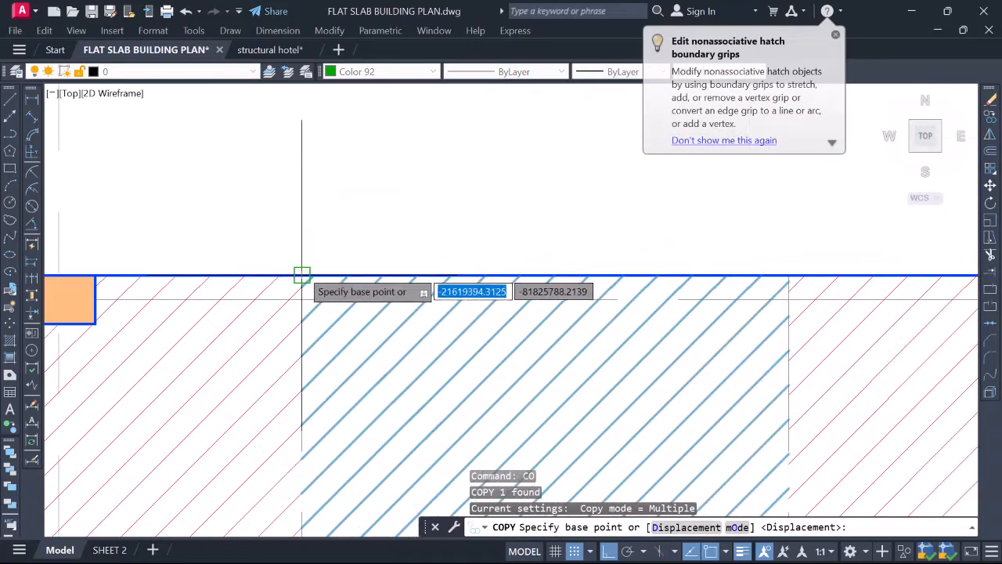
left_click(301, 275)
scroll(180, 234, "down", 5)
scroll(443, 237, "up", 4)
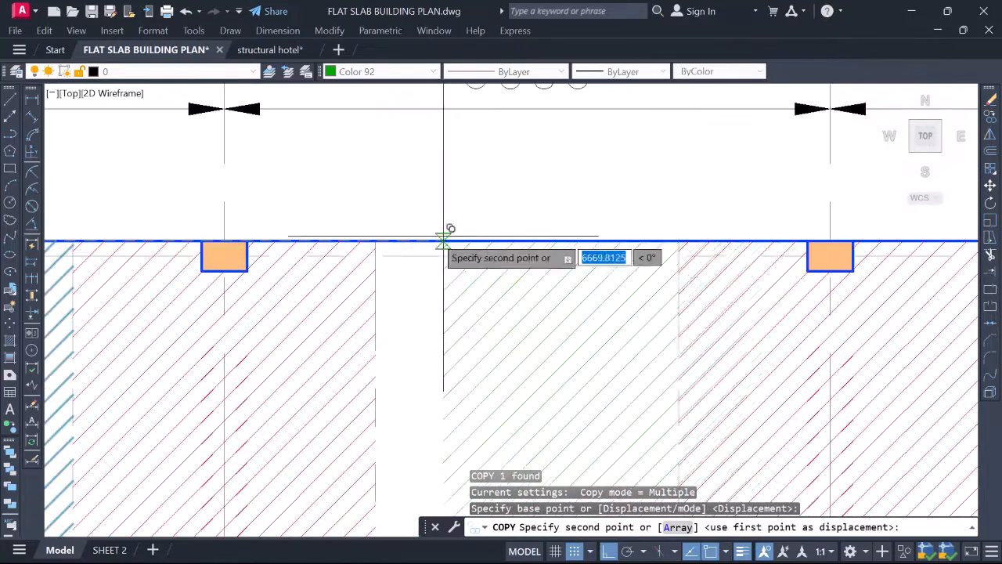
scroll(407, 231, "up", 2)
left_click(347, 239)
scroll(338, 212, "down", 6)
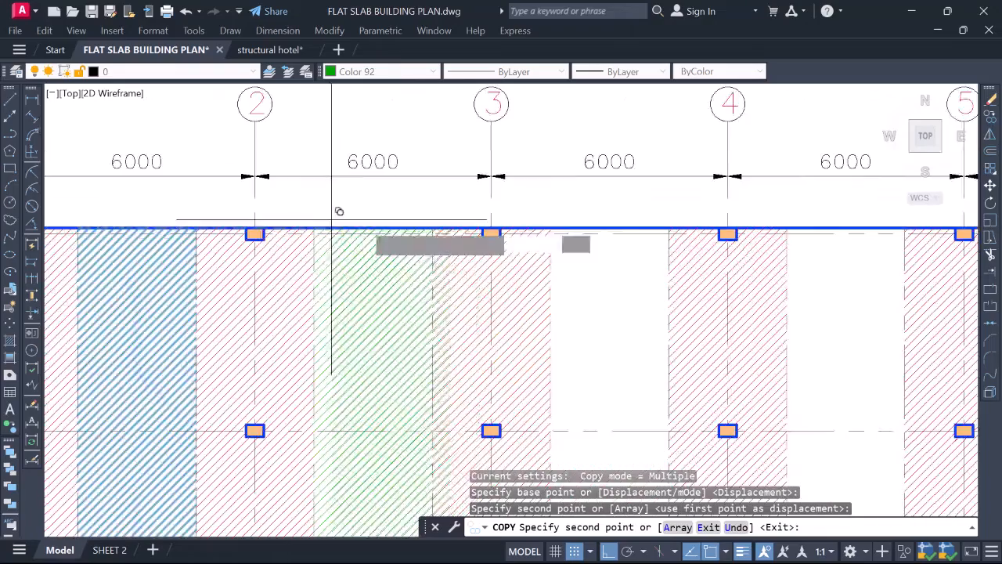
Place further middle strip copies between grids 3 and 4 and between grids 4 and 5, ending the copy
middle_click_drag(548, 246, 431, 243)
scroll(431, 244, "up", 6)
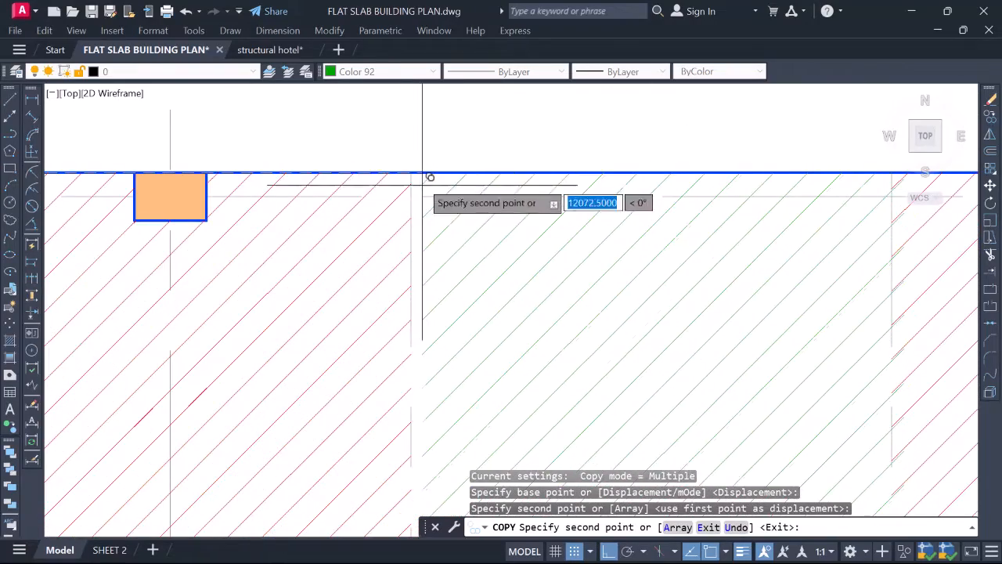
scroll(418, 164, "down", 6)
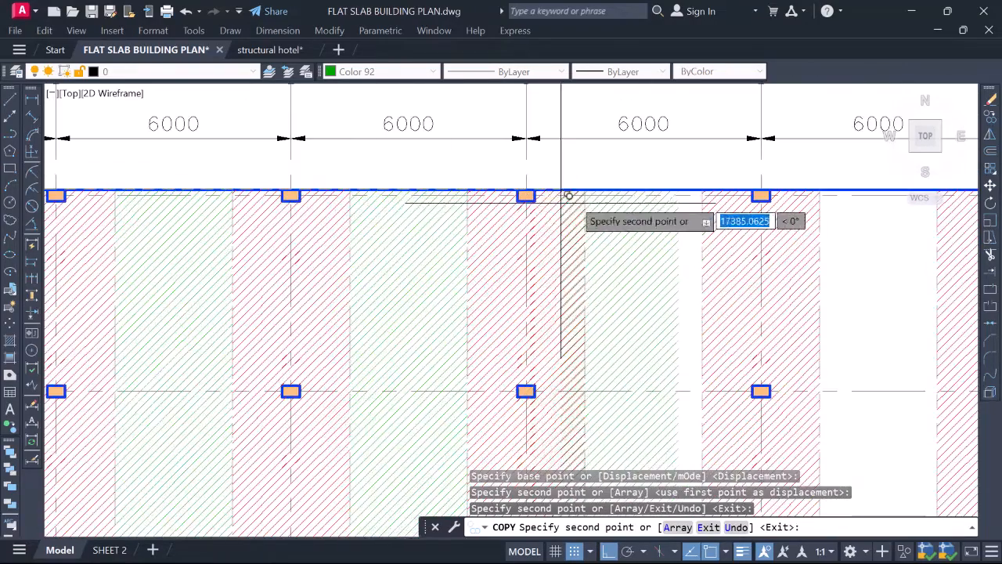
scroll(587, 196, "up", 4)
scroll(587, 173, "down", 7)
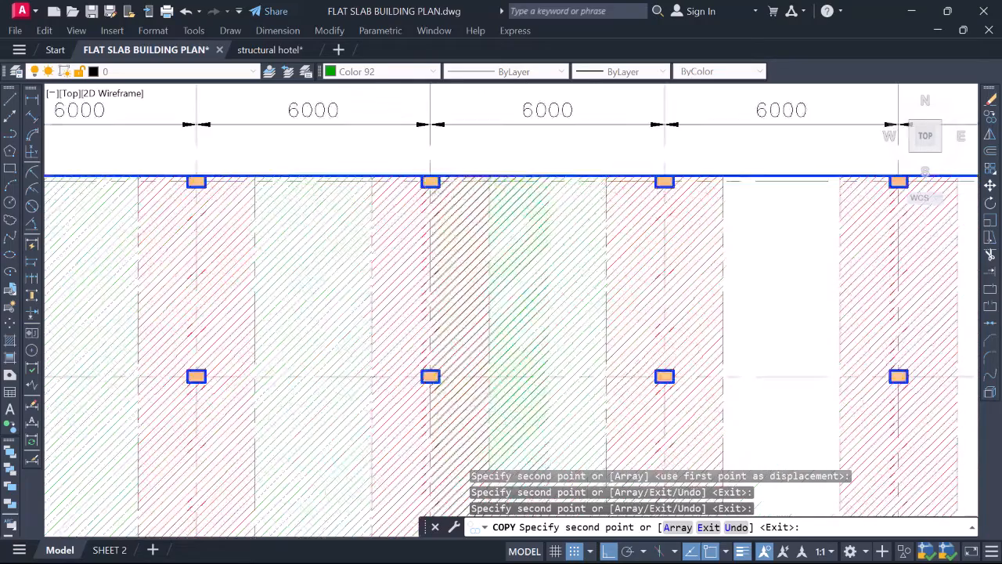
key("Escape")
Copy the green middle strip hatch between grids 4 and 5 from its grid 4-side slab-edge corner to the bay between grids 5 and 6
left_click(465, 189)
scroll(465, 189, "up", 4)
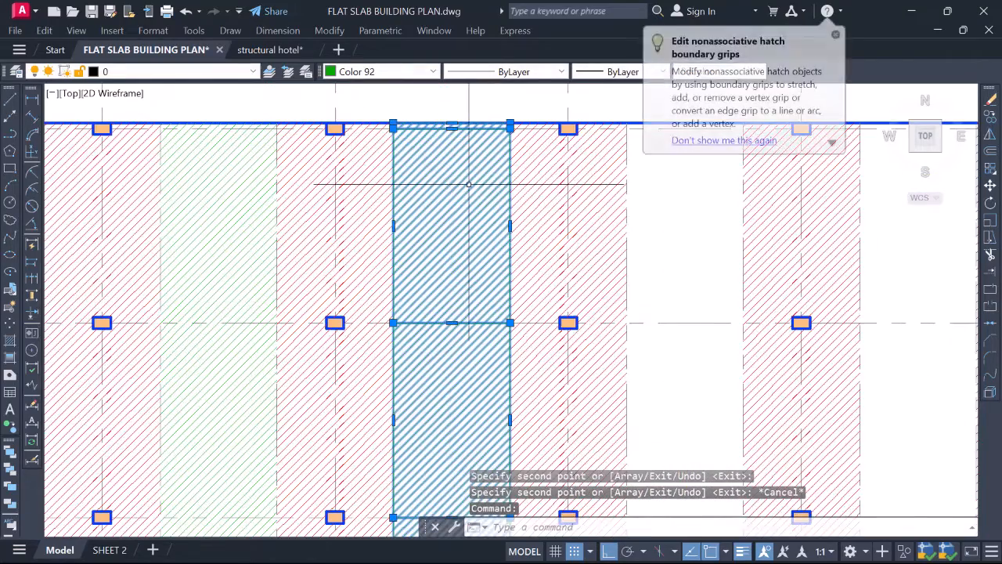
key("Return")
scroll(423, 141, "up", 8)
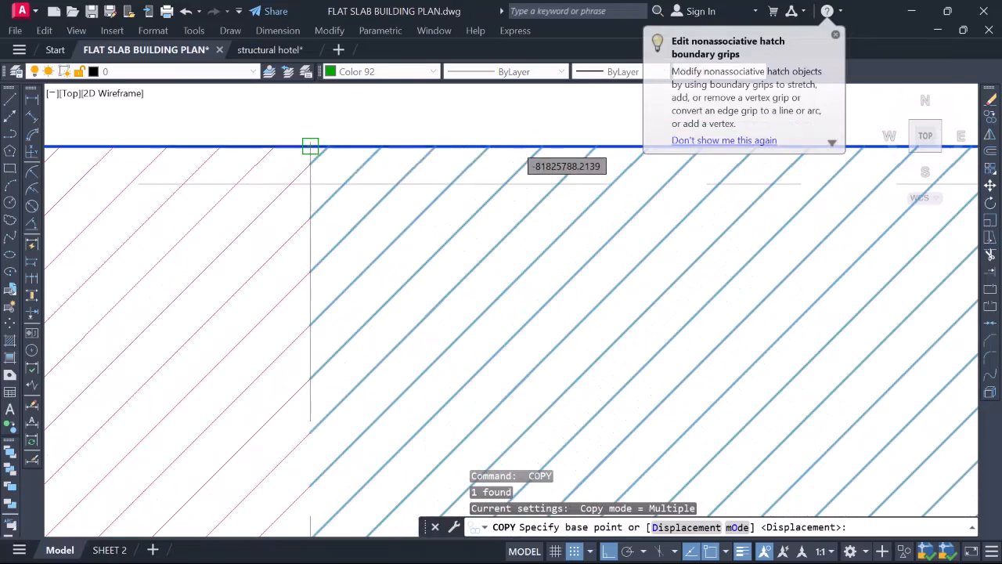
left_click(312, 149)
scroll(317, 172, "down", 6)
middle_click_drag(619, 183, 265, 190)
scroll(368, 181, "up", 4)
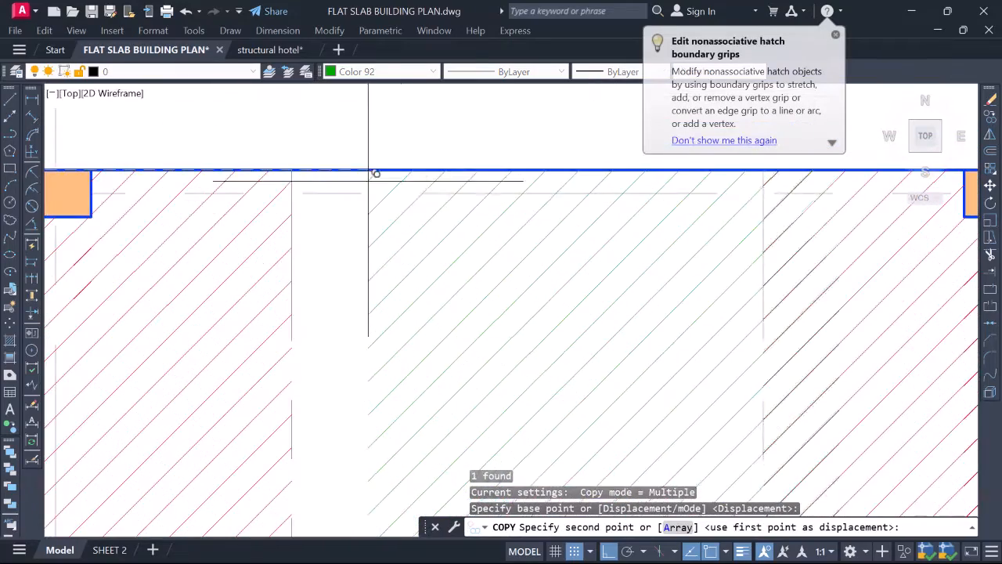
left_click(292, 170)
Place another middle strip copy at the slab edge between grids 6 and 7 and end the copy
scroll(344, 161, "down", 6)
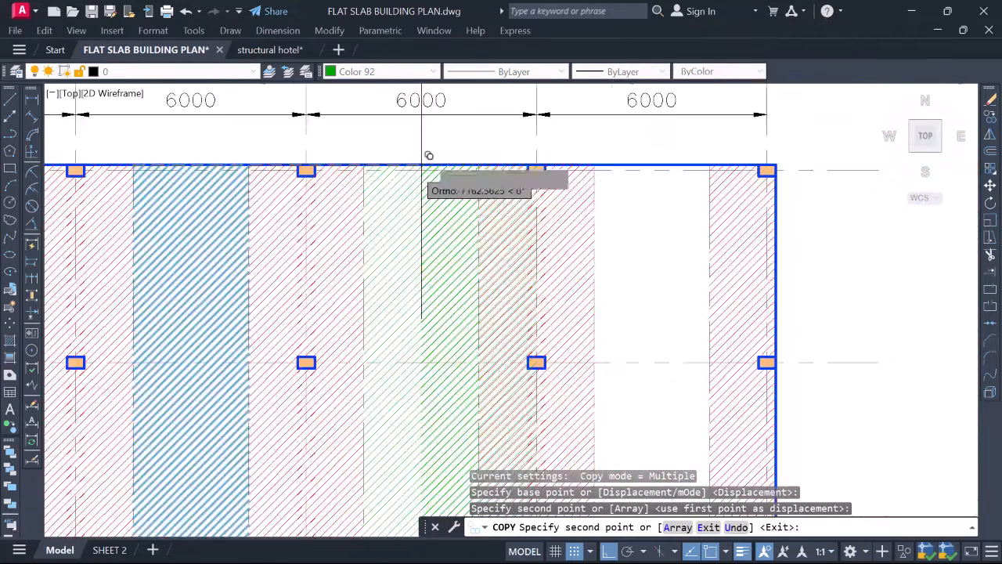
scroll(450, 159, "down", 2)
scroll(537, 164, "up", 6)
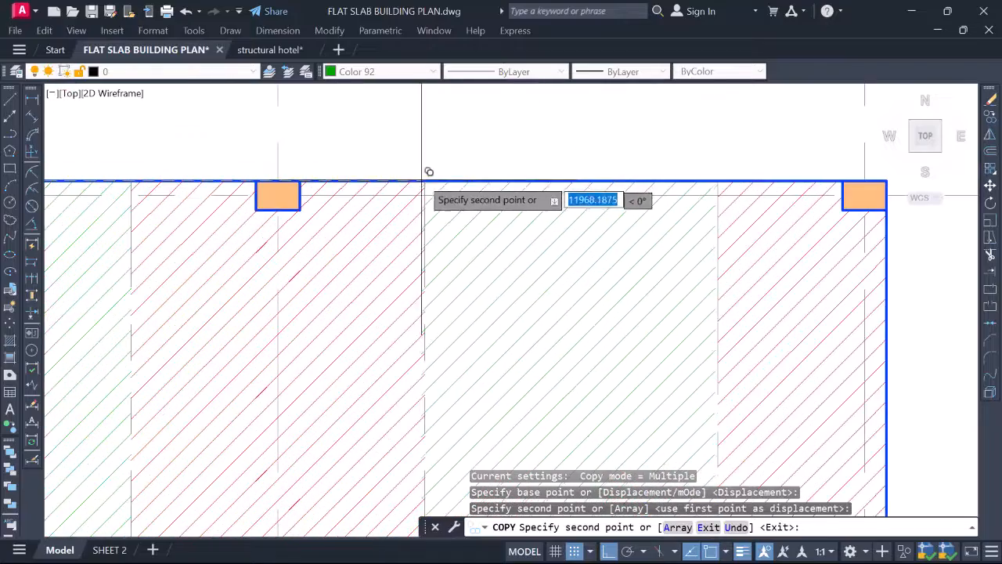
left_click(425, 180)
scroll(519, 179, "down", 5)
key("Escape")
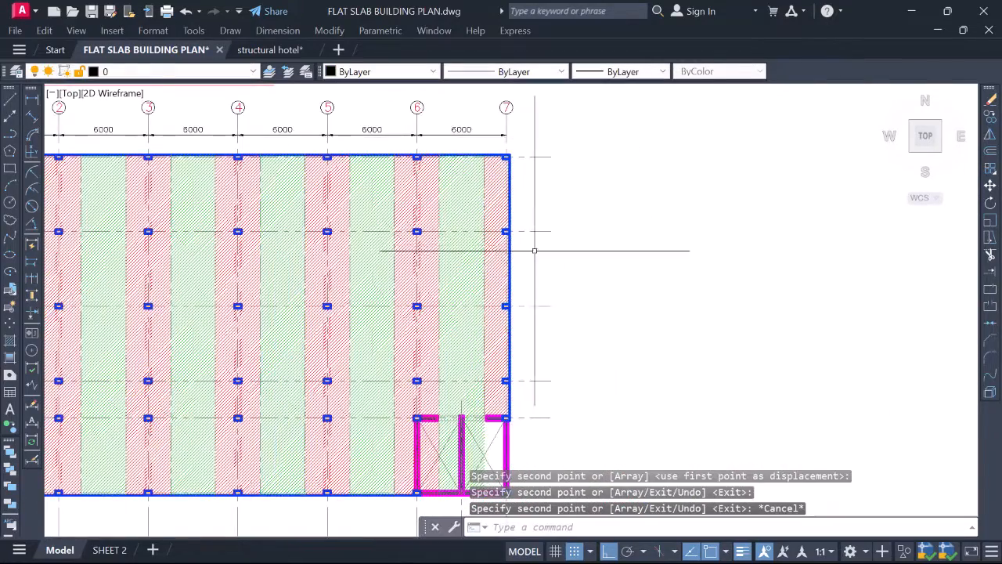
Stretch the lower edge line of the grid 7-side shaft opening across the middle wall to meet the neighbouring opening's line
mouse_move(518, 288)
middle_mouse_down()
mouse_move(576, 231)
mouse_move(697, 264)
middle_mouse_up()
scroll(730, 430, "up", 4)
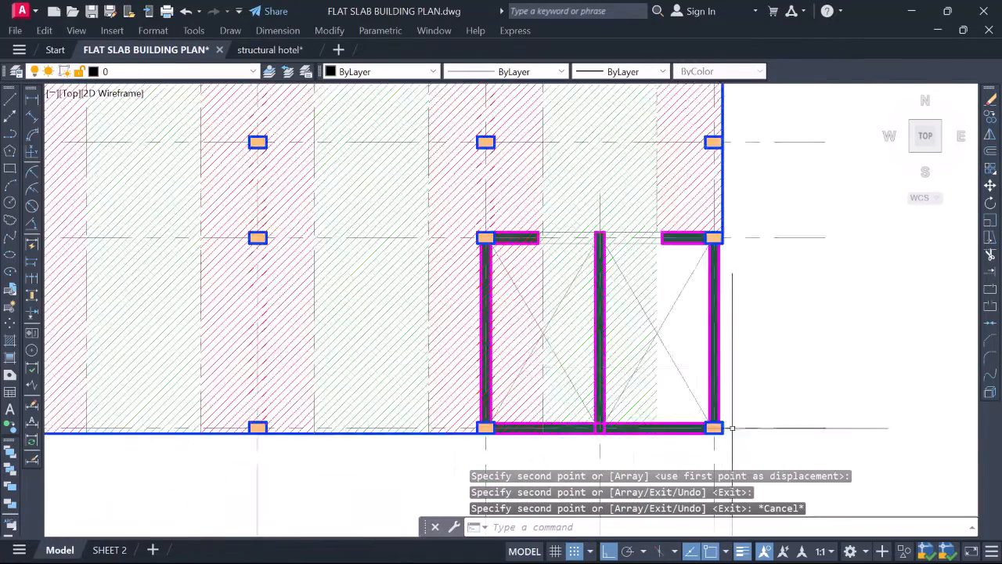
scroll(639, 240, "up", 2)
scroll(463, 245, "up", 2)
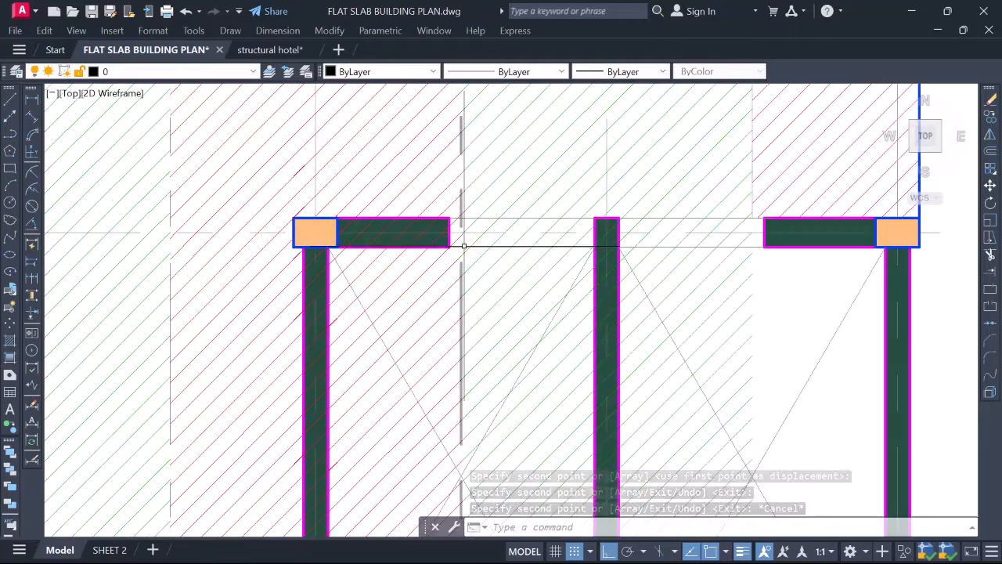
left_click(482, 246)
middle_click_drag(715, 251, 606, 246)
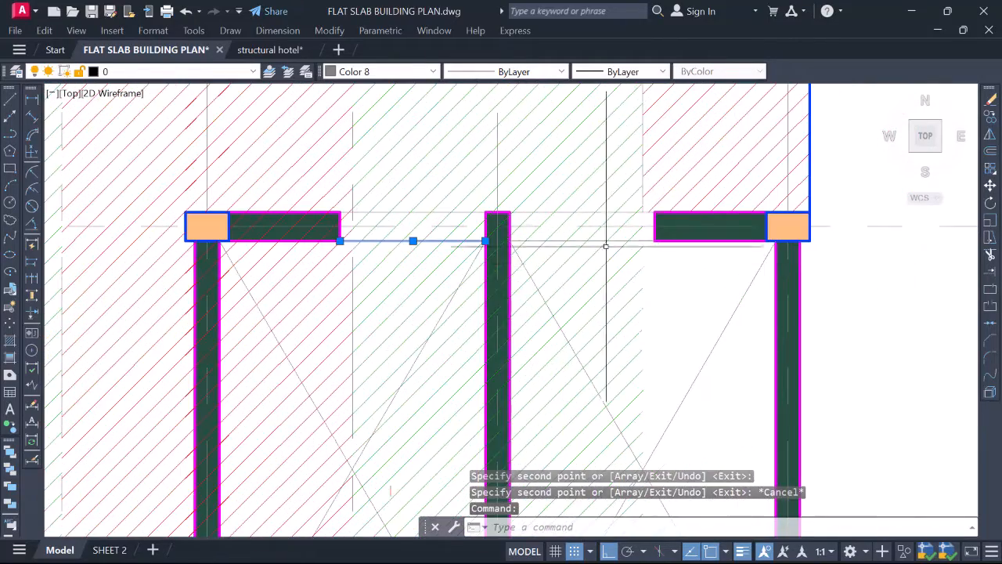
scroll(512, 244, "up", 4)
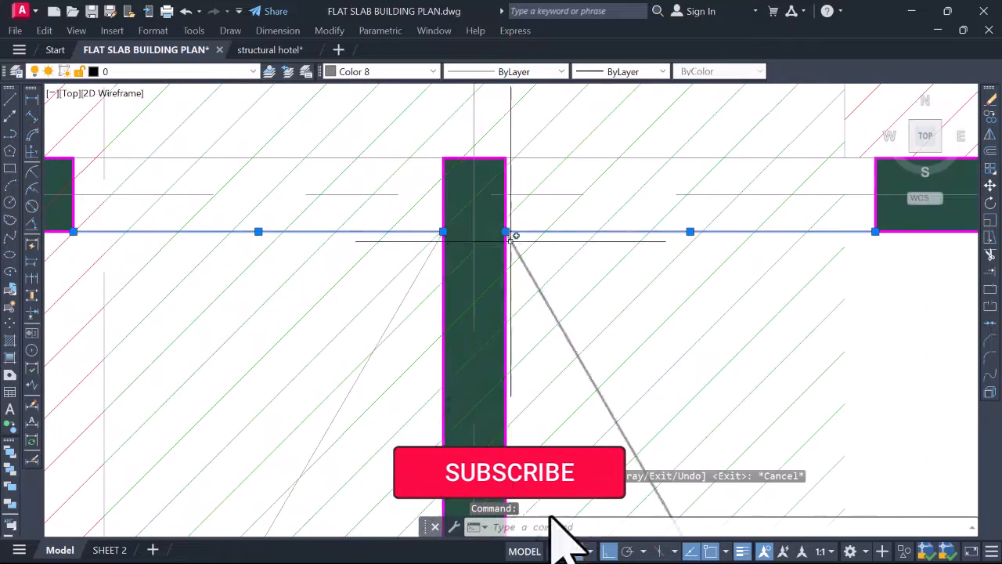
left_click(443, 232)
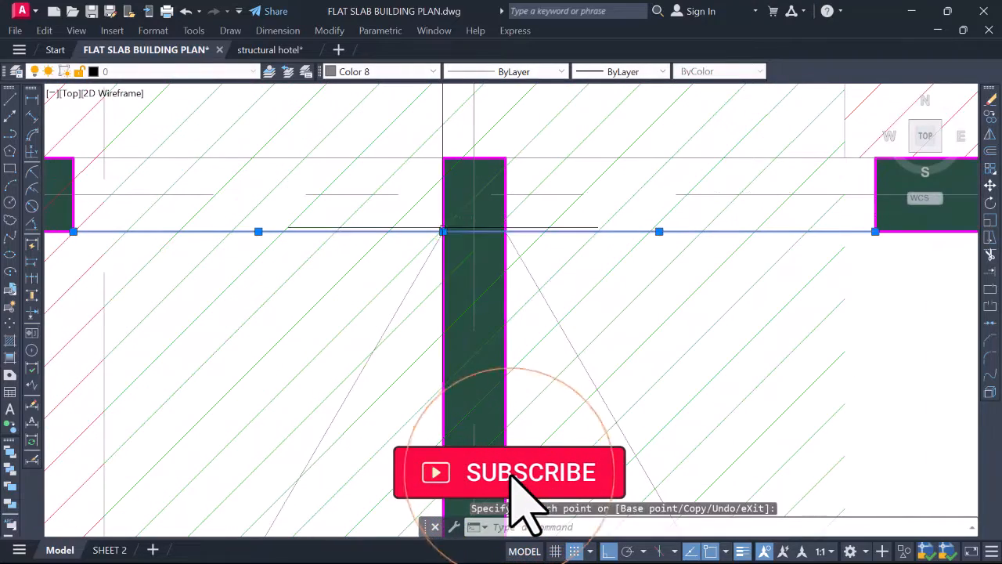
Trim the green middle strip hatch inside the shaft between grids 6 and 7, using the two joined opening lines as cutting edges
scroll(562, 223, "down", 4)
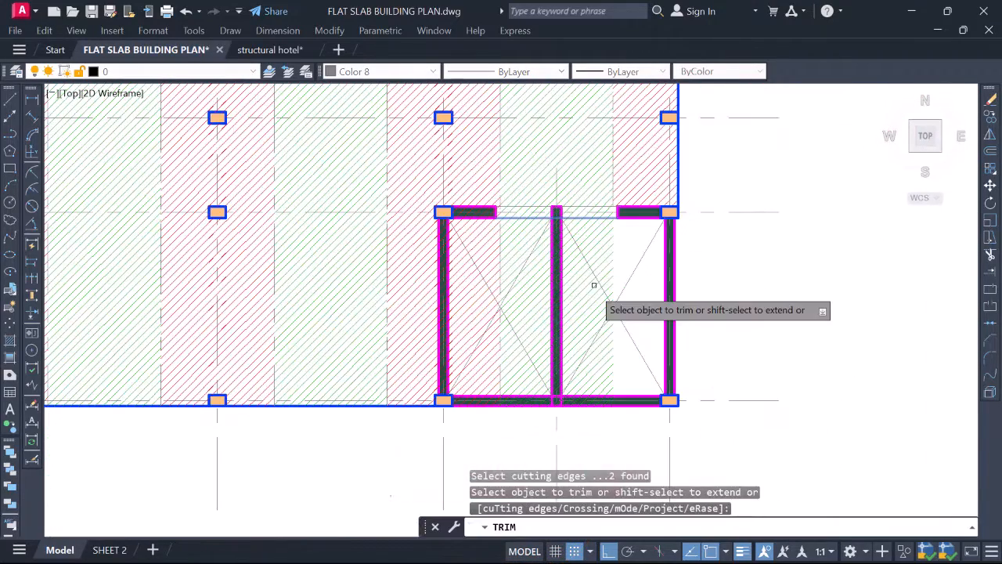
scroll(520, 245, "up", 2)
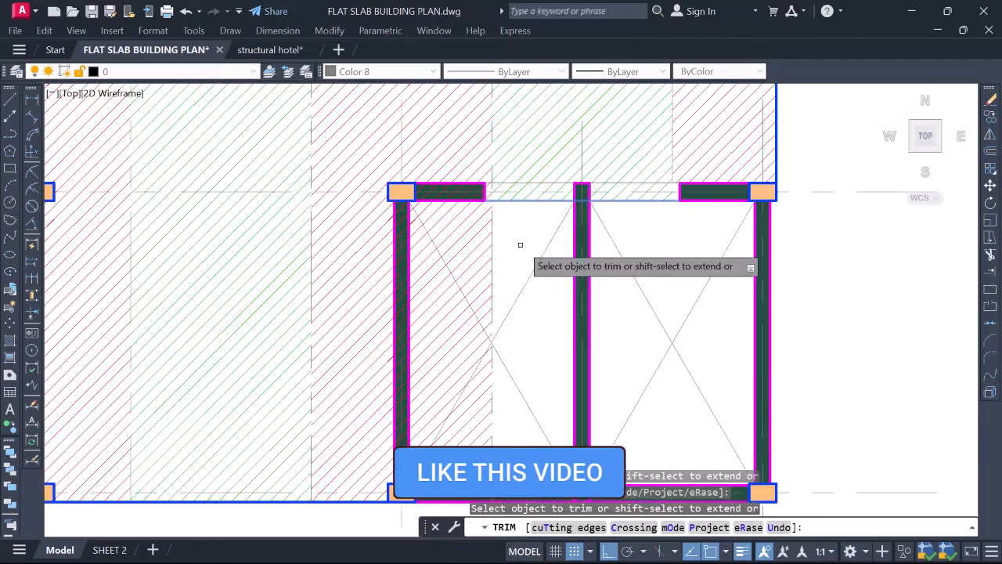
scroll(509, 235, "up", 4)
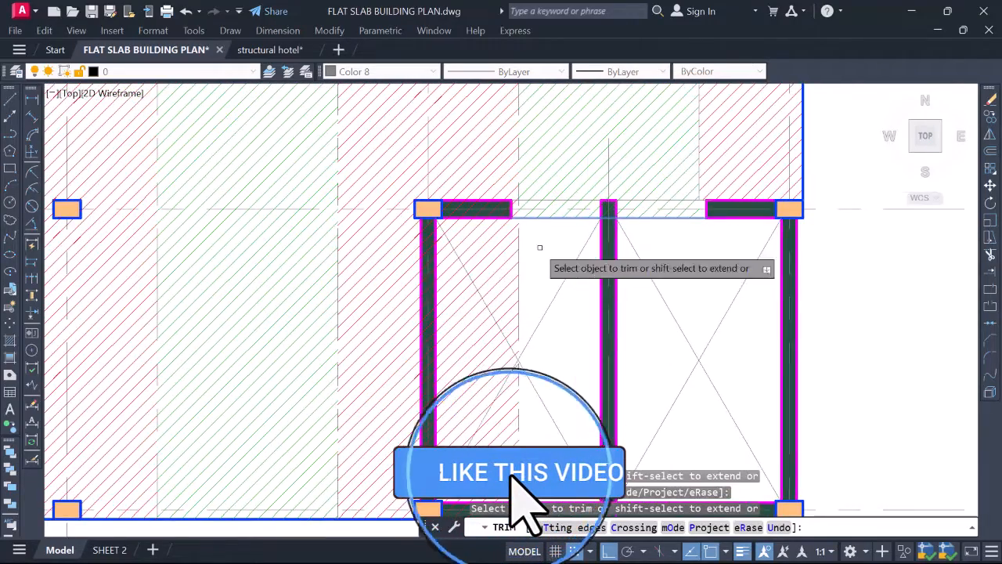
key("Escape")
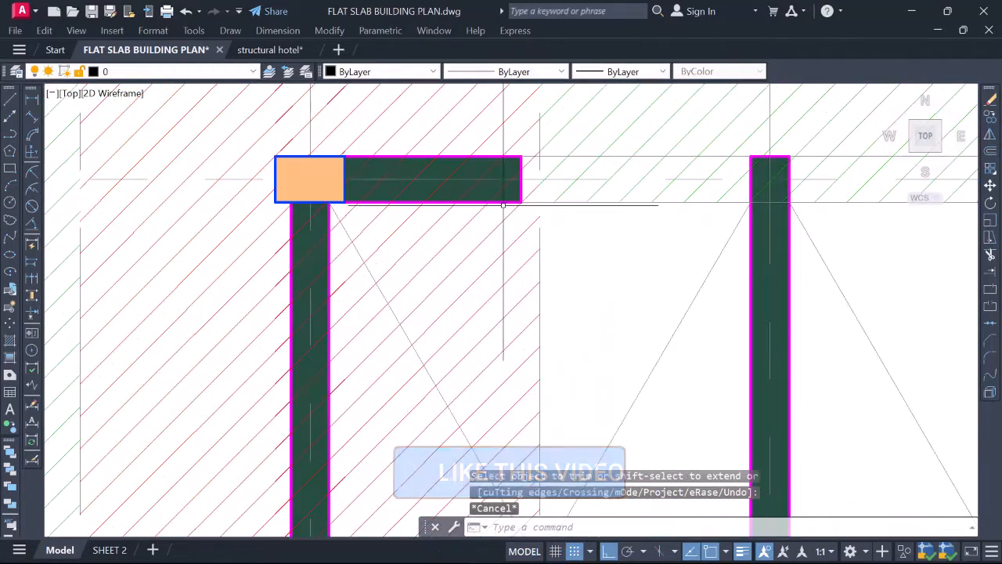
Trim the red grid 6 column strip hatch out of the shaft, along with the green hatch just below grid E
key("Escape")
left_click(515, 157)
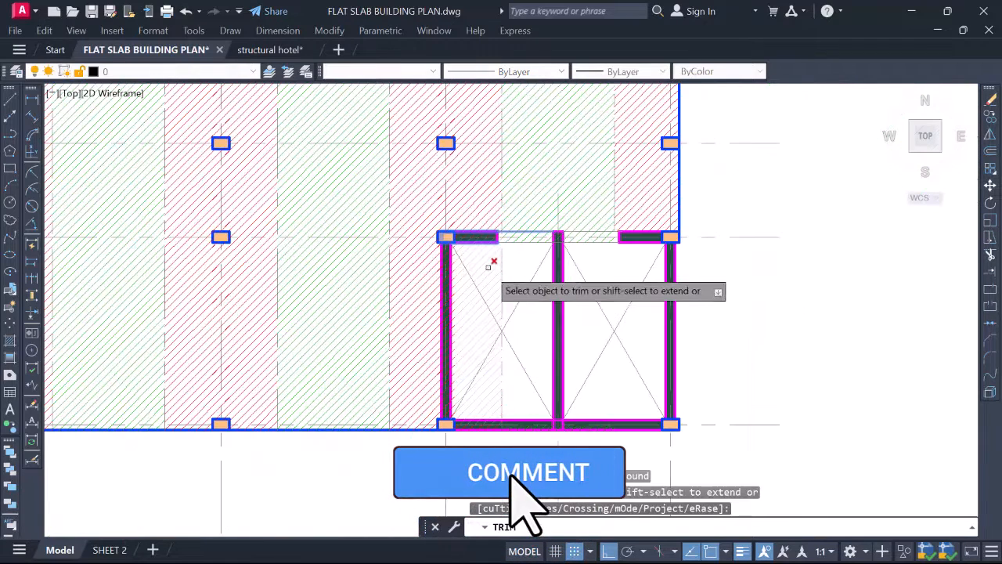
left_click(489, 267)
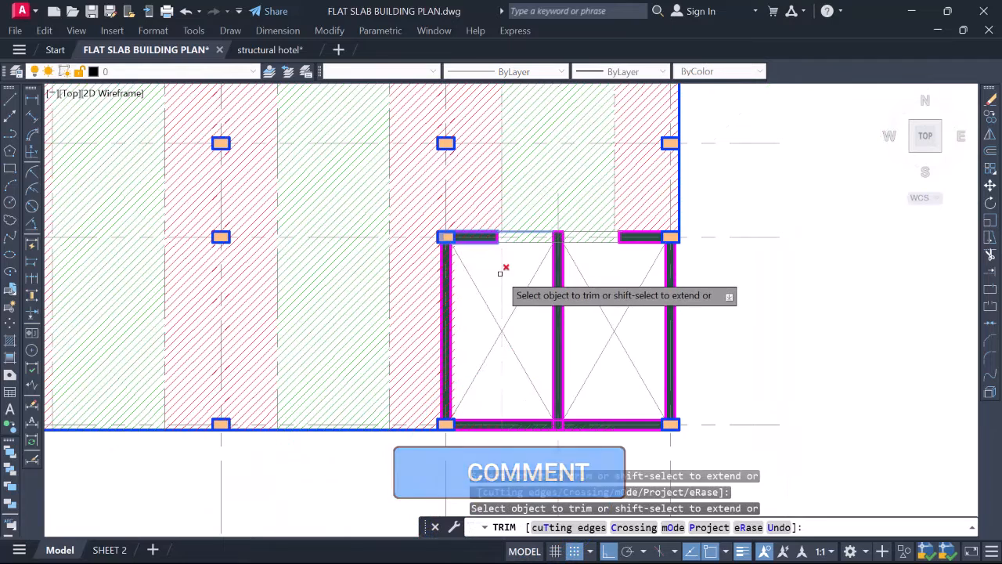
scroll(529, 247, "up", 4)
left_click(542, 234)
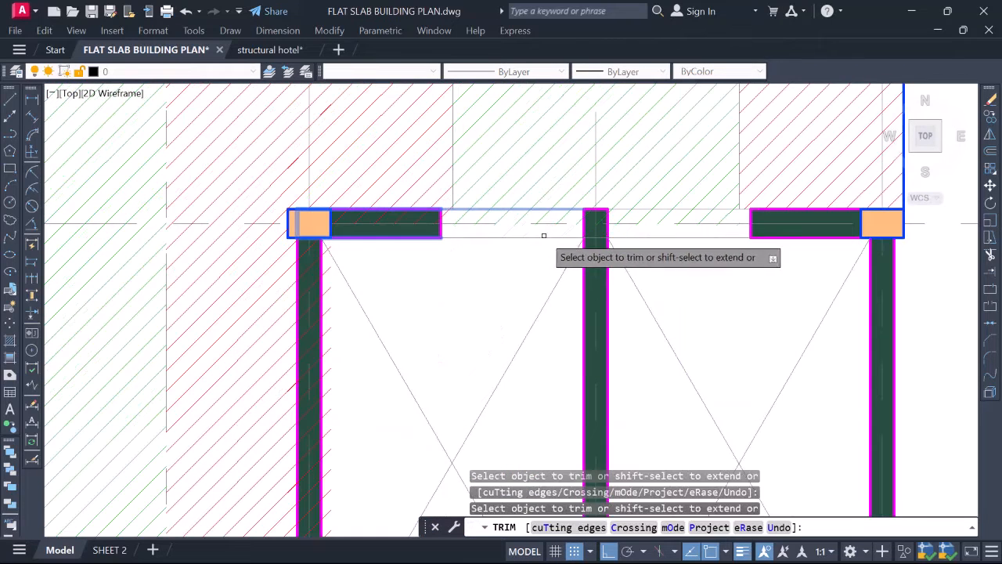
key("Escape")
Trim the remaining green hatch at grid E on both sides of the middle wall, using the upper opening lines and the wall as cutting edges
scroll(573, 206, "up", 2)
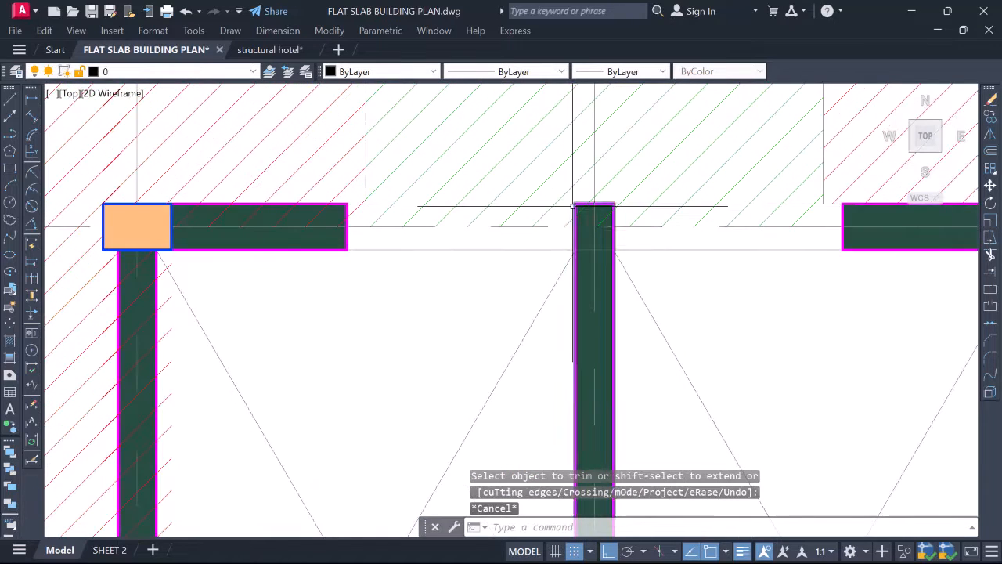
scroll(582, 204, "up", 3)
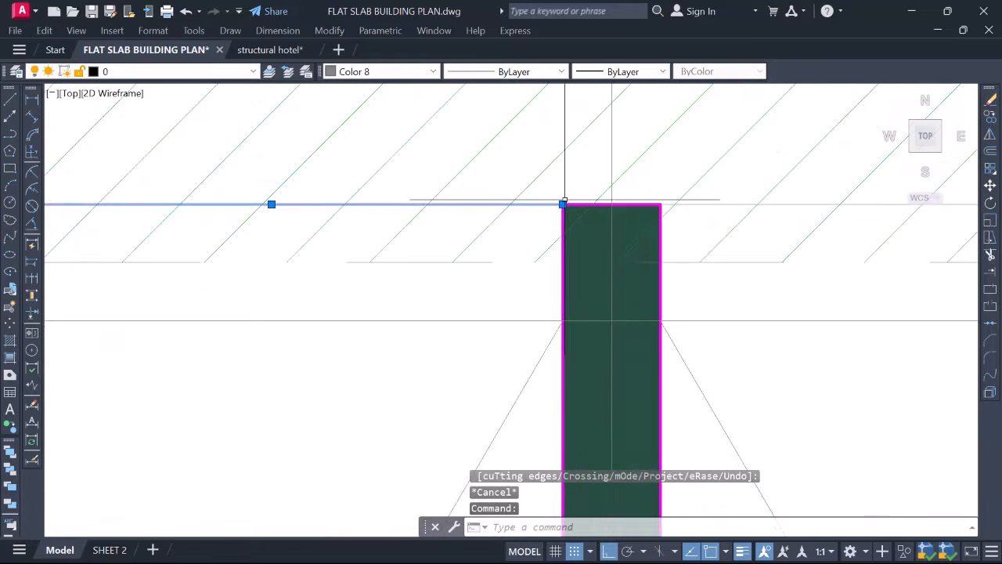
left_click(721, 217)
left_click(721, 214)
left_click(669, 204)
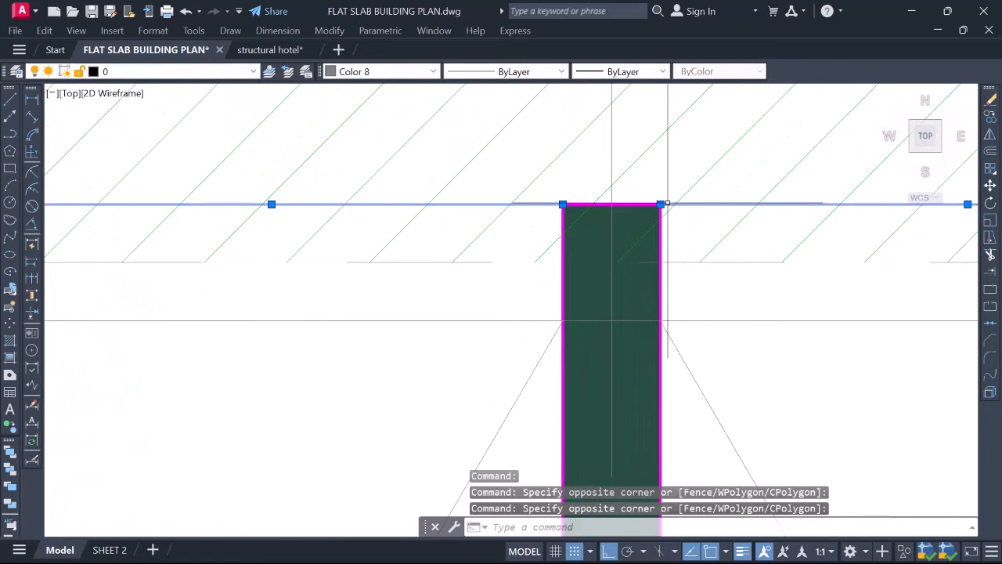
left_click(641, 203)
scroll(540, 258, "down", 3)
key("space")
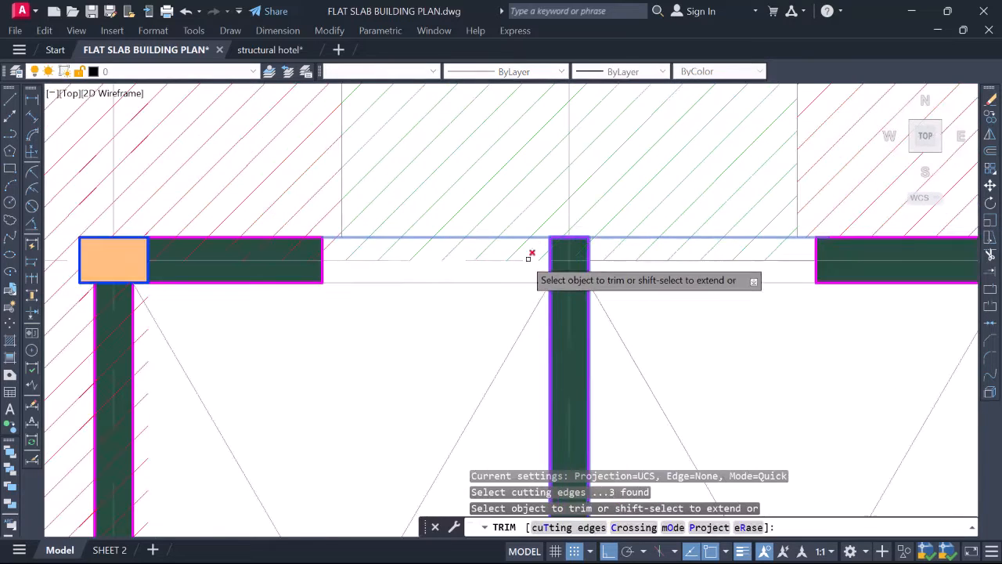
left_click(516, 249)
left_click(641, 250)
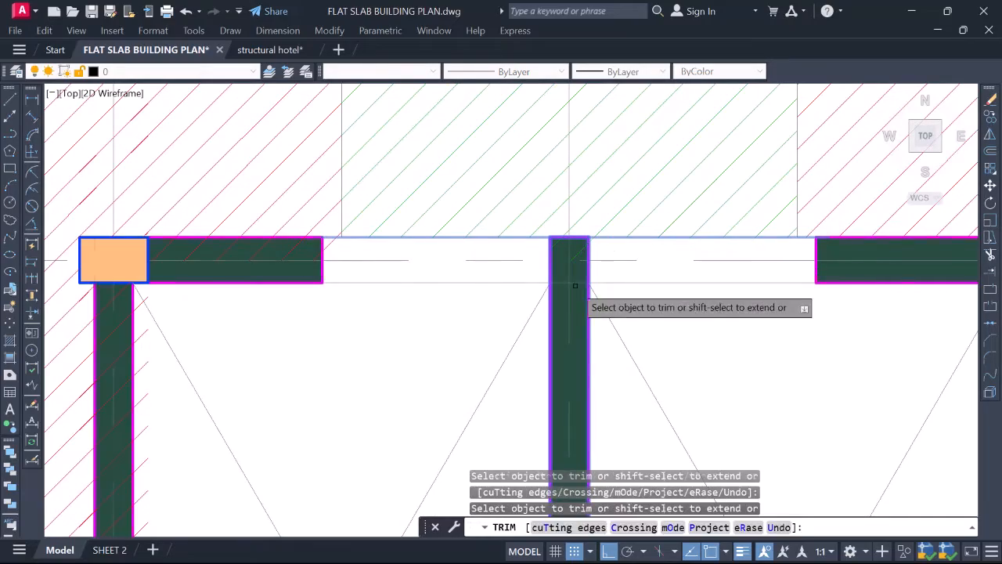
scroll(489, 278, "down", 3)
key("Escape")
scroll(613, 290, "down", 6)
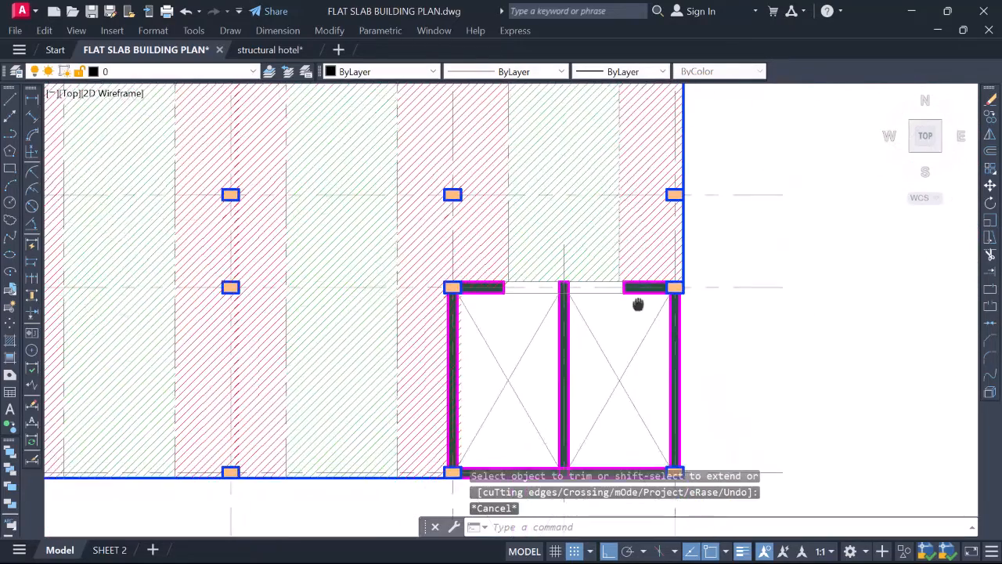
Move the whole Lx strip plan with its title and colour key horizontally closer to the Ly strip plan
scroll(712, 314, "down", 1)
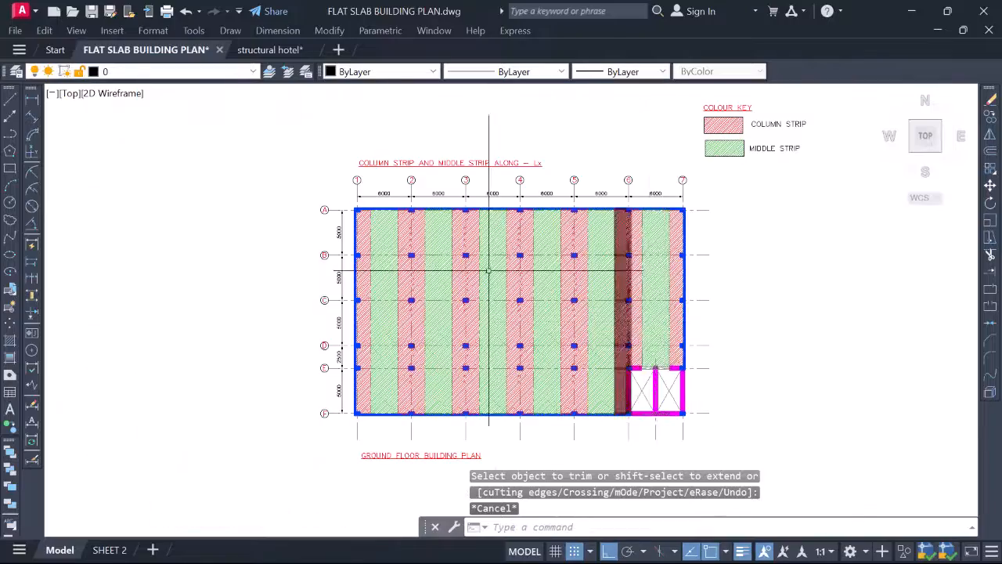
scroll(386, 235, "up", 3)
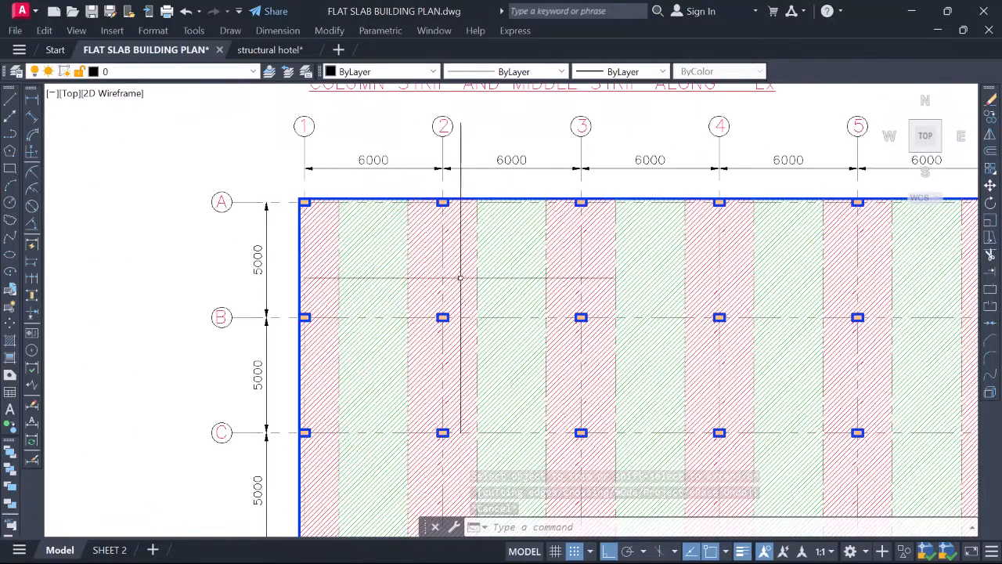
scroll(446, 238, "down", 4)
scroll(680, 264, "down", 5)
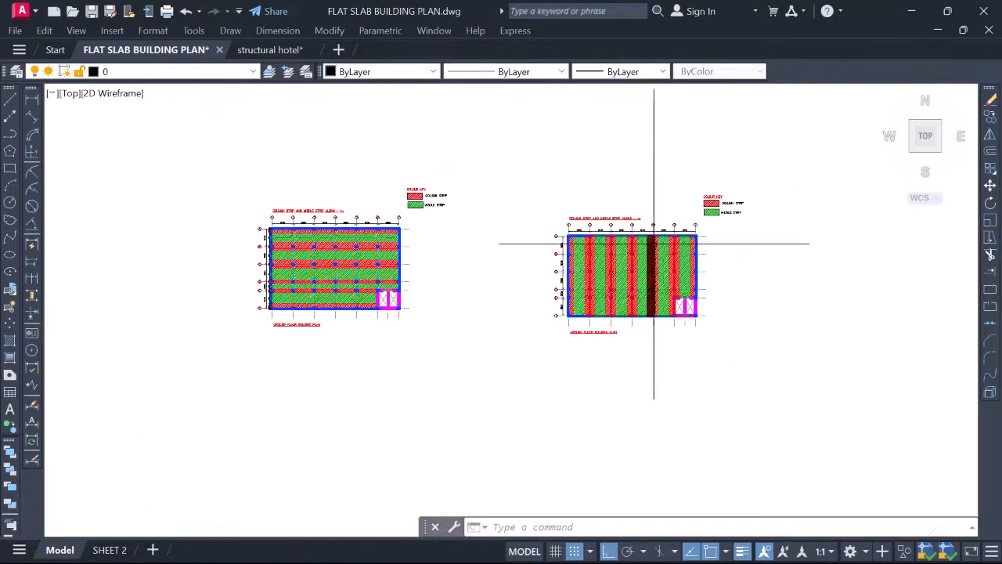
left_click(494, 154)
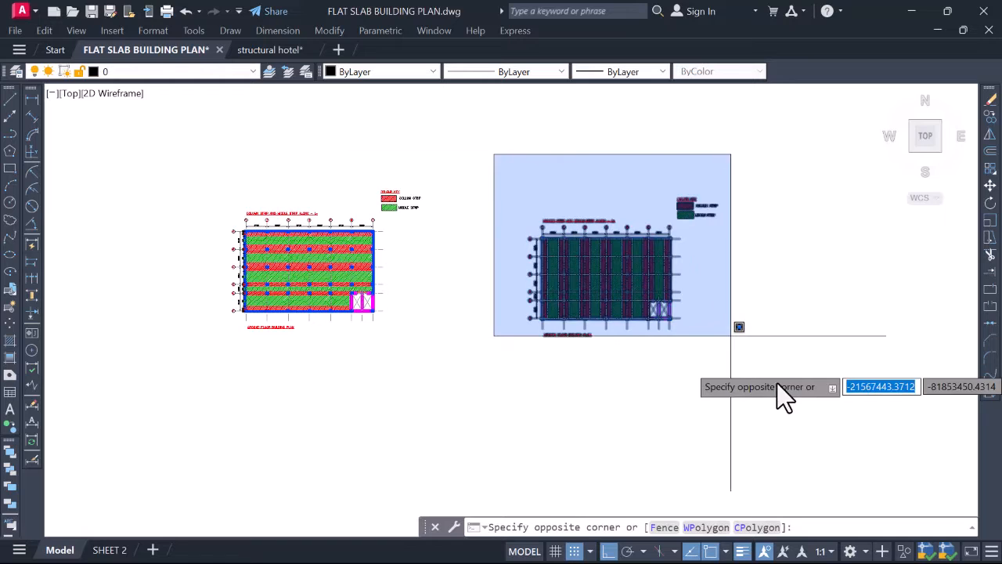
type("m")
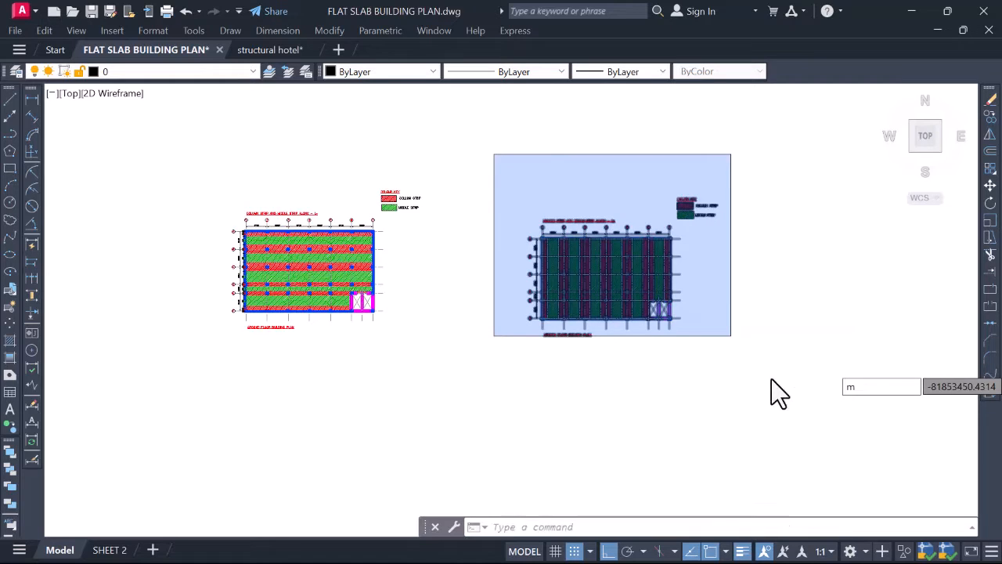
key("Return")
left_click(755, 165)
left_click(460, 396)
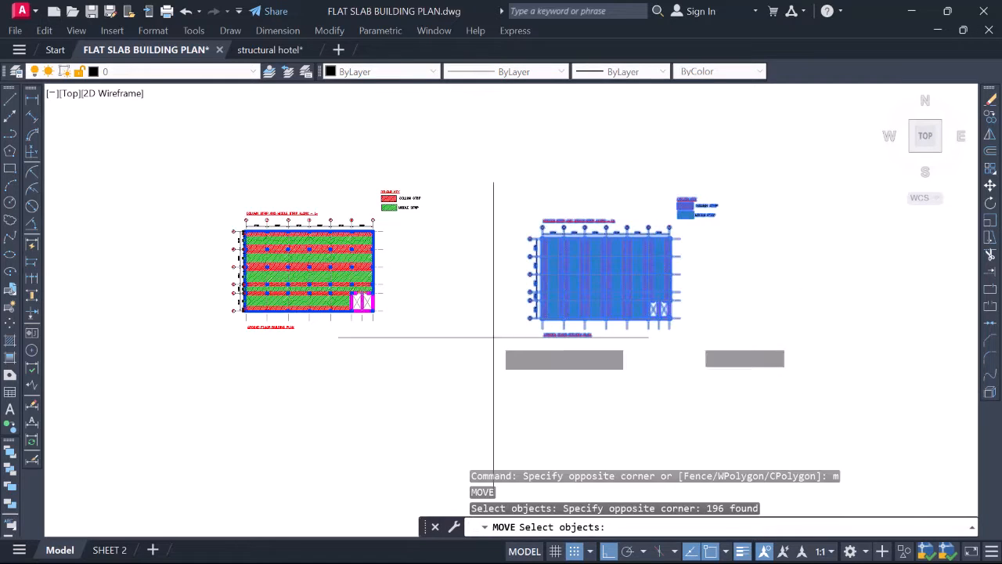
key("Return")
left_click(523, 231)
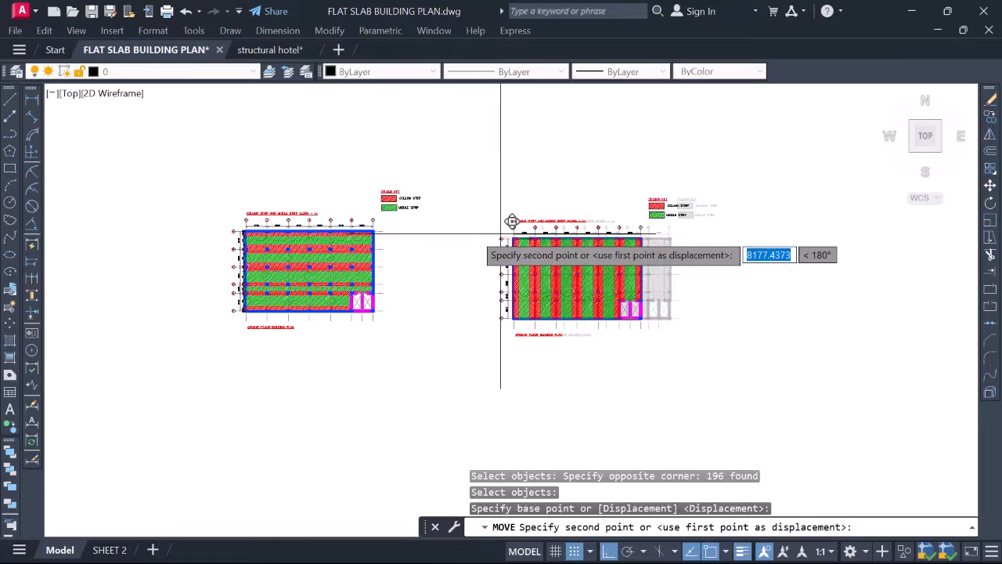
left_click(455, 220)
Examine the column and middle strip hatching along Ly and Lx on the two ground floor plans
scroll(342, 253, "up", 5)
scroll(278, 224, "down", 2)
scroll(317, 166, "up", 4)
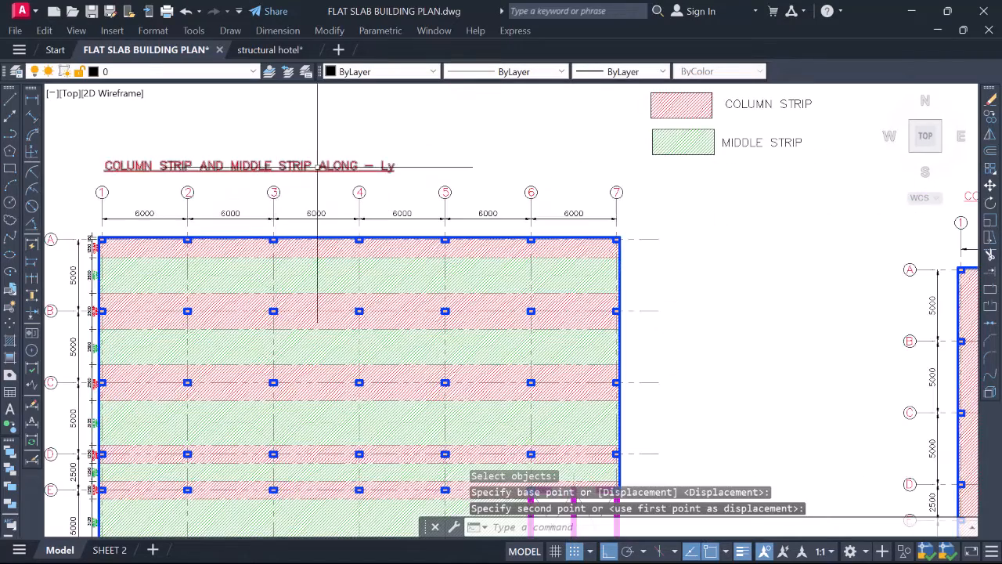
scroll(548, 279, "down", 3)
scroll(530, 280, "up", 1)
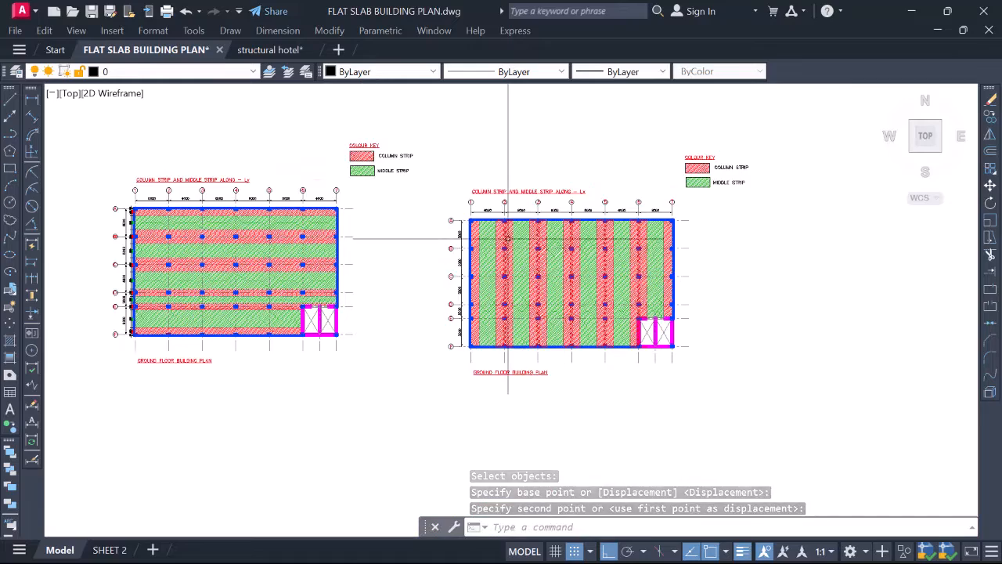
scroll(542, 221, "up", 2)
scroll(542, 220, "down", 2)
scroll(202, 353, "up", 2)
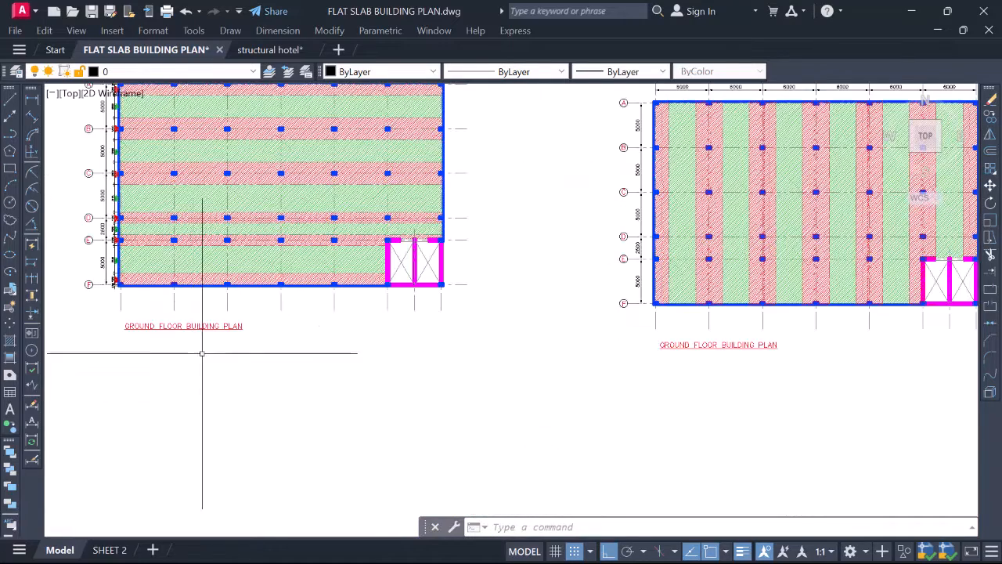
Bring the second floor building plan into view
scroll(358, 331, "down", 4)
middle_click_drag(533, 340, 932, 367)
scroll(680, 346, "down", 2)
middle_click_drag(366, 291, 533, 453)
scroll(380, 239, "up", 4)
scroll(400, 229, "up", 4)
scroll(407, 223, "down", 2)
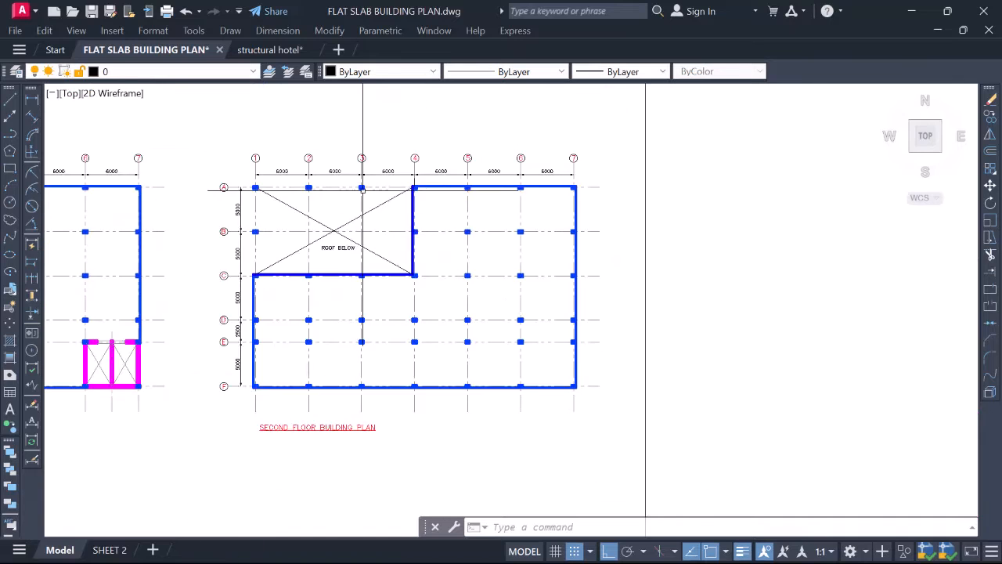
Examine the second floor building plan around the roof-below area alongside the first floor building plan
scroll(411, 219, "up", 2)
scroll(450, 202, "down", 3)
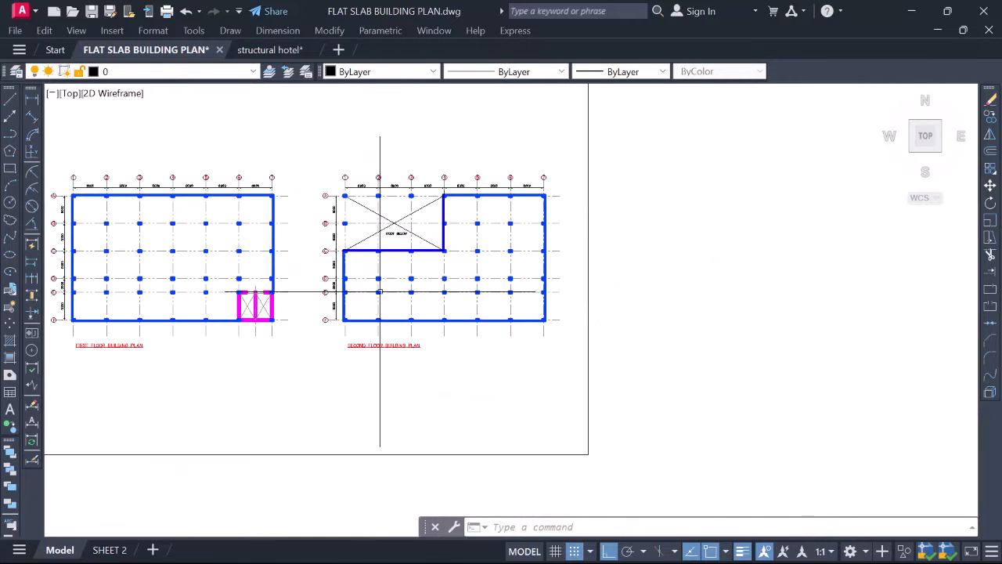
middle_click_drag(447, 287, 436, 303)
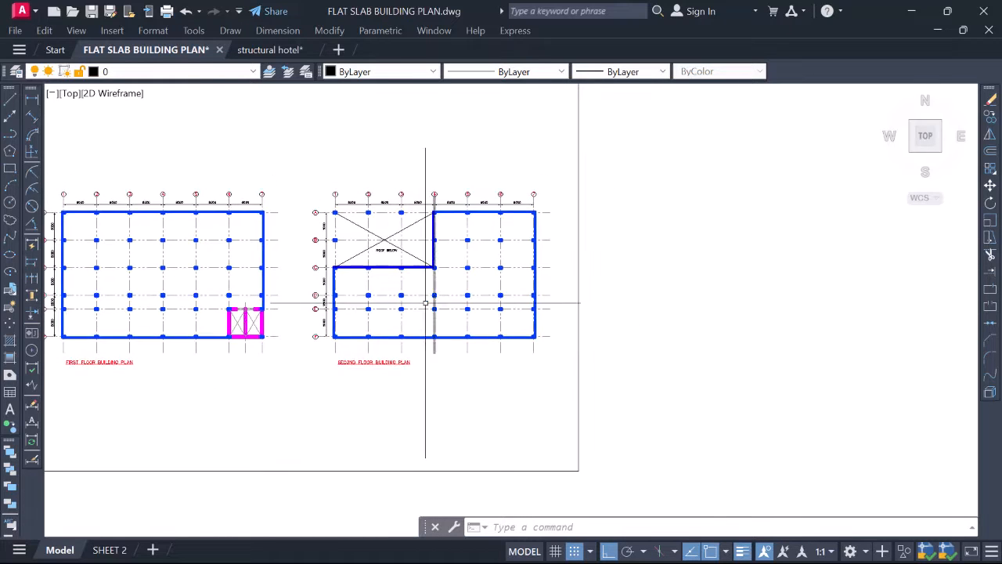
scroll(400, 324, "up", 2)
scroll(360, 392, "up", 2)
scroll(367, 385, "down", 2)
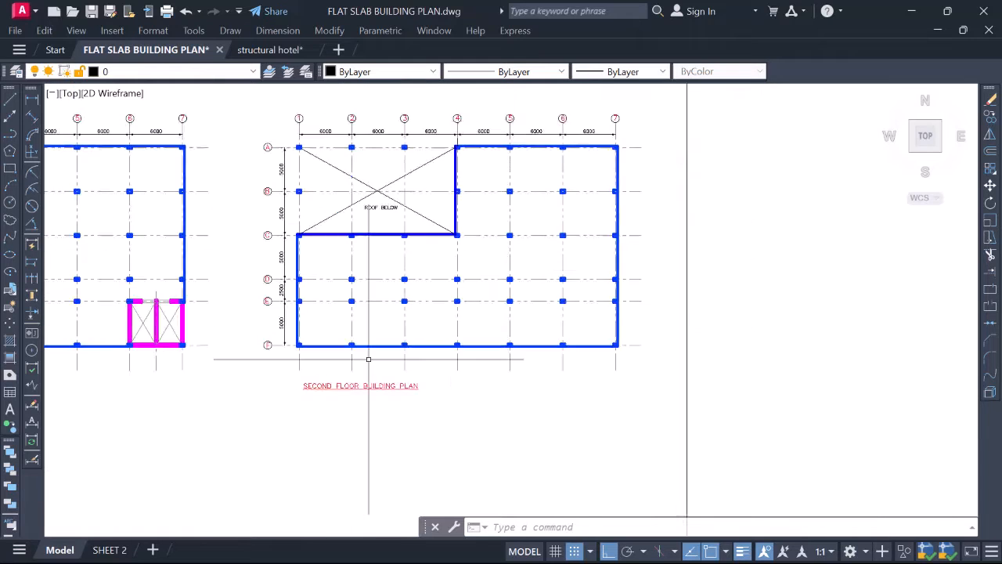
middle_click_drag(360, 302, 372, 361)
scroll(328, 203, "up", 2)
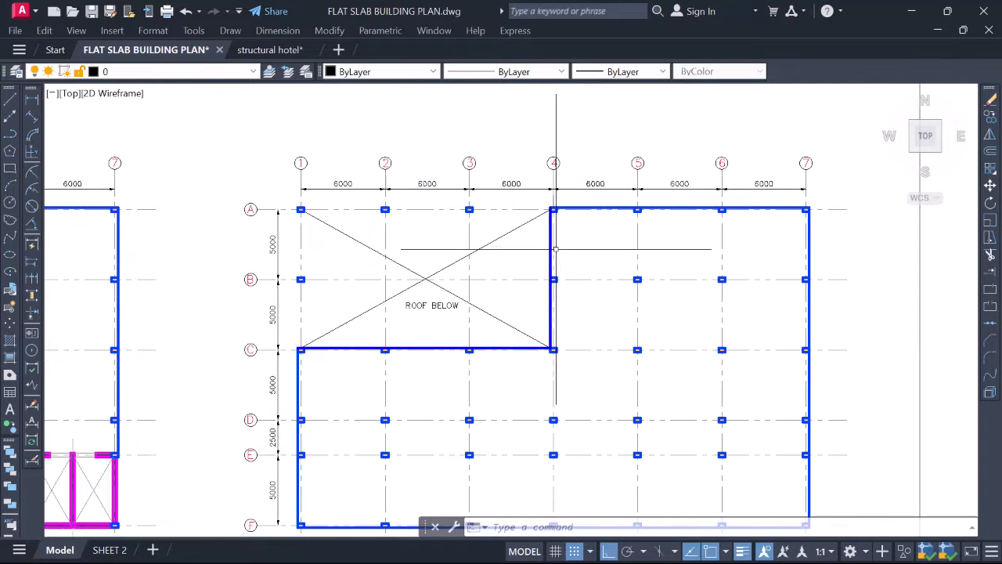
scroll(360, 244, "down", 8)
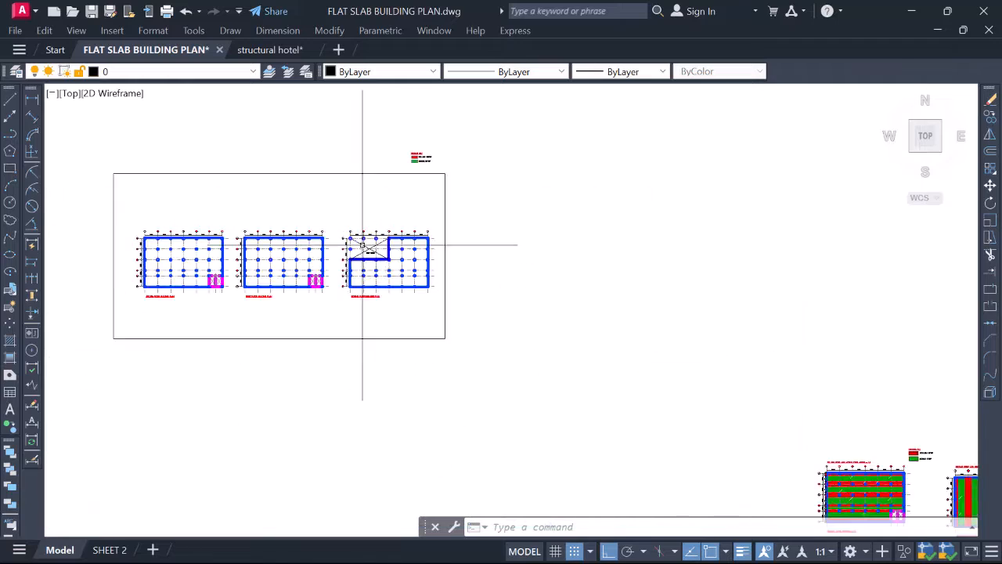
Inspect the Lx strip plan and compare it with the Ly strip plan
middle_click_drag(621, 304, 120, 106)
scroll(476, 308, "up", 4)
scroll(478, 282, "up", 2)
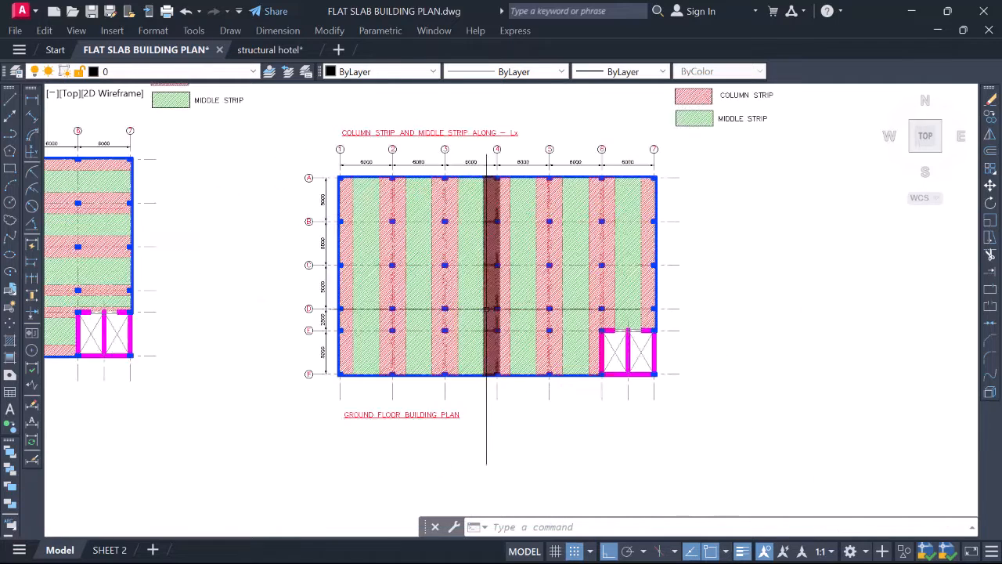
scroll(526, 302, "down", 2)
mouse_move(525, 302)
middle_mouse_down()
mouse_move(469, 307)
mouse_move(532, 336)
middle_mouse_up()
scroll(430, 242, "up", 2)
scroll(595, 260, "down", 2)
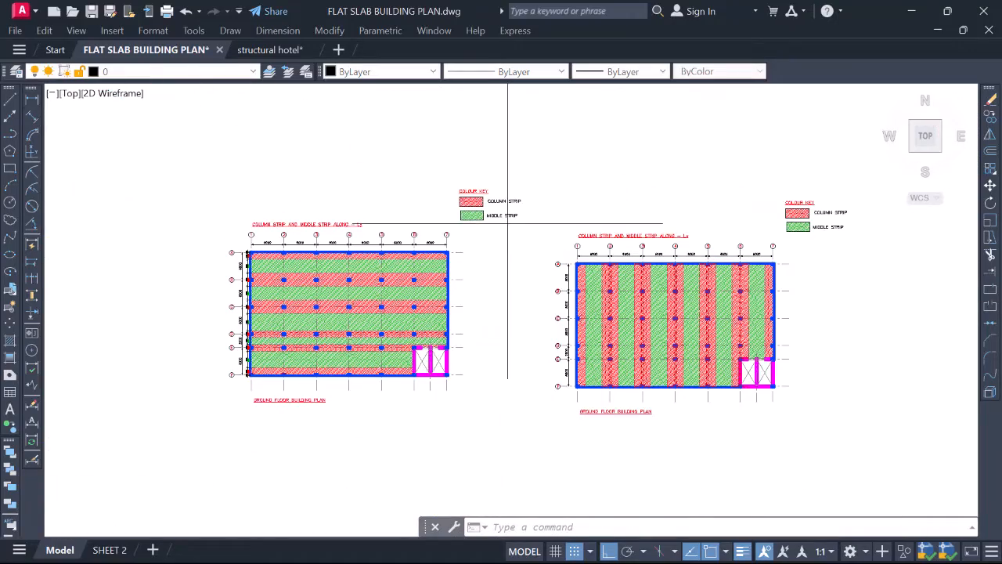
Add a horizontal linear dimension above the Lx plan from the slab's outer corner at grid A to the grid 1 column centre
scroll(663, 290, "up", 6)
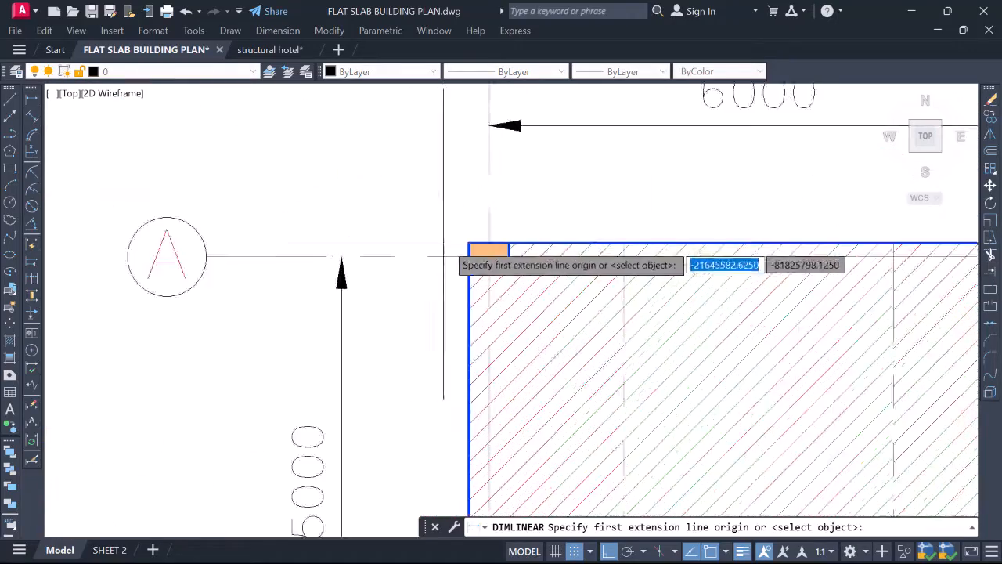
scroll(443, 245, "up", 4)
left_click(498, 243)
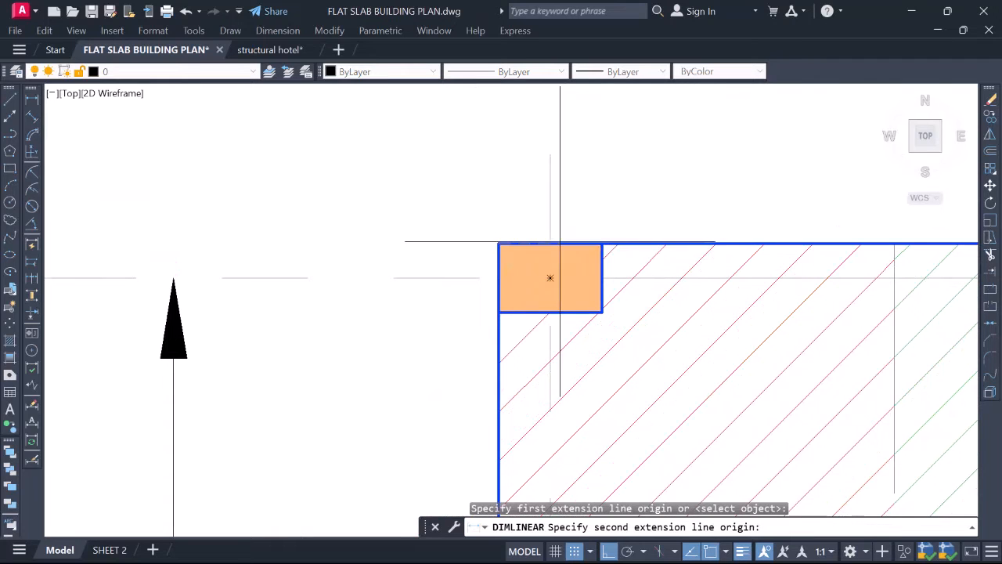
left_click(551, 244)
middle_click_drag(540, 155, 517, 253)
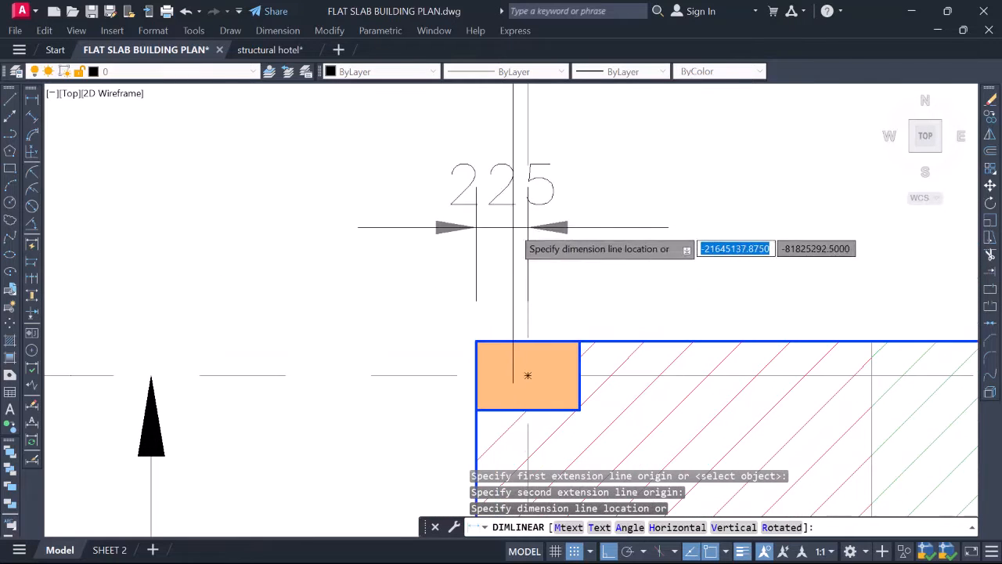
left_click(513, 227)
Continue the dimension chain on the Lx plan from grid 1 across the first column strip, first middle strip and grid 2 column strip
scroll(100, 232, "down", 15)
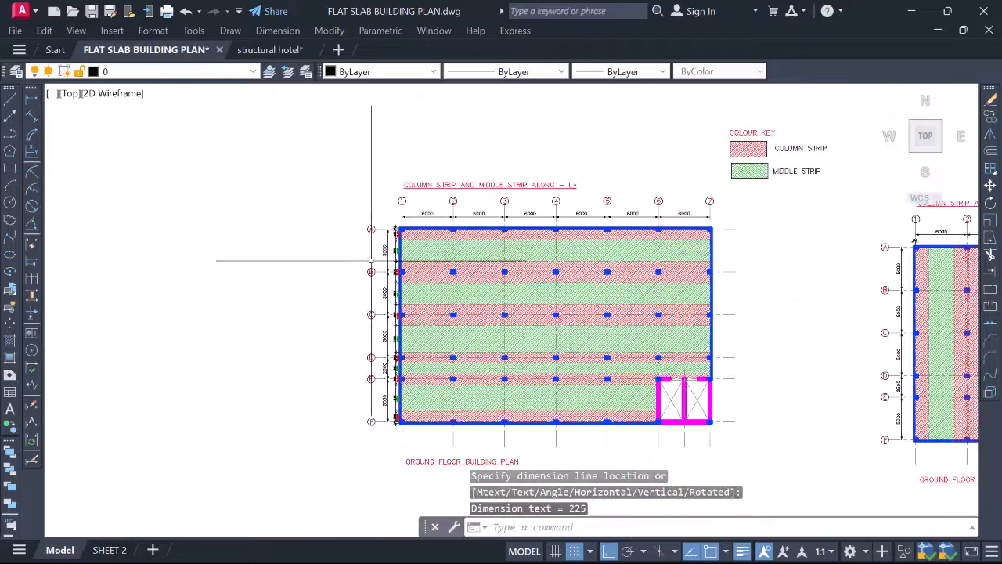
scroll(403, 235, "up", 6)
scroll(356, 218, "up", 2)
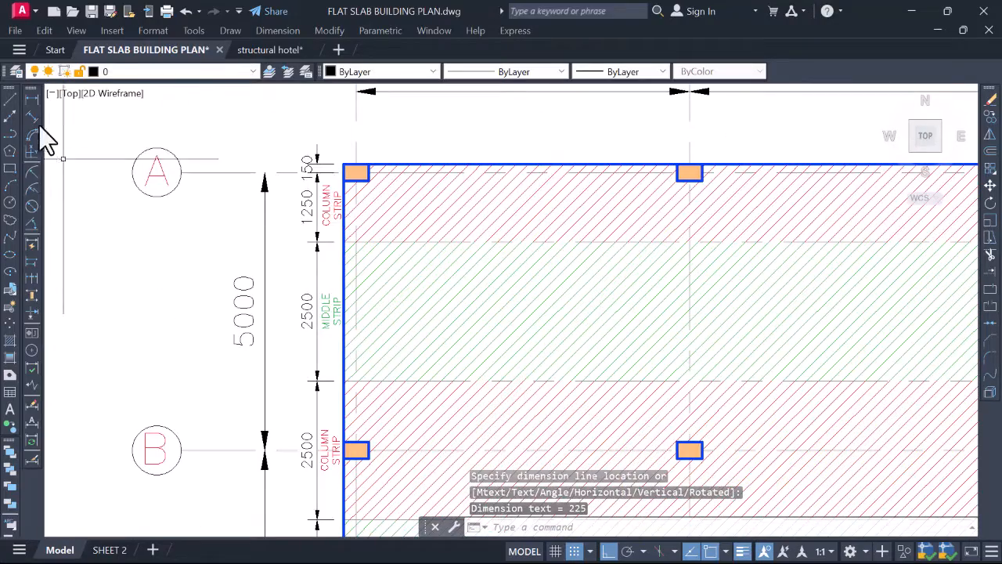
left_click(34, 279)
scroll(77, 275, "down", 6)
middle_click_drag(622, 299, 85, 292)
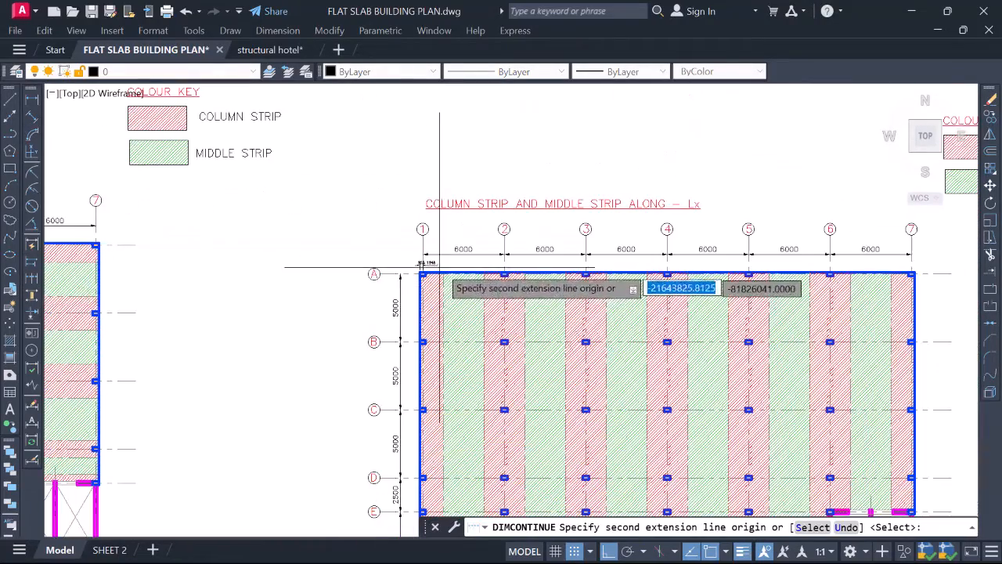
scroll(440, 266, "up", 6)
left_click(440, 284)
middle_click_drag(580, 258, 454, 258)
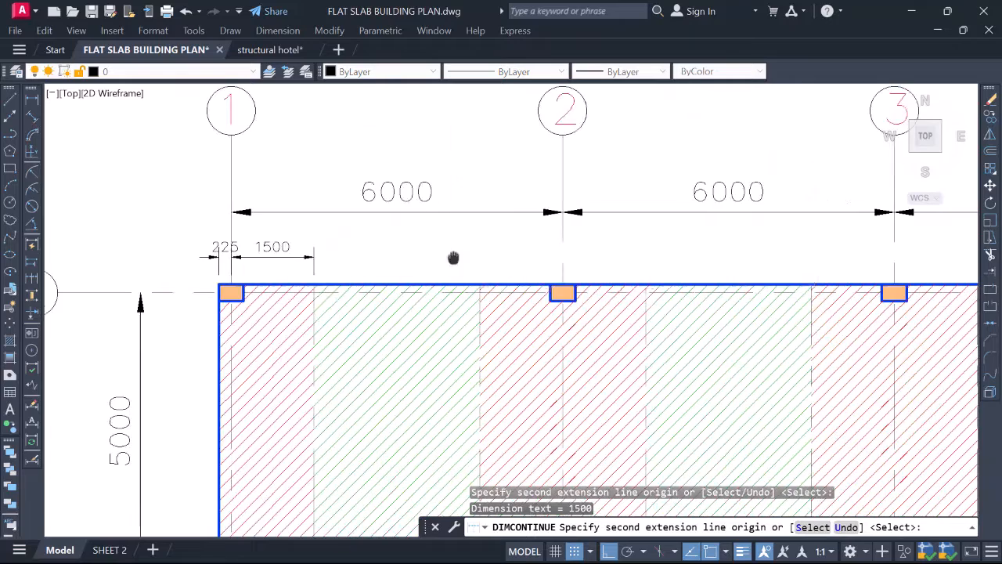
scroll(481, 276, "up", 3)
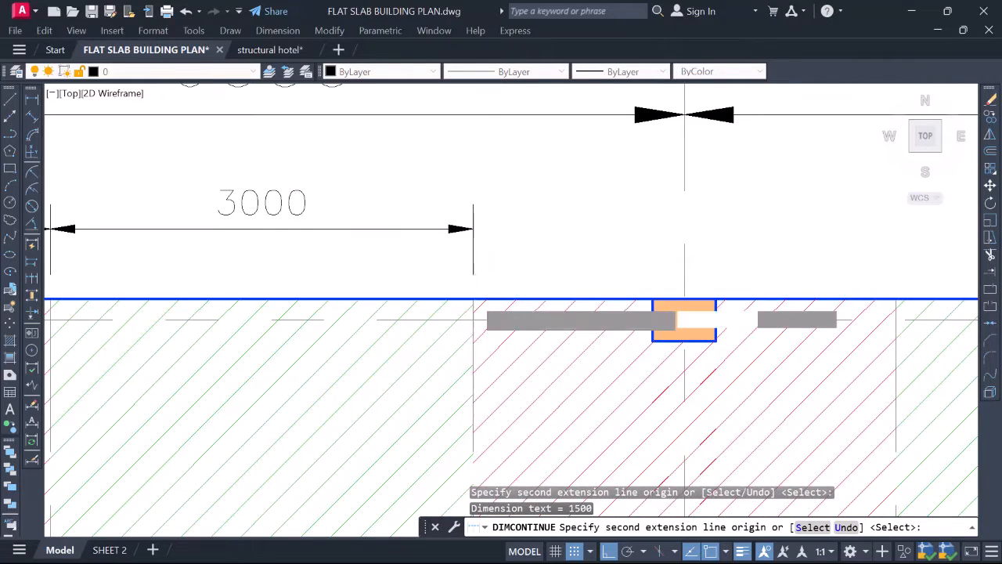
middle_click_drag(758, 296, 463, 292)
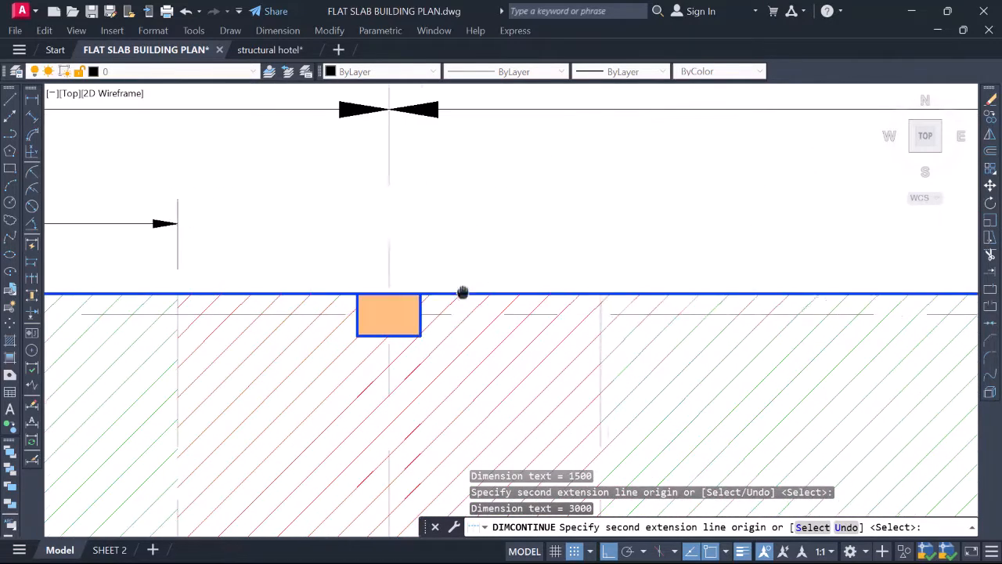
left_click(599, 294)
Extend the continued dimension chain strip by strip from the grid 2 column strip's edge through the grid 4 column strip
scroll(344, 300, "down", 3)
scroll(662, 284, "up", 4)
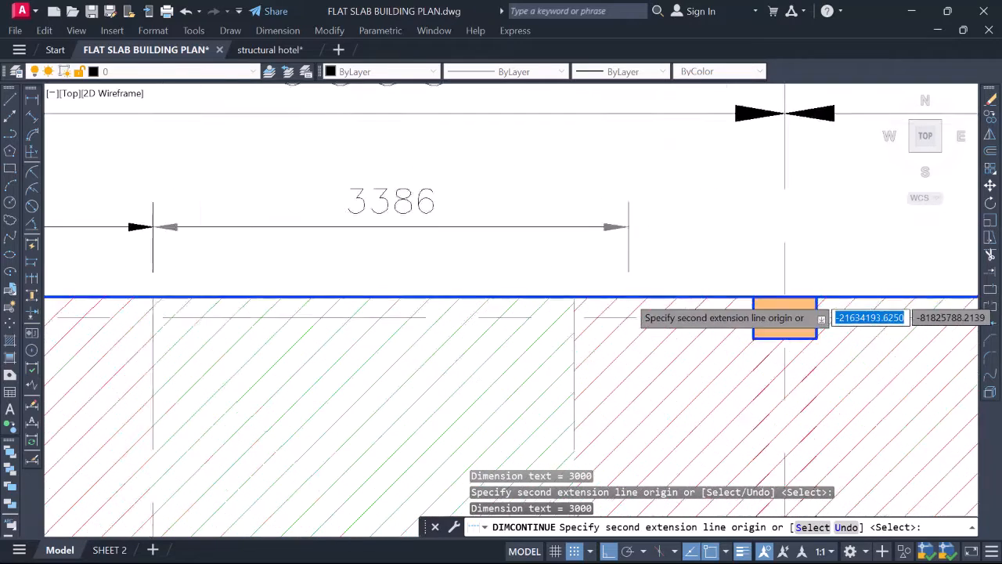
scroll(554, 297, "down", 4)
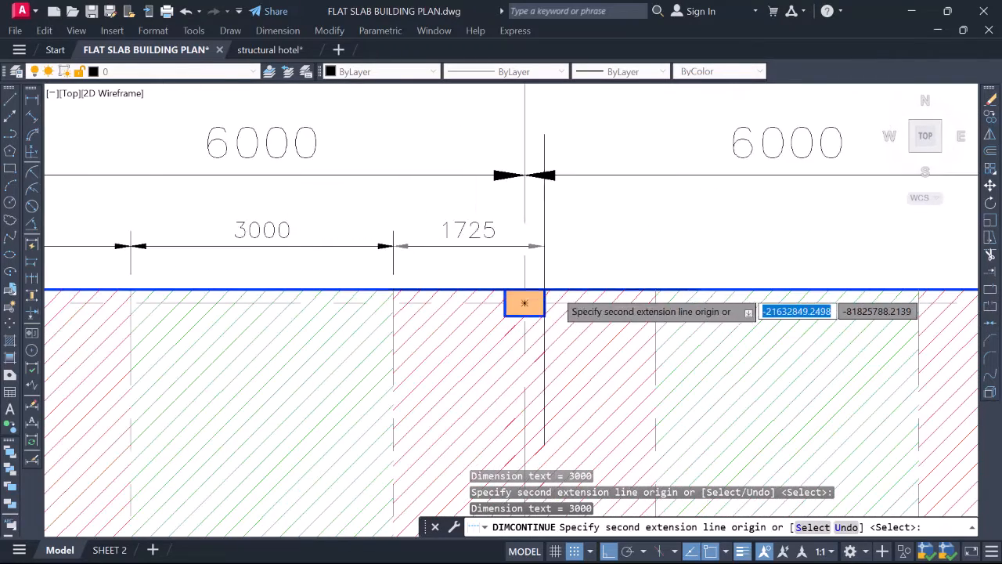
scroll(525, 298, "up", 4)
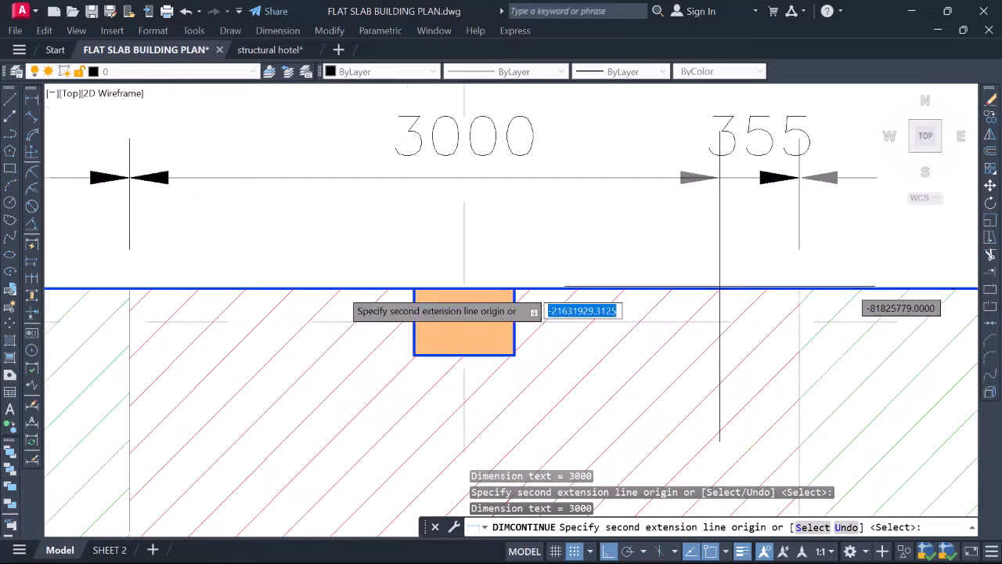
scroll(720, 288, "down", 4)
scroll(660, 286, "up", 4)
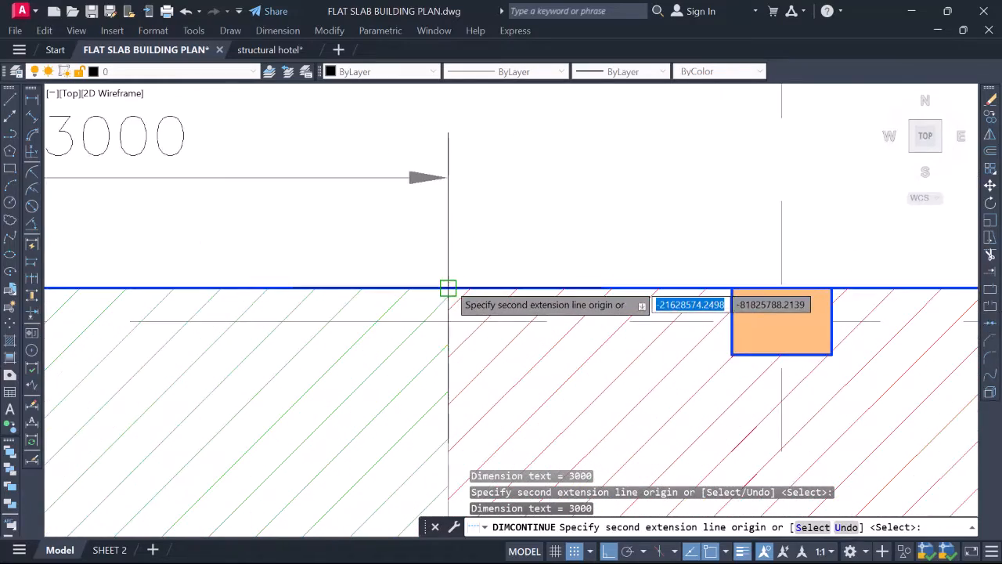
scroll(448, 321, "down", 4)
scroll(608, 286, "up", 4)
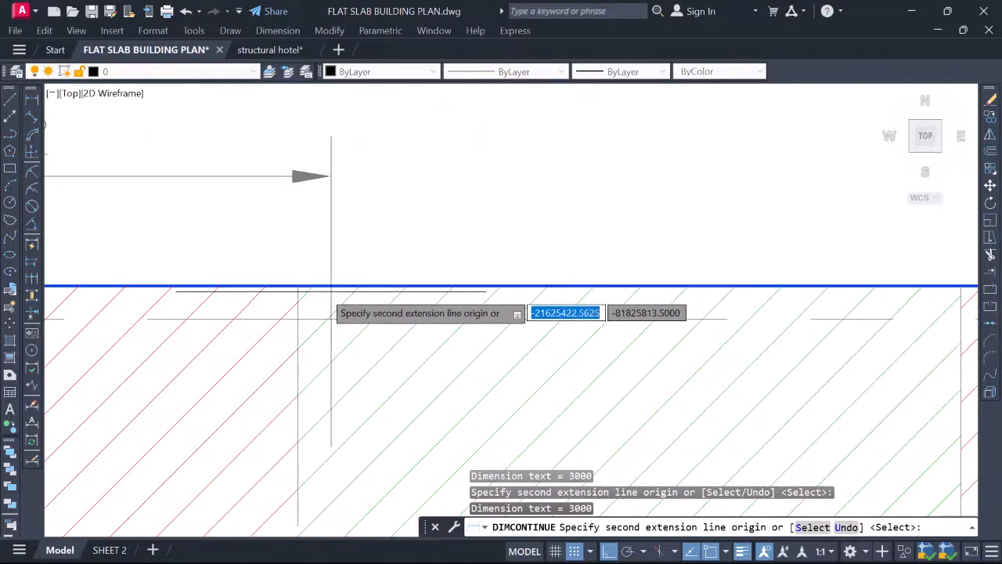
Continue dimensioning the middle strip between grids 4 and 5, the grid 5 column strip and the middle strip between grids 5 and 6
scroll(297, 286, "down", 4)
scroll(482, 301, "up", 4)
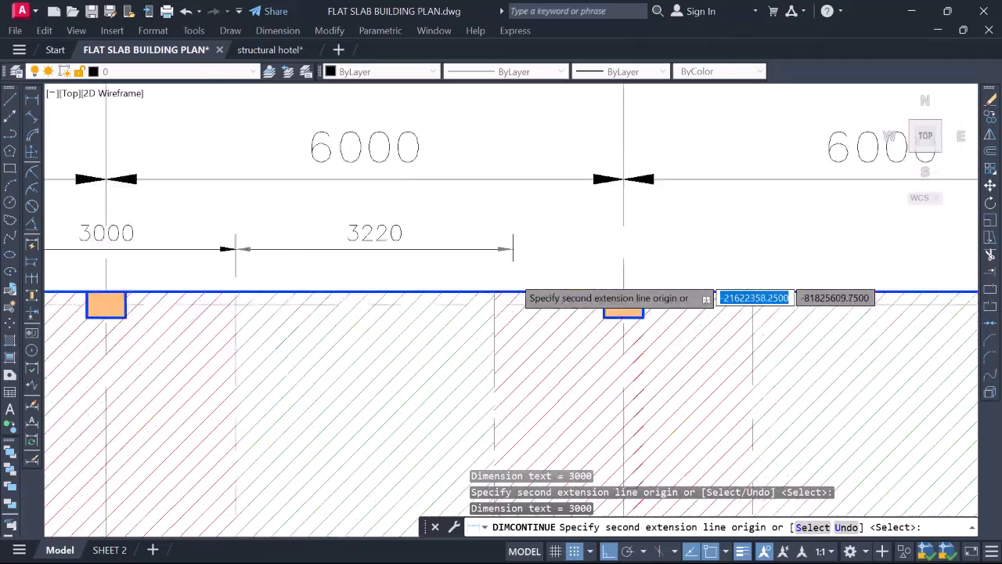
scroll(616, 301, "up", 4)
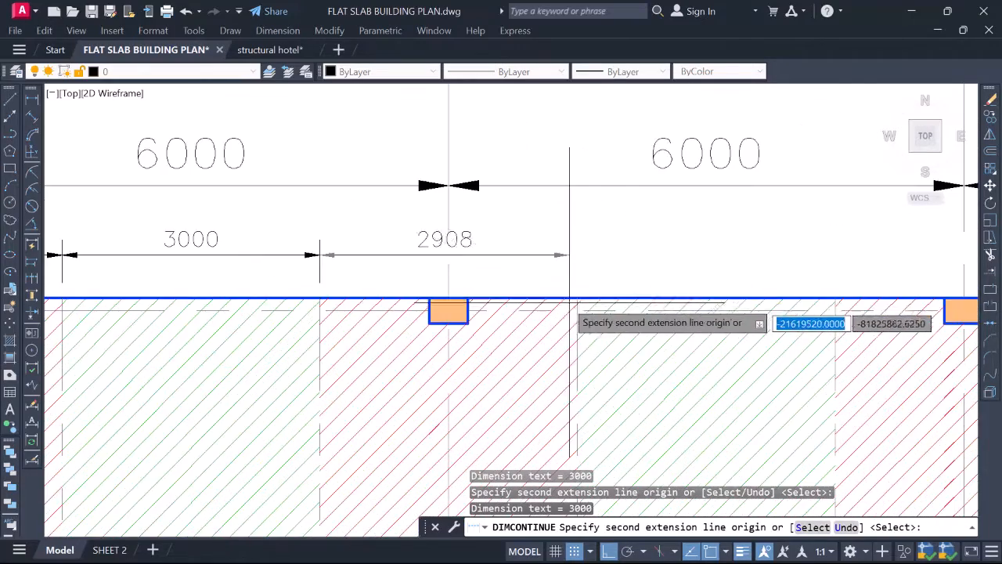
scroll(312, 282, "down", 3)
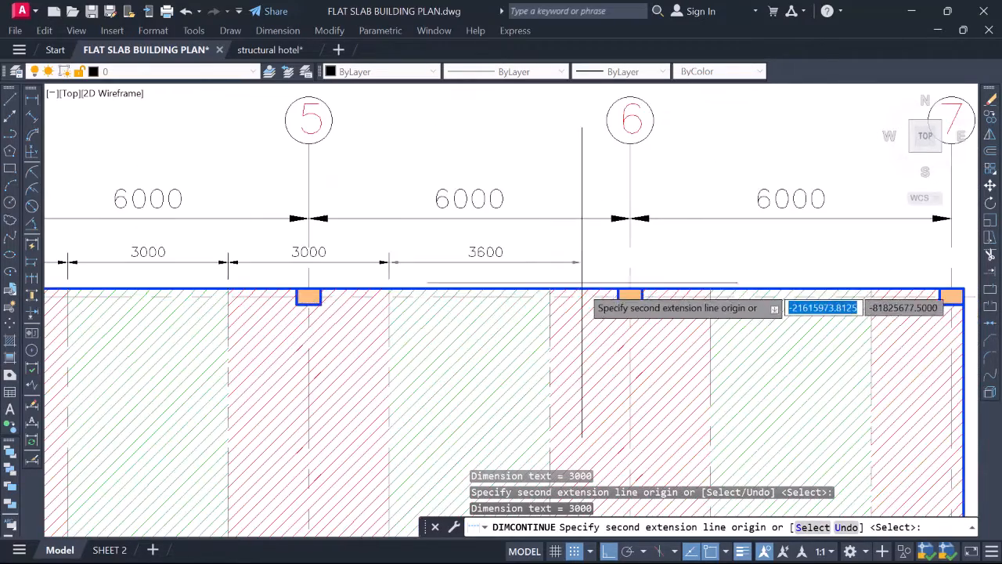
scroll(582, 282, "up", 3)
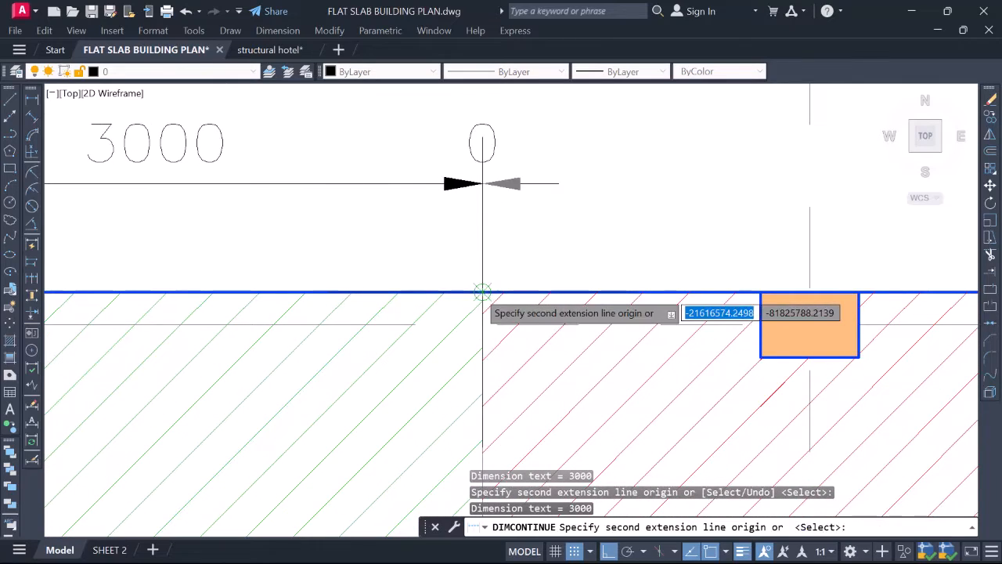
scroll(517, 293, "down", 3)
Complete the dimension chain from the grid 6 column strip through grid 7 to the slab's outer edge
scroll(637, 294, "up", 4)
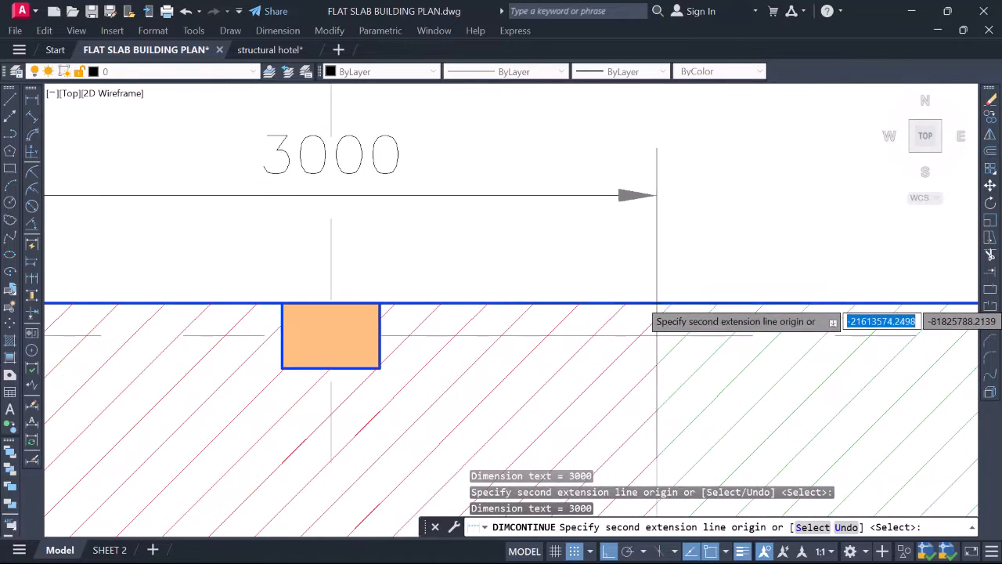
scroll(659, 298, "down", 4)
scroll(627, 287, "up", 4)
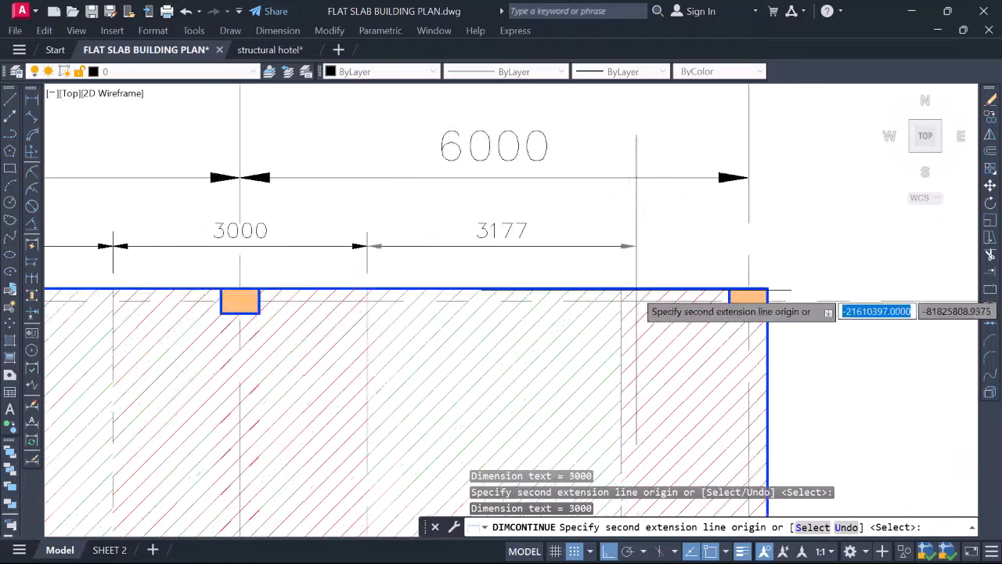
scroll(619, 285, "down", 3)
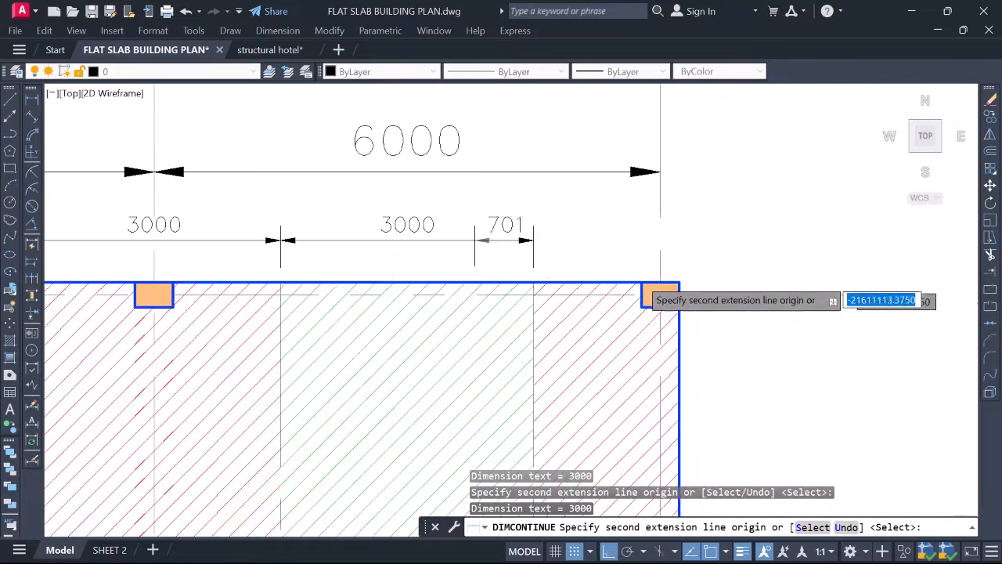
scroll(650, 285, "up", 4)
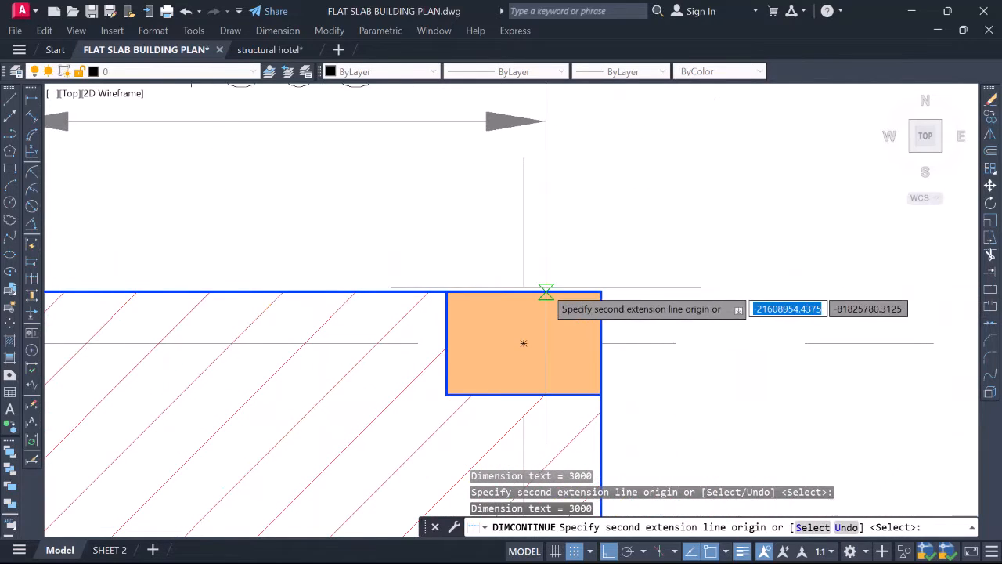
left_click(600, 290)
scroll(618, 288, "down", 3)
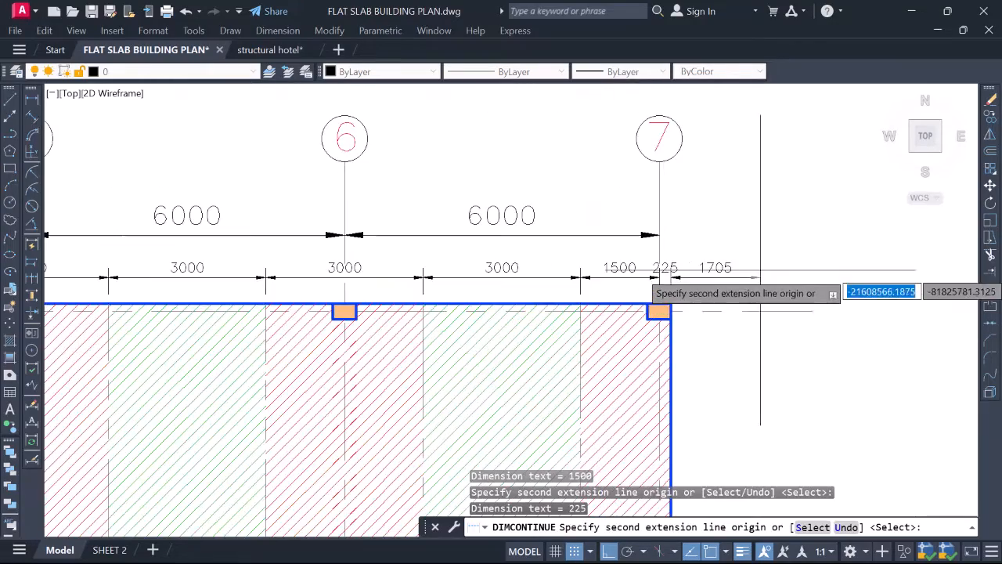
key("Escape")
Copy one COLUMN STRIP label and one MIDDLE STRIP label from beside the Ly plan into the empty area beyond the Lx plan
scroll(752, 271, "down", 3)
middle_click_drag(508, 279, 666, 265)
scroll(666, 265, "down", 2)
middle_click_drag(290, 282, 638, 253)
middle_click_drag(144, 244, 668, 244)
scroll(429, 217, "up", 9)
left_click(461, 163)
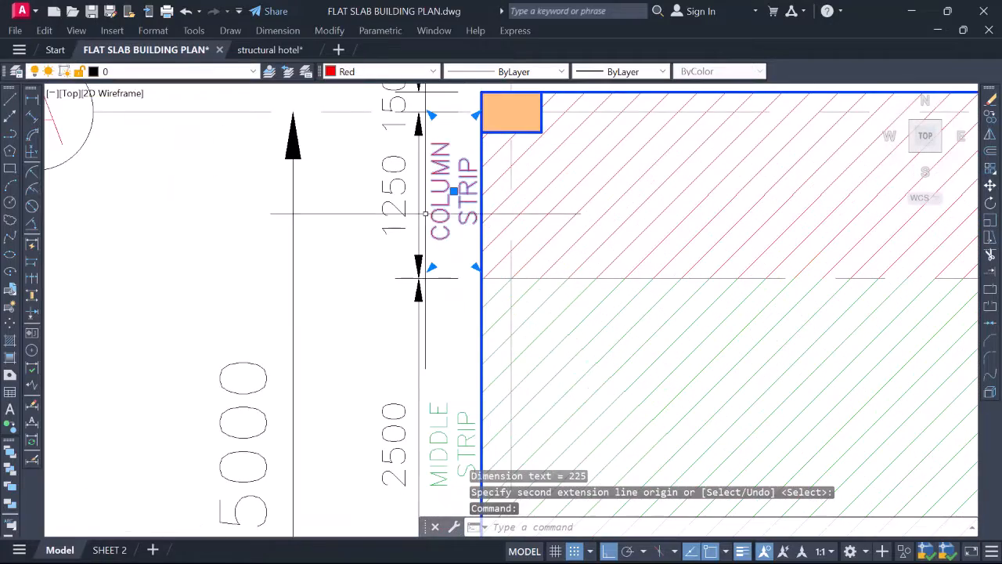
left_click(440, 404)
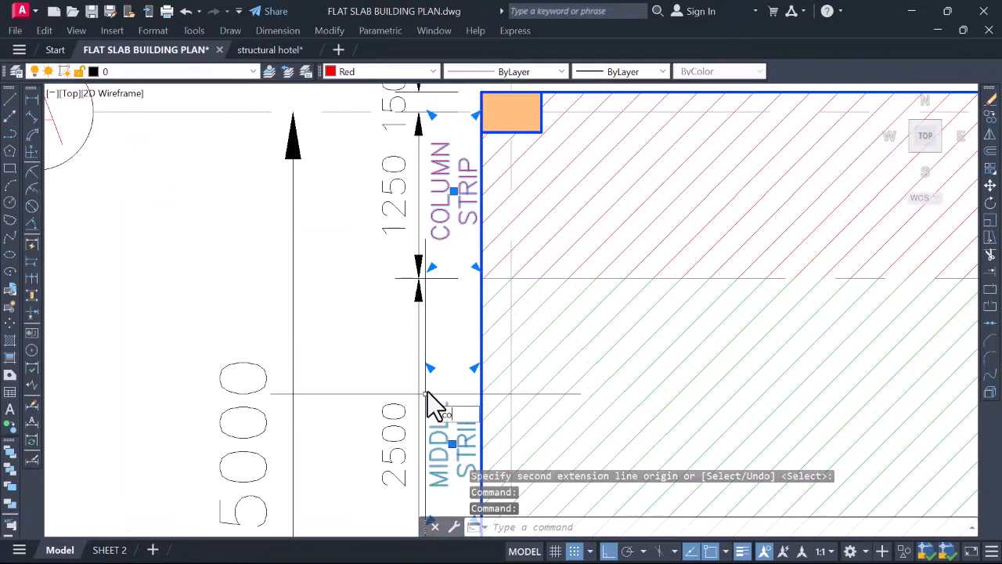
key("Return")
left_click(426, 394)
scroll(113, 291, "down", 9)
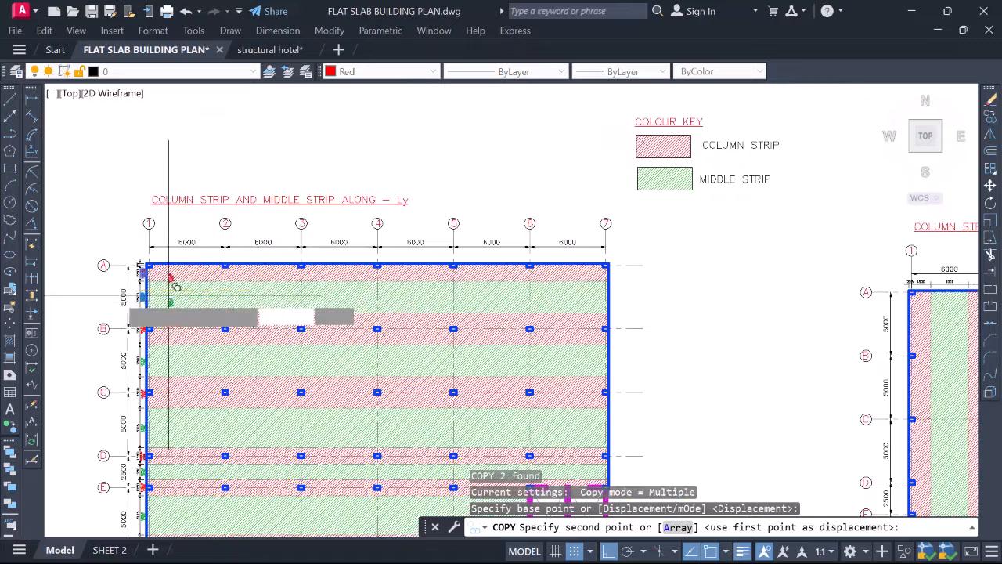
scroll(168, 296, "down", 5)
key("F8")
left_click(540, 230)
key("Escape")
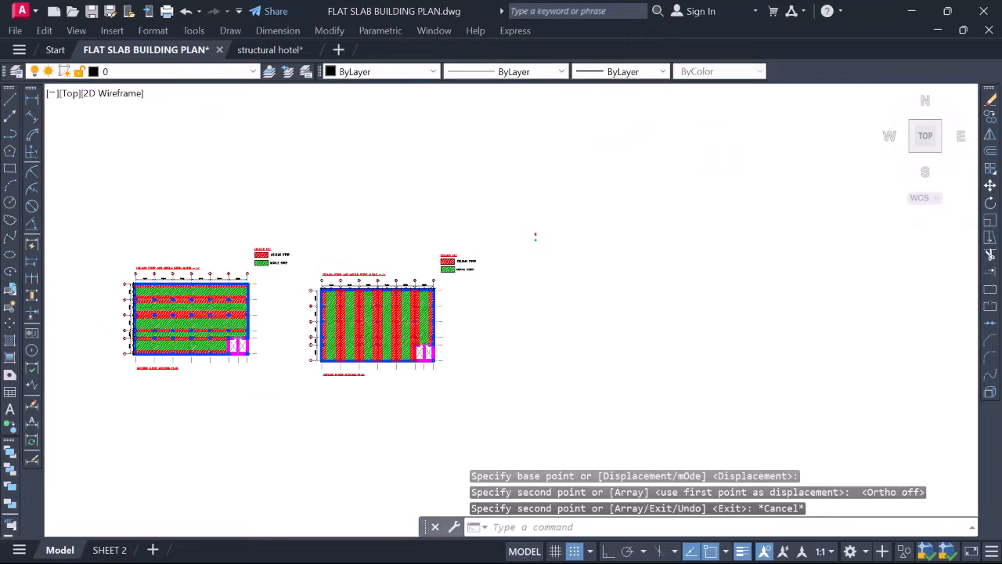
Rotate the copied COLUMN STRIP and MIDDLE STRIP labels together so their text reads horizontally
scroll(535, 235, "up", 4)
left_click(501, 297)
key("Return")
scroll(539, 231, "up", 6)
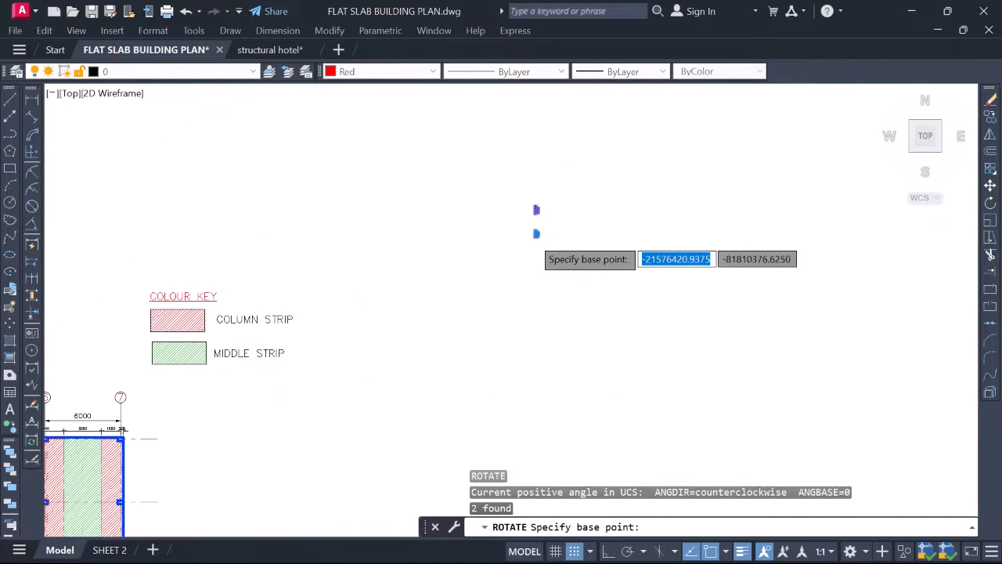
left_click(539, 227)
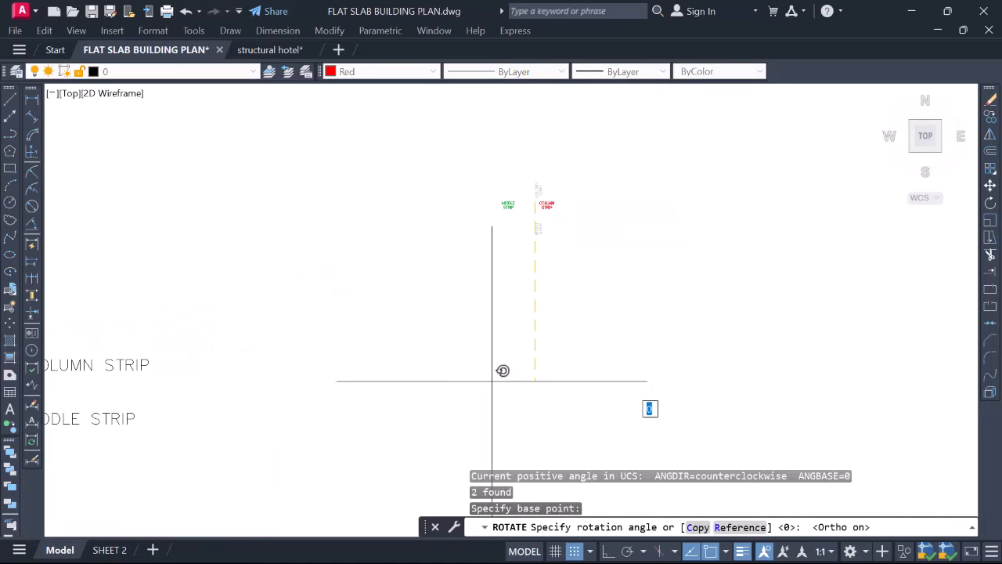
key("Return")
Select both horizontal strip labels together
left_click(599, 184)
left_click(324, 296)
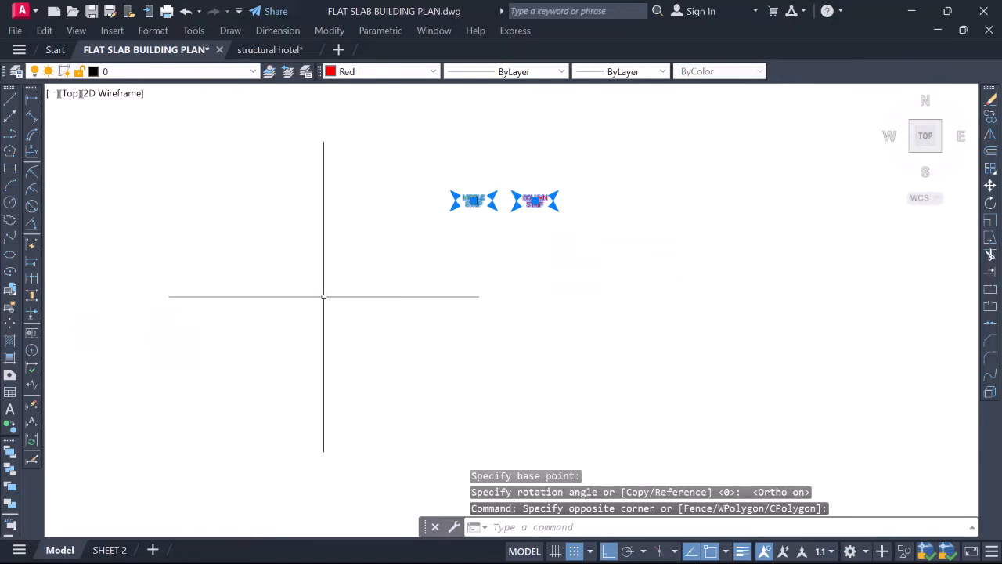
Move the MIDDLE STRIP and COLUMN STRIP labels to just above the title of the Lx strip plan
type("m")
key("Return")
left_click(490, 202)
scroll(565, 205, "down", 5)
key("F8")
middle_click_drag(167, 370, 709, 239)
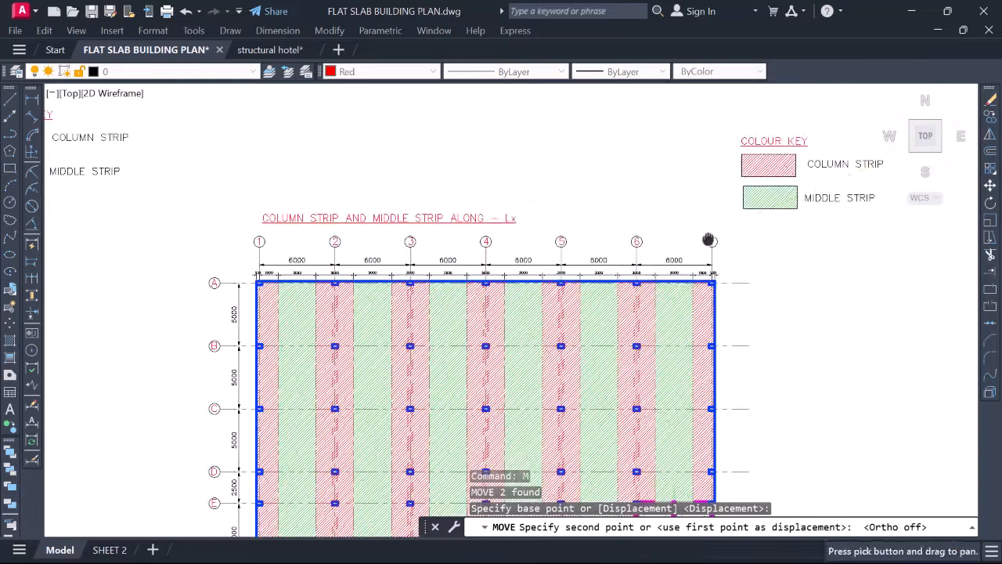
scroll(414, 264, "up", 4)
left_click(407, 157)
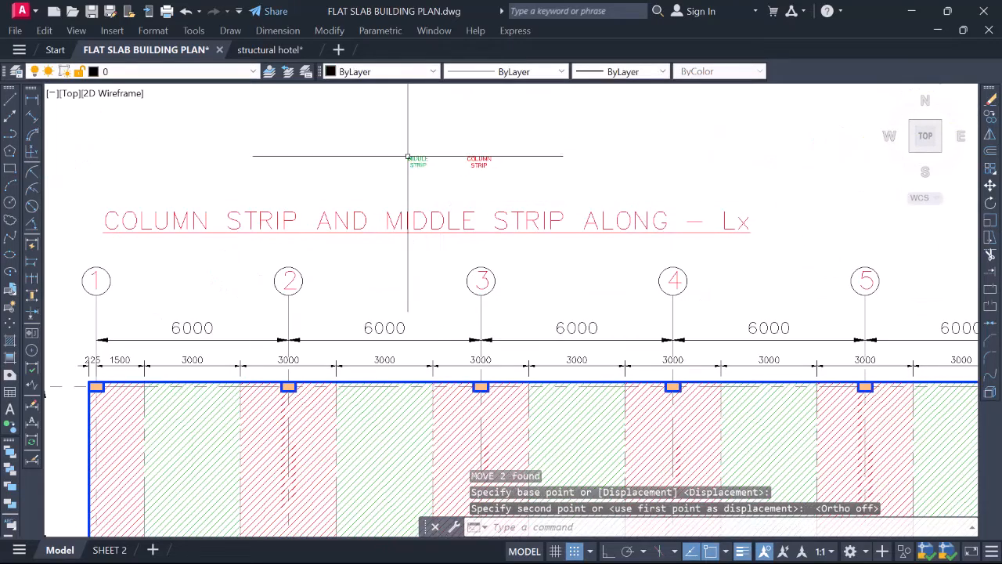
Copy the MIDDLE STRIP label below the 3000 dimensions of the green strips between grids 1 and 4 along the Lx plan's upper edge
left_click(348, 153)
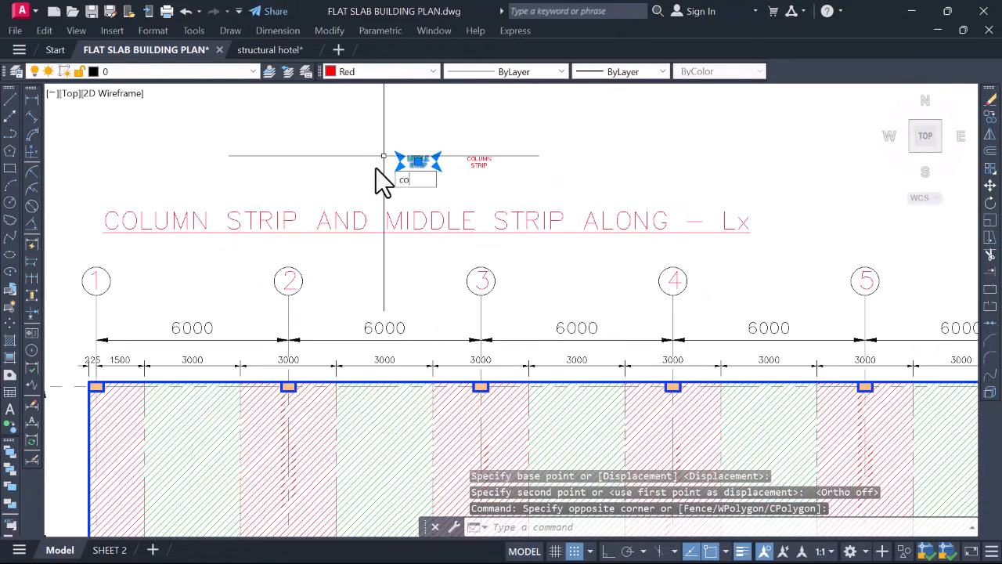
type("co")
key("Return")
scroll(413, 169, "up", 2)
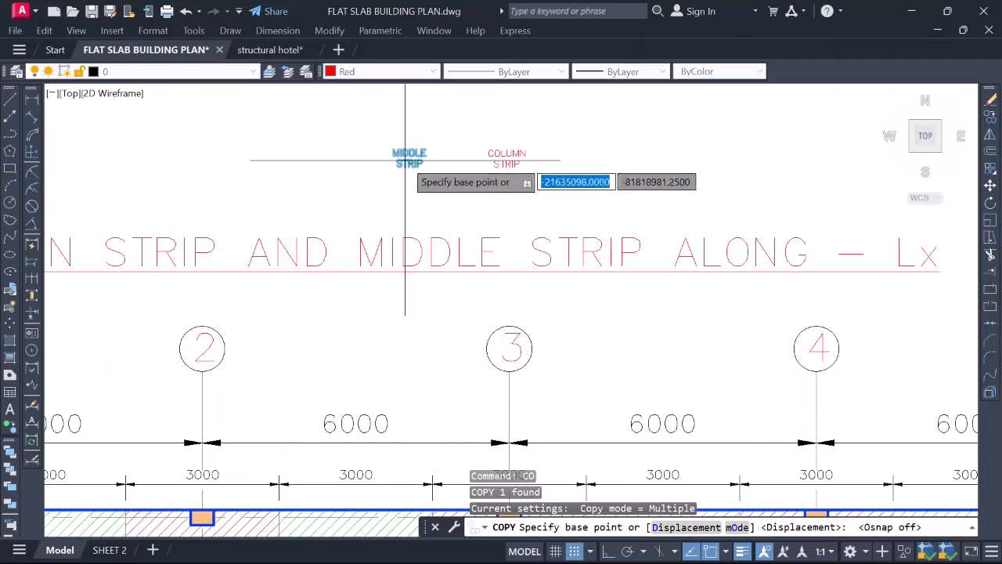
left_click(404, 160)
scroll(436, 173, "down", 4)
scroll(320, 295, "up", 7)
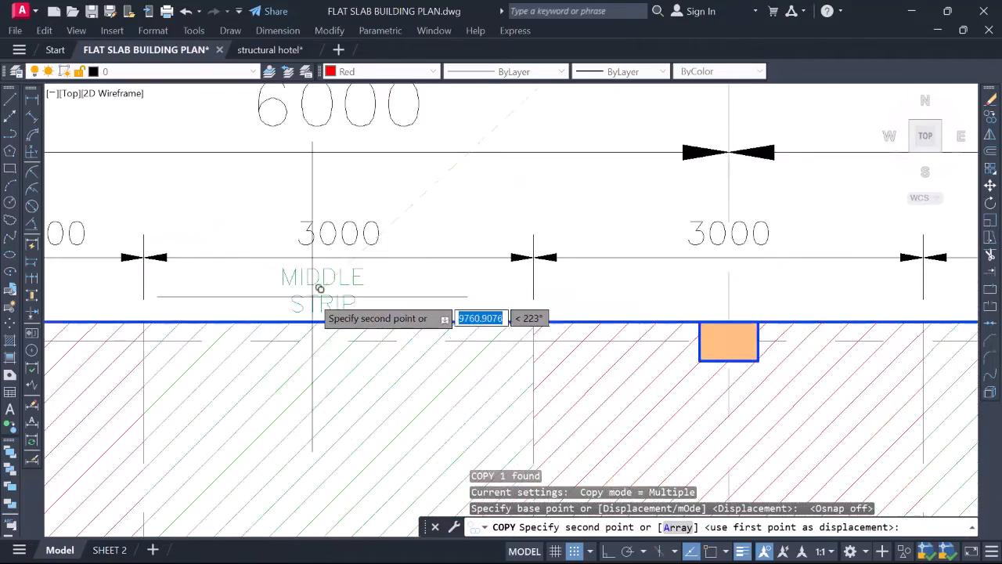
left_click(321, 289)
scroll(313, 290, "down", 5)
scroll(571, 289, "up", 4)
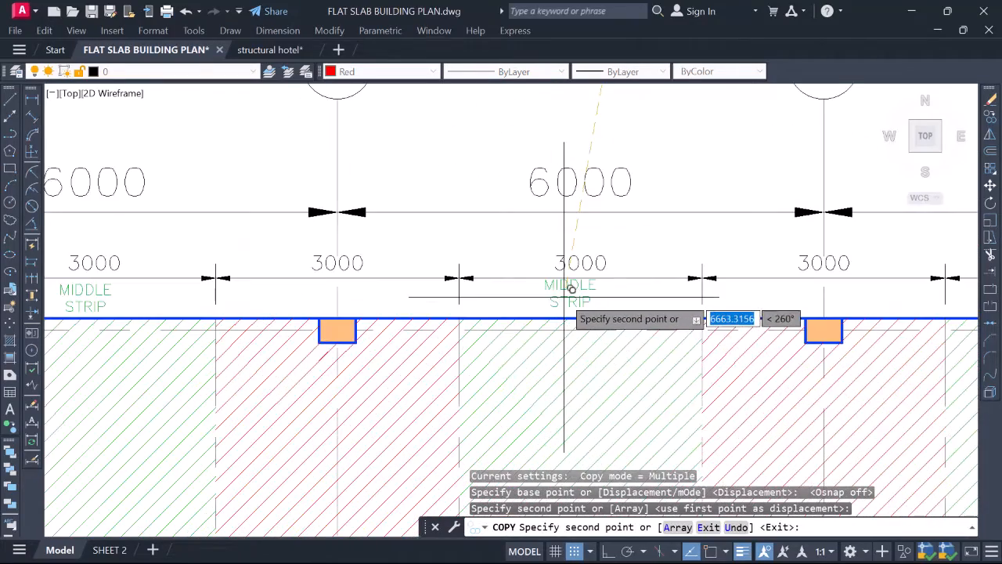
left_click(564, 299)
middle_click_drag(635, 302, 125, 304)
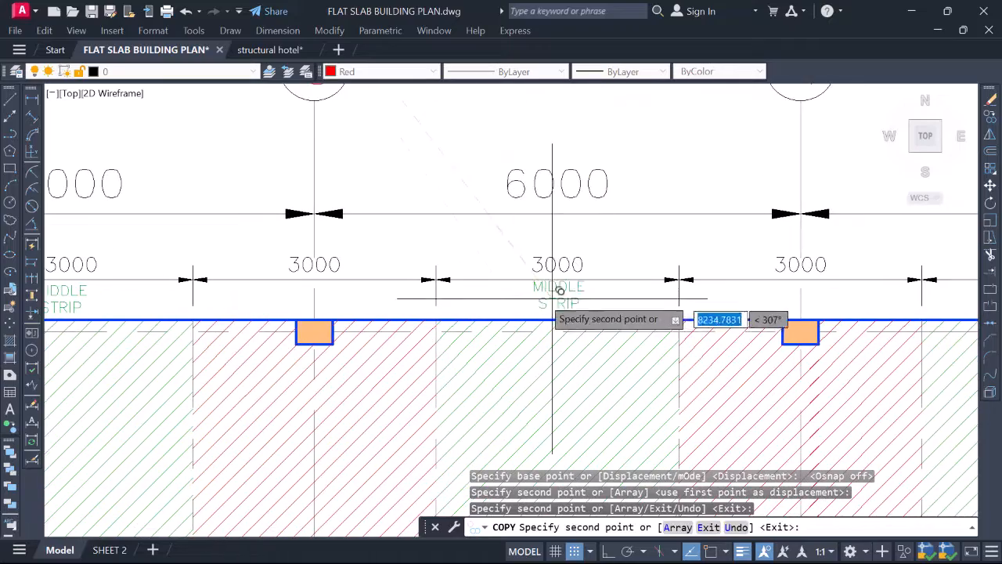
left_click(558, 292)
Place MIDDLE STRIP copies over the green strips between grids 4 and 7, and erase the original label above the title
scroll(517, 274, "down", 4)
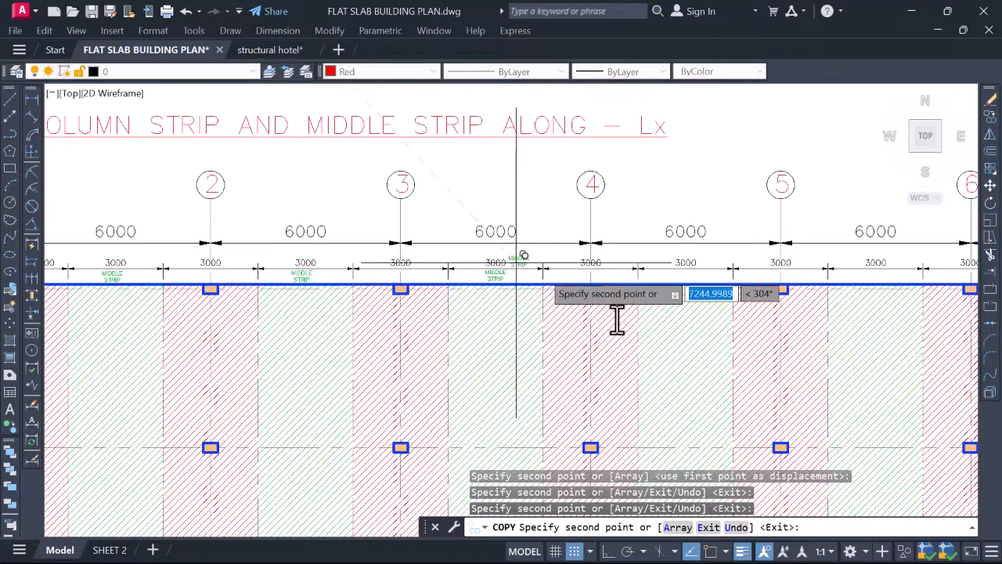
scroll(467, 219, "up", 2)
scroll(467, 219, "up", 2)
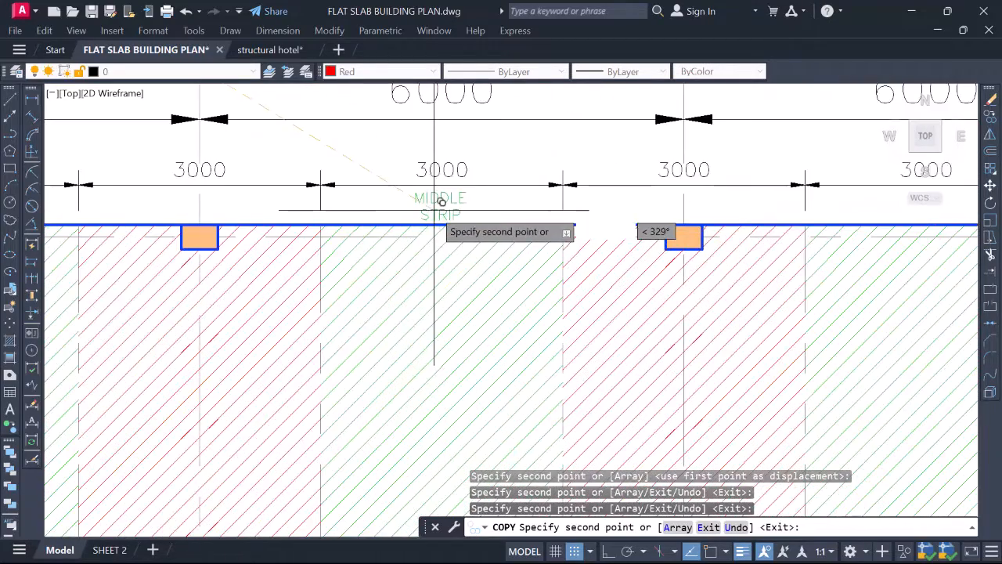
middle_click_drag(479, 213, 605, 229)
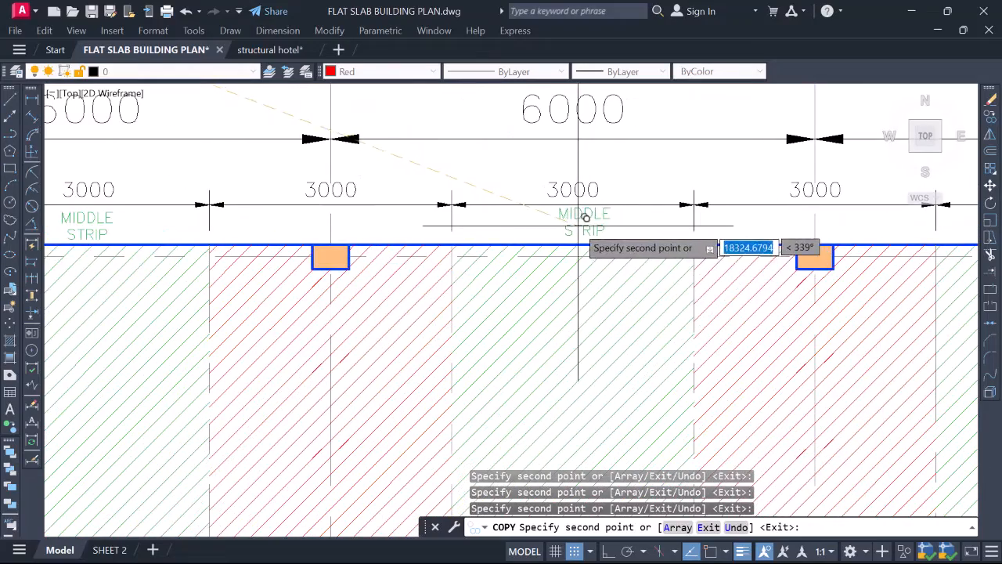
scroll(585, 218, "down", 4)
scroll(625, 238, "up", 4)
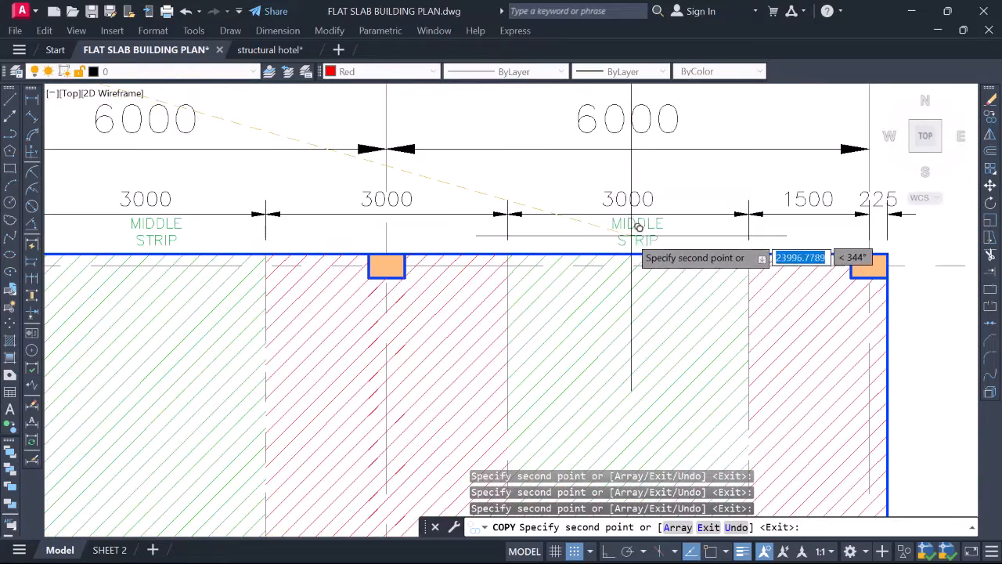
scroll(638, 227, "down", 5)
key("Escape")
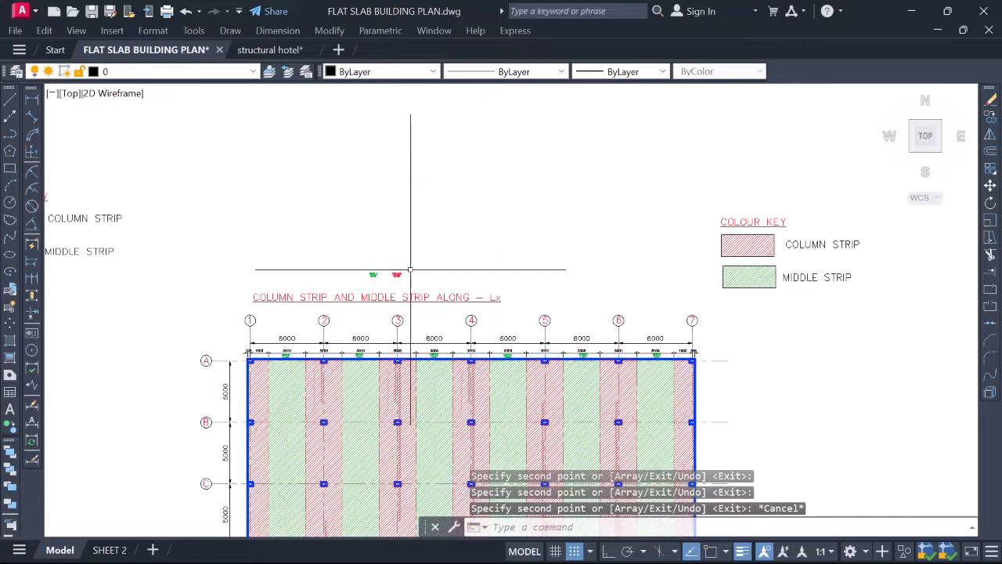
scroll(406, 269, "up", 4)
key("Return")
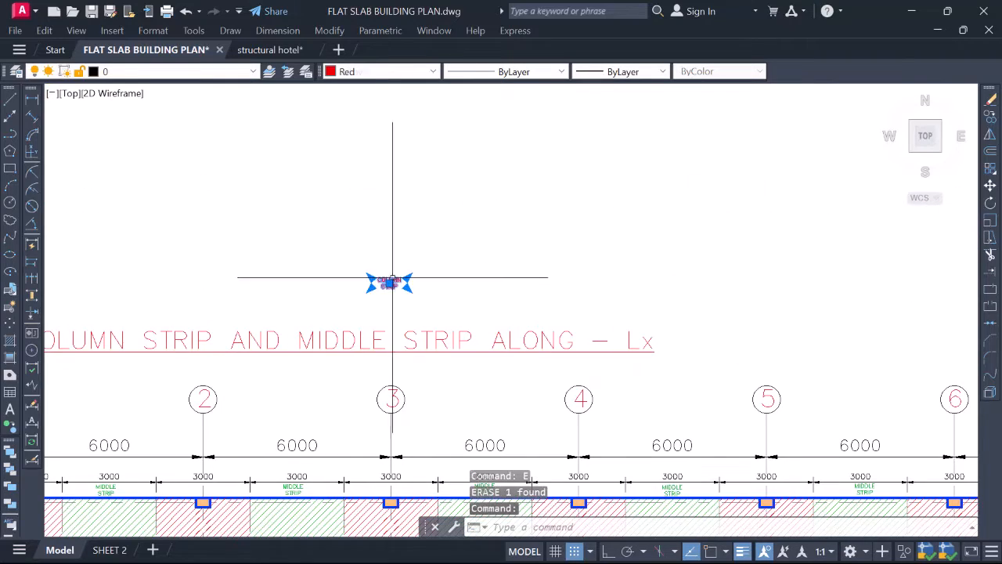
Copy the COLUMN STRIP label below the strip dimensions of the red strips at grids 1 and 2 of the Lx plan
key("Return")
scroll(394, 288, "up", 4)
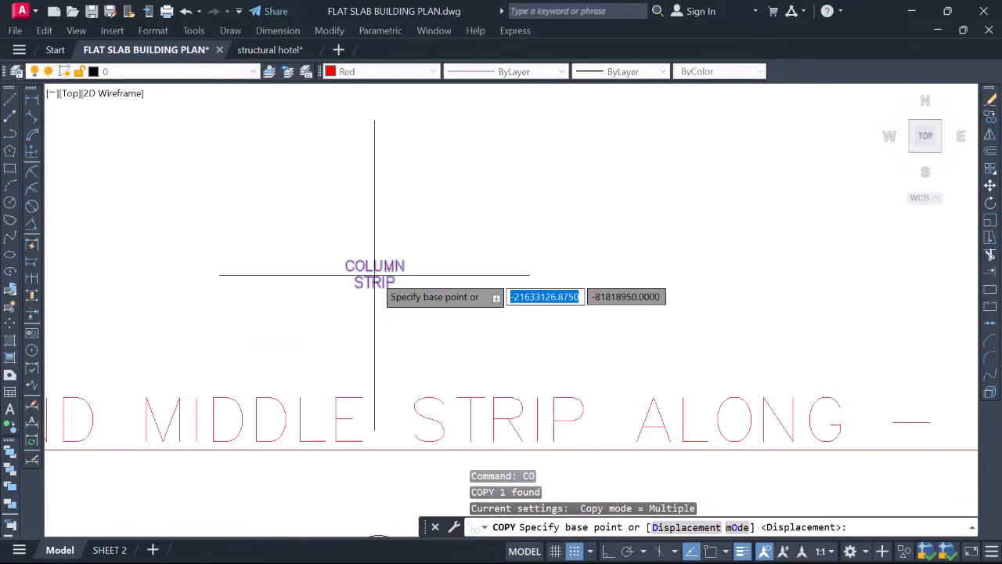
left_click(374, 275)
scroll(374, 275, "down", 5)
scroll(380, 242, "up", 6)
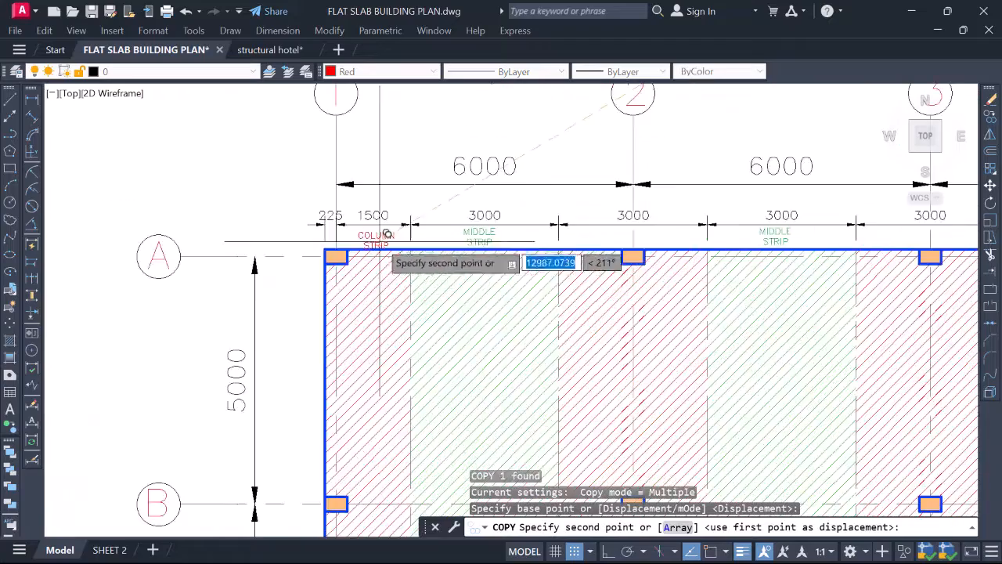
scroll(383, 232, "up", 6)
left_click(383, 231)
scroll(313, 249, "down", 4)
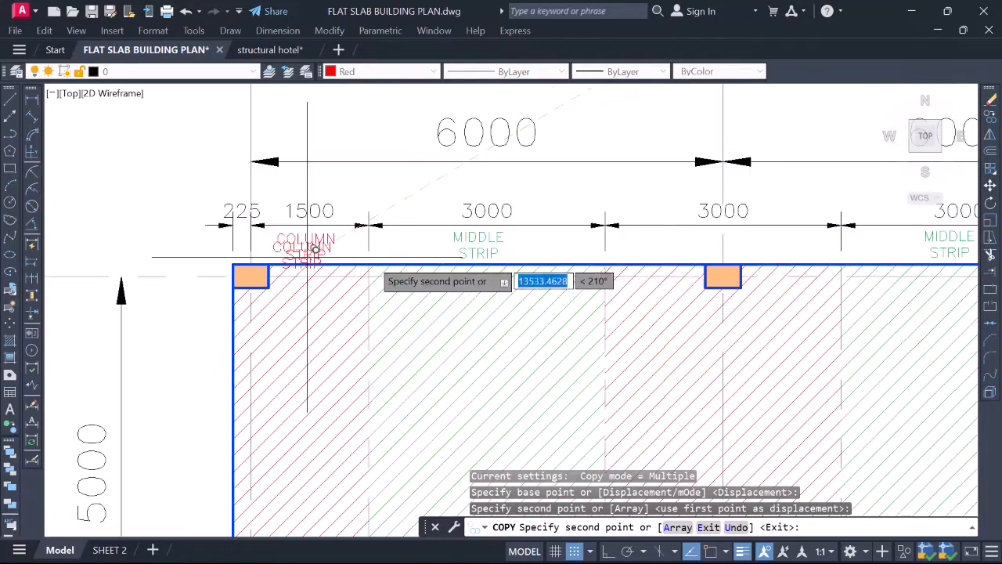
scroll(677, 247, "up", 2)
left_click(694, 237)
scroll(694, 238, "down", 5)
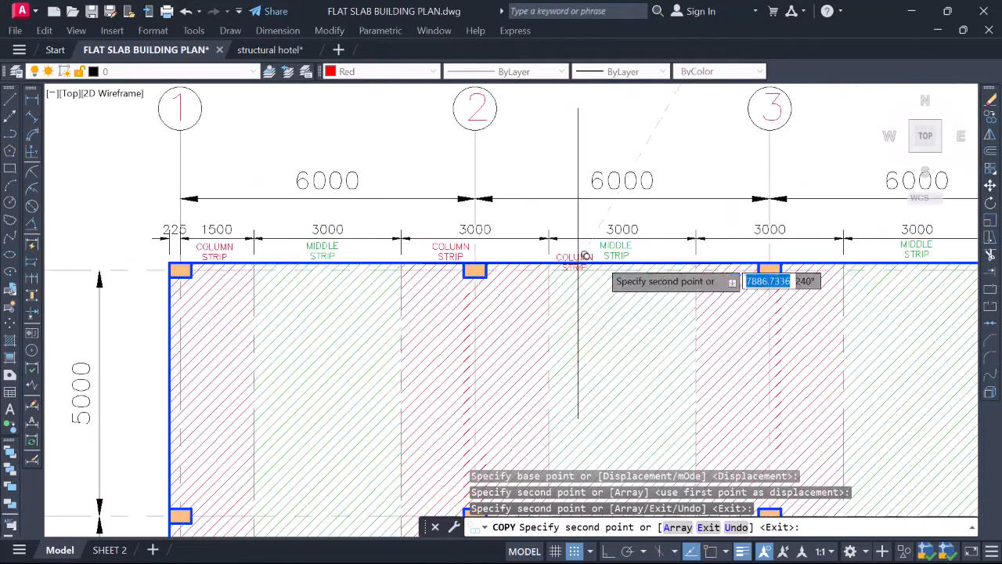
Place COLUMN STRIP copies below the strip dimensions of the red strips at grids 3 to 7
scroll(551, 251, "up", 5)
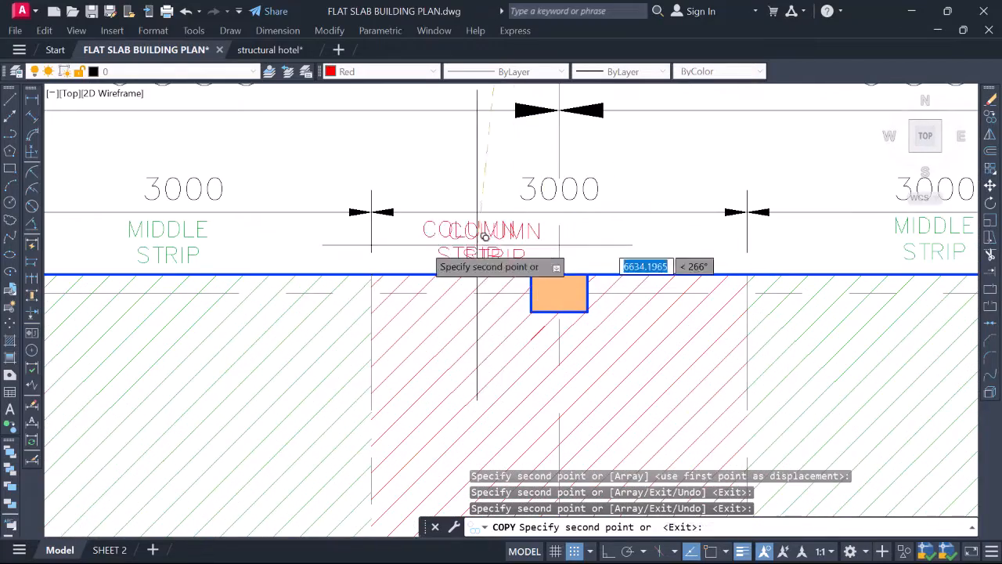
scroll(485, 237, "down", 5)
scroll(564, 250, "up", 5)
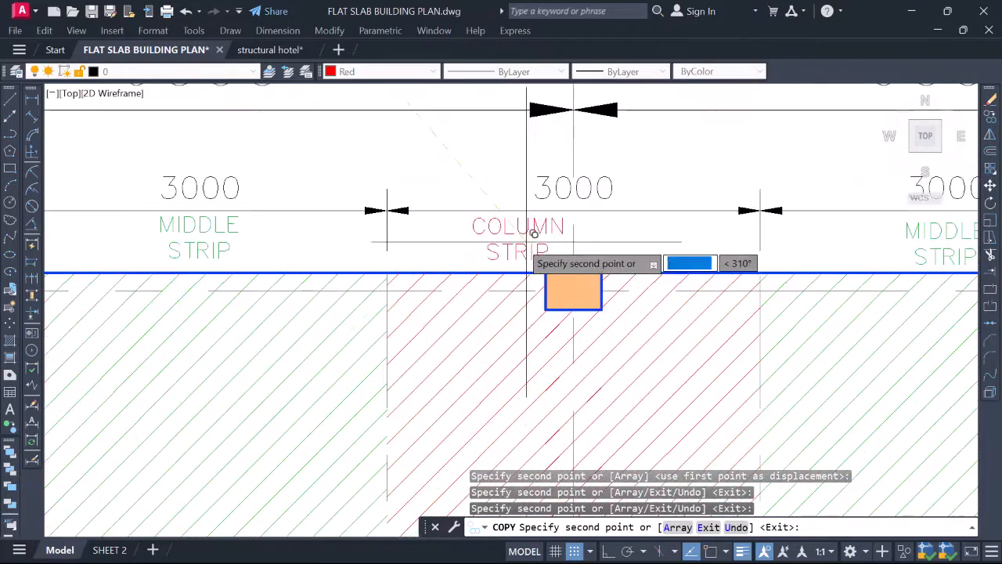
scroll(498, 238, "down", 5)
scroll(548, 274, "up", 4)
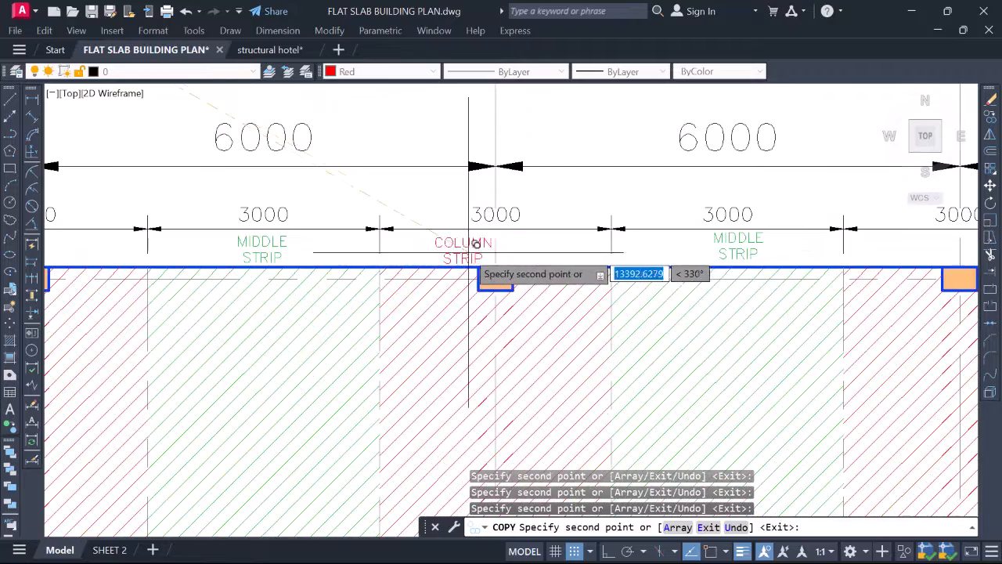
scroll(474, 242, "down", 5)
scroll(595, 251, "up", 5)
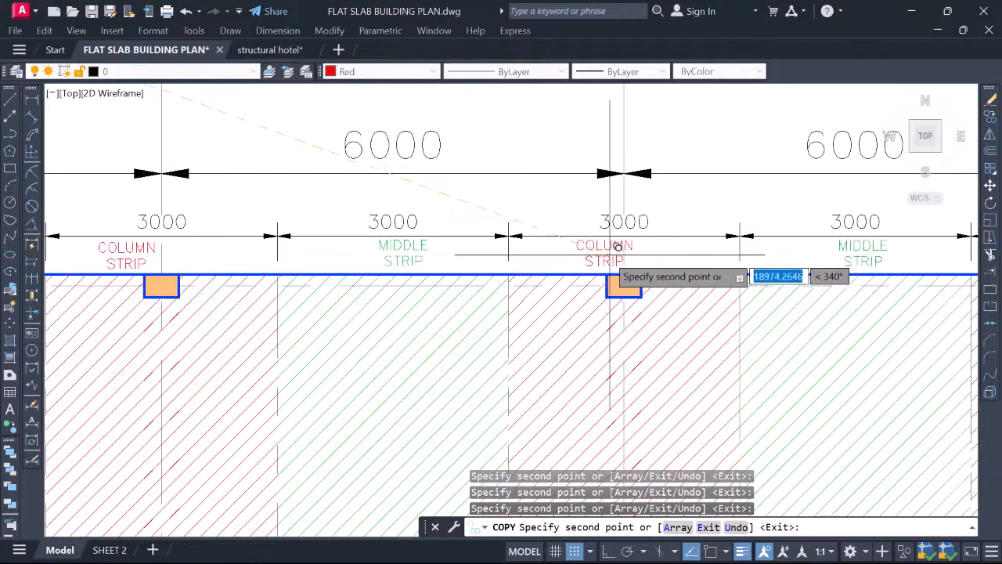
scroll(605, 248, "down", 3)
scroll(689, 274, "up", 5)
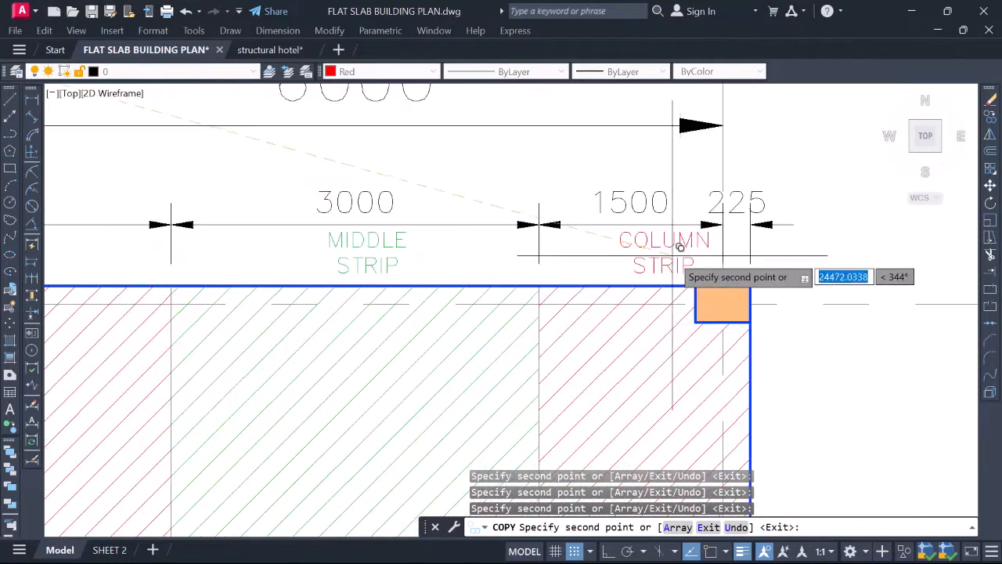
scroll(672, 249, "down", 6)
key("Escape")
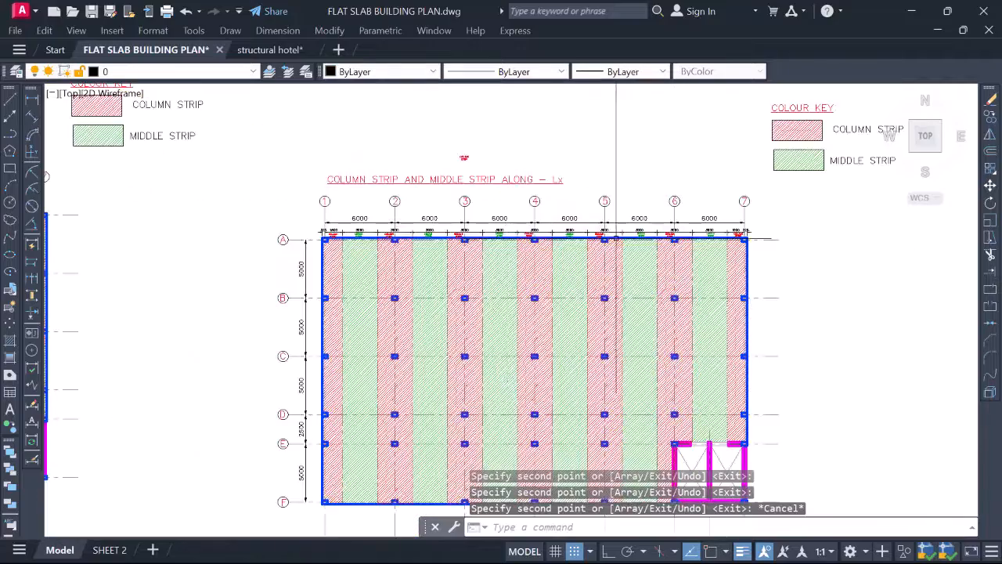
Erase the original COLUMN STRIP label left above the Lx plan's title
scroll(477, 163, "up", 4)
left_click(416, 159)
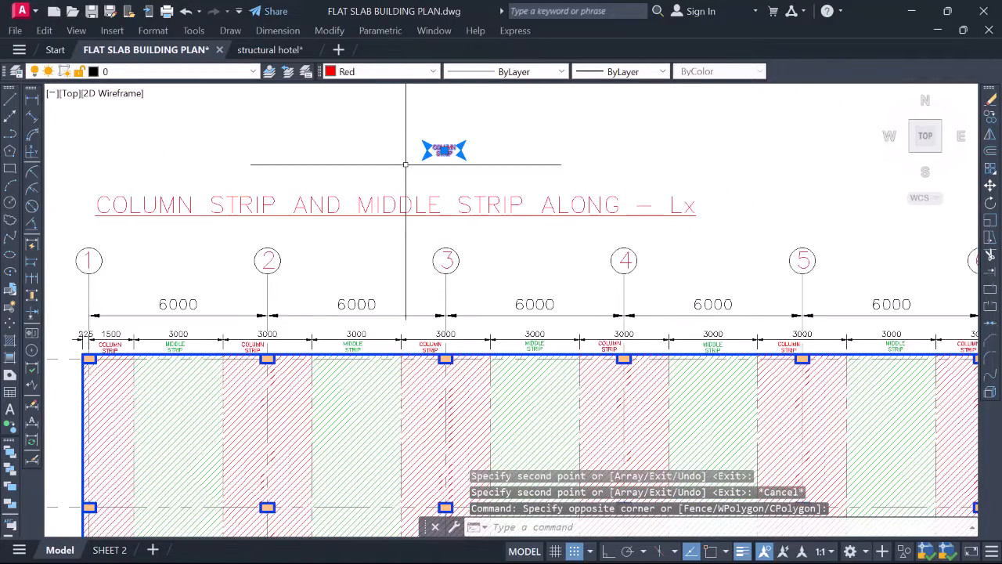
type("E")
key("Return")
Review the labelled column and middle strips on the Lx plan beside the Ly plan
scroll(528, 193, "down", 8)
scroll(520, 262, "up", 5)
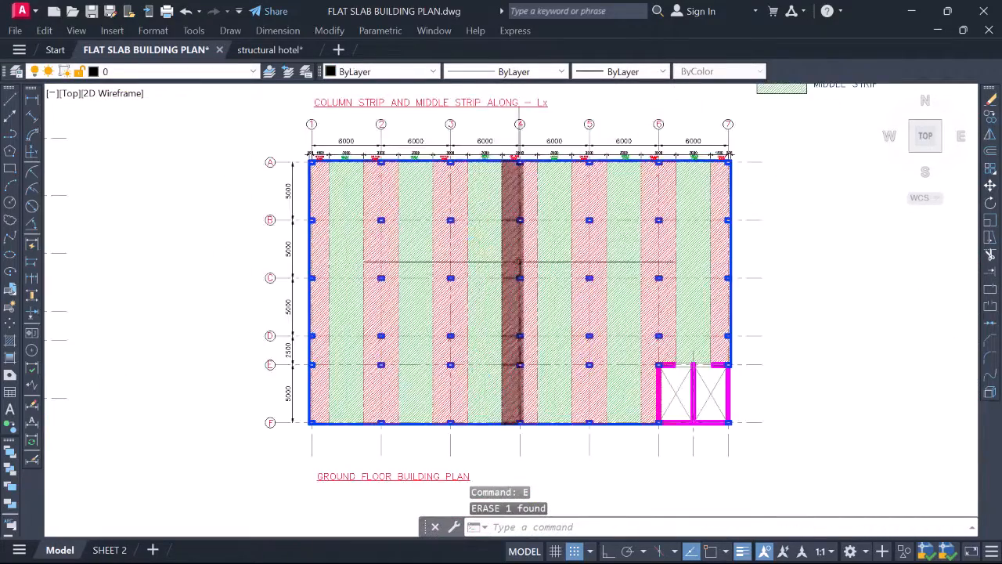
scroll(470, 276, "down", 2)
mouse_move(507, 293)
middle_mouse_down()
mouse_move(469, 275)
mouse_move(480, 239)
middle_mouse_up()
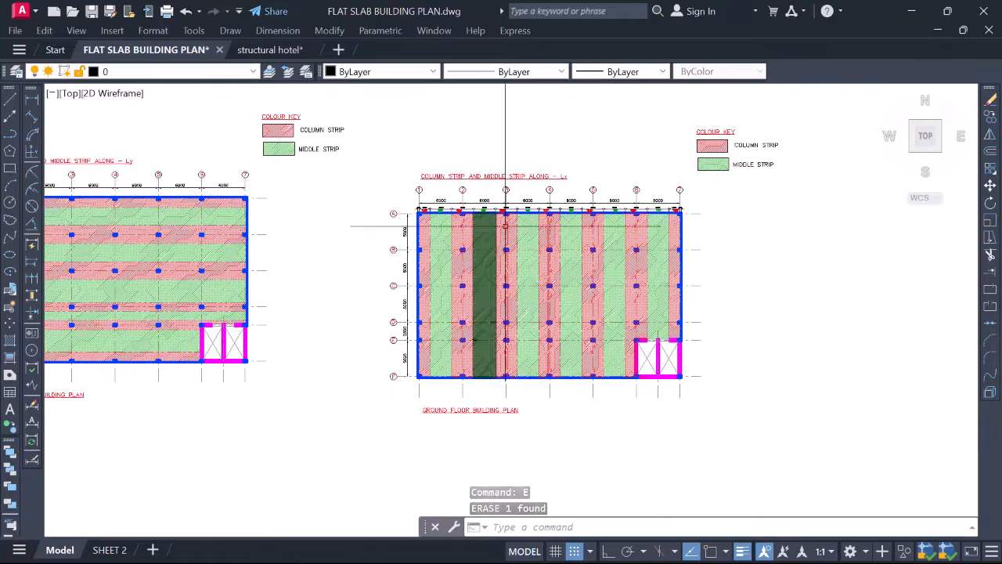
scroll(576, 175, "up", 6)
scroll(576, 175, "down", 6)
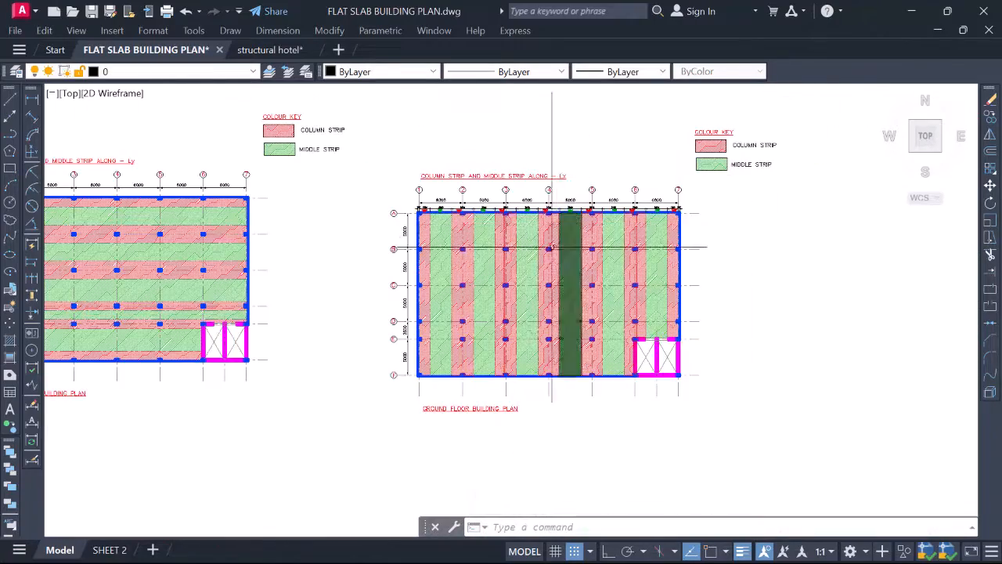
scroll(551, 250, "up", 2)
scroll(576, 258, "down", 6)
middle_click_drag(471, 270, 723, 270)
scroll(723, 270, "down", 2)
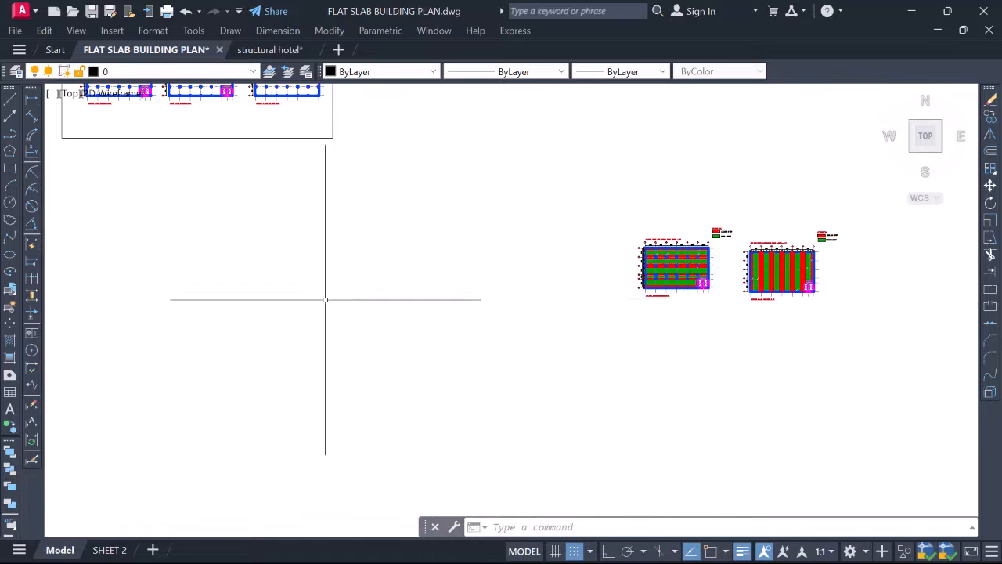
Examine the ground, first and second floor building plans and compare them with the column and middle strip plans
middle_click_drag(227, 274, 595, 288)
middle_click_drag(498, 92, 473, 254)
scroll(474, 237, "up", 6)
scroll(432, 235, "up", 2)
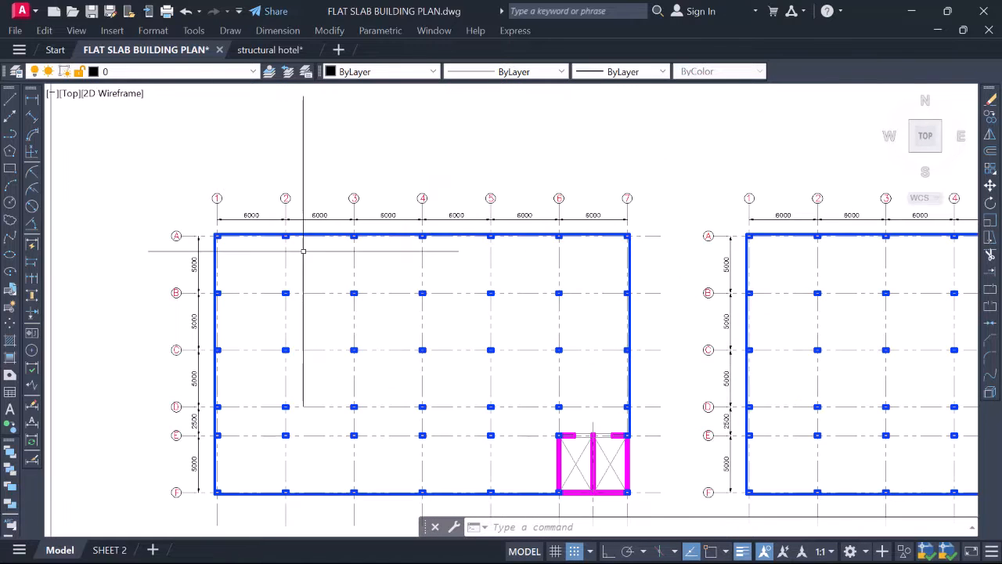
scroll(303, 252, "up", 2)
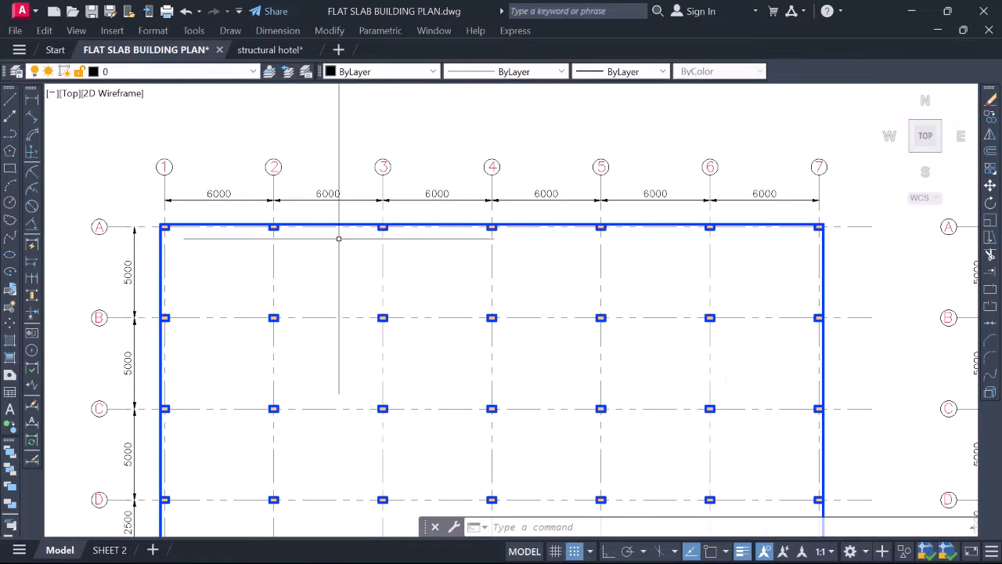
scroll(337, 222, "down", 5)
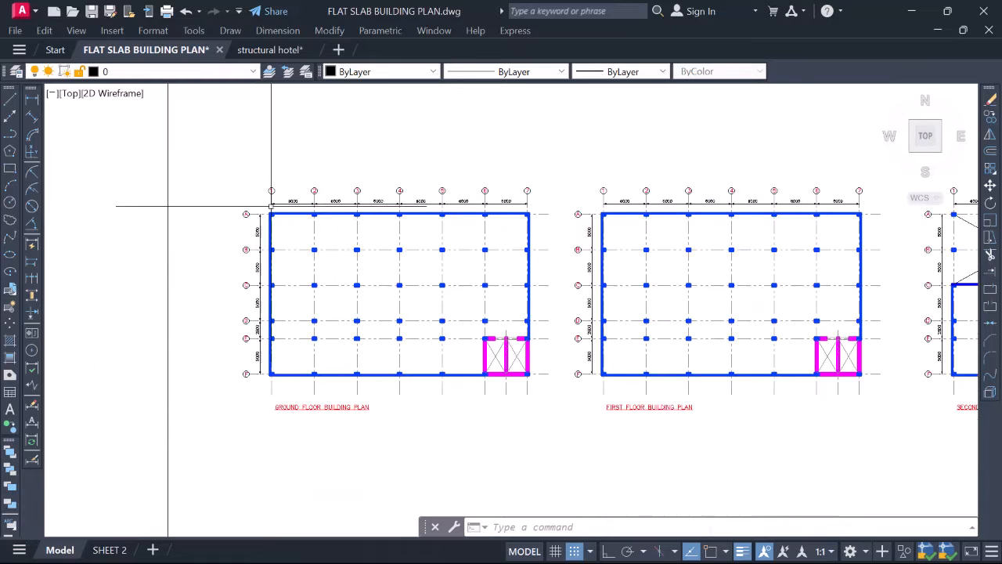
scroll(351, 402, "down", 2)
scroll(569, 390, "up", 3)
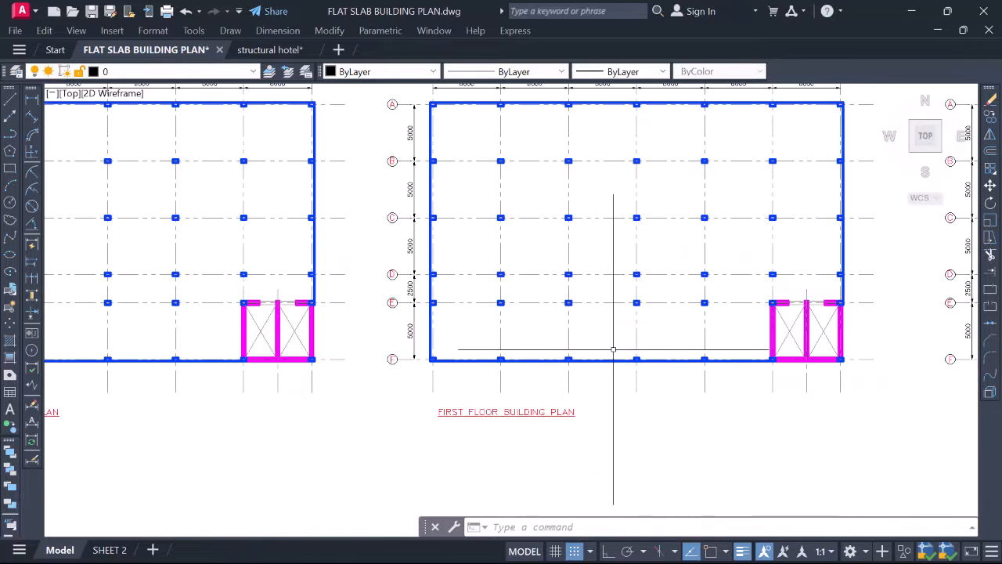
scroll(456, 313, "down", 3)
scroll(653, 280, "up", 3)
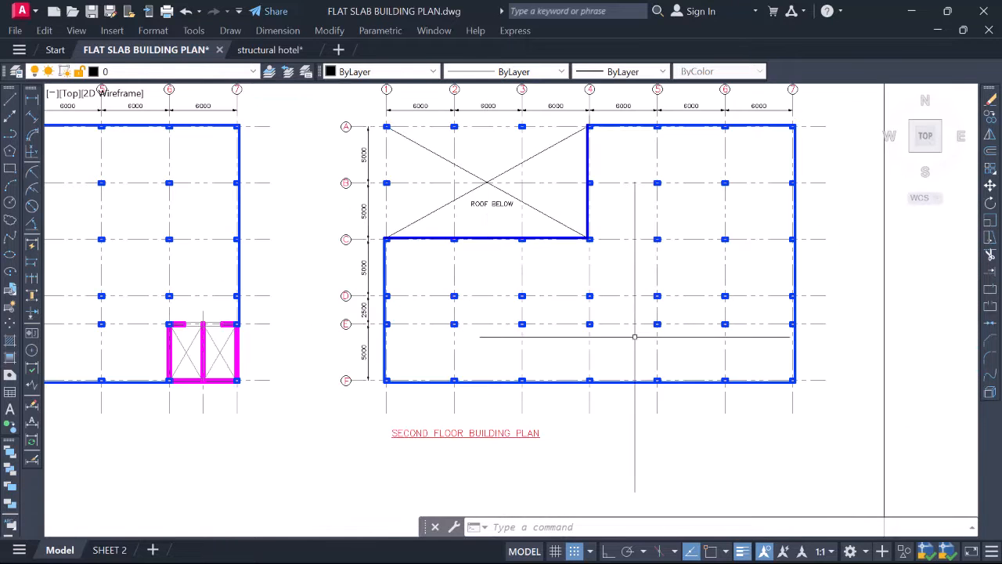
scroll(551, 415, "down", 6)
scroll(459, 336, "down", 3)
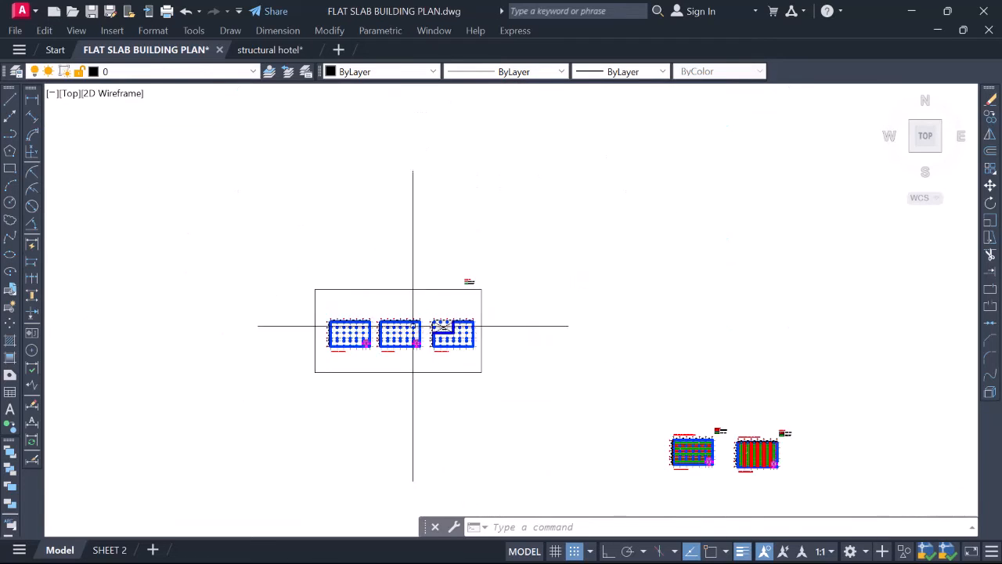
scroll(412, 331, "down", 2)
scroll(520, 345, "up", 5)
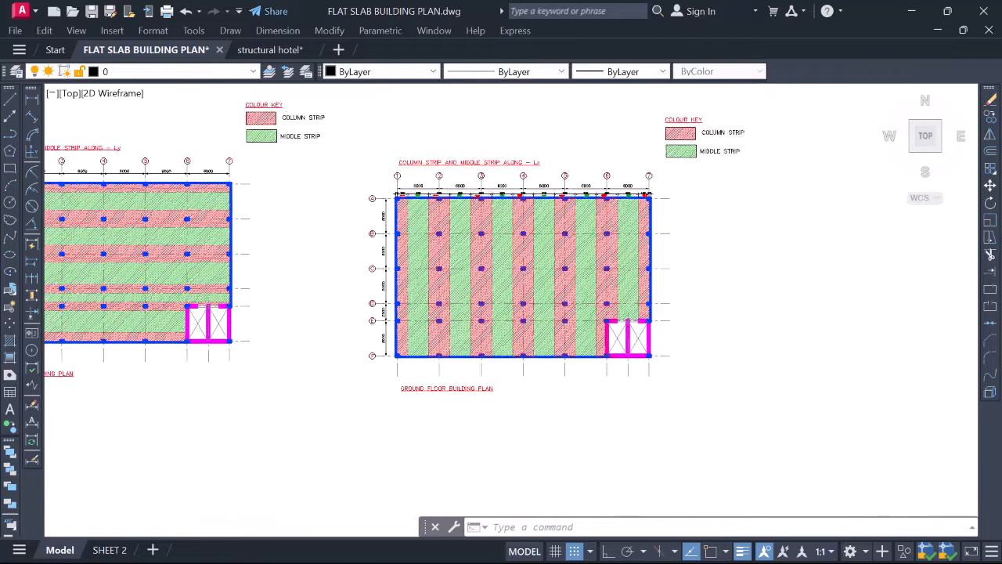
Copy the Ly and Lx strip plans with their titles and colour keys into the empty space right of the originals
middle_click_drag(462, 301, 471, 326)
scroll(427, 289, "down", 3)
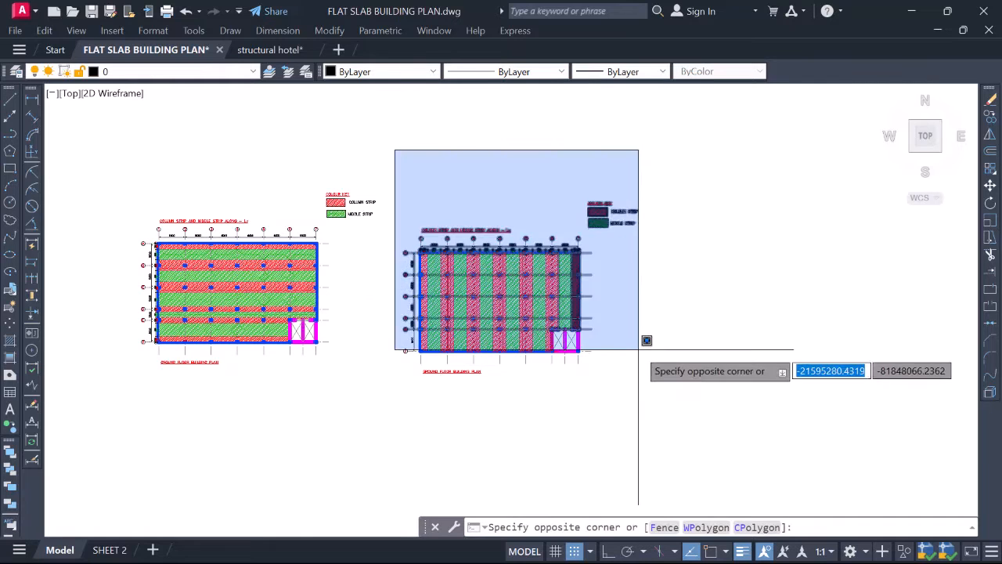
key("Escape")
scroll(369, 226, "down", 3)
left_click(257, 183)
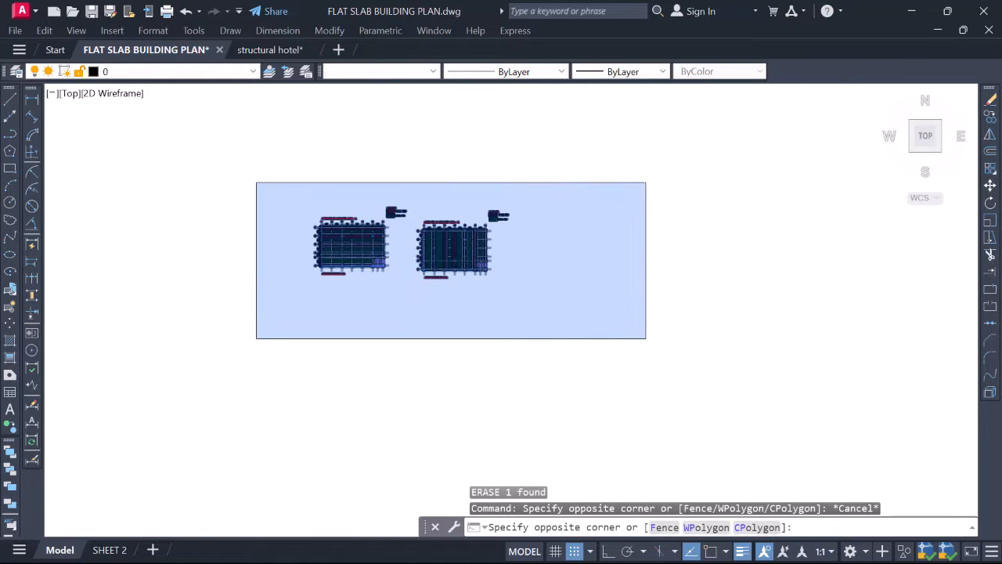
left_click(646, 338)
type("co")
key("Return")
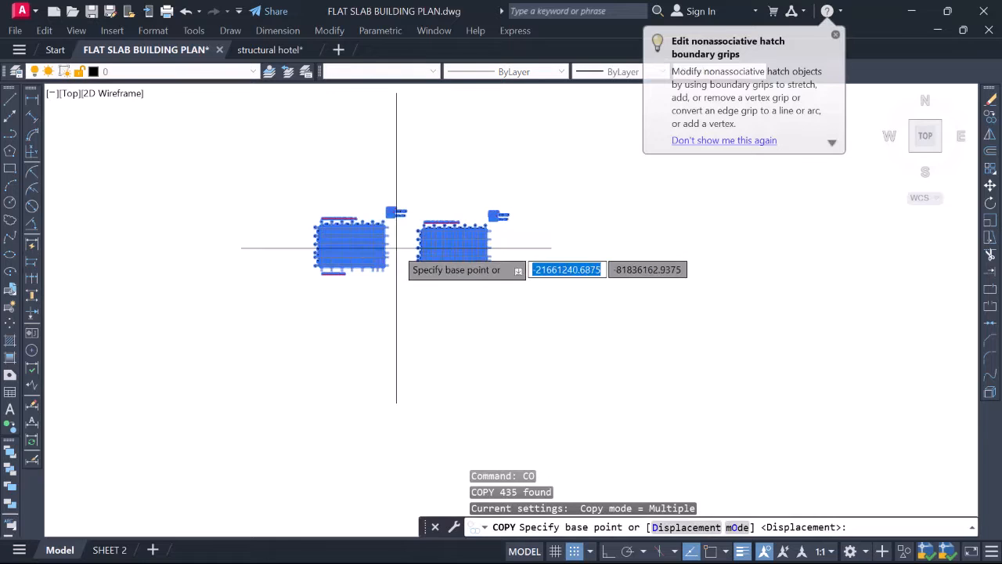
left_click(395, 242)
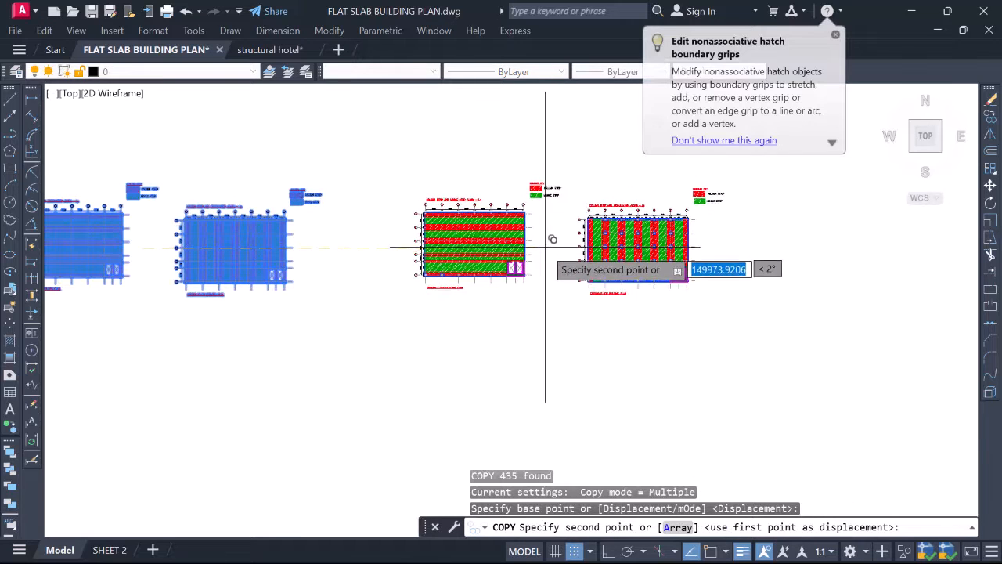
left_click(543, 235)
key("Escape")
Start copying the two blue edges and crossing diagonals of the second floor's ROOF BELOW area, with the base point at column A1's outer corner
scroll(426, 274, "down", 4)
scroll(425, 274, "up", 10)
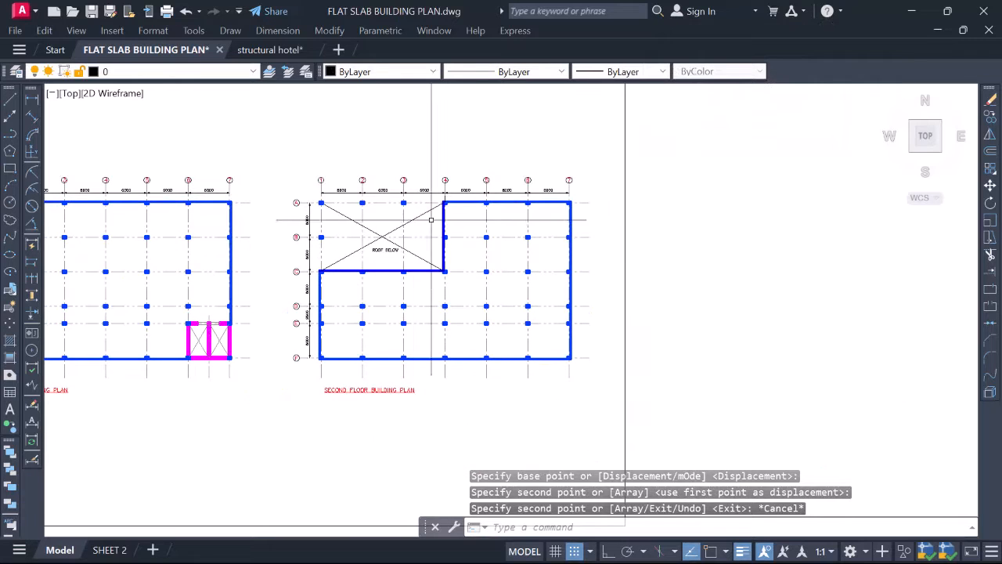
scroll(431, 220, "up", 2)
scroll(258, 296, "up", 2)
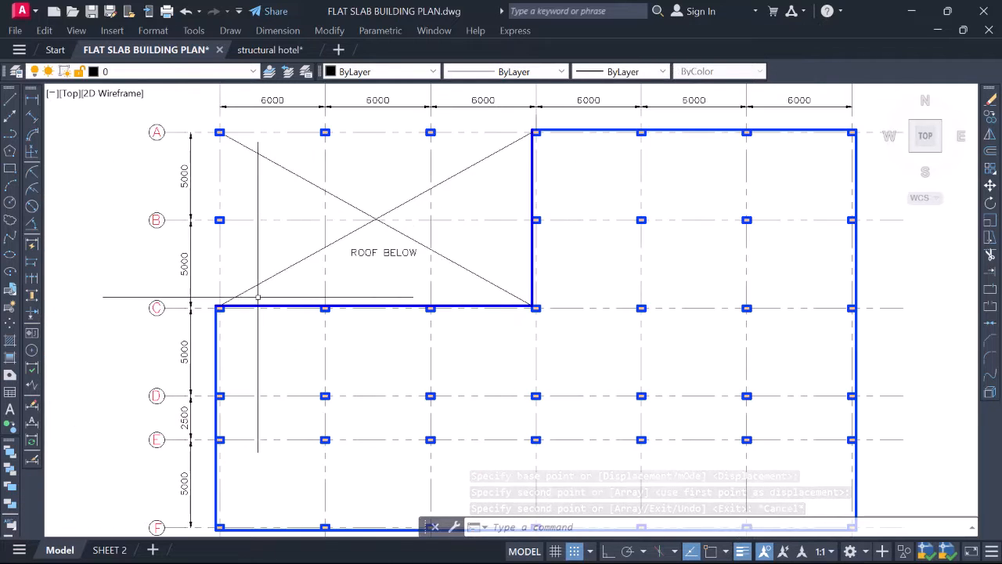
scroll(258, 297, "up", 2)
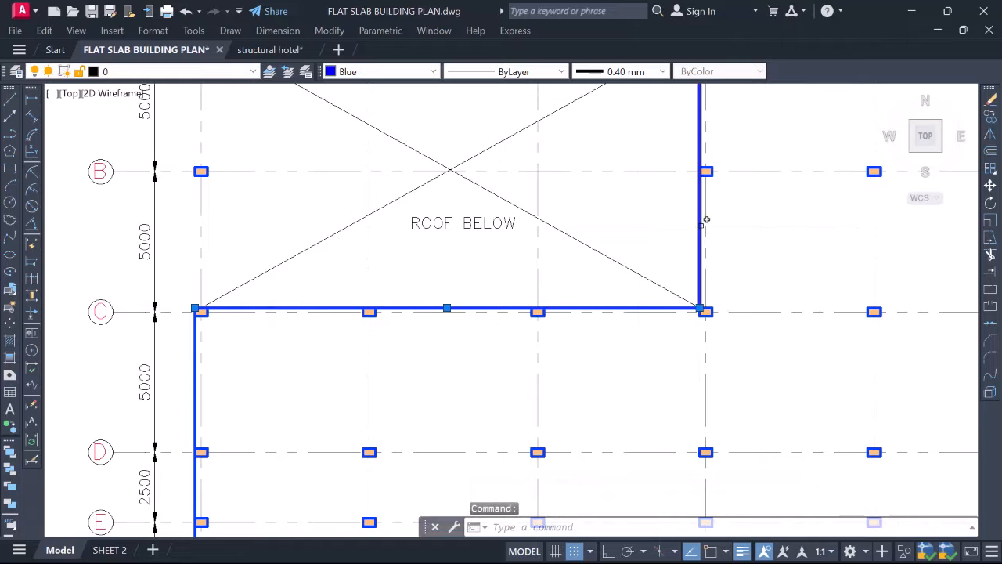
middle_click_drag(475, 159, 485, 270)
scroll(492, 265, "up", 2)
left_click(529, 262)
left_click(431, 237)
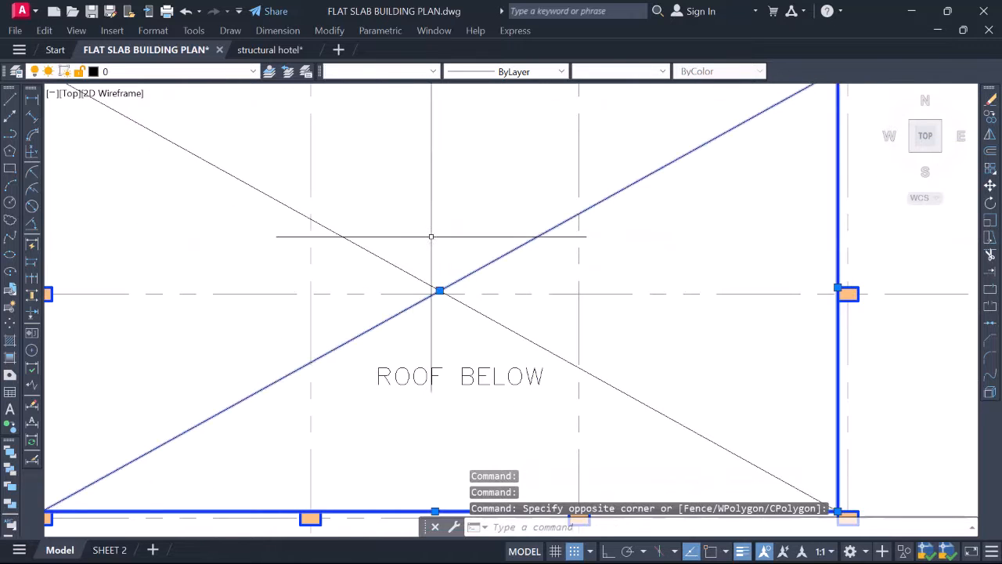
left_click(367, 273)
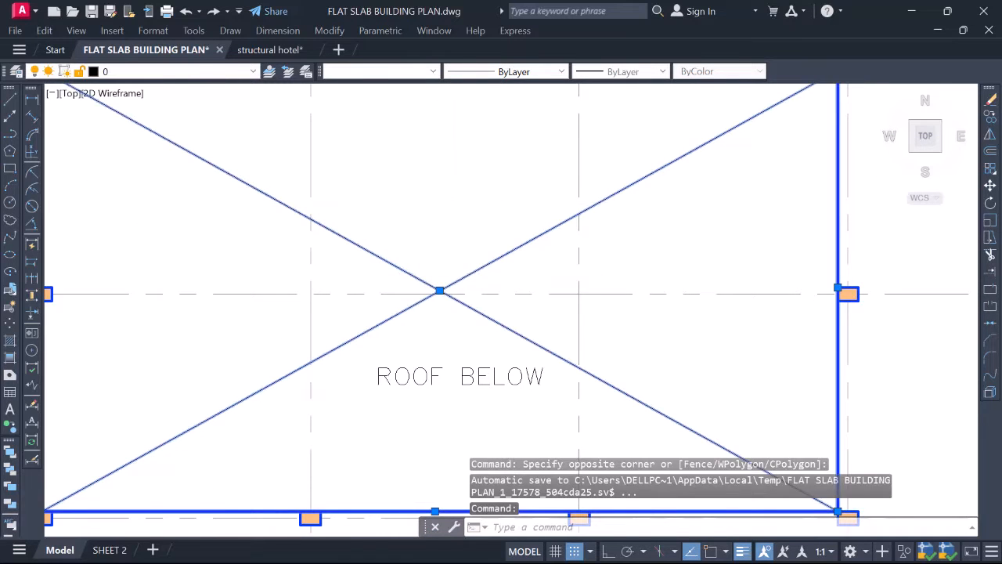
type("co")
key("Return")
scroll(481, 224, "down", 4)
scroll(326, 168, "up", 5)
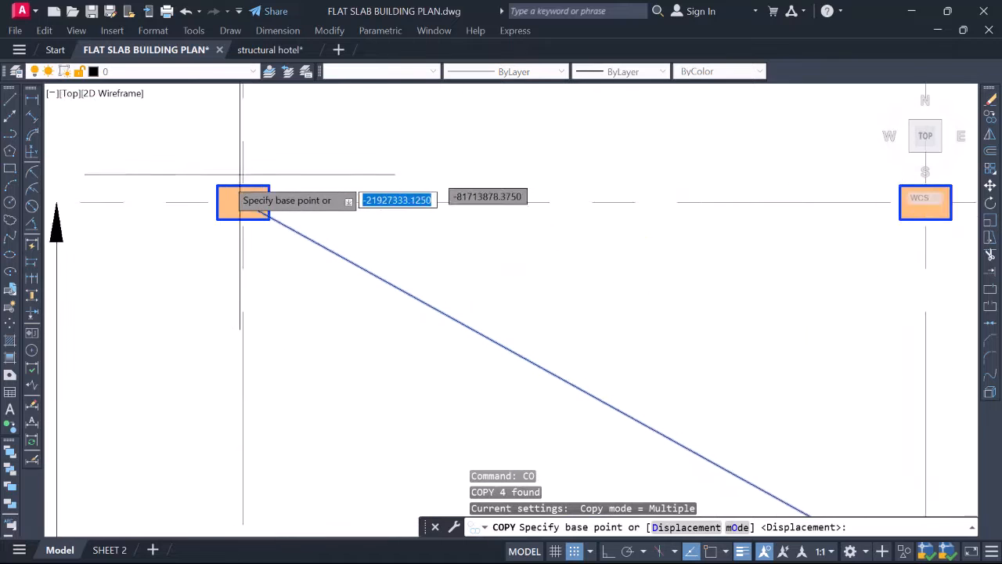
scroll(227, 182, "up", 1)
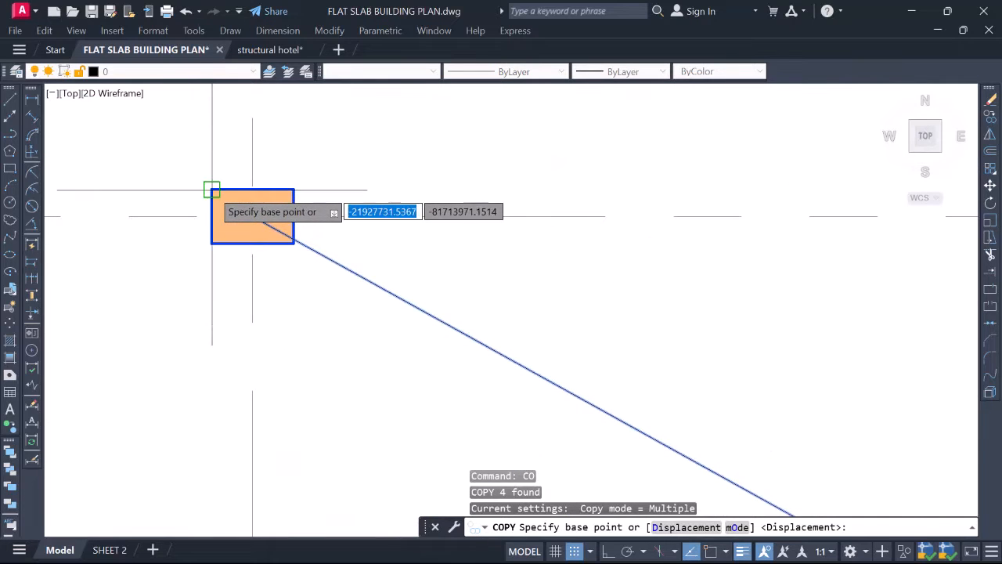
left_click(218, 182)
Place a copy of the roof-area outline and diagonals at the outer corner of column A1 on the copied Ly plan
scroll(288, 164, "down", 6)
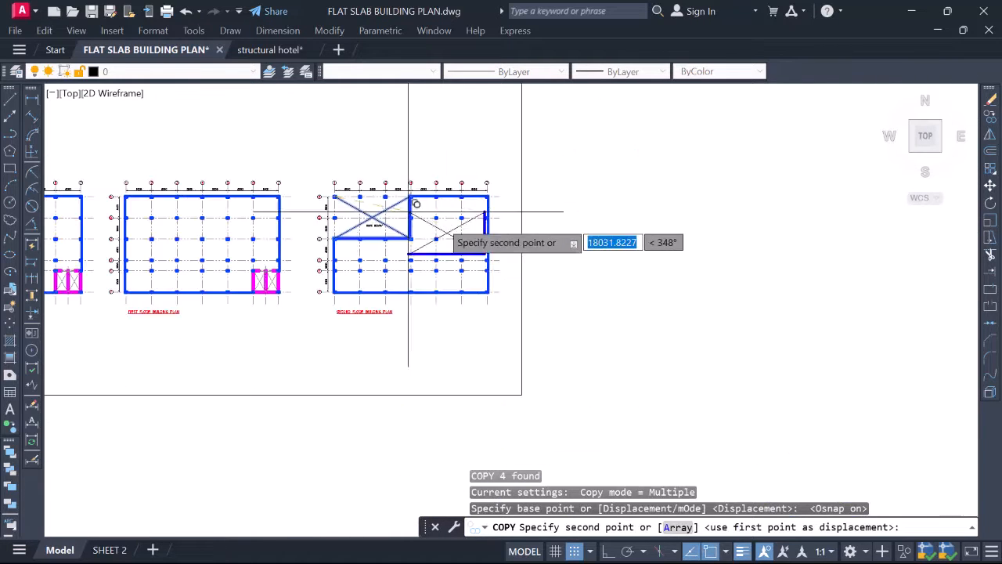
scroll(732, 277, "down", 2)
middle_click_drag(732, 277, 253, 219)
scroll(346, 237, "down", 2)
middle_click_drag(733, 378, 441, 295)
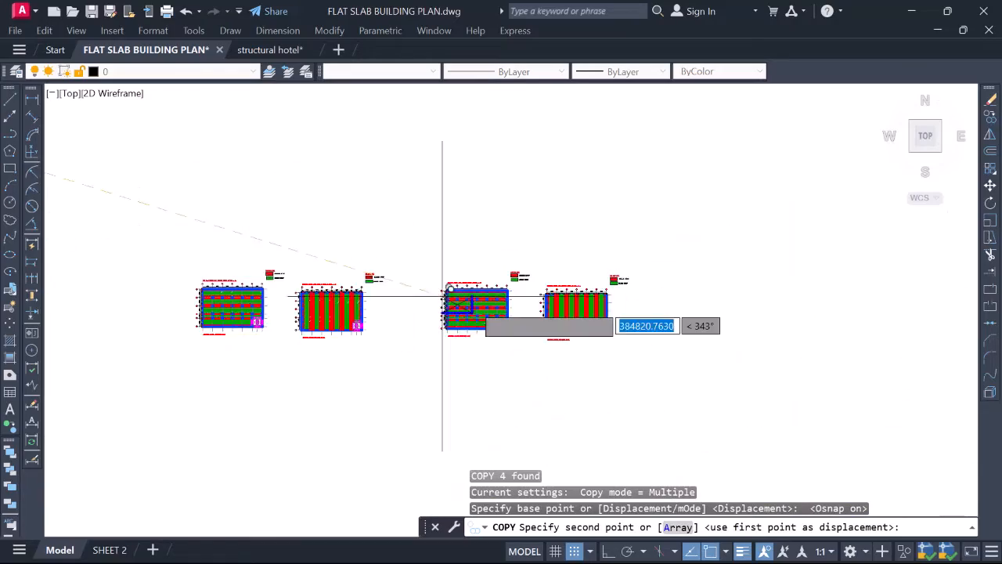
scroll(470, 297, "up", 6)
scroll(376, 267, "up", 12)
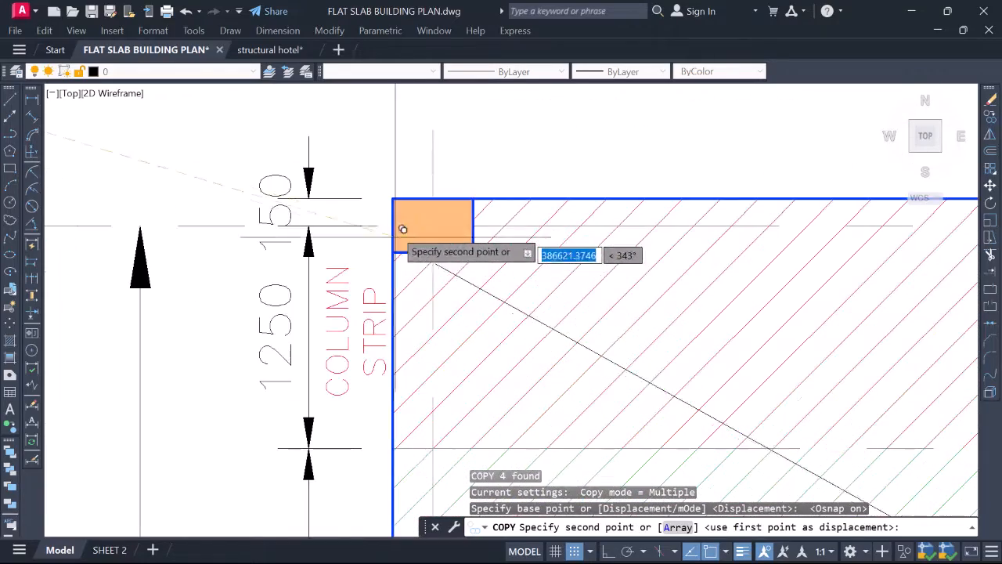
left_click(393, 198)
scroll(307, 196, "down", 8)
scroll(275, 209, "down", 2)
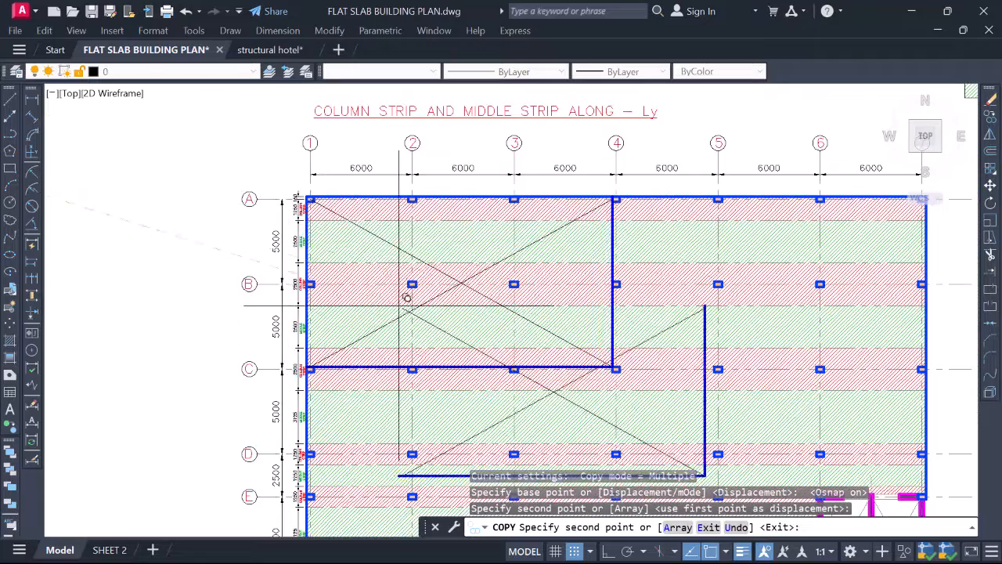
Place another copy of the roof outline and diagonals at column A1's outer corner on the copied Lx plan, finishing the copying
middle_click_drag(478, 333, 238, 264)
scroll(604, 286, "down", 2)
scroll(619, 227, "up", 9)
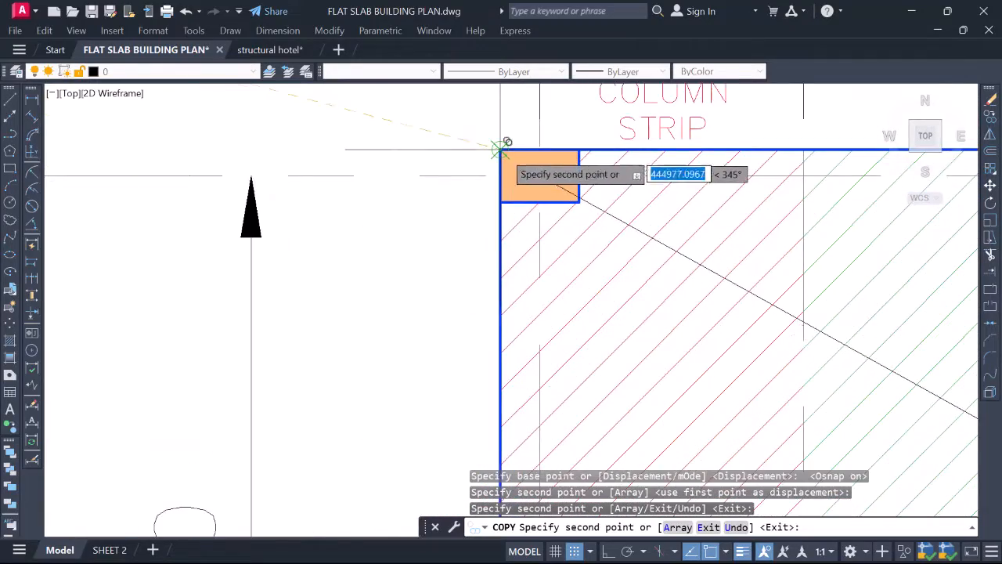
scroll(501, 147, "down", 10)
key("Escape")
Trim the first column and middle strip hatches below grid A between grids 1 and 4 on the copied Ly plan, using the two blue roof edges
middle_click_drag(402, 335, 621, 262)
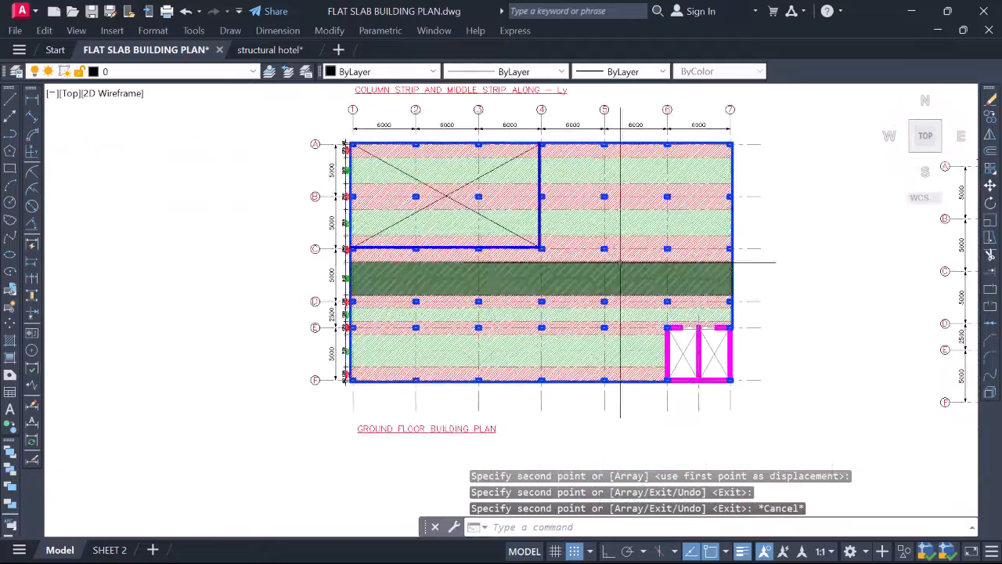
scroll(621, 262, "up", 4)
scroll(289, 168, "up", 1)
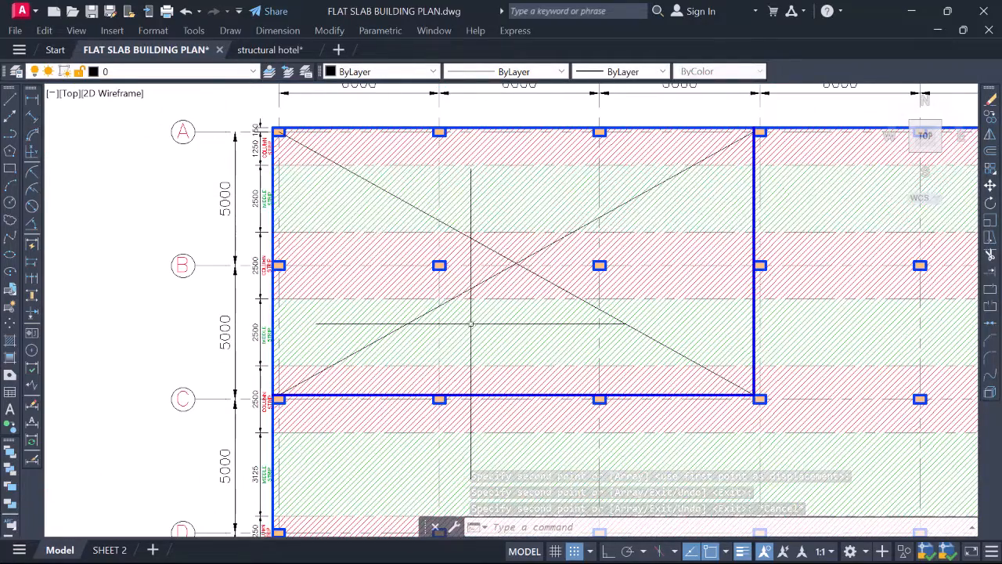
scroll(643, 207, "up", 4)
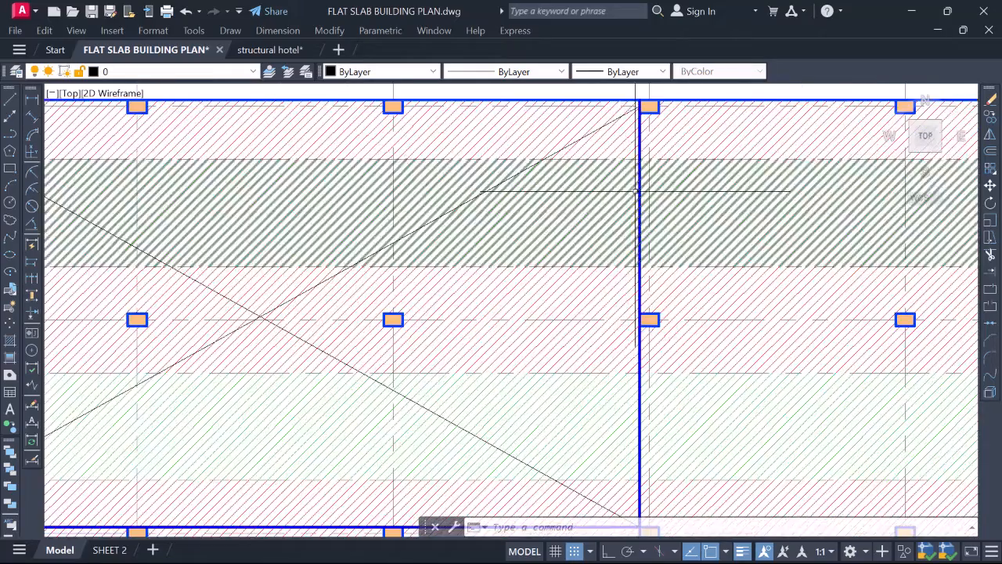
scroll(642, 206, "down", 8)
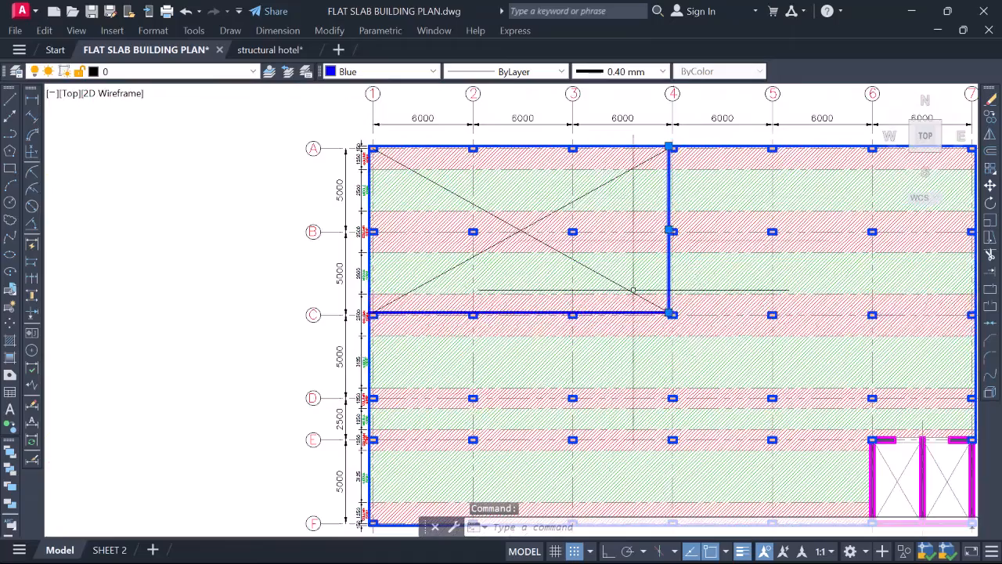
scroll(603, 338, "up", 8)
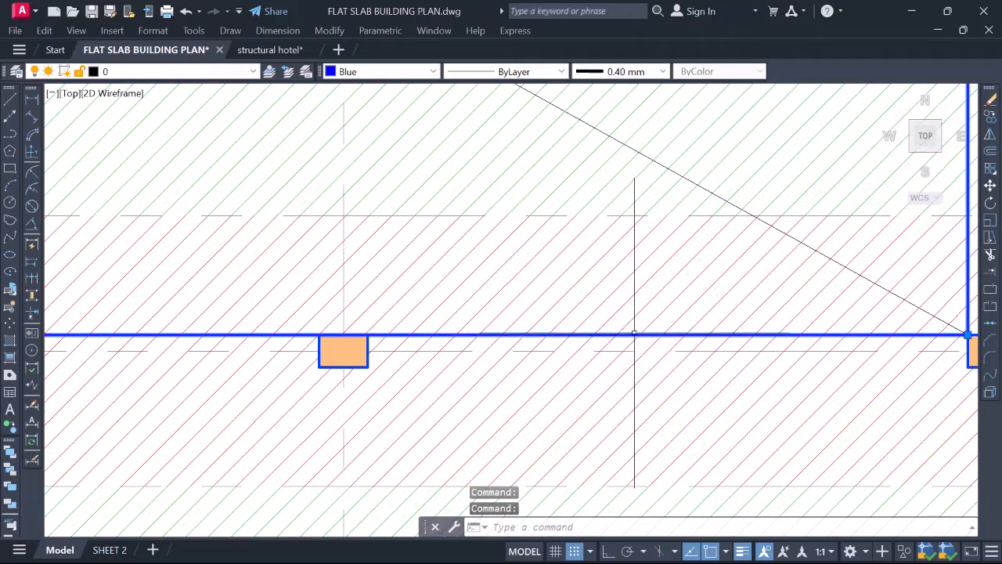
type("tr")
key("Return")
scroll(597, 313, "down", 5)
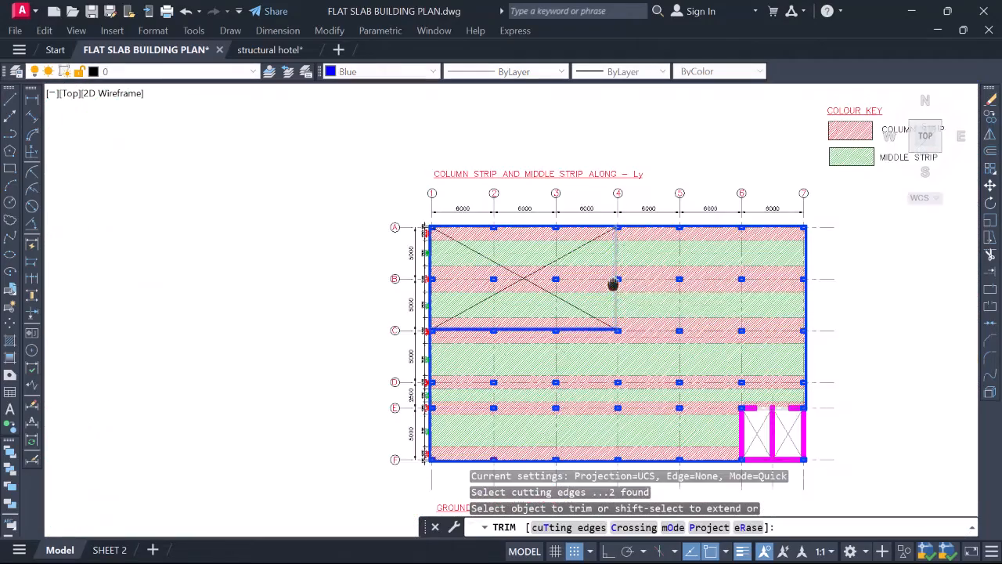
scroll(615, 284, "up", 5)
left_click(605, 259)
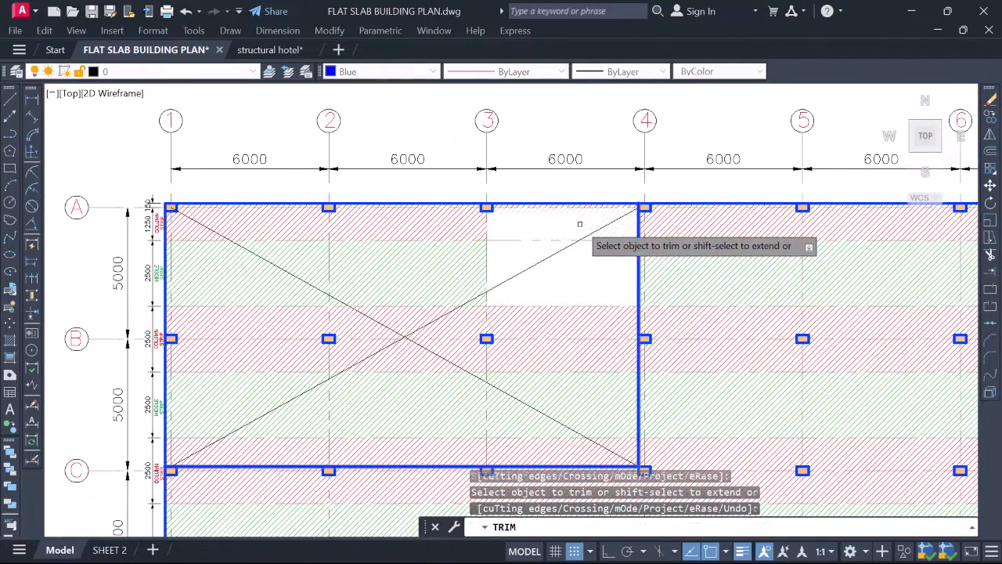
left_click(459, 219)
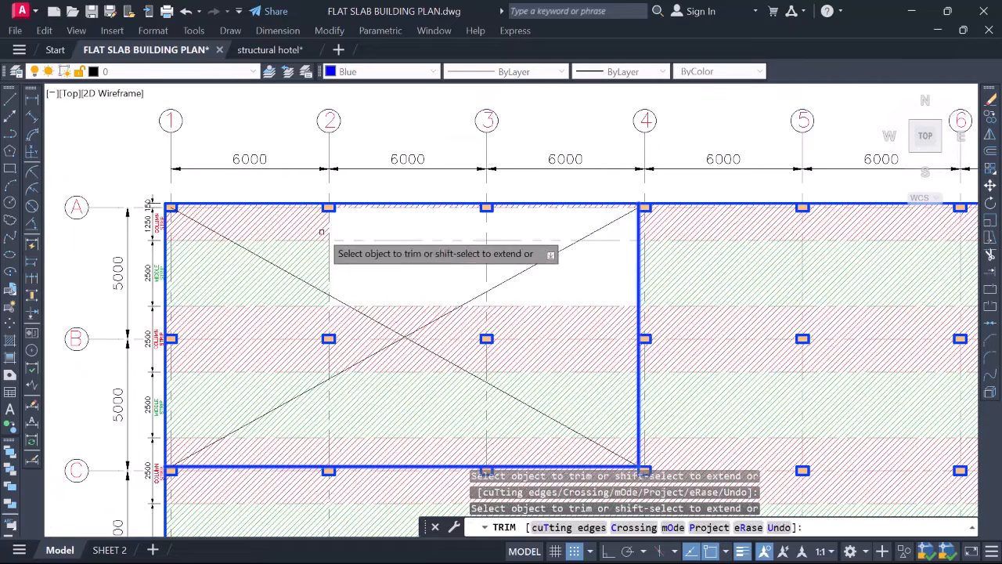
left_click(317, 228)
left_click(305, 258)
Trim the column strip hatch along grid B and the middle strip hatch between B and C inside the roof area, from grid 1 to 4
left_click(260, 325)
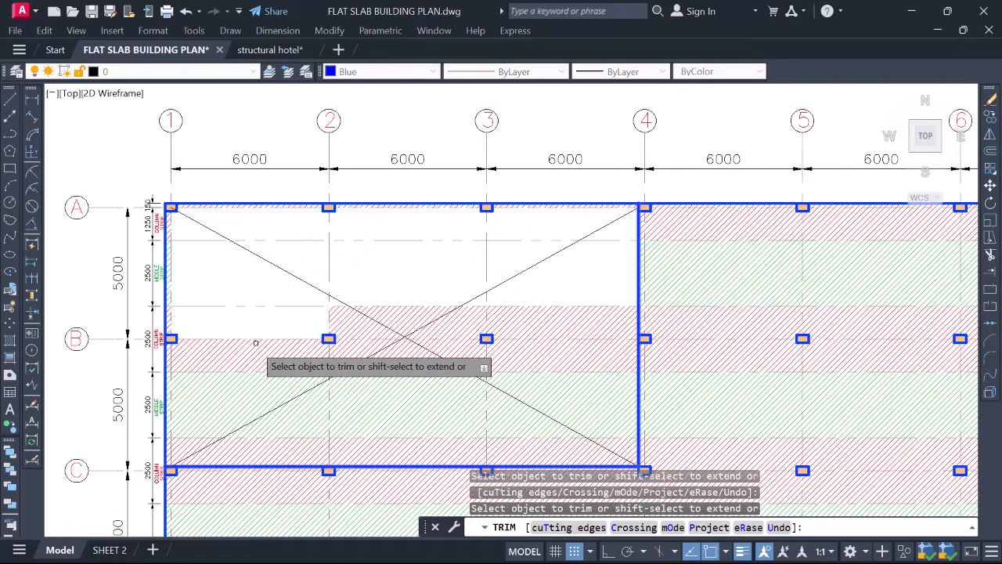
left_click(258, 356)
left_click(252, 386)
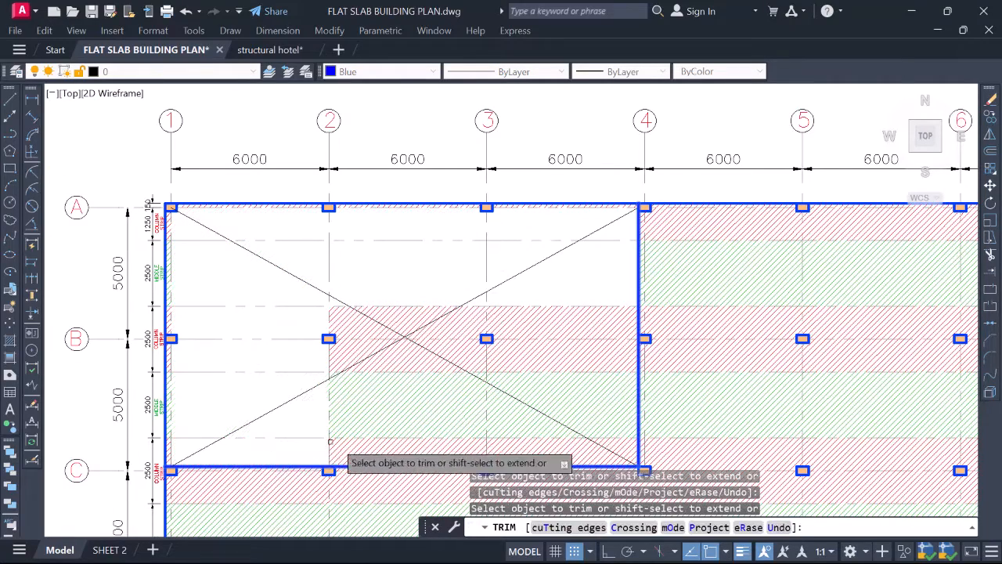
left_click(372, 400)
left_click(403, 363)
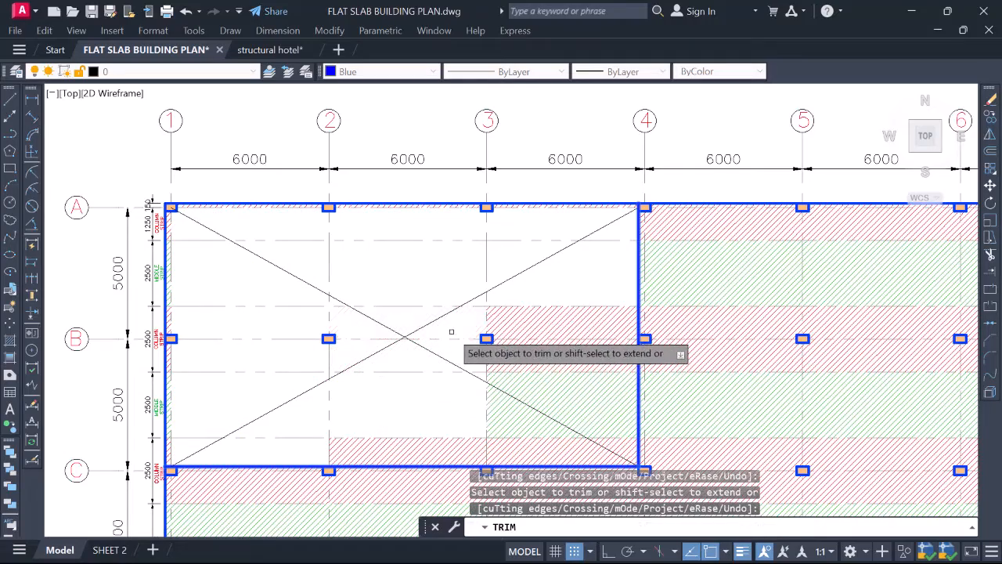
left_click(553, 318)
left_click(603, 389)
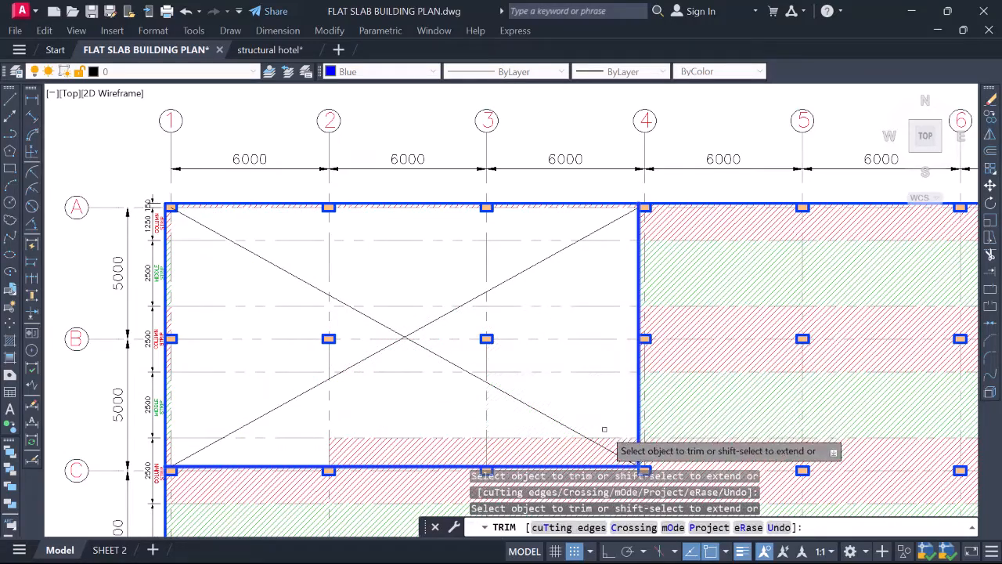
Trim the remaining column strip hatch just above grid C inside the roof area, between grids 2 and 4
middle_click_drag(591, 381, 569, 260)
scroll(580, 313, "up", 2)
left_click(581, 339)
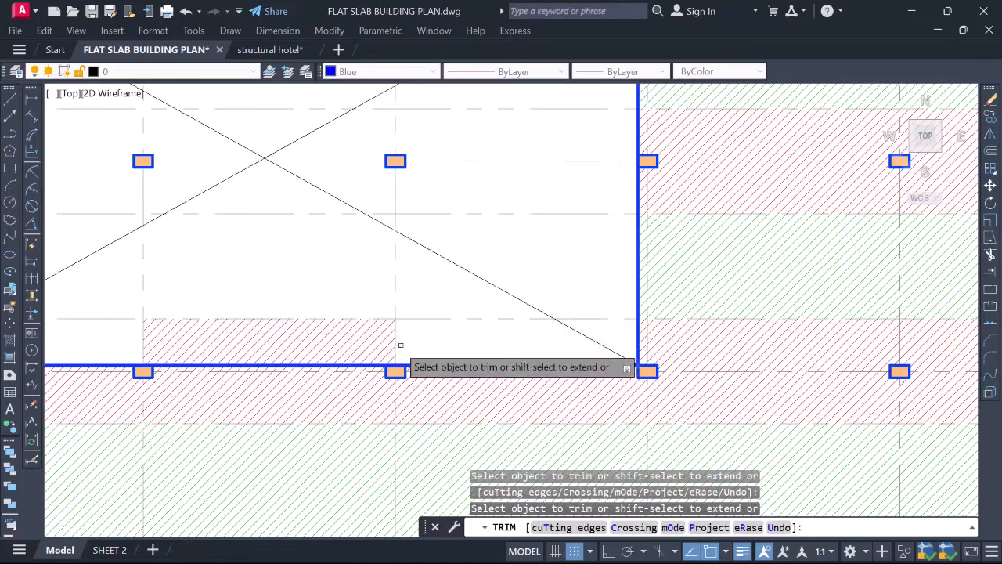
Trim the narrow hatch slivers between the slab edge and grid 1 from grid C up to grid B, across both strip types
scroll(373, 346, "down", 4)
scroll(282, 309, "up", 7)
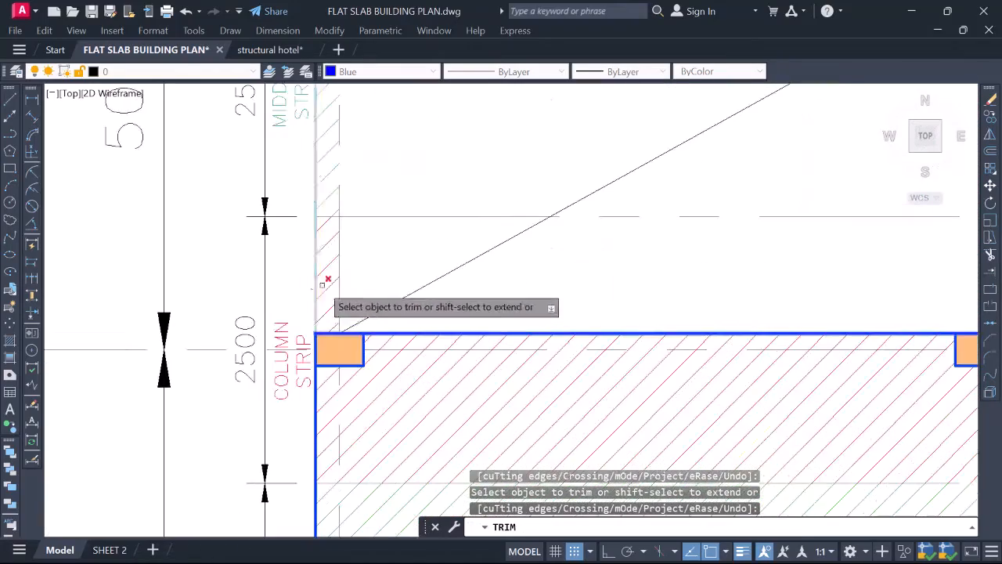
left_click(326, 271)
middle_click_drag(331, 167, 315, 359)
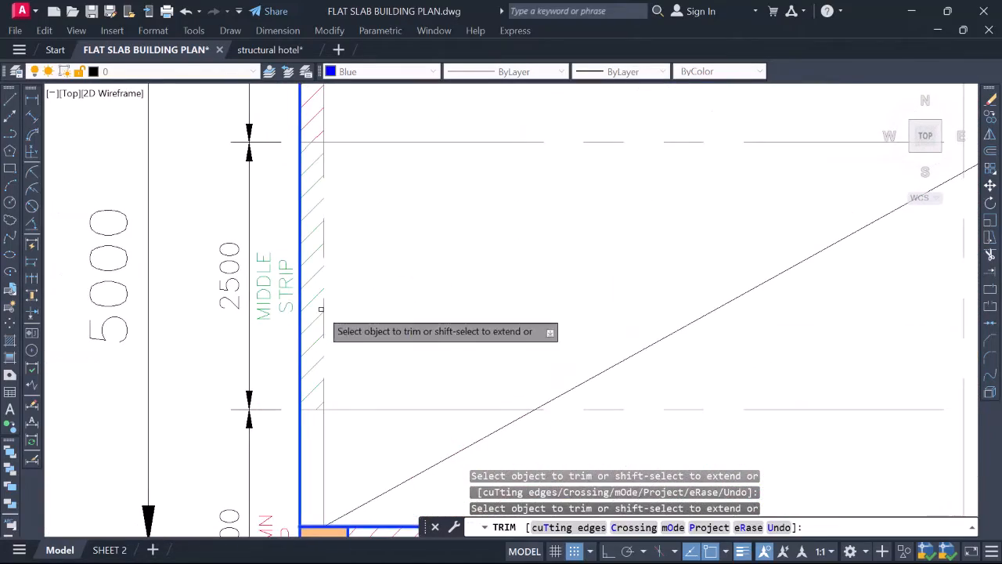
scroll(311, 296, "down", 4)
scroll(330, 219, "up", 3)
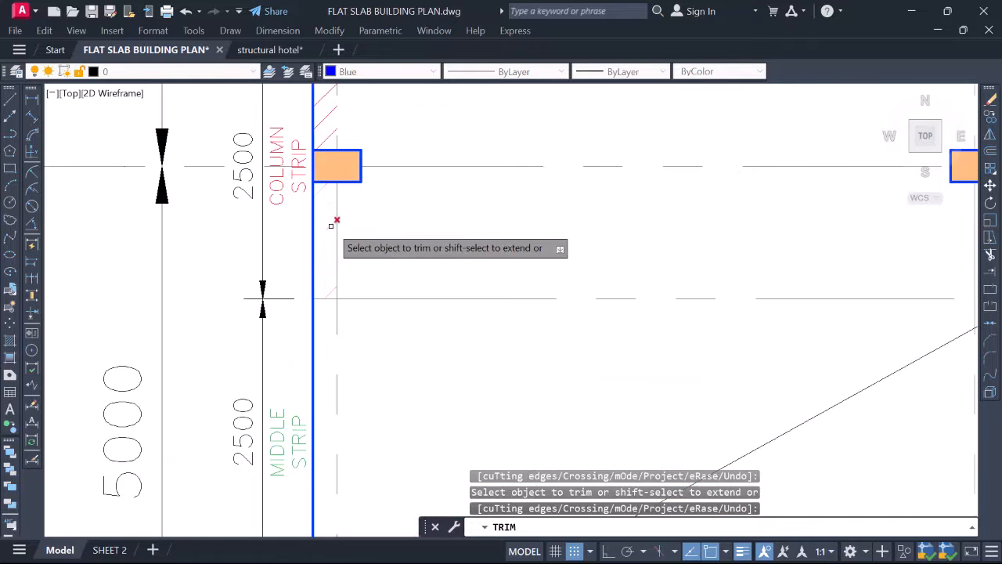
Trim the remaining column and middle strip hatch slivers outside grid 1 from grid B up to the corner at grid A
scroll(332, 226, "down", 4)
scroll(322, 293, "up", 2)
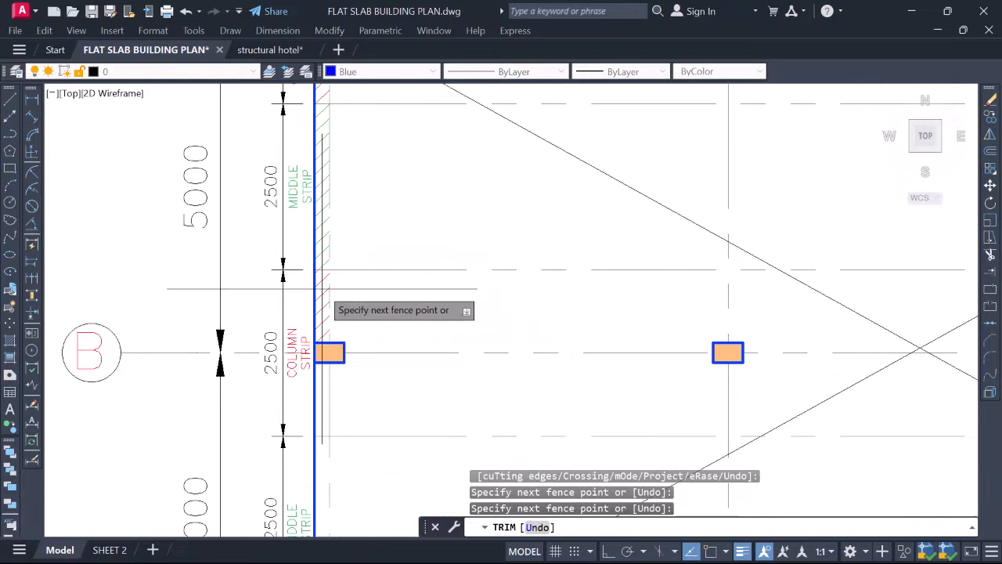
key("Return")
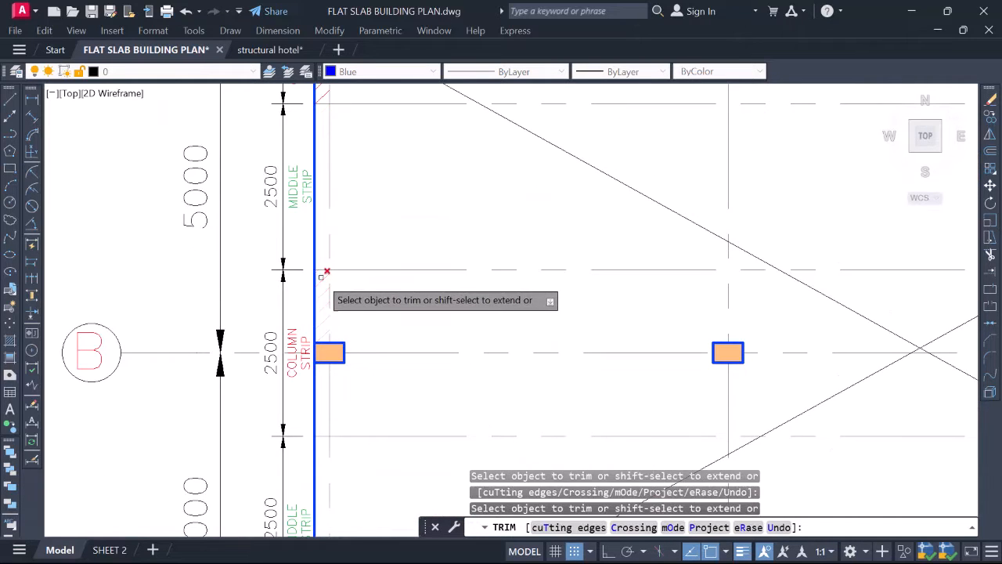
scroll(366, 223, "down", 2)
scroll(366, 223, "up", 2)
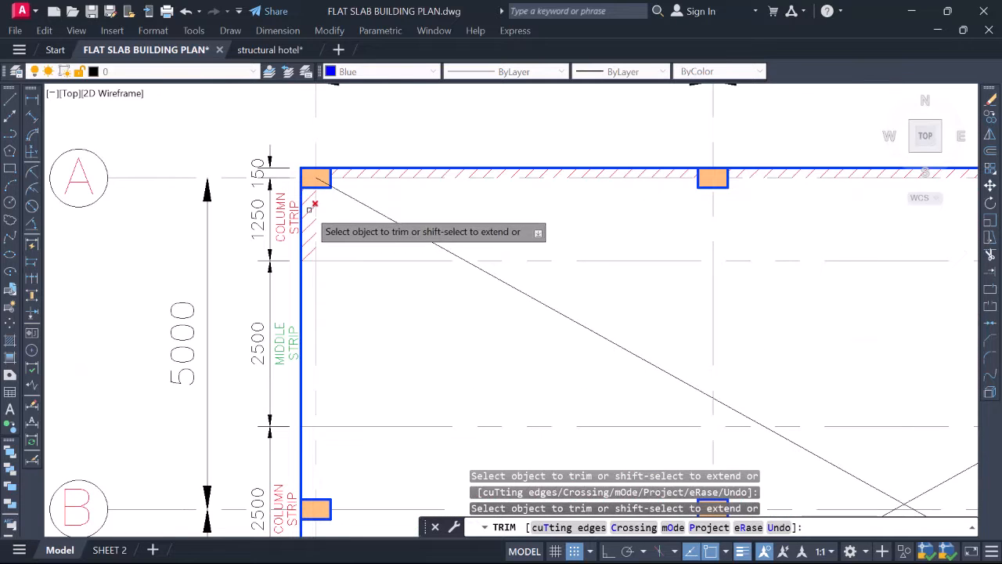
left_click(310, 209)
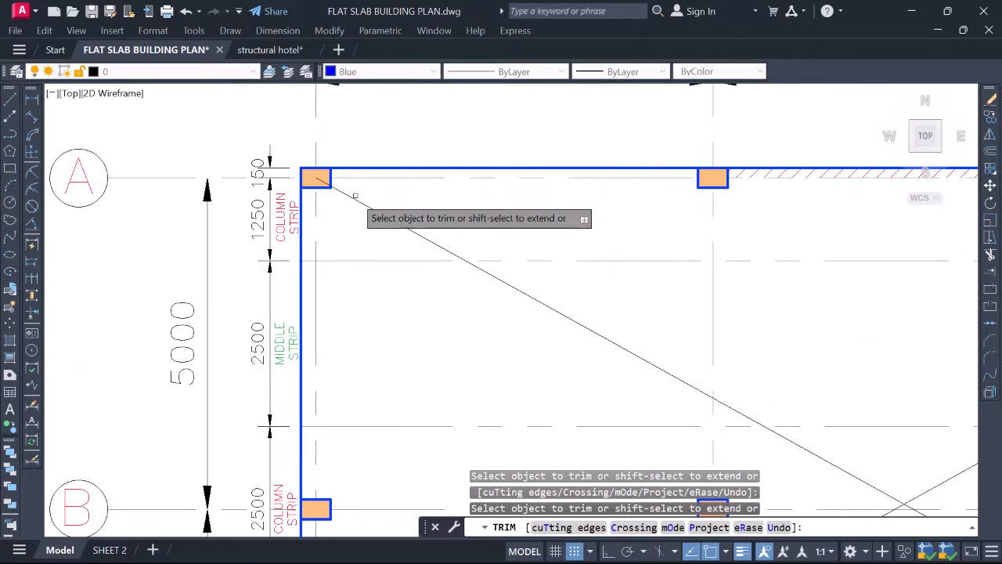
Trim the thin column strip hatch between the slab edge and grid A from grid 2 to grid 4, finishing the trimming on the Ly plan
scroll(357, 195, "down", 3)
scroll(490, 233, "up", 5)
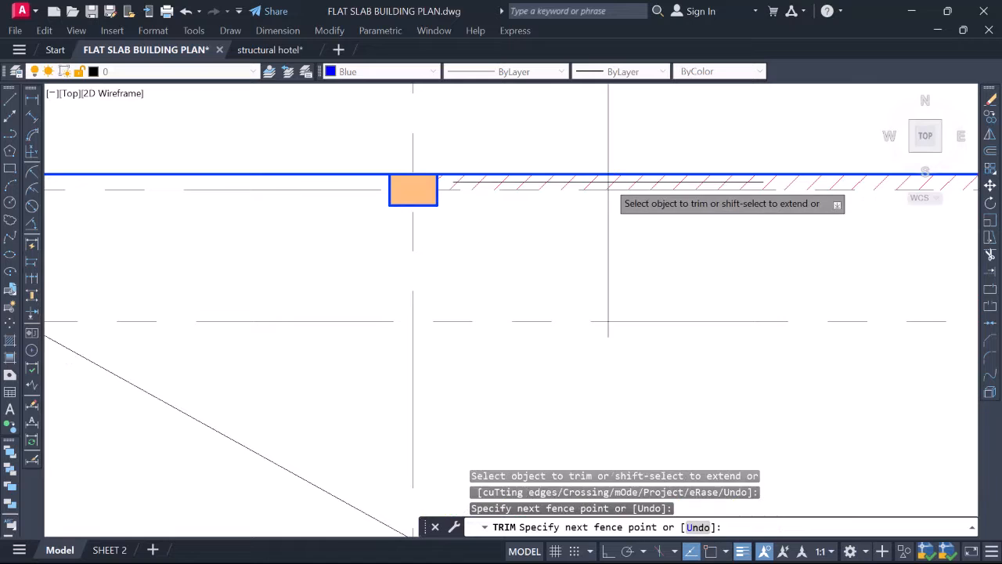
key("Return")
scroll(573, 182, "down", 3)
scroll(504, 181, "up", 4)
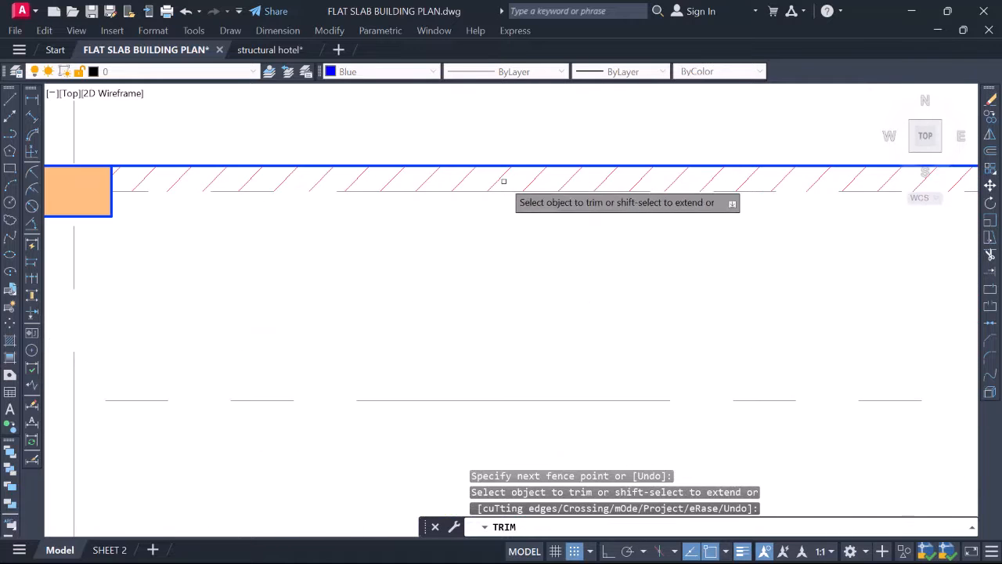
scroll(502, 180, "down", 3)
scroll(603, 183, "up", 4)
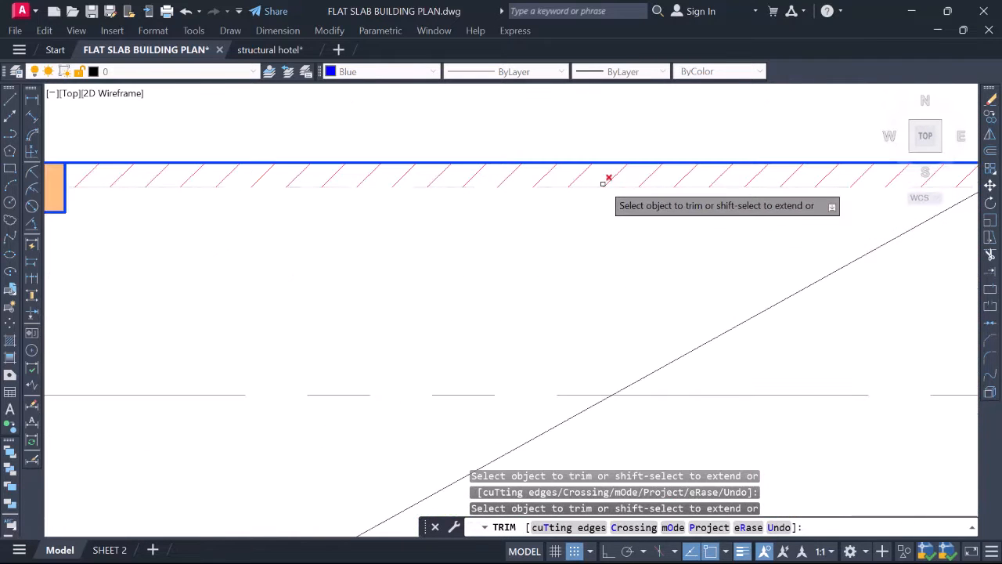
scroll(613, 177, "down", 4)
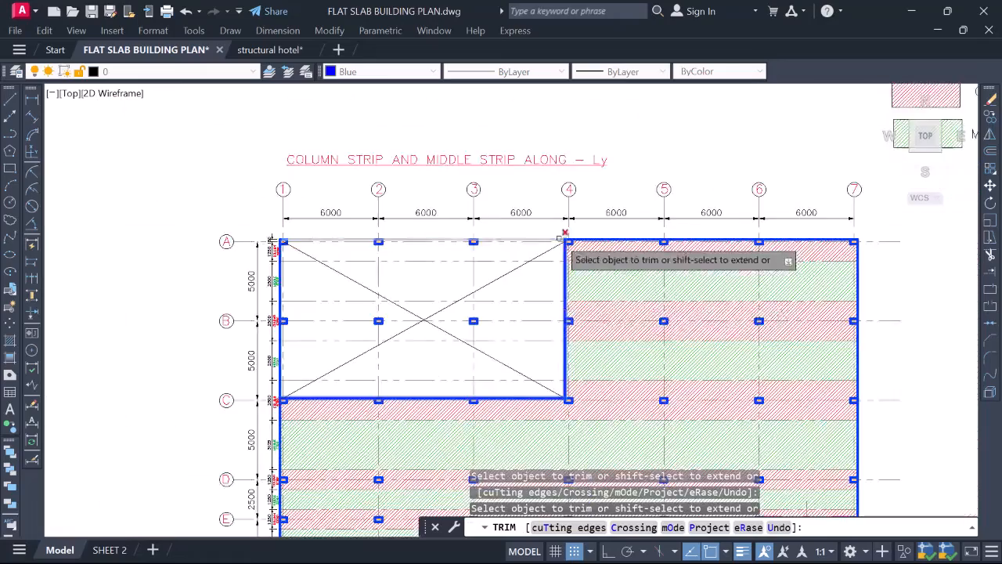
scroll(321, 337, "up", 2)
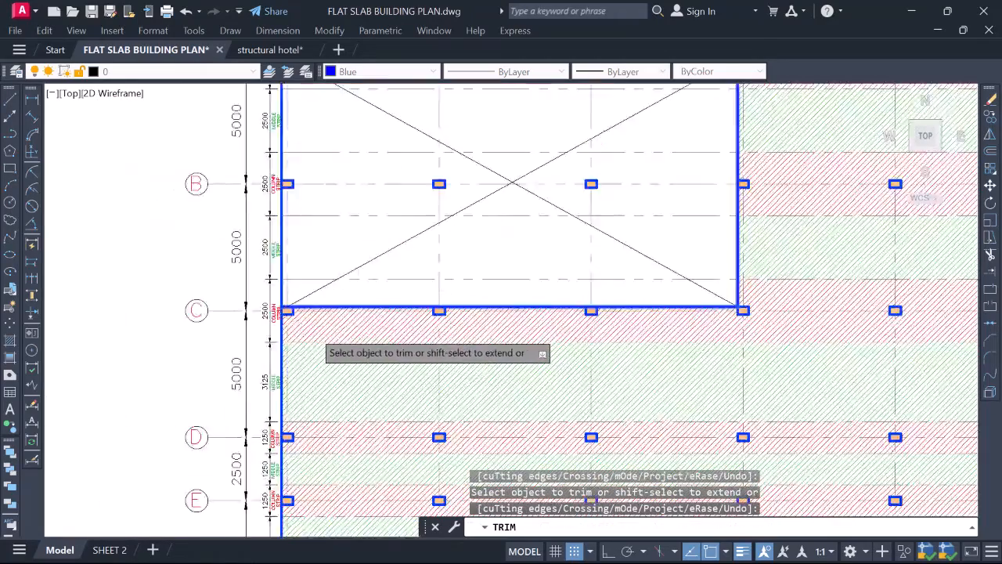
scroll(318, 335, "down", 2)
middle_click_drag(465, 228, 470, 256)
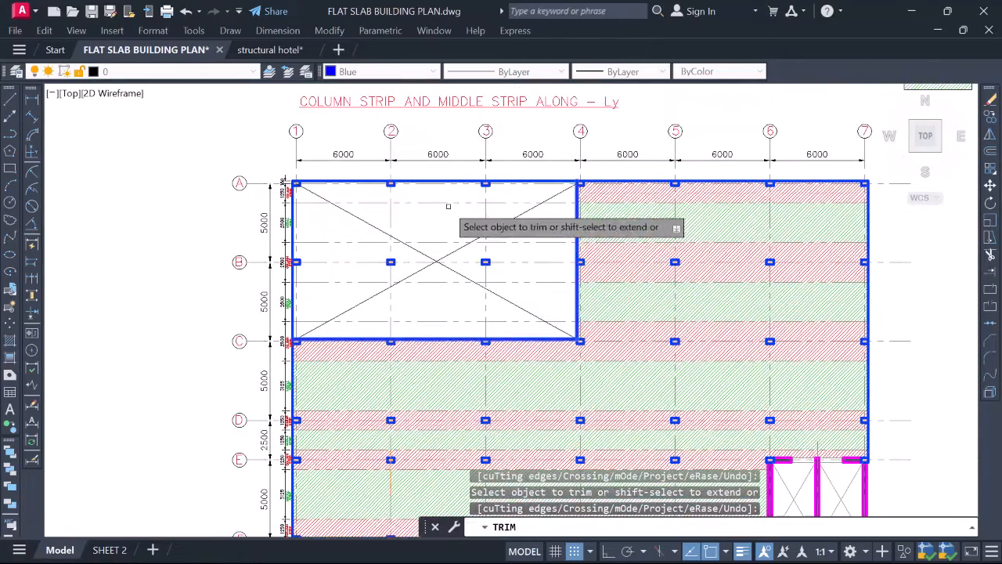
key("Escape")
Erase the two interior columns at B2 and B3 inside the roof area of the Ly plan
scroll(444, 201, "up", 2)
left_click(309, 248)
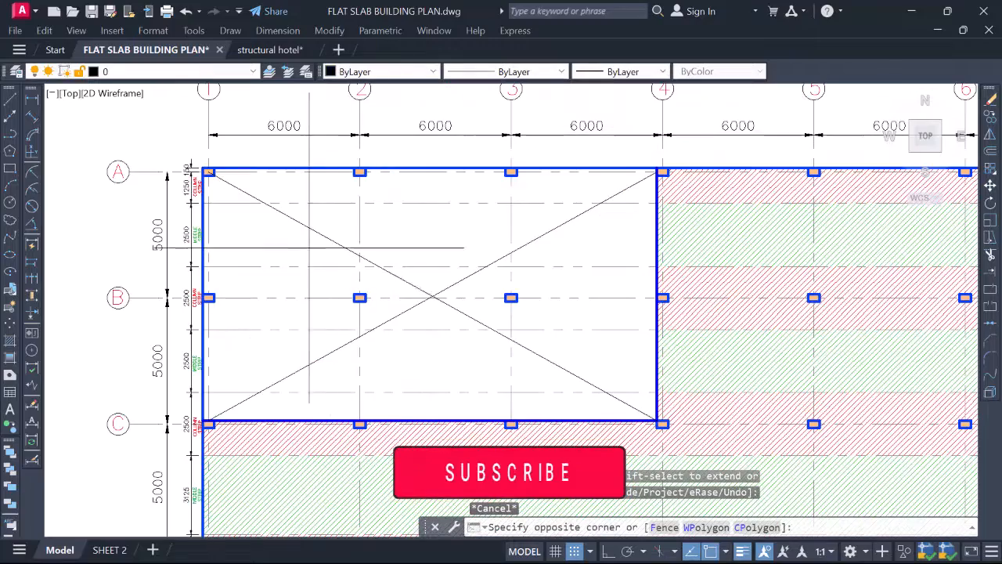
left_click(593, 347)
scroll(521, 271, "down", 2)
scroll(520, 272, "down", 1)
scroll(380, 285, "up", 6)
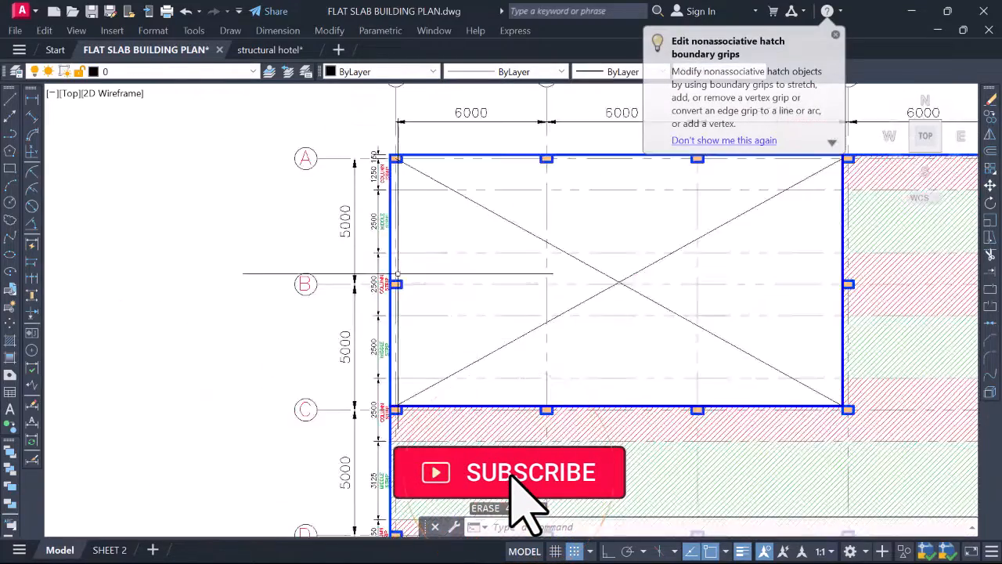
Try to erase the column at B1 on the outer edge of the roof area
left_click(362, 265)
scroll(427, 268, "down", 5)
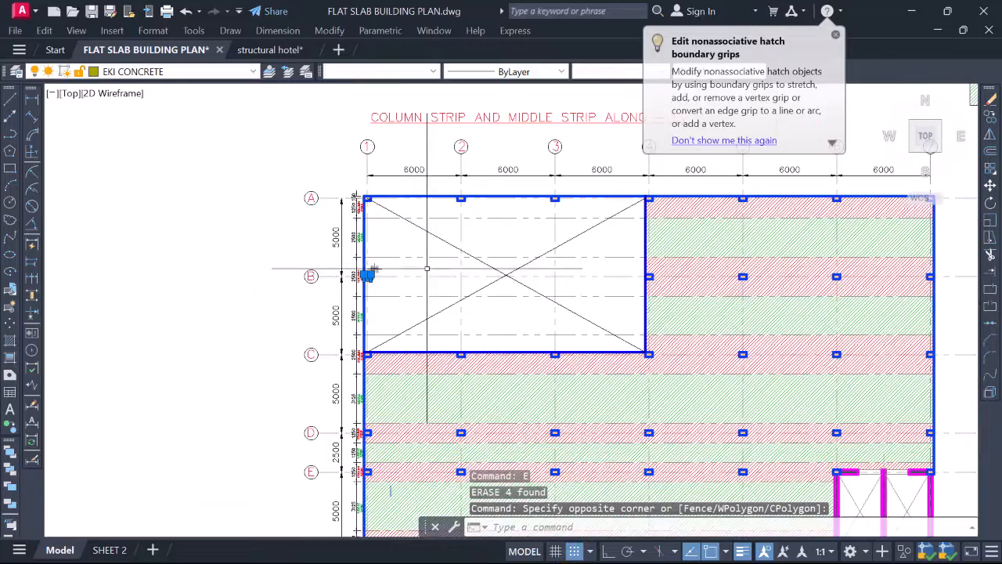
scroll(454, 288, "down", 4)
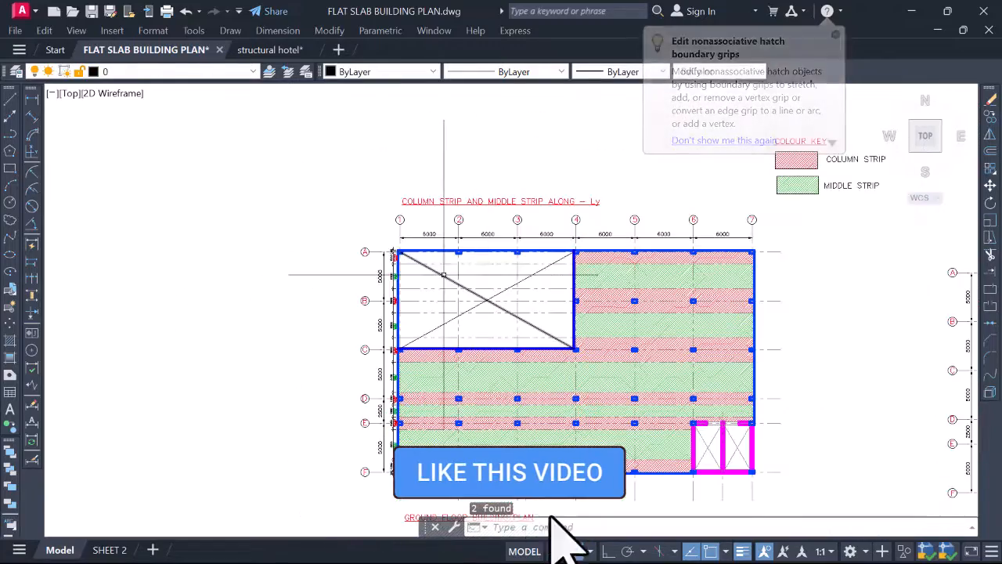
left_click(443, 281)
scroll(444, 282, "up", 2)
scroll(521, 280, "down", 6)
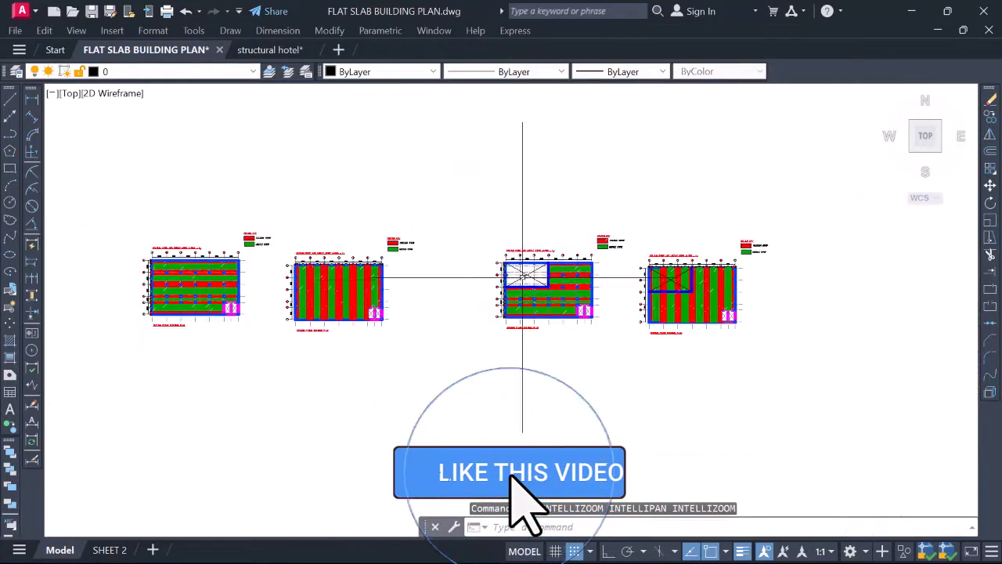
Examine the original floor plan marked ROOF BELOW for the columns kept around the roof area, and compare it with the Ly strip plan
mouse_move(165, 279)
middle_mouse_down()
mouse_move(364, 280)
mouse_move(300, 212)
middle_mouse_up()
scroll(301, 240, "up", 8)
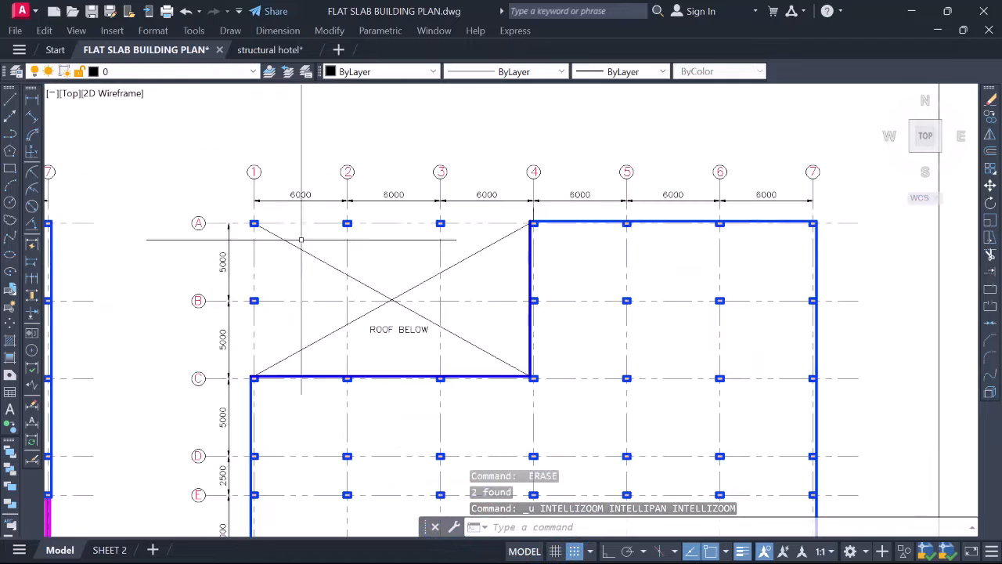
scroll(278, 210, "down", 11)
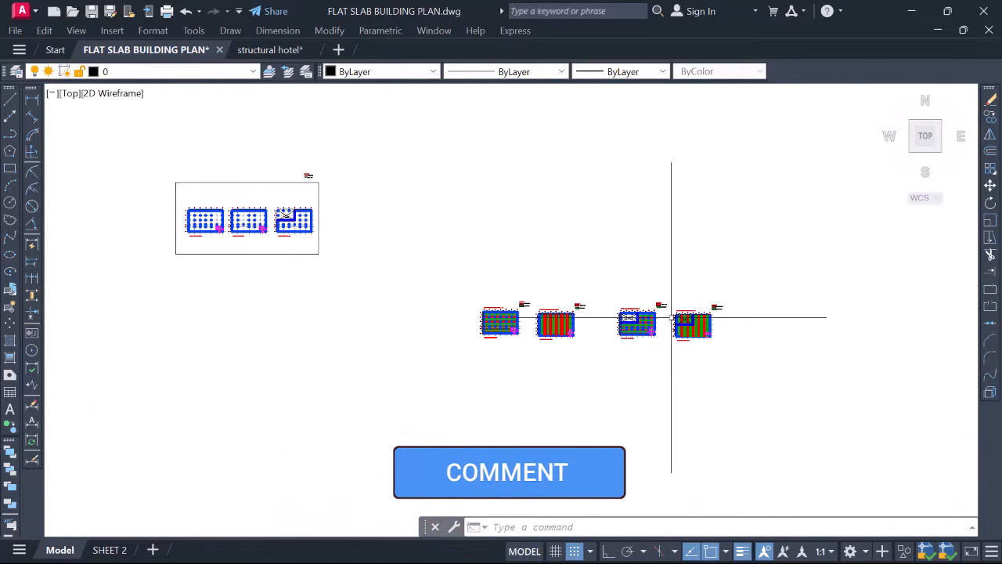
scroll(670, 317, "up", 4)
scroll(581, 321, "up", 7)
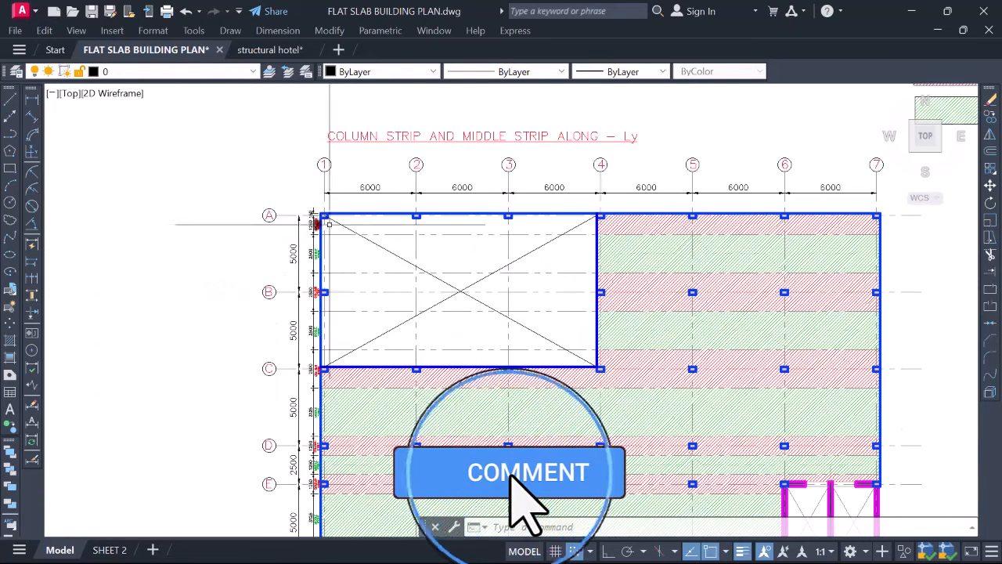
middle_click_drag(428, 320, 523, 259)
scroll(404, 272, "up", 2)
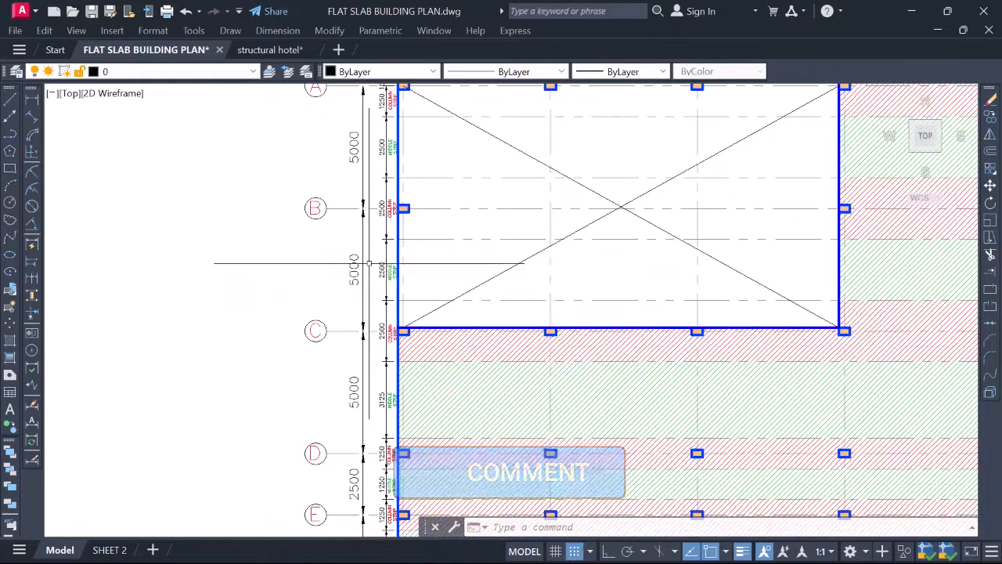
Move the four strip labels above grid C beside the roof area horizontally to the inner slab edge near grid 4, with Ortho on
scroll(393, 264, "up", 4)
scroll(386, 279, "up", 2)
left_click(382, 274)
scroll(351, 326, "down", 2)
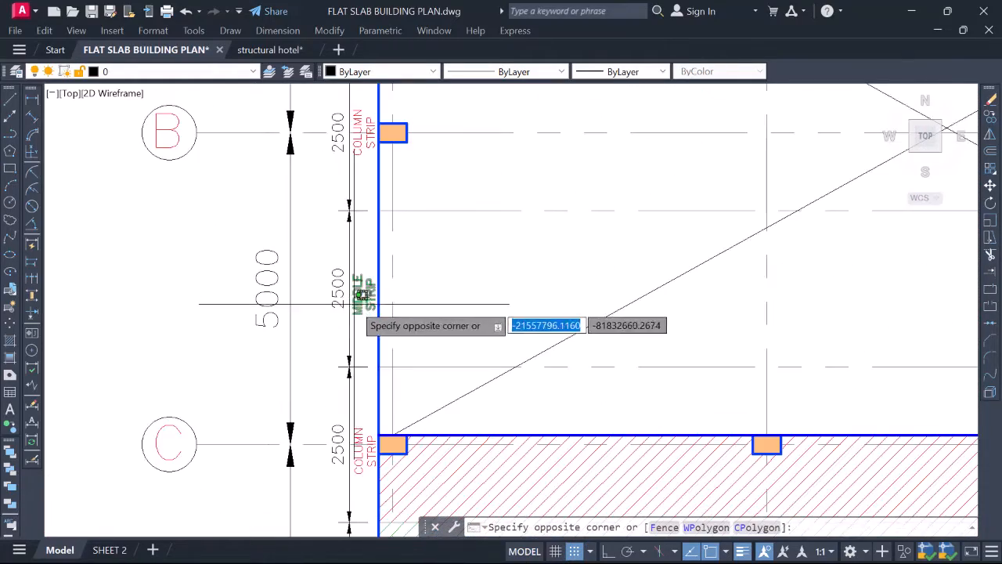
left_click(358, 303)
middle_click_drag(450, 310, 412, 485)
left_click(328, 321)
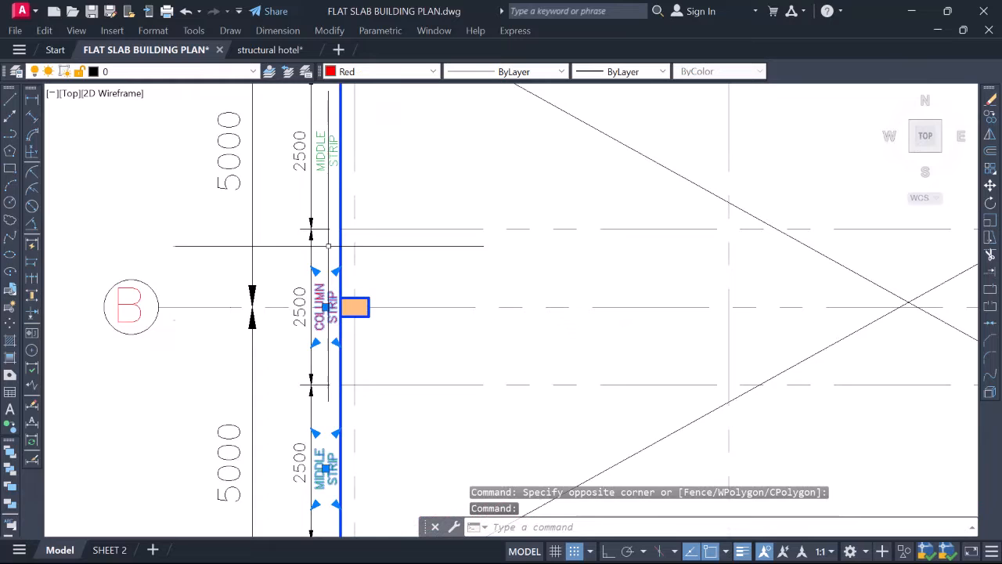
left_click(333, 153)
scroll(333, 153, "down", 3)
scroll(300, 180, "up", 3)
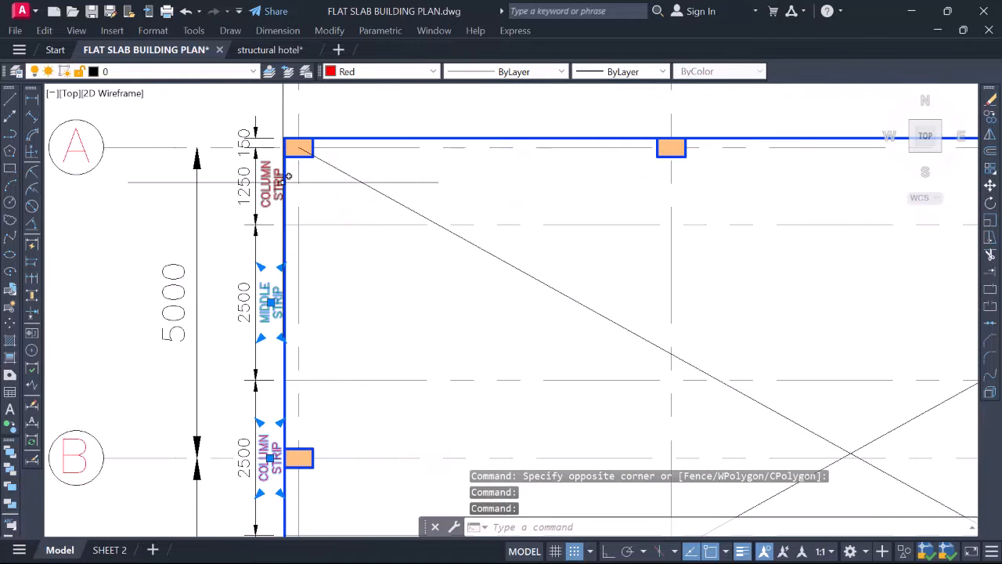
key("Return")
scroll(295, 169, "up", 4)
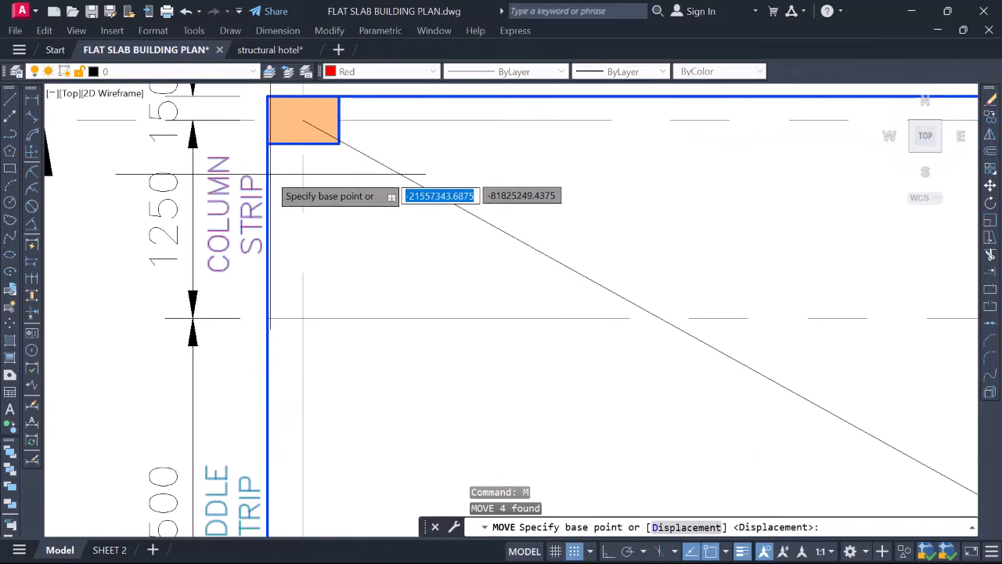
left_click(280, 159)
scroll(188, 192, "down", 6)
scroll(191, 184, "down", 3)
scroll(622, 186, "up", 5)
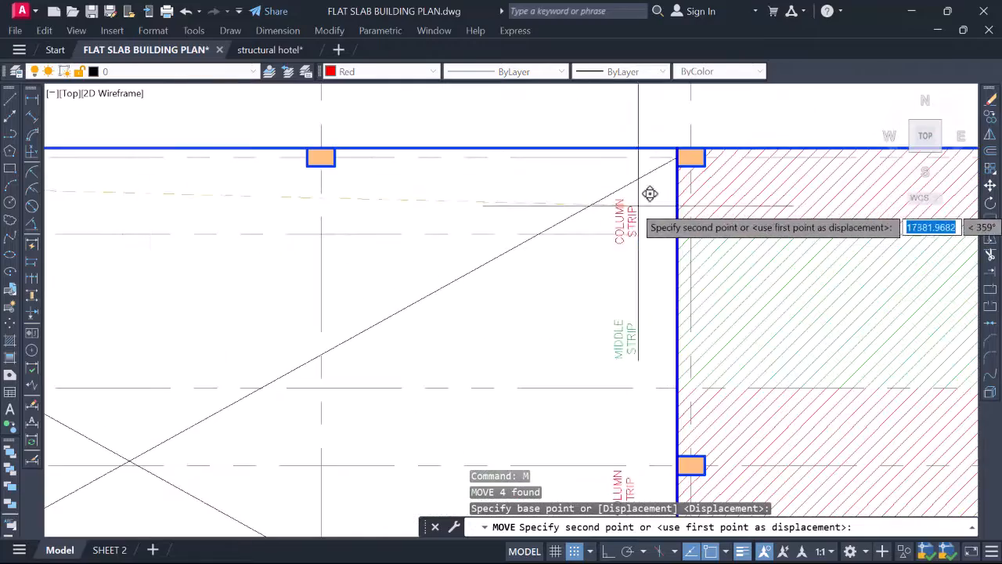
key("F8")
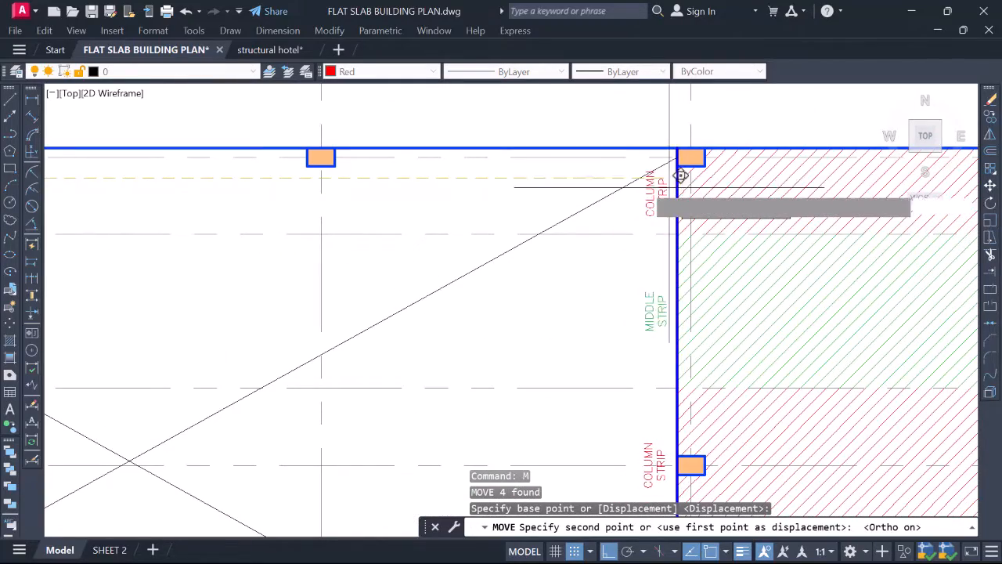
left_click(670, 182)
Move the five strip-width dimensions above grid C from the outer slab edge at grid 1 to the inner slab edge near grid 4
scroll(518, 209, "down", 4)
middle_click_drag(566, 273, 625, 230)
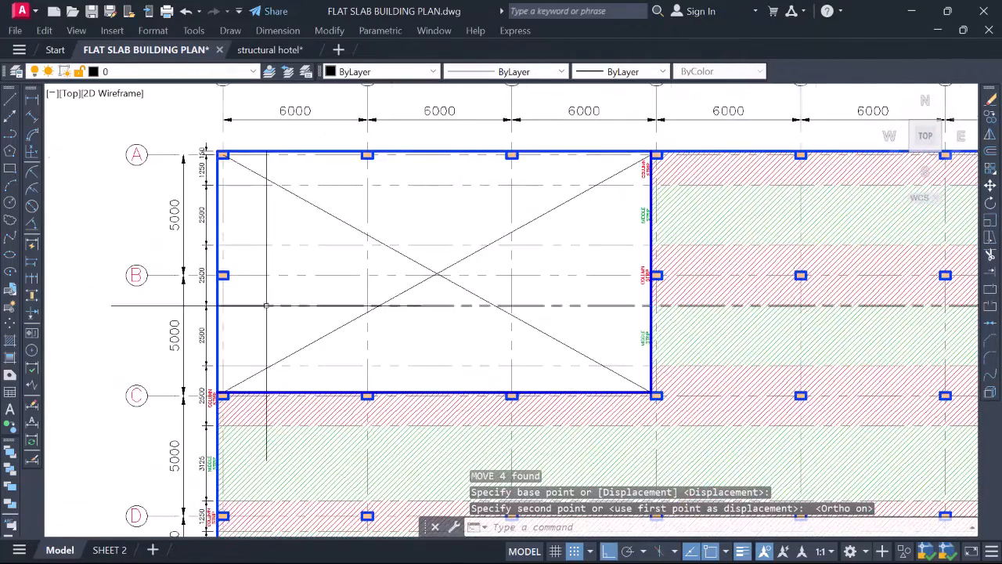
middle_click_drag(235, 326, 259, 322)
left_click(227, 334)
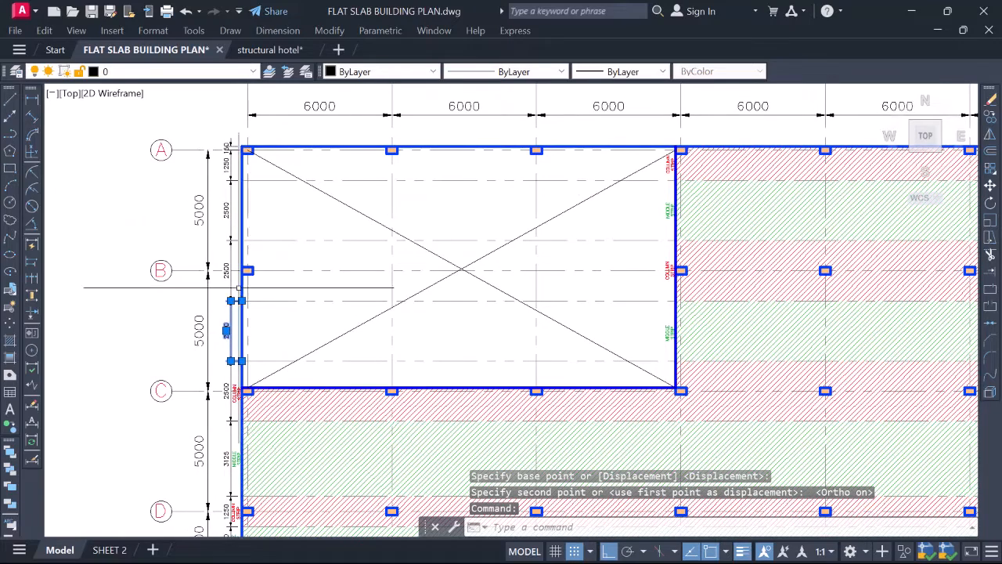
scroll(235, 258, "up", 2)
left_click(226, 252)
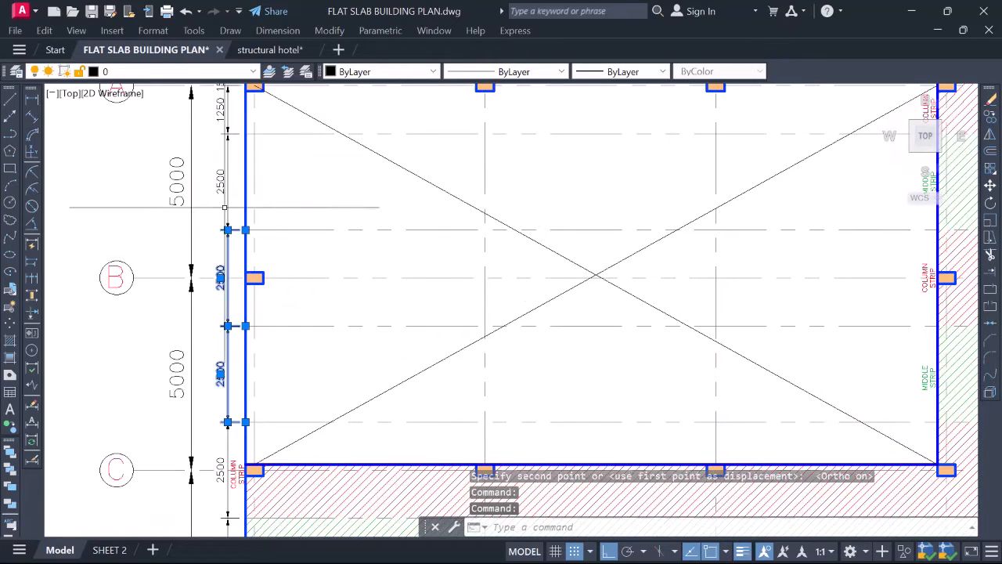
left_click(225, 201)
left_click(226, 202)
middle_click_drag(235, 226, 256, 386)
left_click(249, 270)
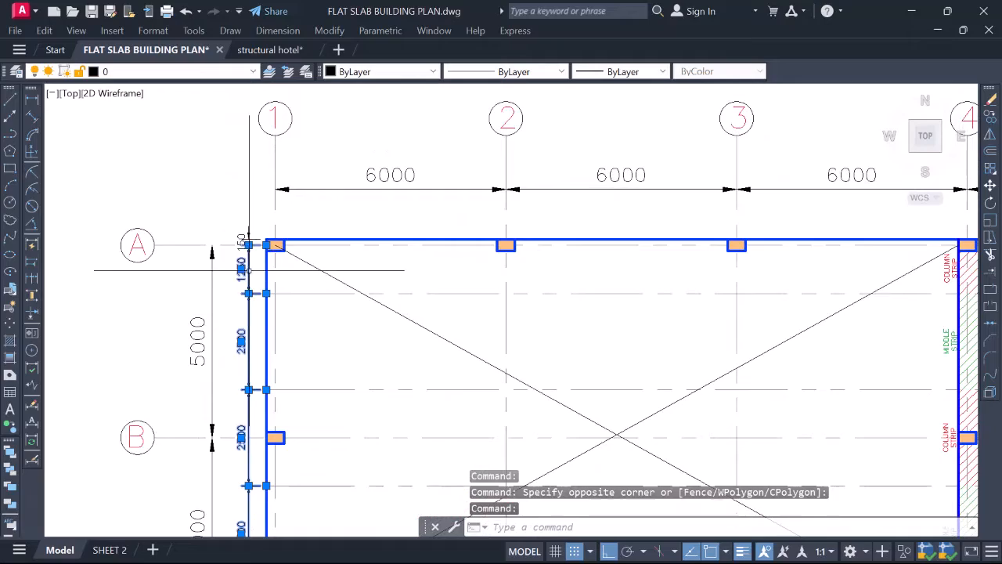
scroll(250, 227, "down", 5)
scroll(297, 303, "up", 5)
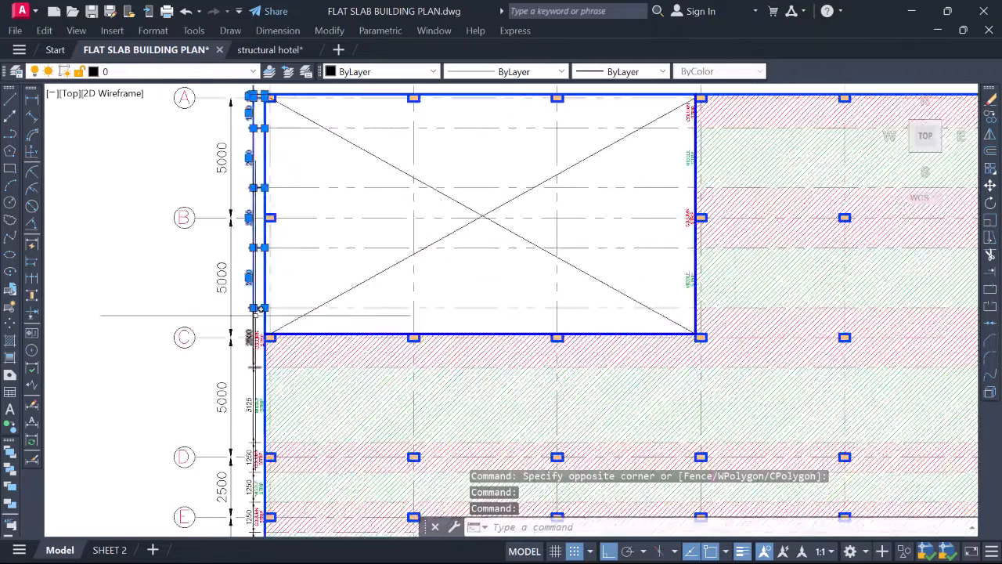
type("m")
key("Return")
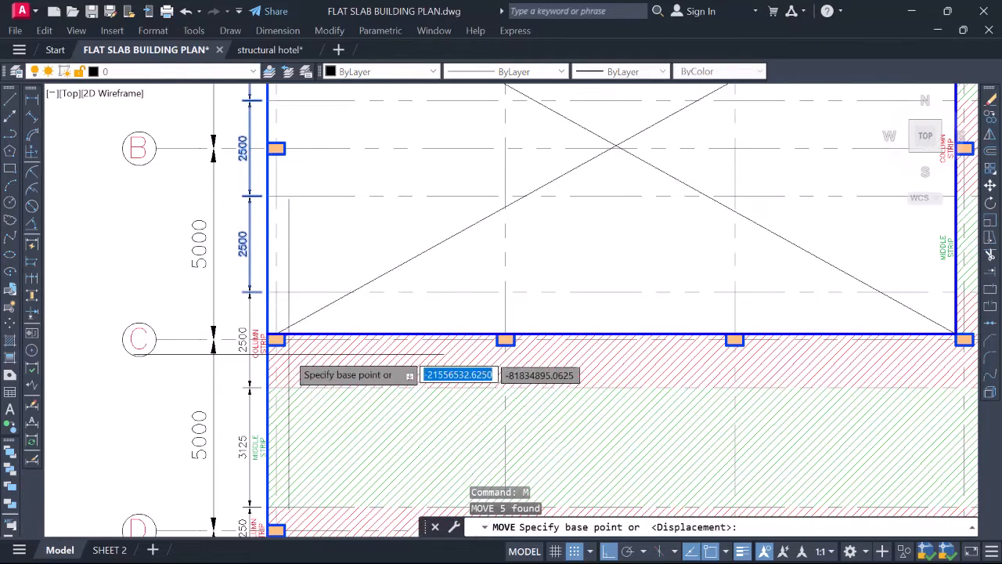
scroll(274, 338, "up", 4)
scroll(274, 337, "down", 4)
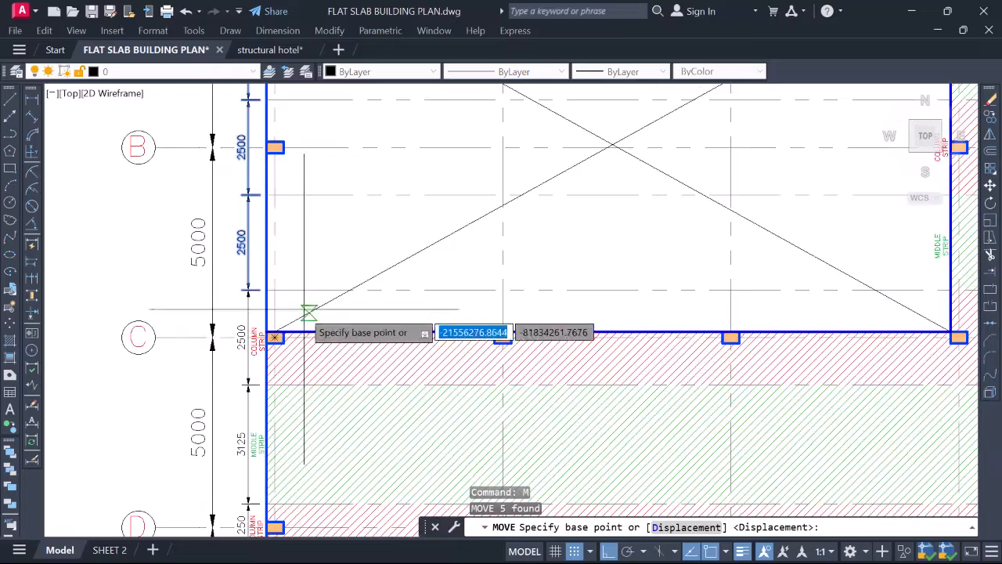
scroll(274, 338, "up", 5)
left_click(251, 339)
scroll(179, 337, "down", 3)
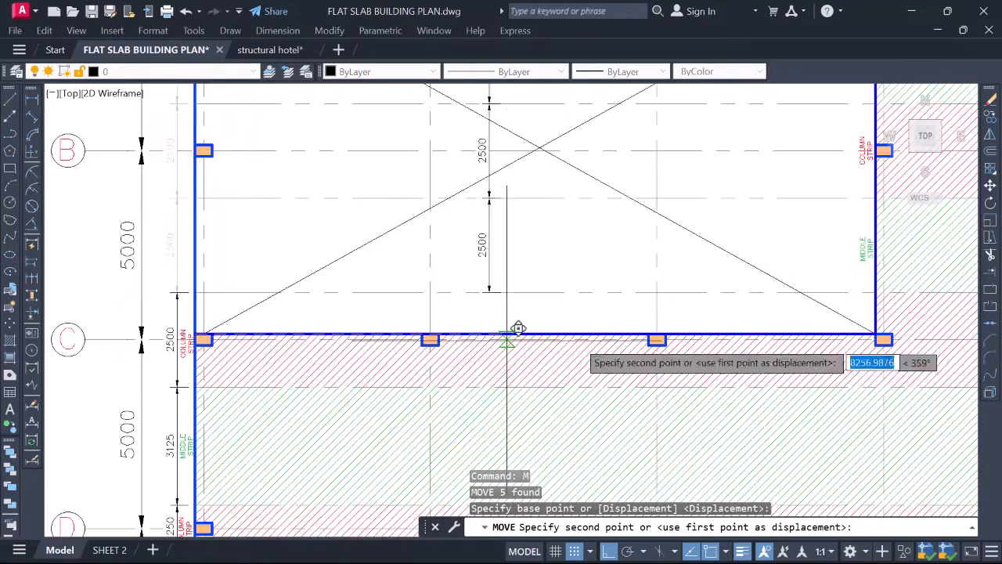
middle_click_drag(615, 341, 353, 342)
scroll(655, 338, "up", 1)
scroll(612, 325, "up", 6)
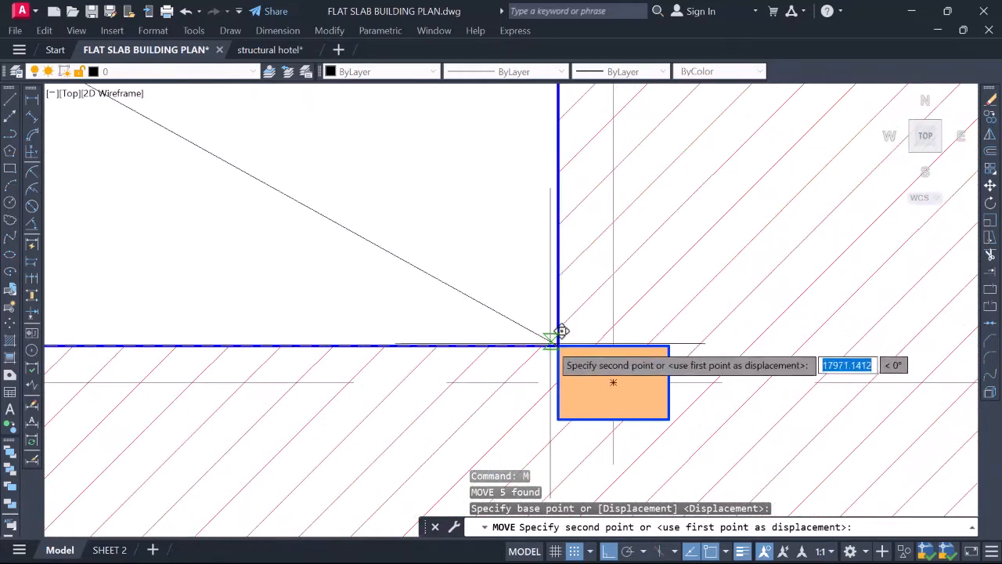
left_click(558, 346)
scroll(559, 345, "down", 9)
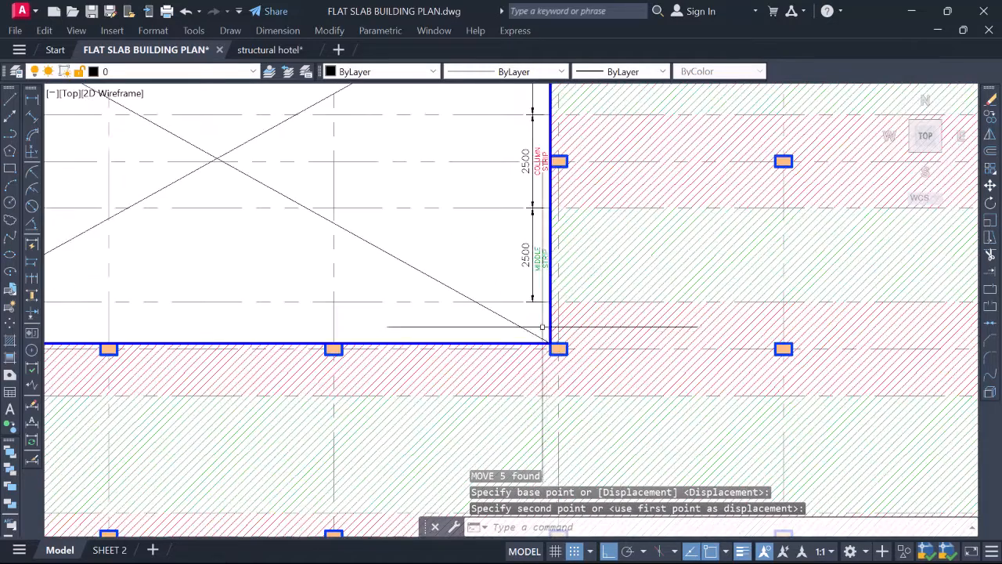
Continue the relocated dimension chain from its lowest strip dimension down to the inner slab corner at C4
scroll(547, 302, "up", 5)
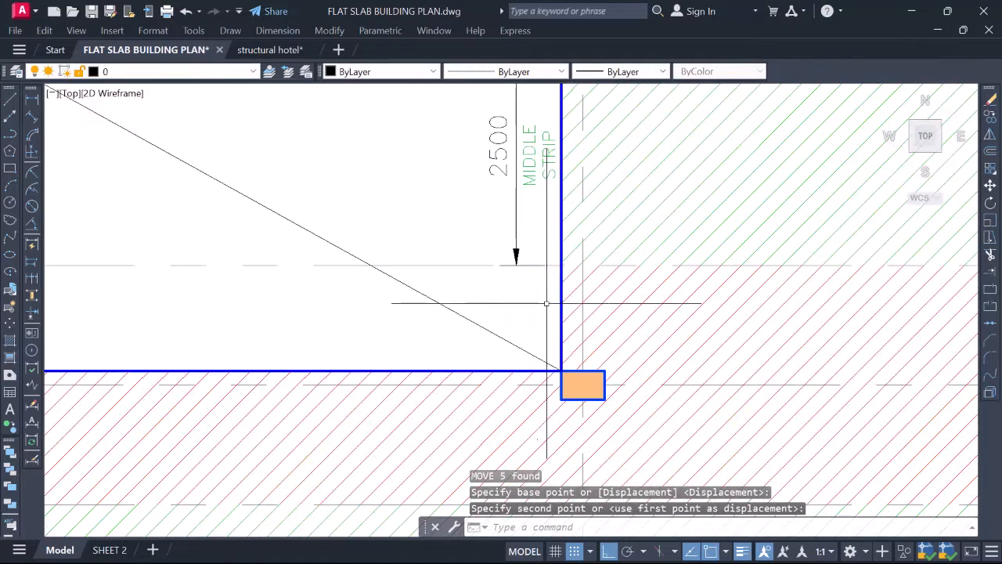
left_click(31, 279)
key("Return")
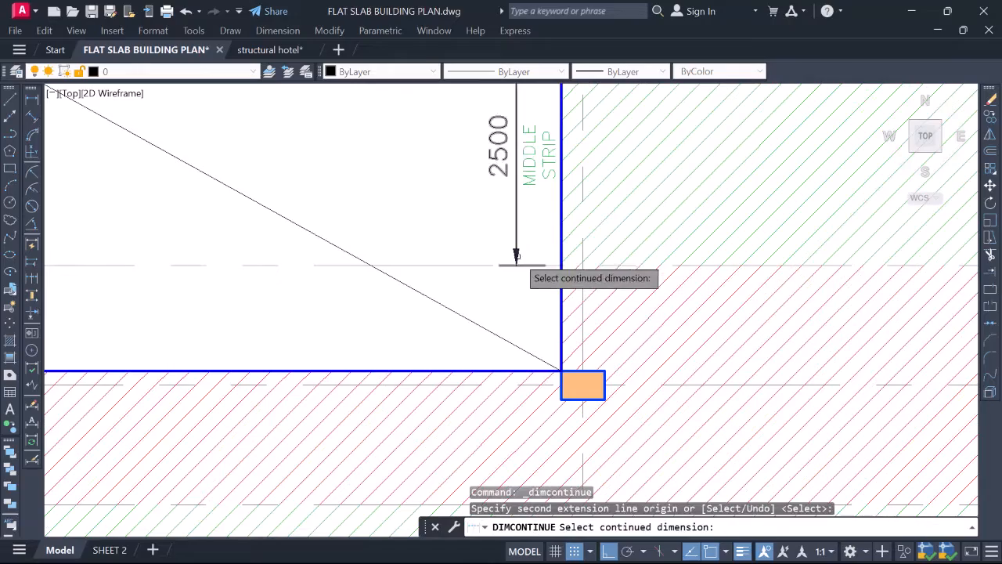
left_click(516, 255)
scroll(518, 367, "up", 2)
left_click(516, 369)
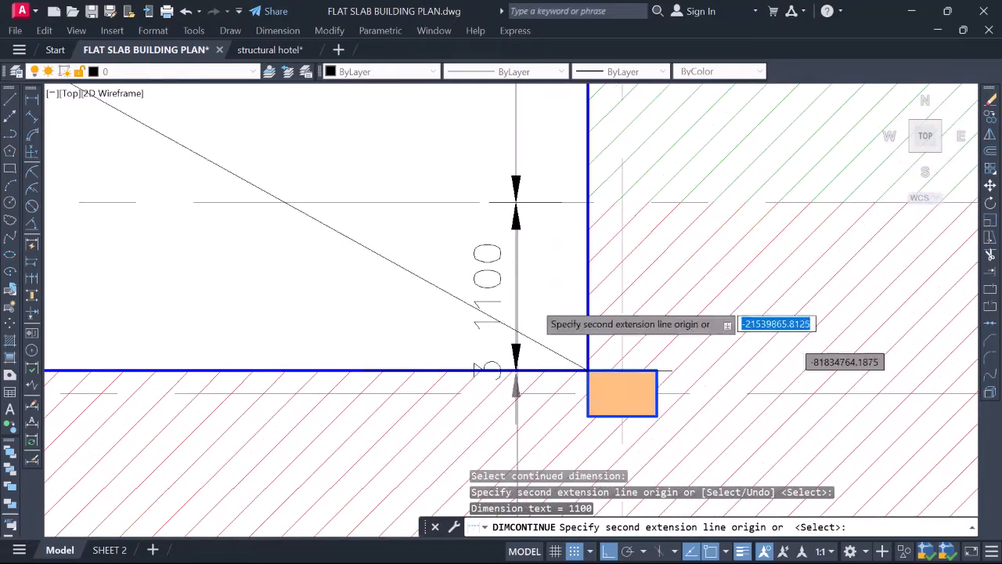
scroll(490, 317, "down", 5)
middle_click_drag(491, 317, 538, 300)
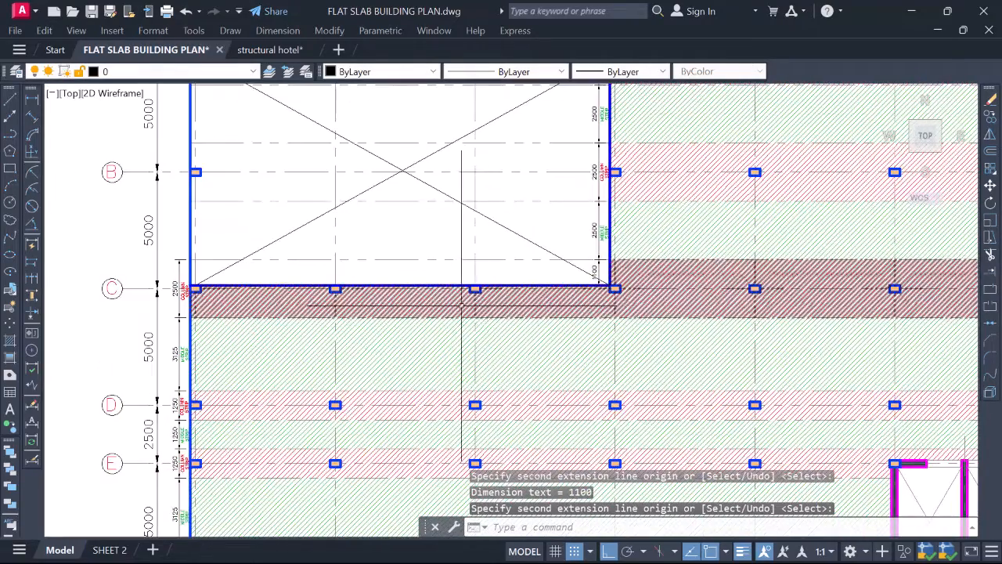
Shorten the column strip dimension at grid C near the outer slab edge so that it ends on grid line C
middle_click_drag(326, 302, 416, 295)
scroll(313, 282, "up", 3)
middle_click_drag(196, 235, 309, 262)
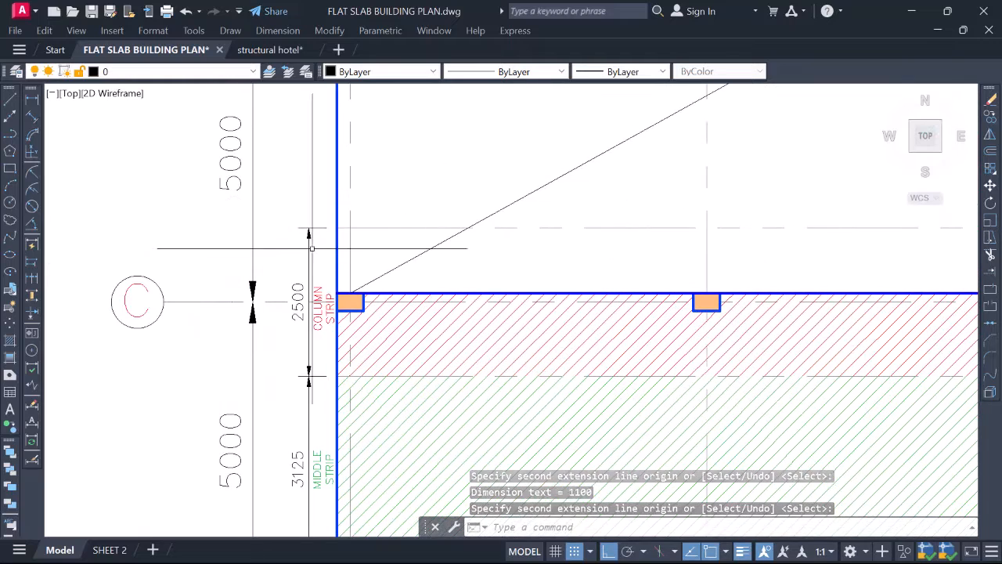
left_click(312, 249)
left_click(304, 254)
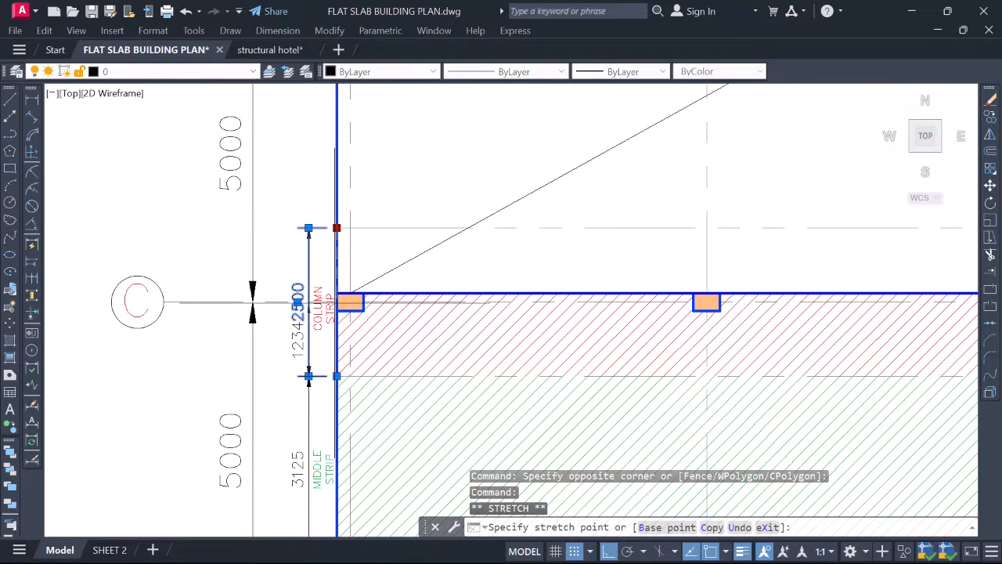
scroll(337, 309, "up", 4)
left_click(334, 291)
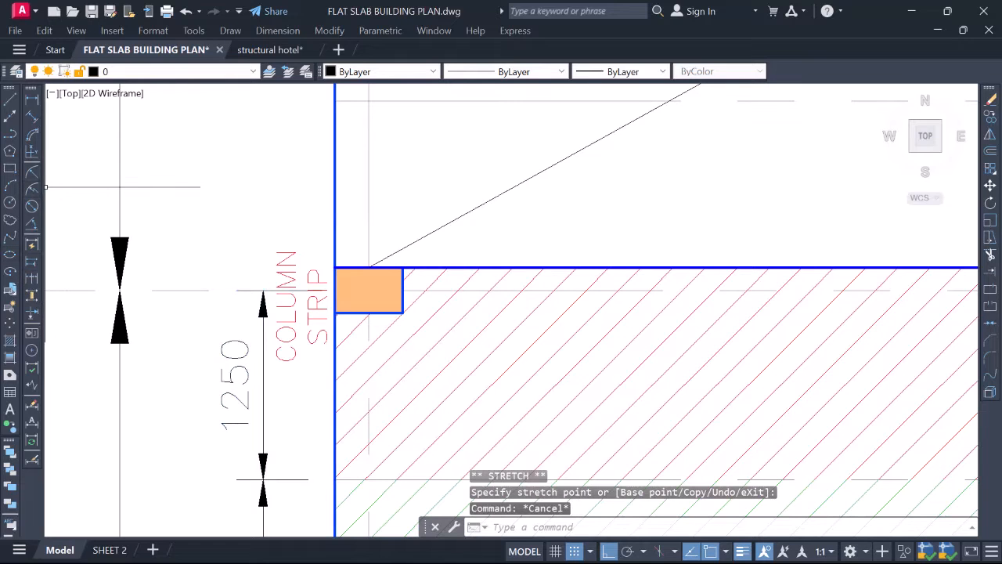
Add a continued dimension from grid line C up to the slab edge at column C1
left_click(32, 278)
key("Return")
left_click(259, 290)
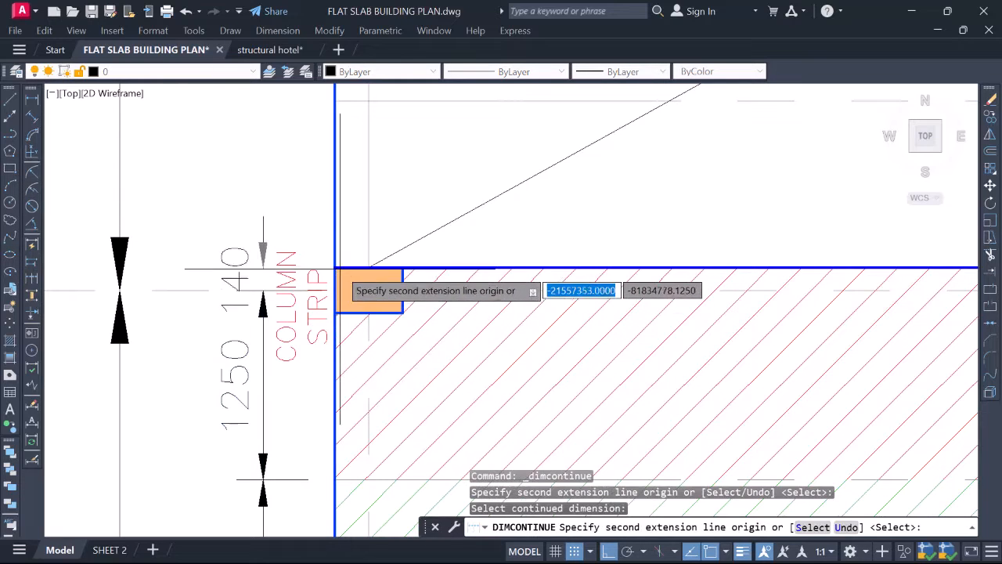
left_click(334, 268)
key("Escape")
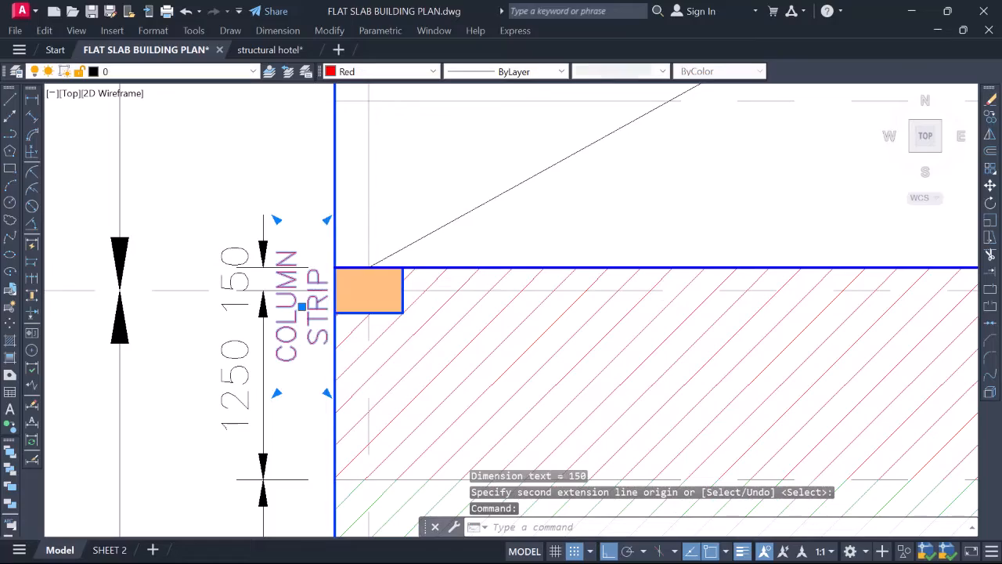
Move the COLUMN STRIP label at grid C straight down beside the shortened strip dimension
type("m")
key("Return")
left_click(288, 98)
left_click(287, 174)
scroll(412, 307, "down", 8)
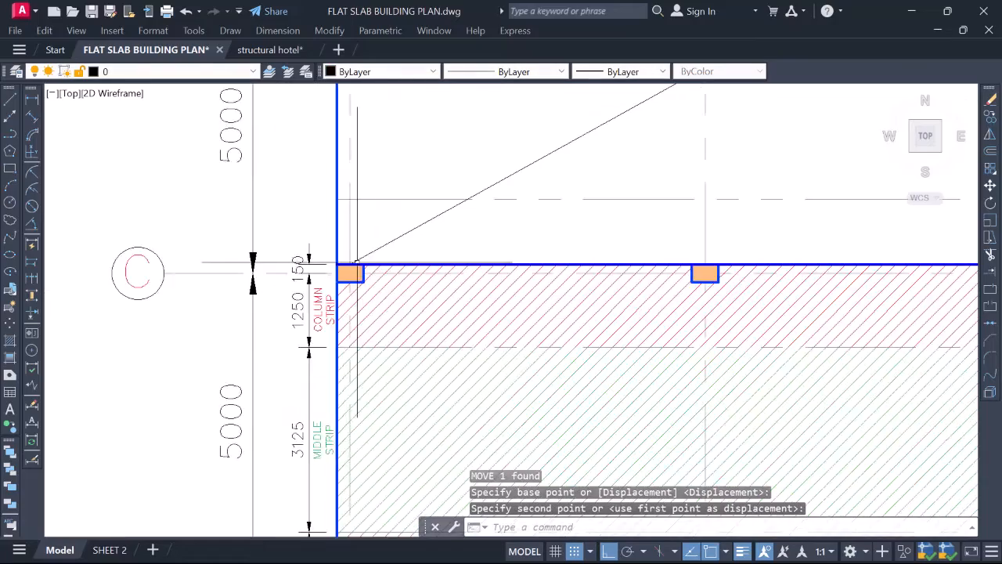
Examine the Ly plan's strip labels and dimensions around the roof area and along the slab edges
middle_click_drag(411, 307, 400, 161)
middle_click_drag(466, 306, 448, 209)
scroll(383, 260, "down", 5)
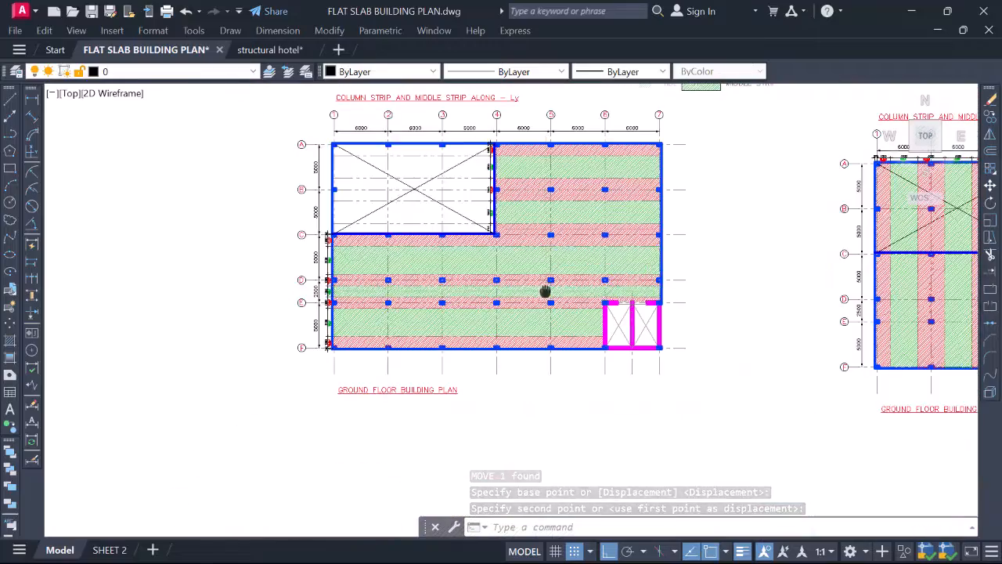
middle_click_drag(544, 290, 476, 291)
scroll(619, 148, "up", 3)
scroll(306, 170, "up", 4)
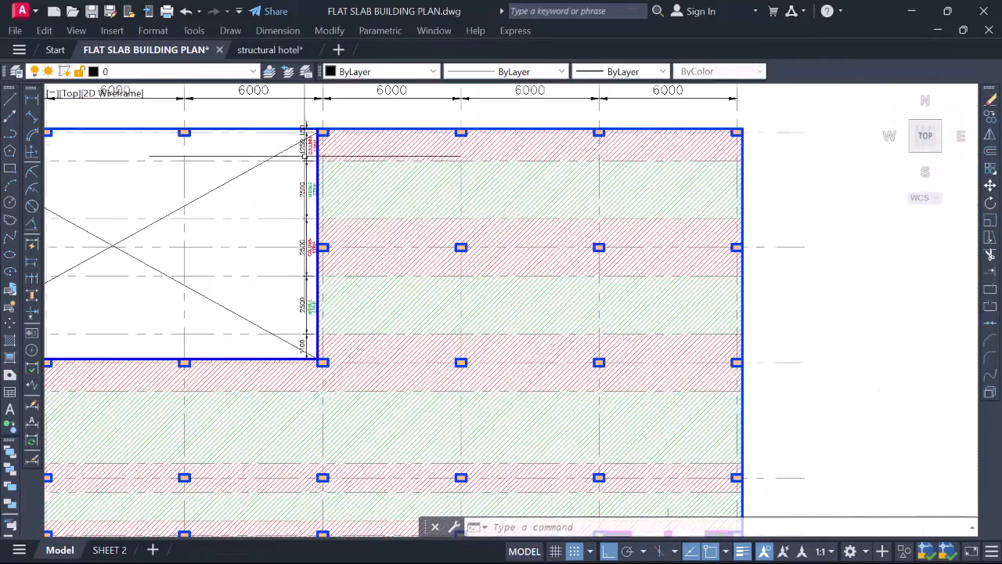
scroll(313, 173, "down", 6)
middle_click_drag(443, 241, 315, 231)
Change the title below the Ly plan to SECOND FLOOR BUILDING PLAN
middle_click_drag(411, 265, 560, 293)
middle_click_drag(188, 429, 283, 352)
scroll(283, 353, "up", 4)
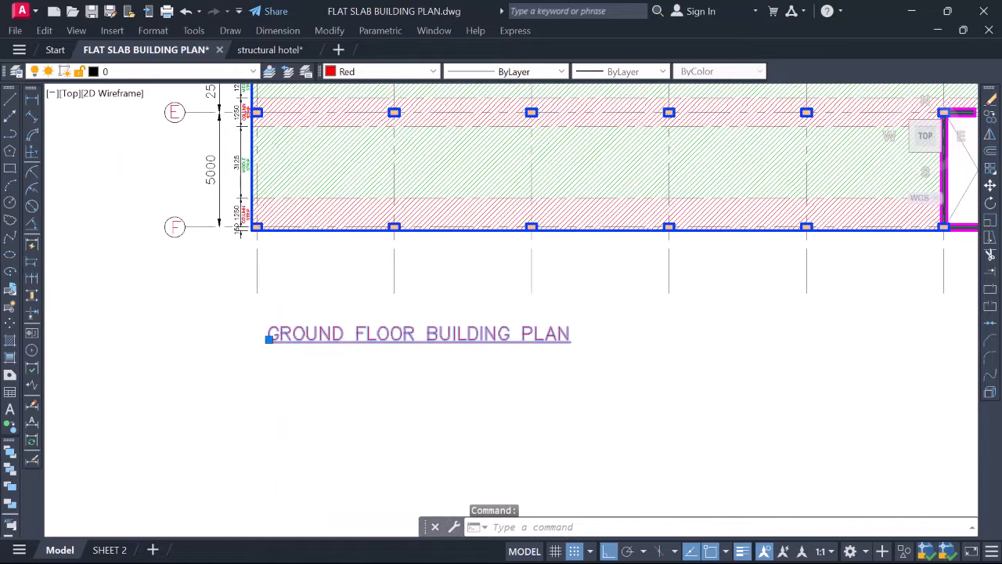
double_click(340, 337)
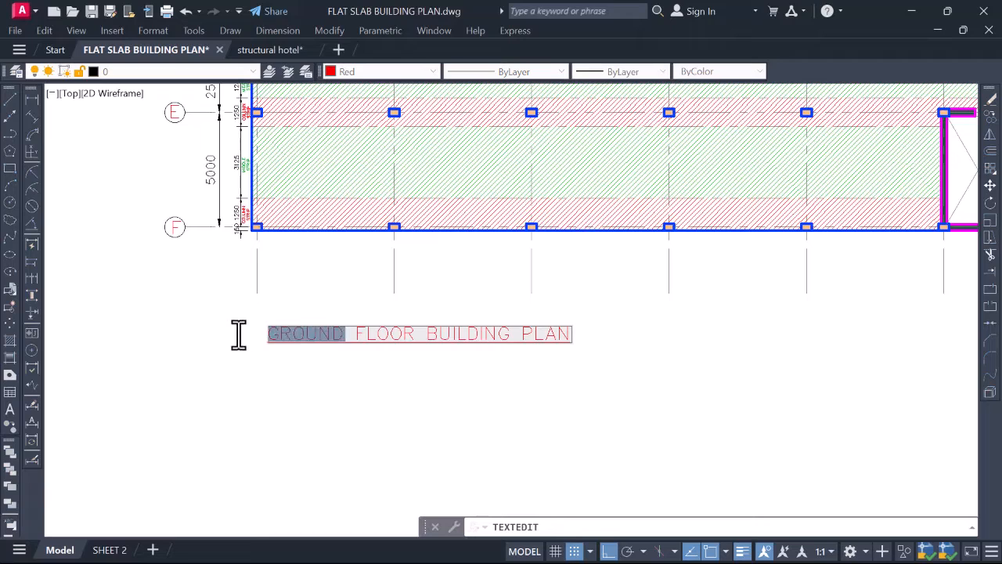
type("secon")
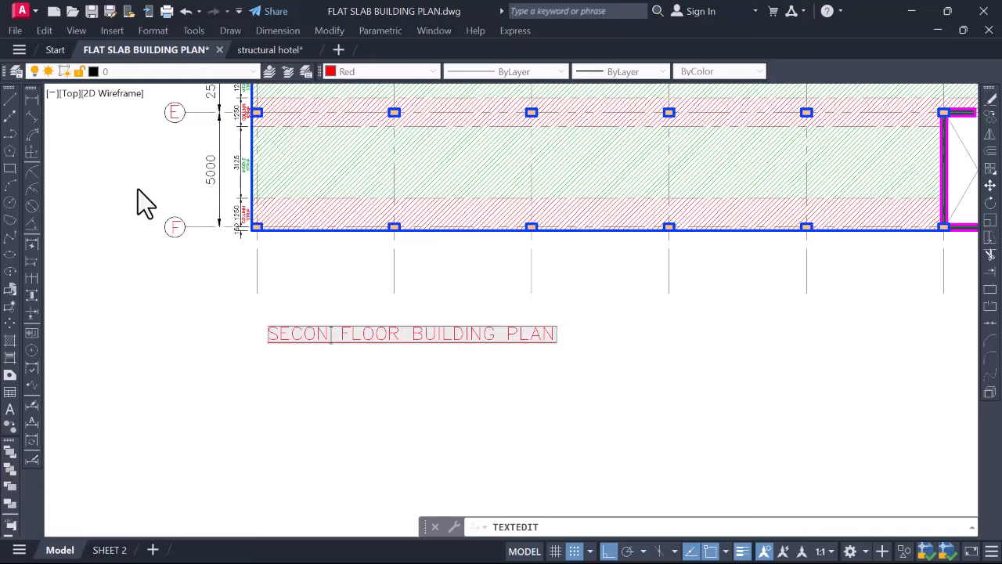
left_click(370, 440)
scroll(356, 340, "down", 8)
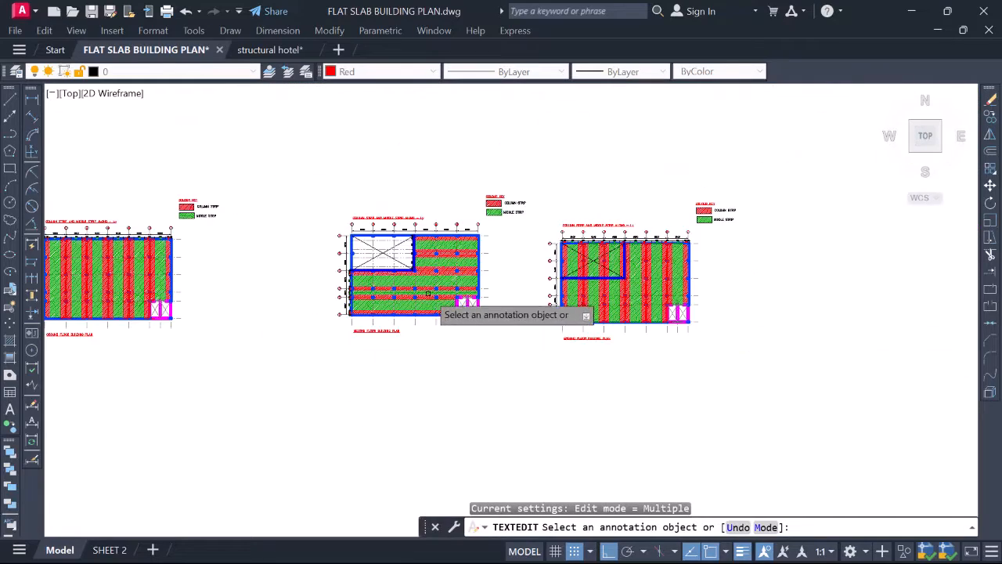
key("Escape")
In the Lx plan, trim the middle strip hatch between grids 3 and 4 above grid B, using the roof area's two inner slab edges as cutting edges
scroll(428, 281, "up", 4)
scroll(306, 186, "down", 4)
middle_click_drag(581, 212, 511, 213)
scroll(465, 206, "up", 6)
middle_click_drag(431, 199, 463, 213)
scroll(561, 202, "up", 6)
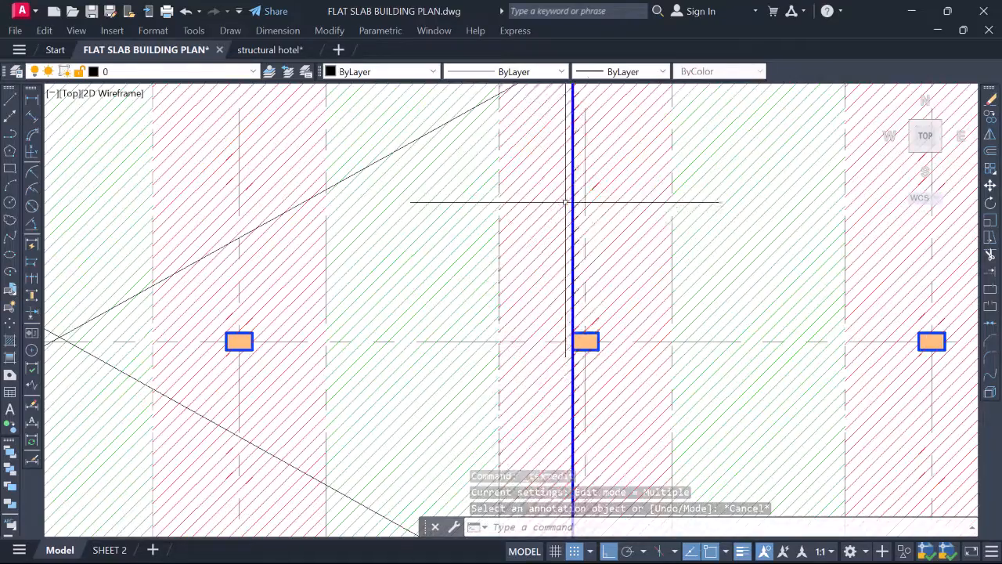
left_click(573, 192)
scroll(573, 232, "down", 2)
middle_click_drag(558, 282, 596, 176)
scroll(445, 337, "up", 2)
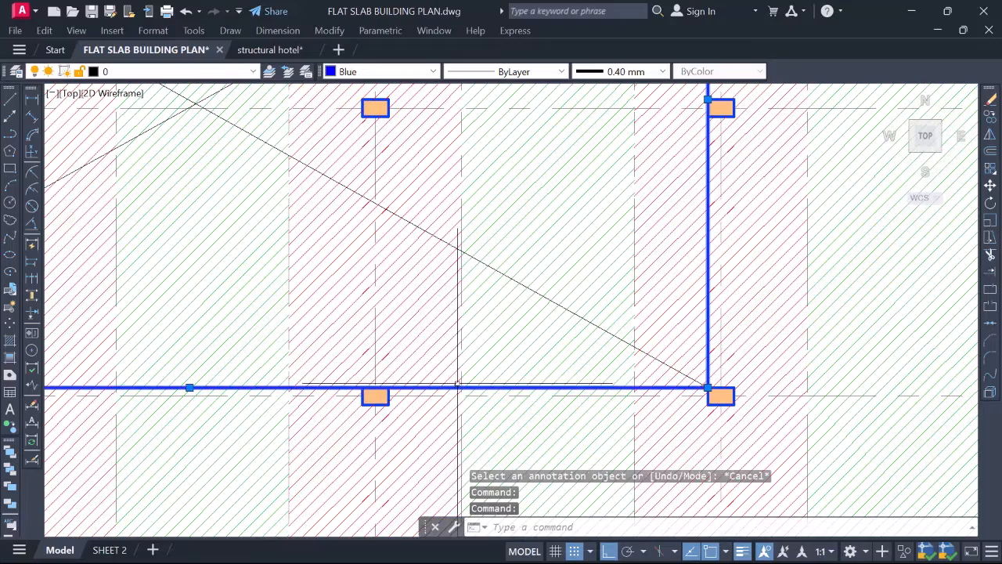
scroll(456, 384, "up", 2)
scroll(459, 386, "down", 8)
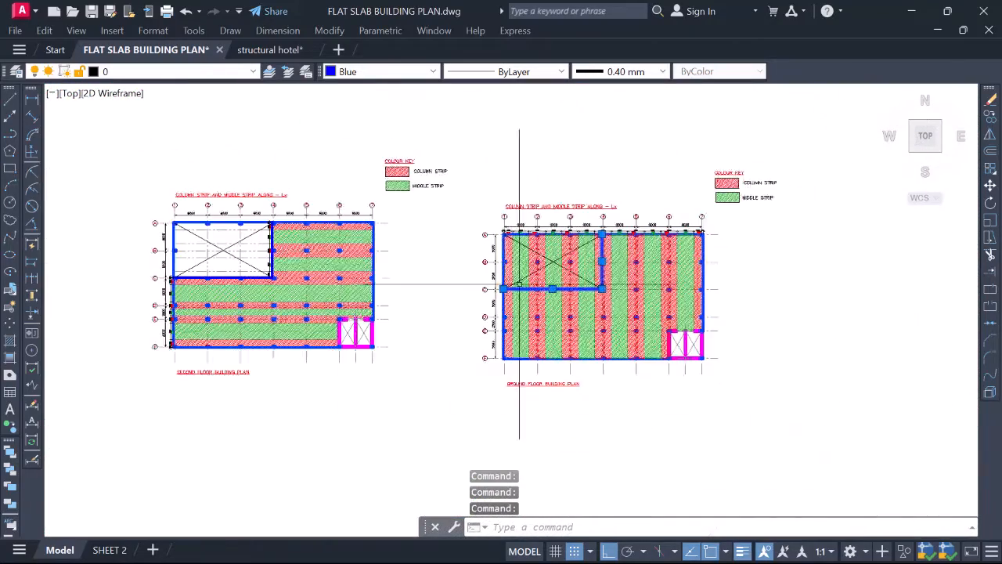
middle_click_drag(466, 283, 481, 289)
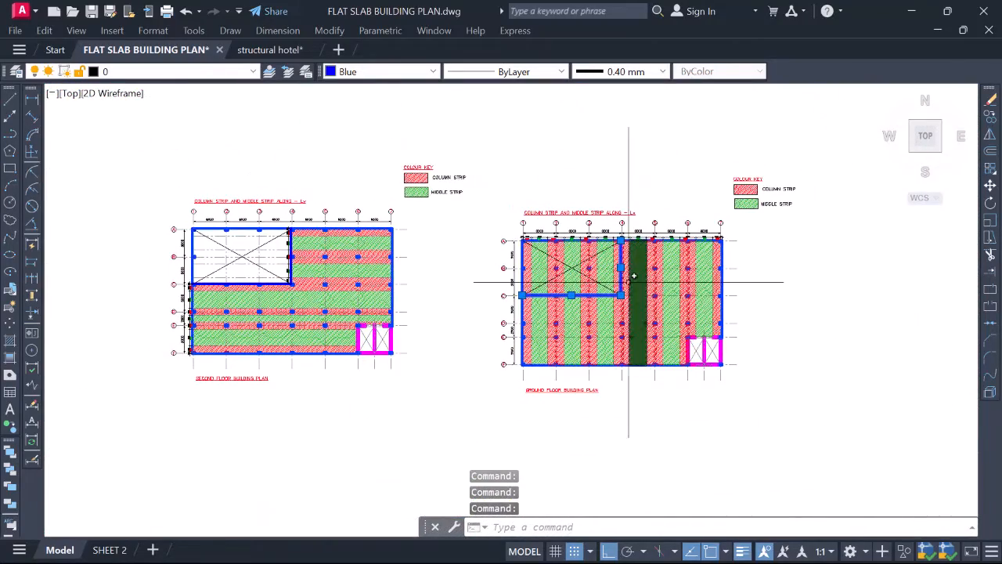
key("Return")
scroll(627, 266, "up", 4)
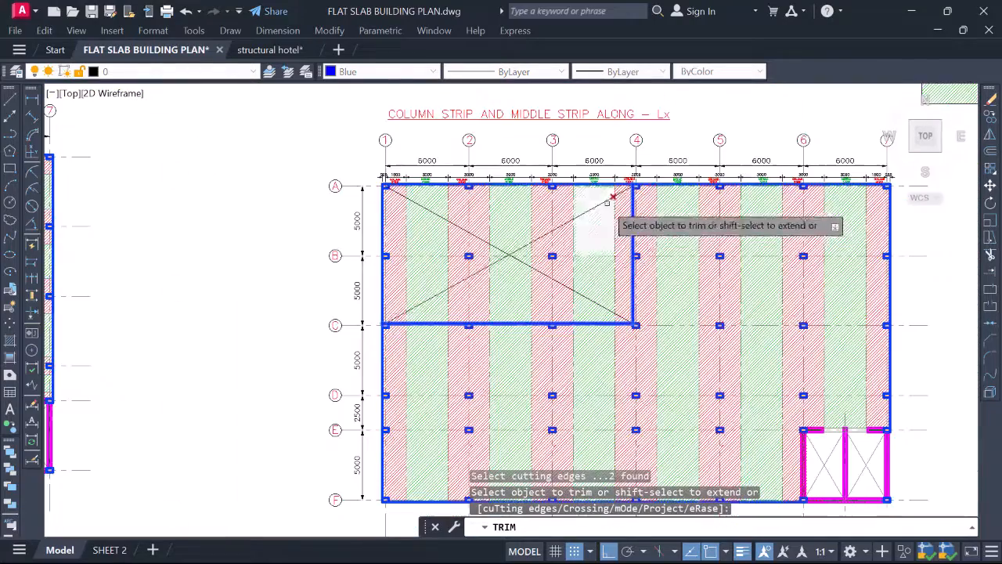
scroll(599, 202, "up", 2)
left_click(599, 203)
scroll(627, 205, "up", 5)
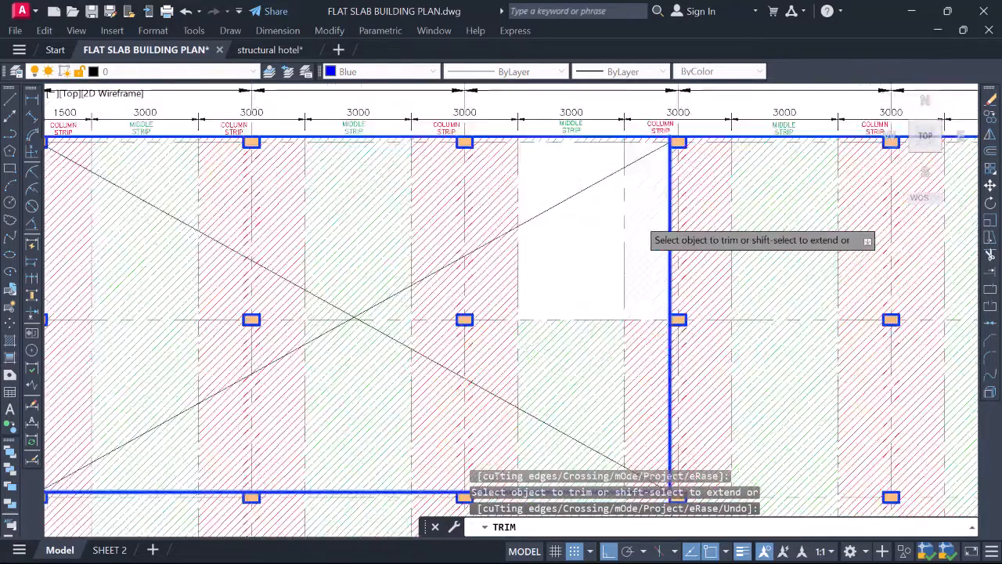
Trim the leftover hatch slivers between grid A and the slab edge in the grid 4 column strip and adjoining middle strip
middle_click_drag(636, 206, 633, 319)
scroll(642, 204, "up", 4)
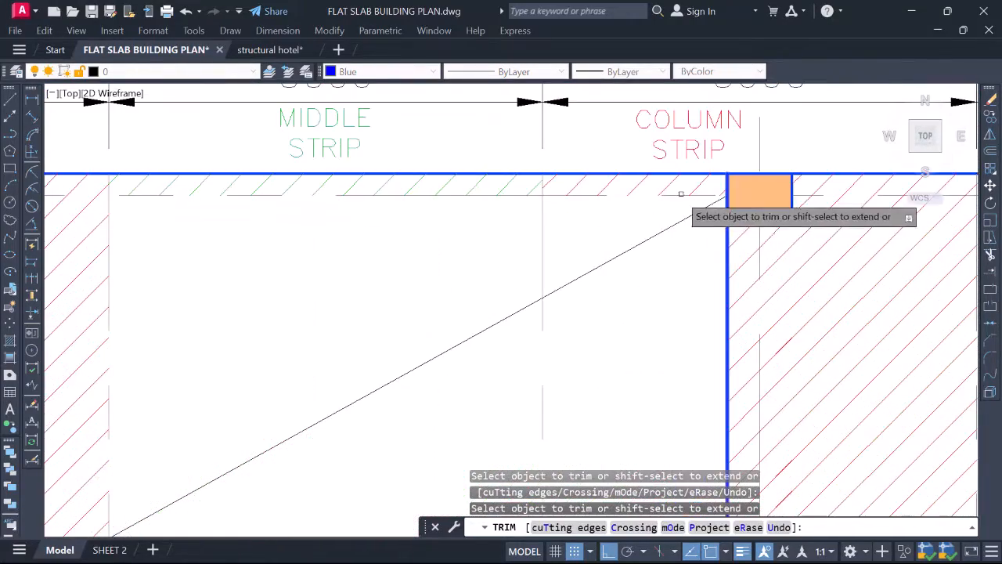
left_click_drag(696, 189, 379, 196)
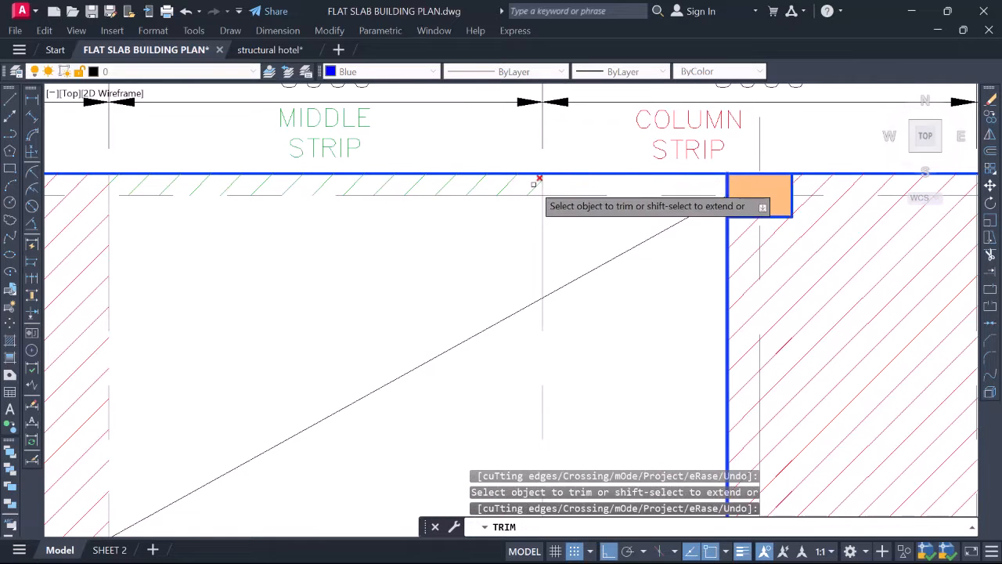
Trim the column strip hatch at grid 3 above grid B, including the sliver between grid A and the slab edge
scroll(572, 190, "down", 4)
left_click(352, 226)
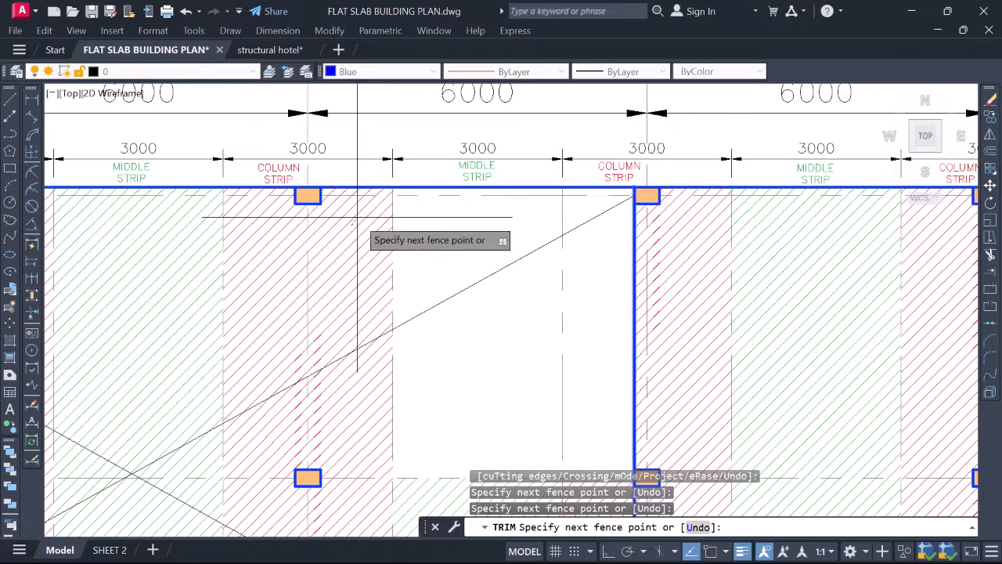
left_click(357, 216)
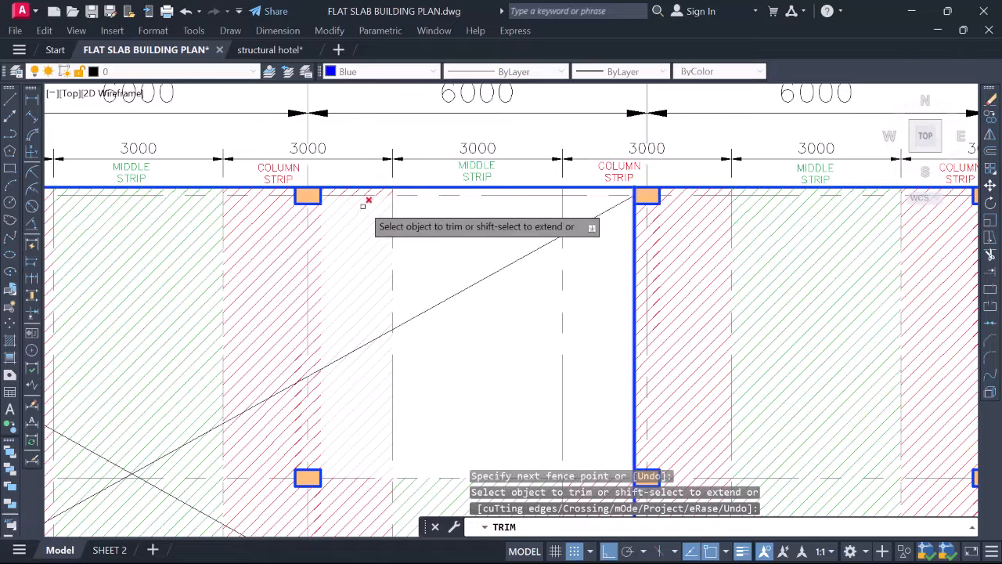
scroll(276, 197, "up", 4)
left_click(269, 188)
left_click(220, 234)
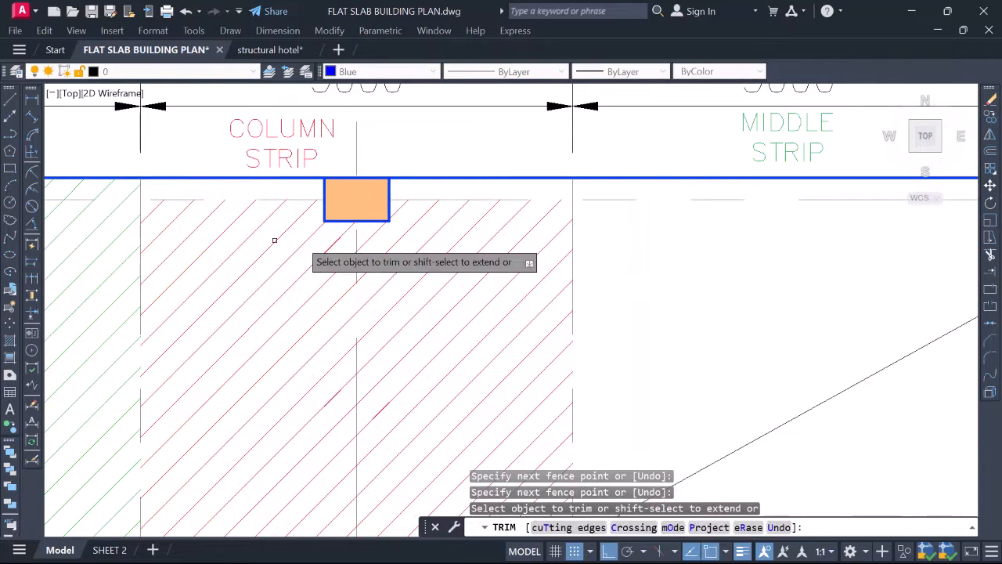
left_click(450, 251)
left_click(341, 269)
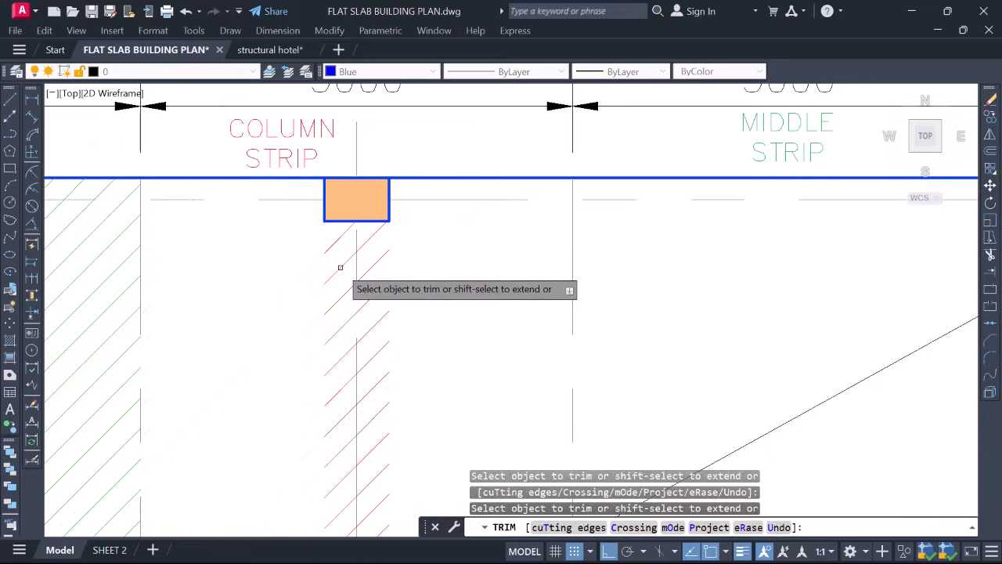
Trim the remaining column and middle strip hatches between grids A and B, from grid 3 back to grid 1
scroll(509, 211, "down", 6)
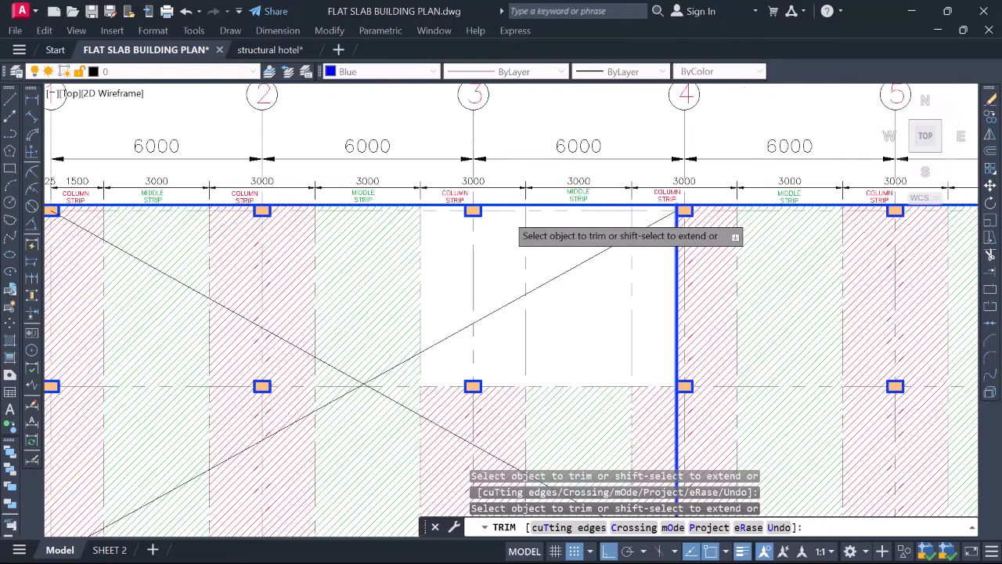
left_click(293, 276)
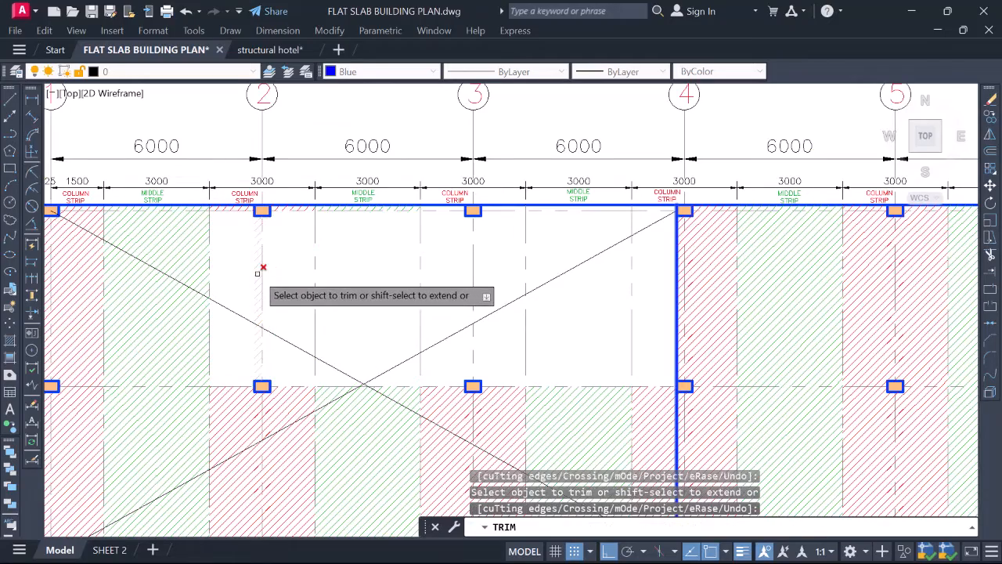
left_click(156, 269)
left_click(82, 278)
Between grids B and C, trim the column strip hatches at grids 1 and 2 and the middle strip hatch between them
scroll(270, 228, "down", 8)
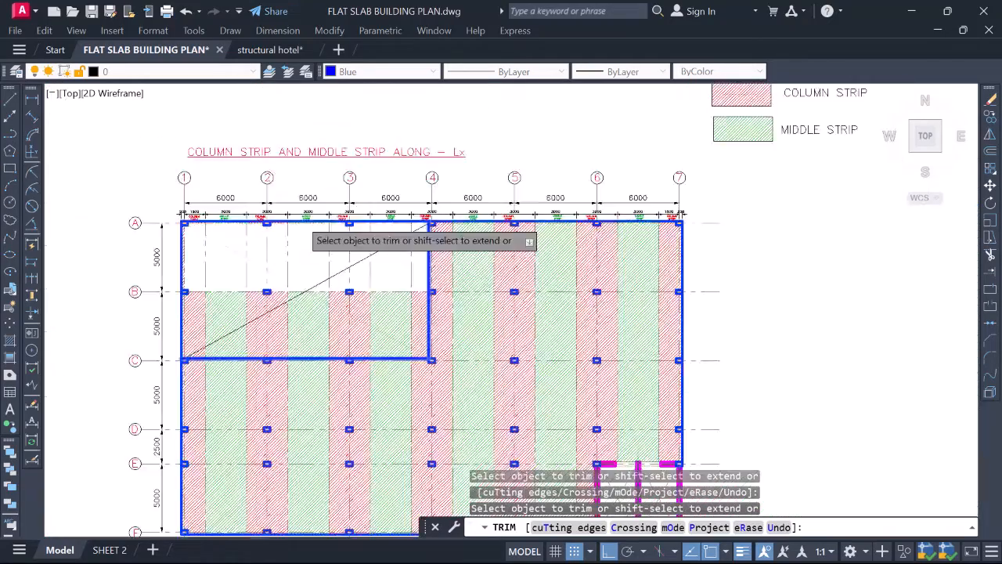
scroll(282, 217, "up", 6)
scroll(281, 218, "up", 4)
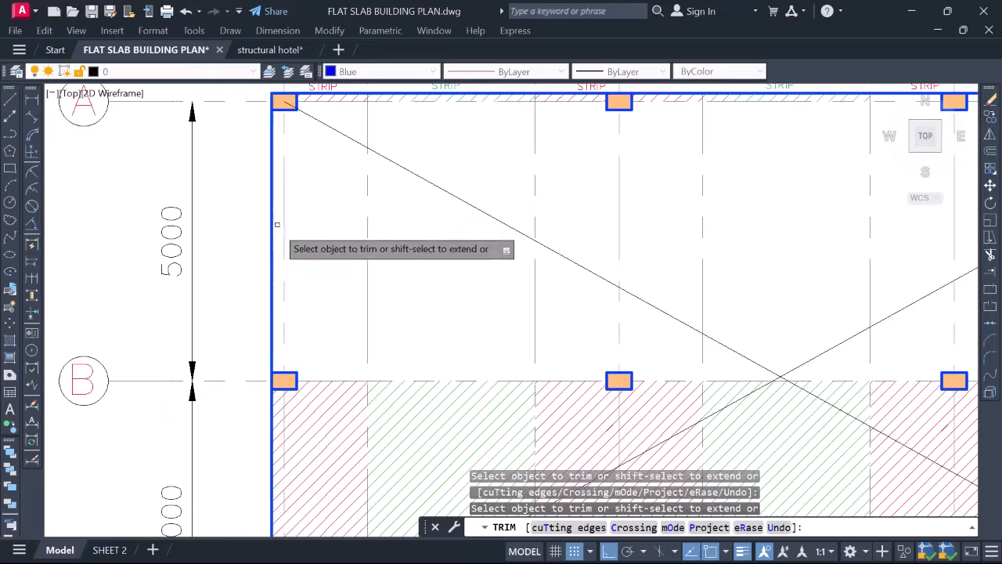
scroll(278, 344, "down", 4)
scroll(252, 348, "up", 4)
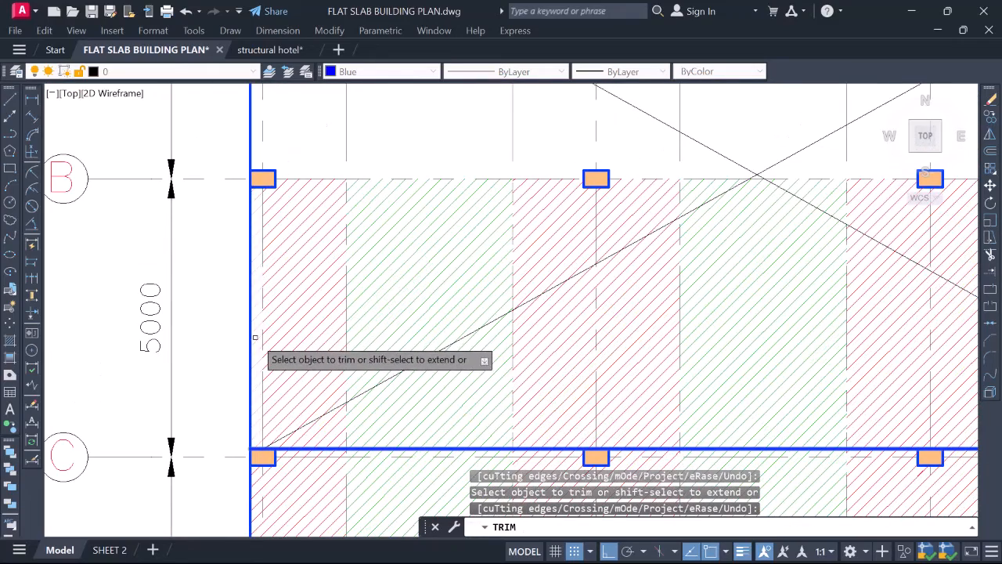
left_click(293, 328)
key("Return")
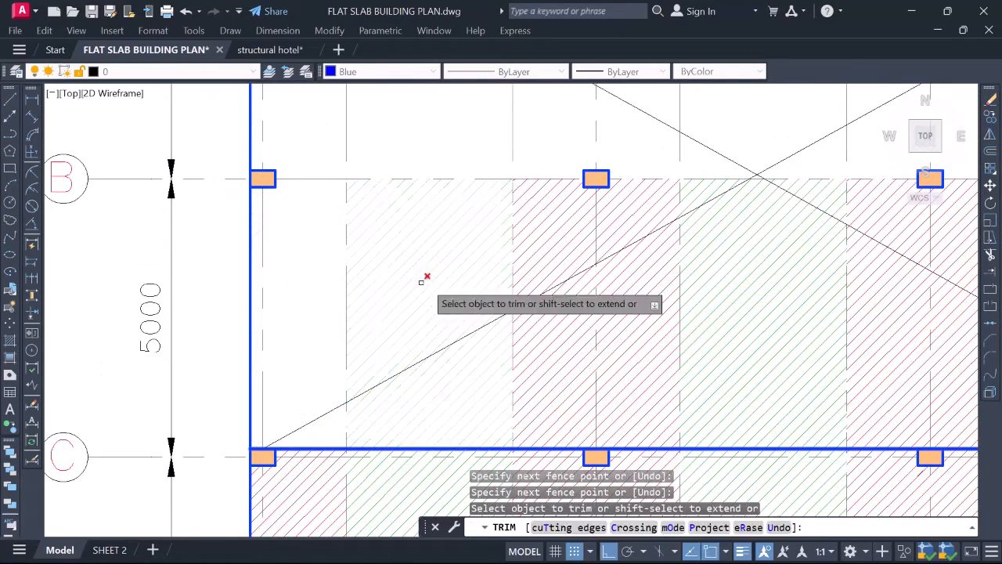
left_click(539, 257)
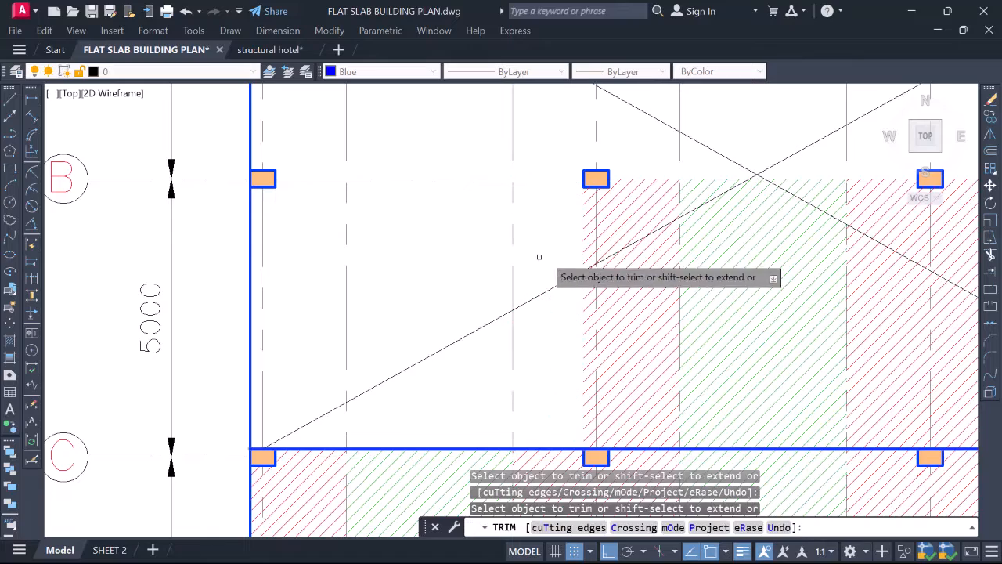
left_click(629, 255)
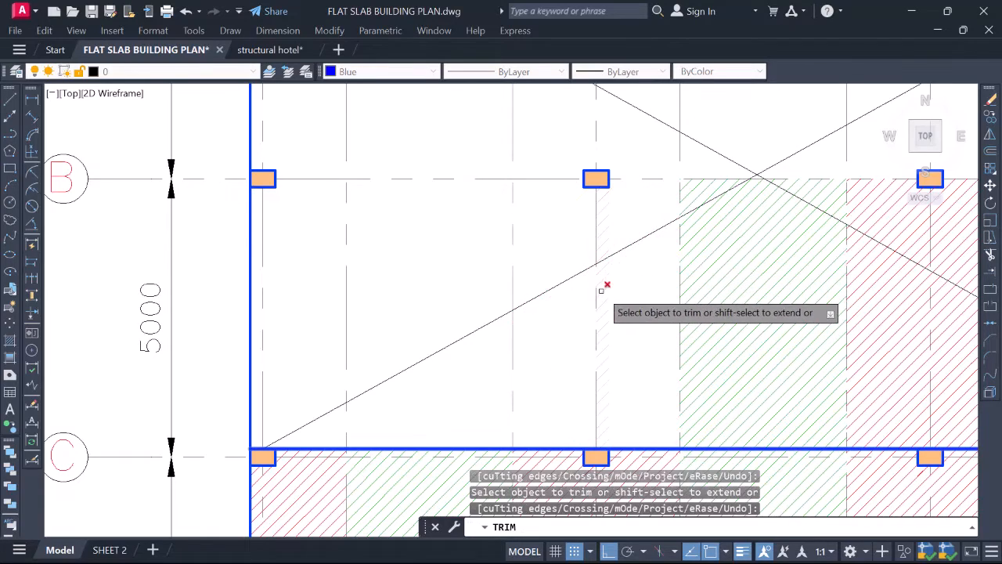
Trim the remaining roof-area strip hatches between grids B and C, from the middle strip past grid 2 to the inner slab edge at grid 4
middle_click_drag(625, 297, 334, 284)
left_click(469, 292)
left_click(580, 299)
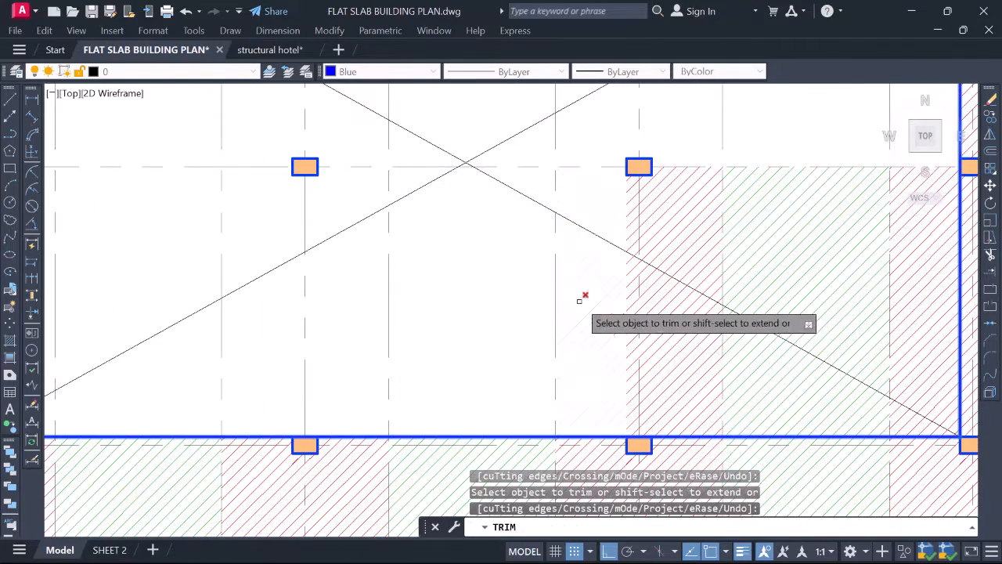
left_click(675, 324)
left_click(678, 325)
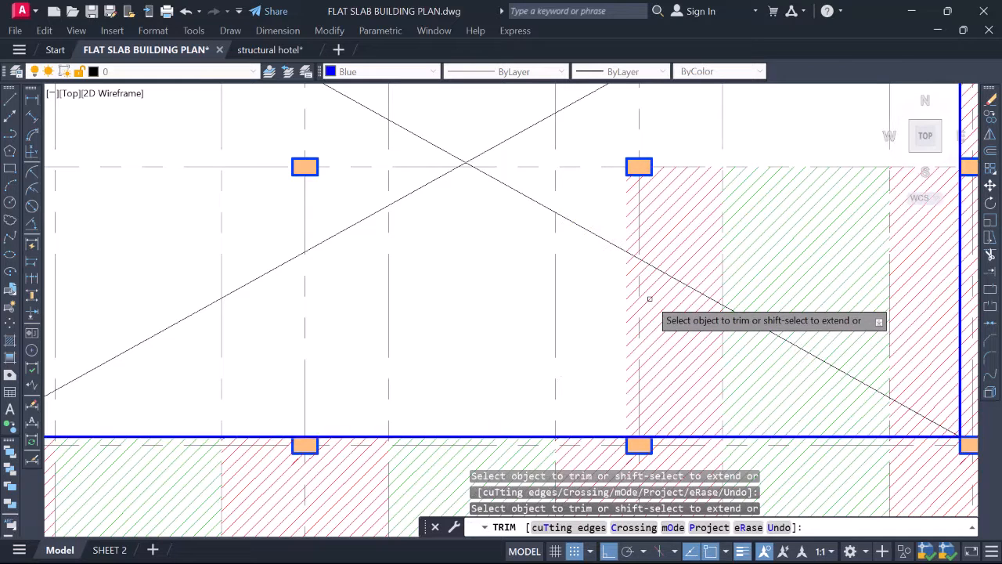
left_click(635, 297)
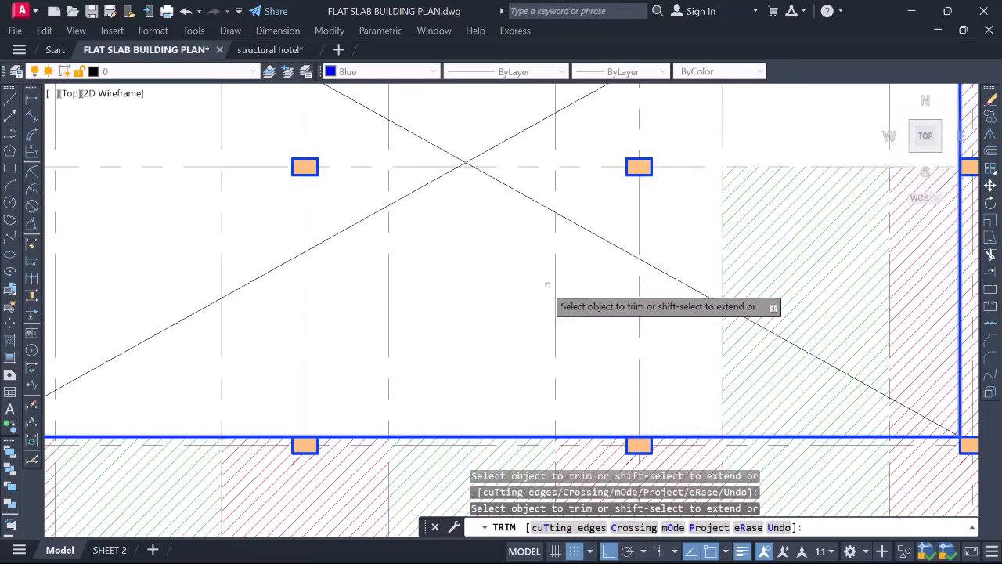
scroll(547, 285, "down", 4)
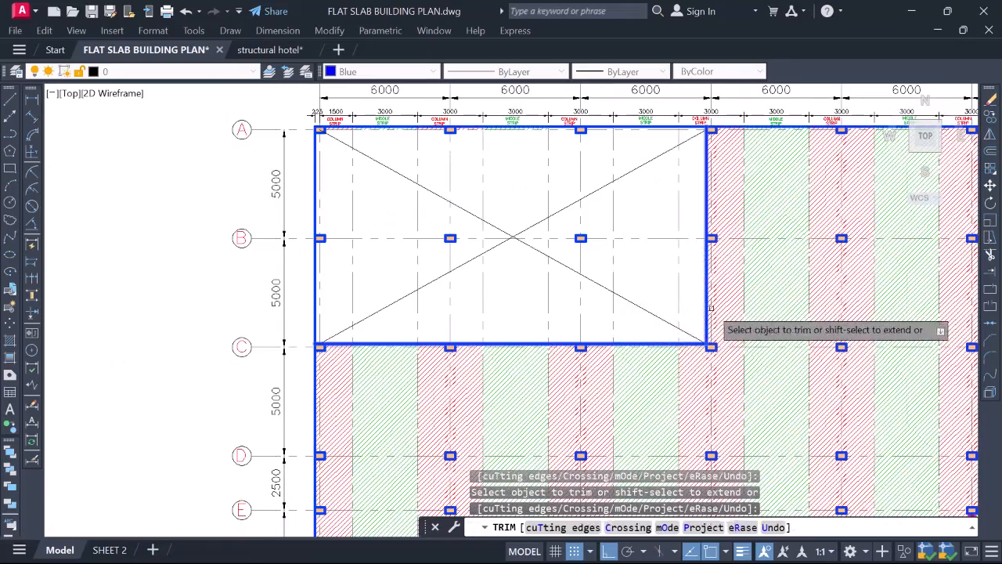
Trim the hatch slivers above grid A in the middle strip between grids 2 and 3 and the column strip at grid 2
scroll(698, 291, "up", 1)
middle_click_drag(669, 293, 698, 499)
scroll(439, 245, "up", 1)
middle_click_drag(439, 245, 546, 259)
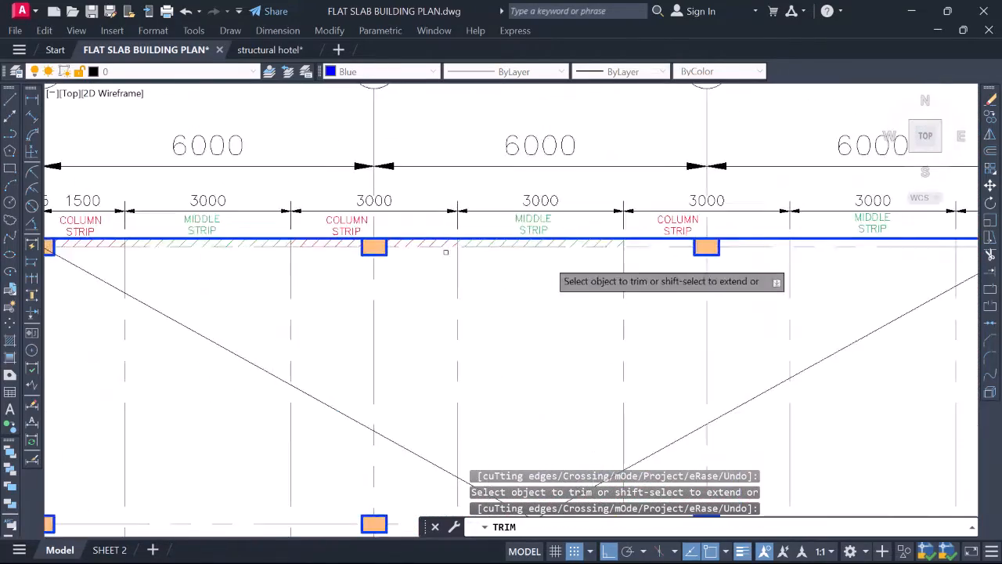
scroll(541, 234, "up", 2)
left_click(549, 233)
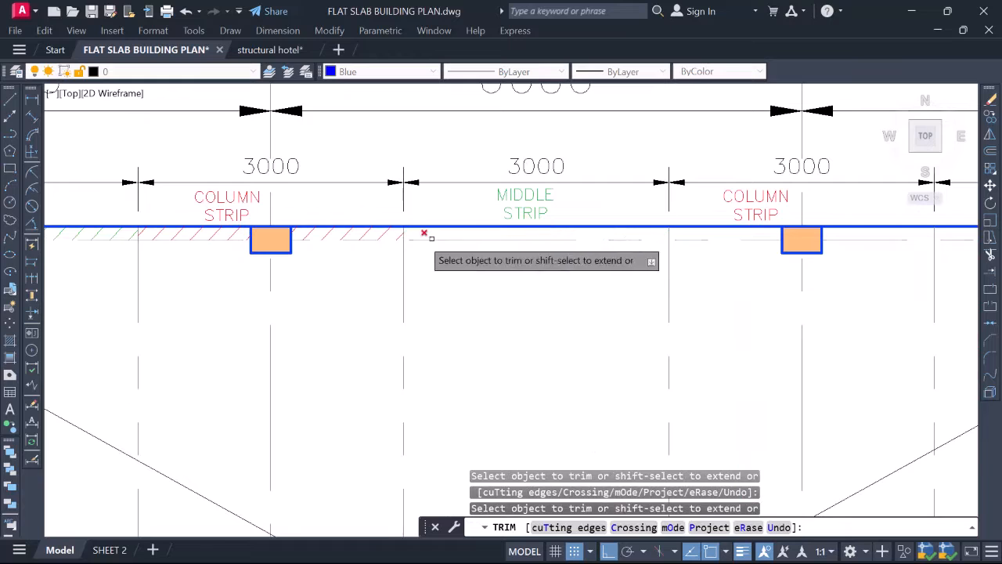
left_click(381, 233)
scroll(504, 241, "down", 2)
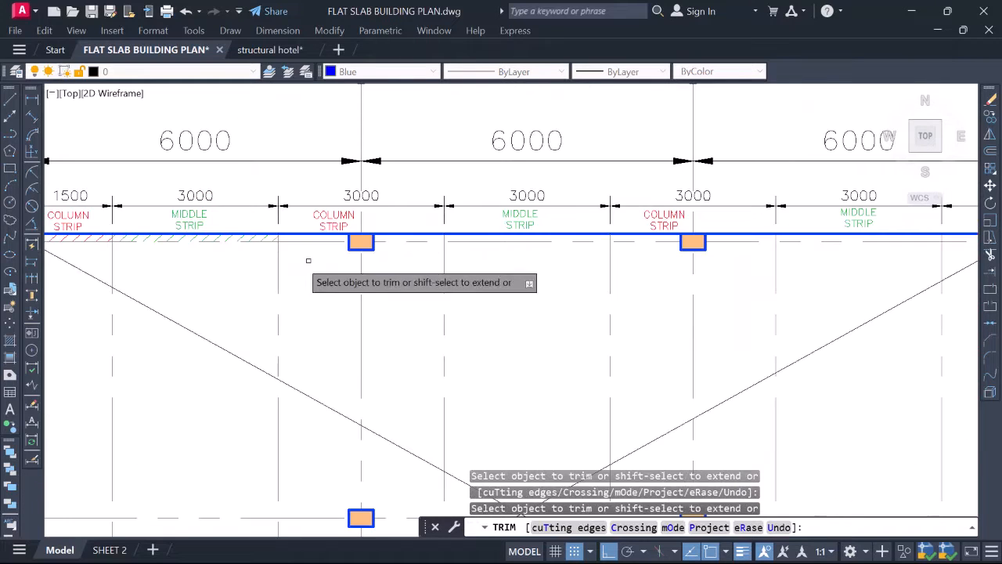
Trim the last hatch slivers above grid A in the middle strip between grids 1 and 2 and the column strip at grid 1
scroll(244, 234, "up", 4)
left_click(237, 230)
scroll(460, 236, "down", 2)
scroll(465, 235, "down", 2)
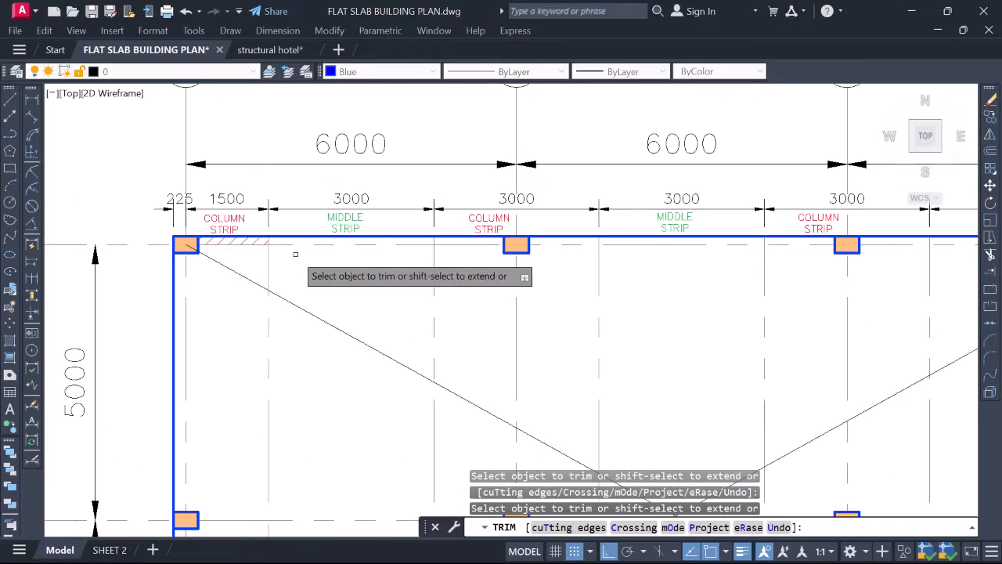
scroll(226, 227, "up", 4)
left_click(223, 229)
scroll(335, 240, "down", 5)
scroll(335, 240, "down", 2)
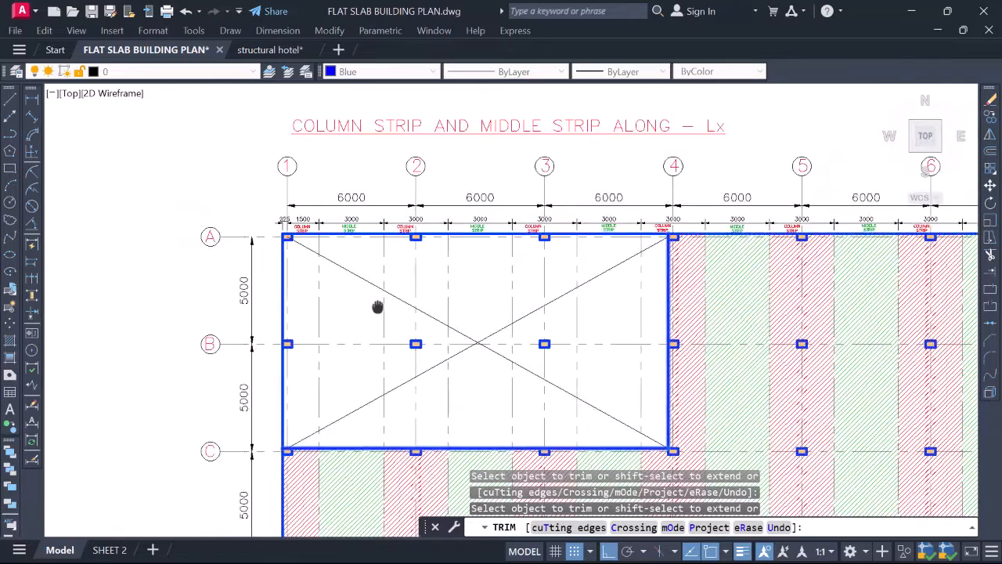
middle_click_drag(387, 334, 359, 259)
key("Escape")
Move the seven COLUMN STRIP and MIDDLE STRIP labels from grid 1 to grid 4 straight down to just above the roof area's slab edge at grid C
scroll(282, 152, "up", 5)
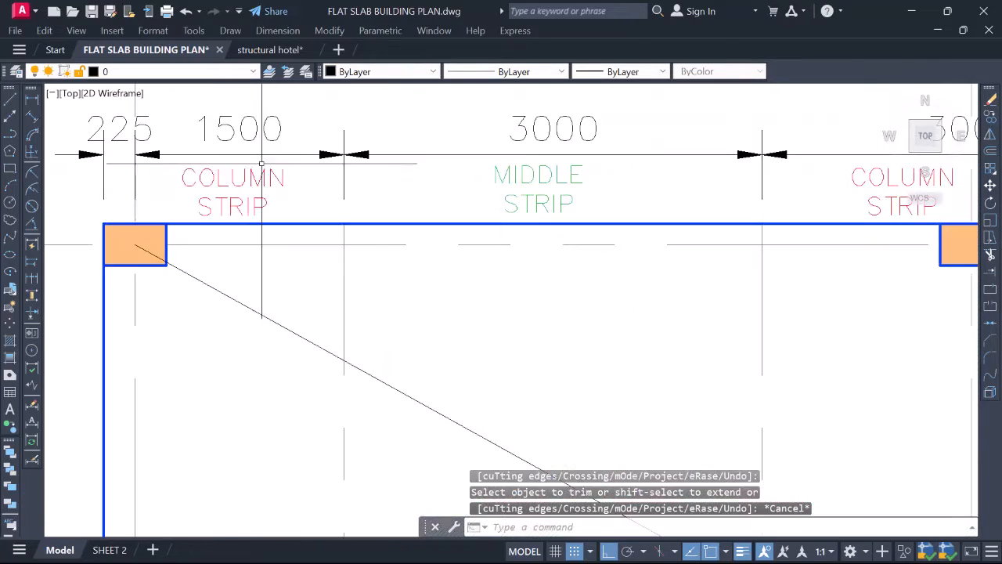
left_click(232, 186)
left_click(547, 169)
left_click(368, 180)
scroll(367, 180, "down", 4)
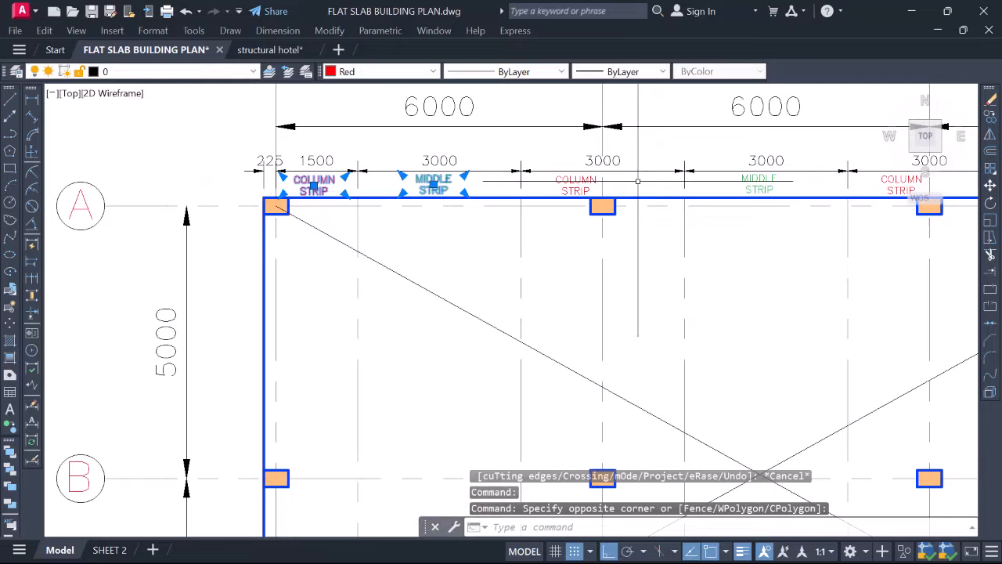
left_click(589, 178)
left_click(742, 183)
scroll(744, 185, "down", 2)
middle_click_drag(822, 188, 650, 193)
scroll(651, 192, "up", 4)
left_click(649, 189)
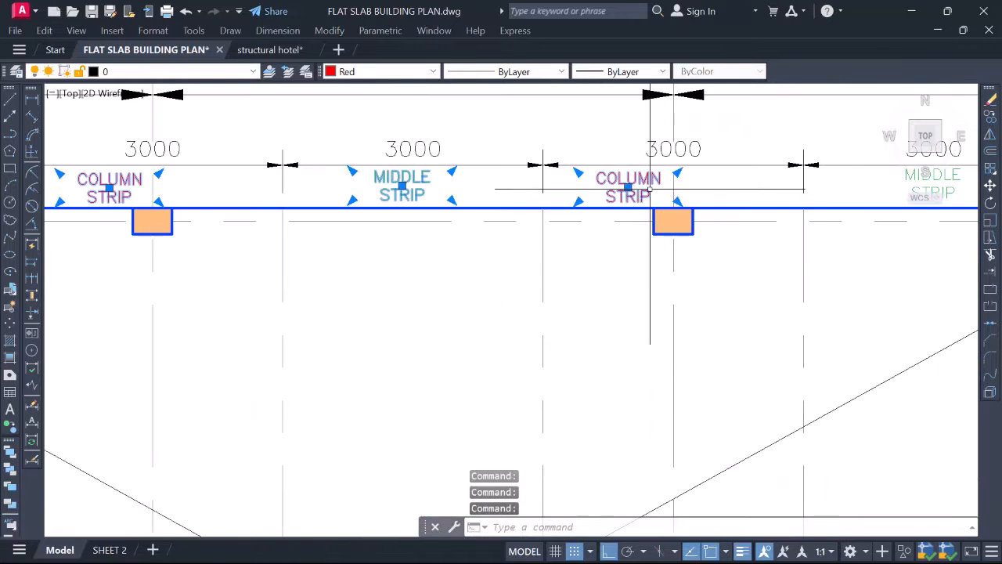
scroll(650, 188, "down", 4)
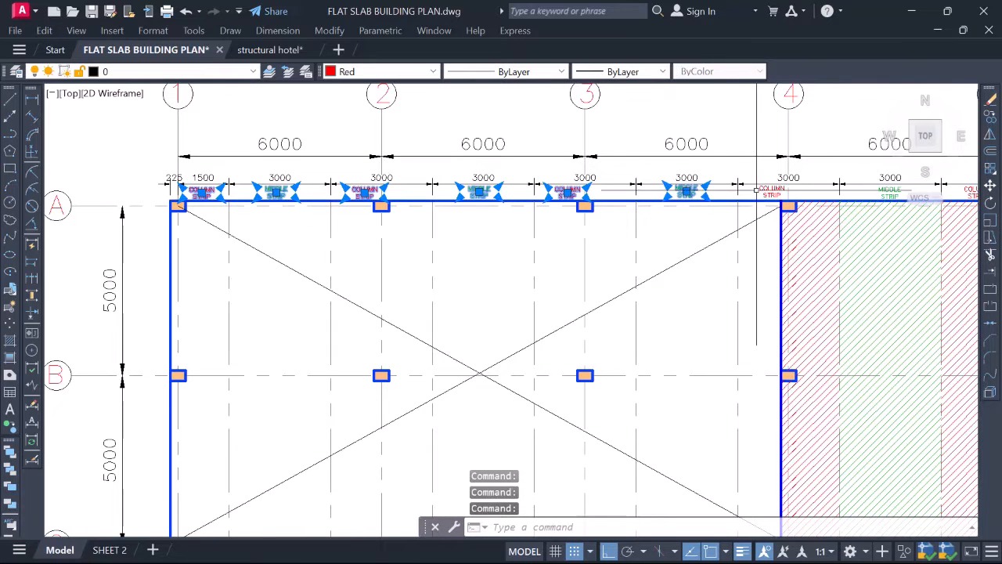
type("m")
key("Return")
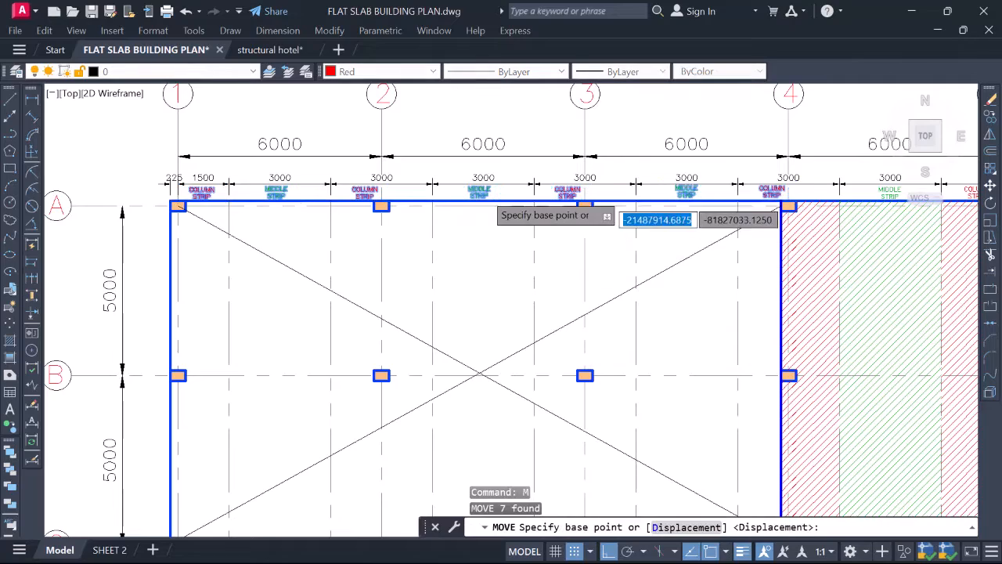
scroll(481, 197, "up", 4)
left_click(462, 198)
scroll(462, 199, "down", 4)
scroll(447, 320, "down", 2)
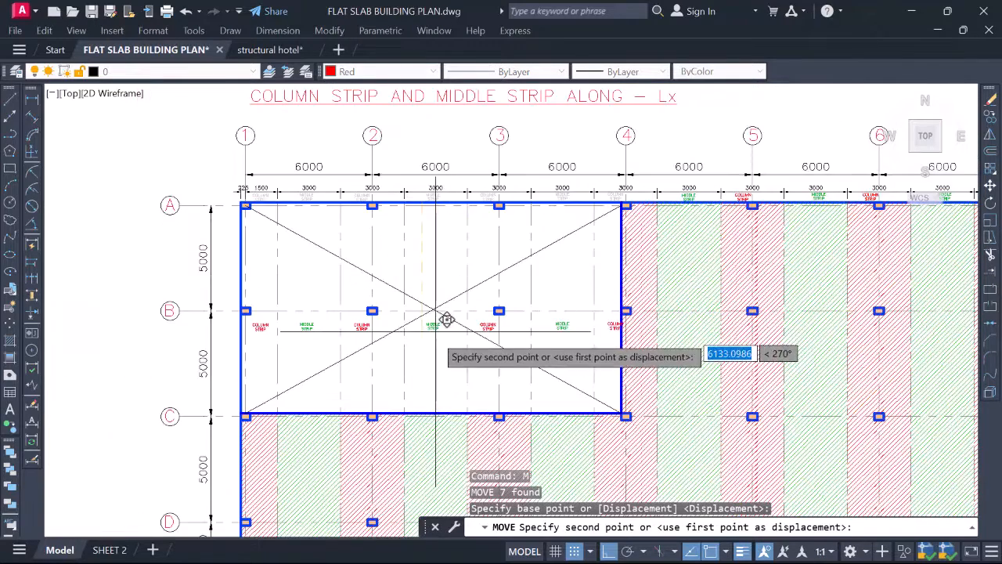
scroll(431, 373, "up", 4)
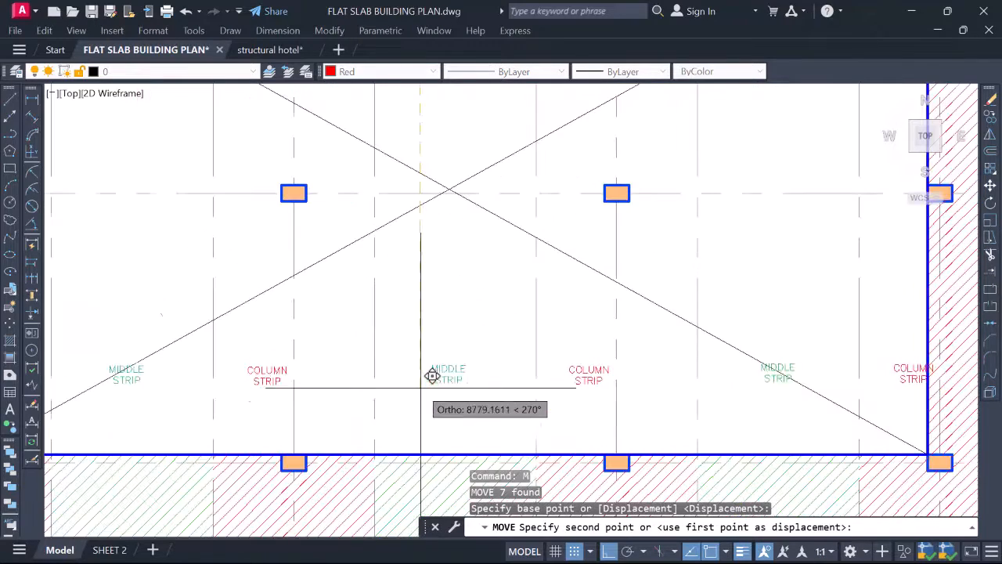
left_click(428, 452)
scroll(476, 347, "down", 5)
Move the seven strip dimensions from grid 1 to just past grid 3 straight down from grid A to the roof area's slab edge at grid C
scroll(342, 276, "up", 5)
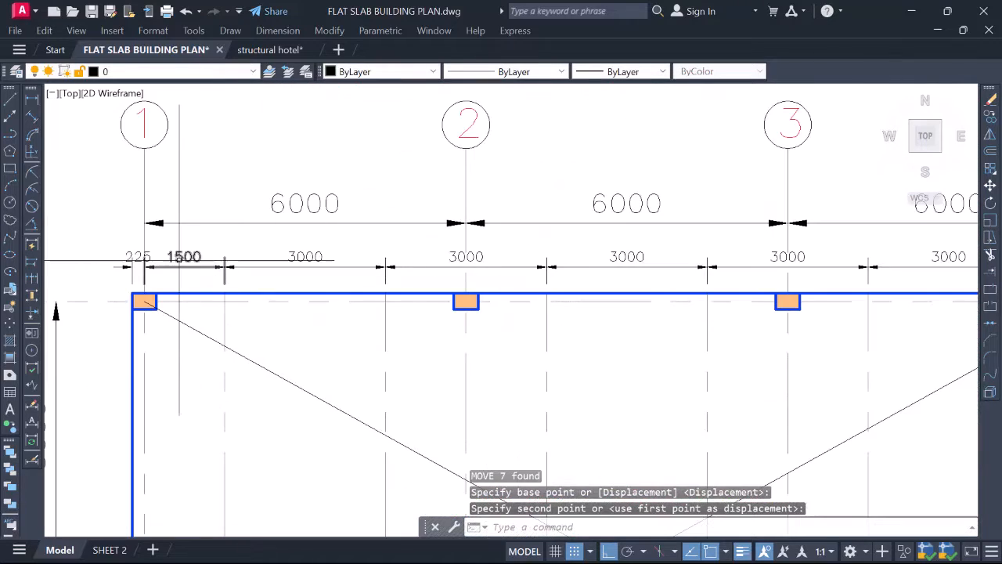
left_click(180, 260)
left_click(126, 259)
left_click(110, 275)
left_click(313, 266)
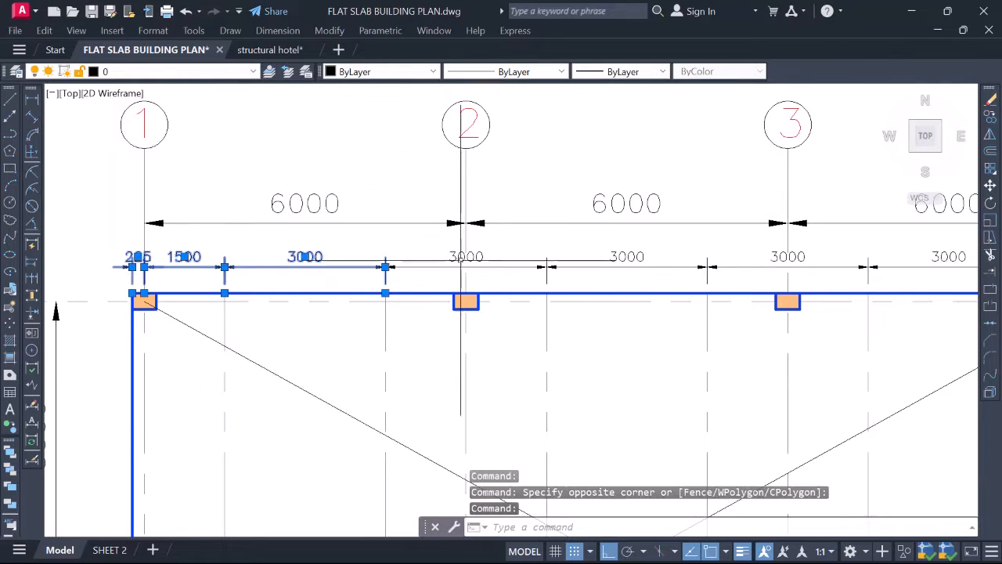
left_click(639, 283)
left_click(537, 271)
scroll(447, 238, "down", 5)
scroll(623, 237, "up", 5)
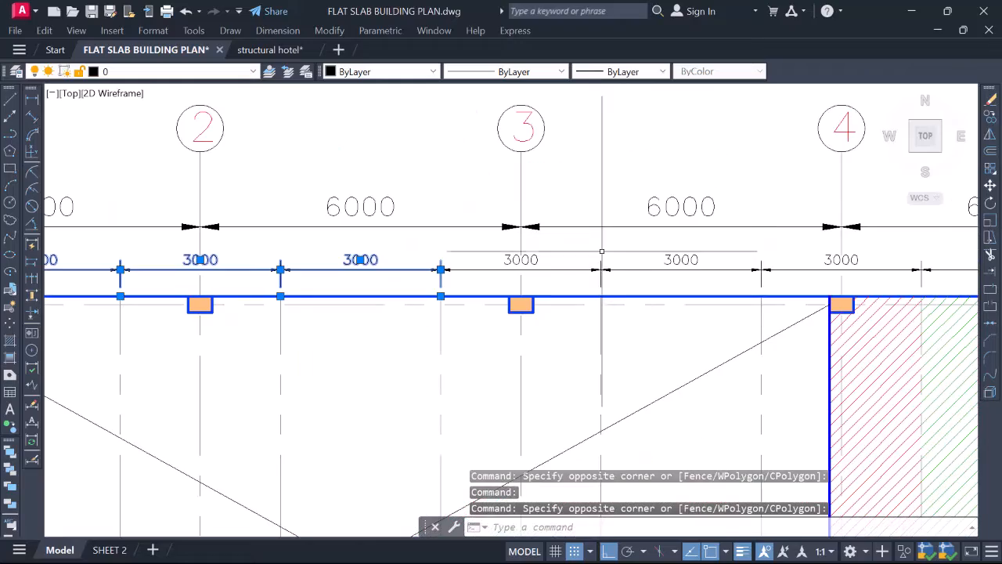
left_click(752, 283)
left_click(579, 279)
left_click(709, 257)
scroll(624, 278, "down", 5)
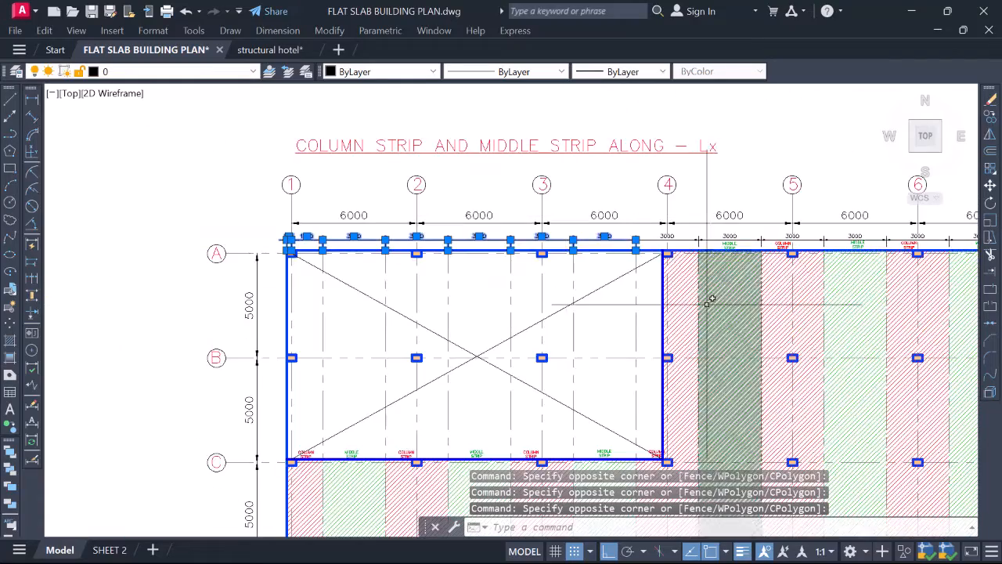
type("m")
key("Return")
scroll(650, 192, "up", 5)
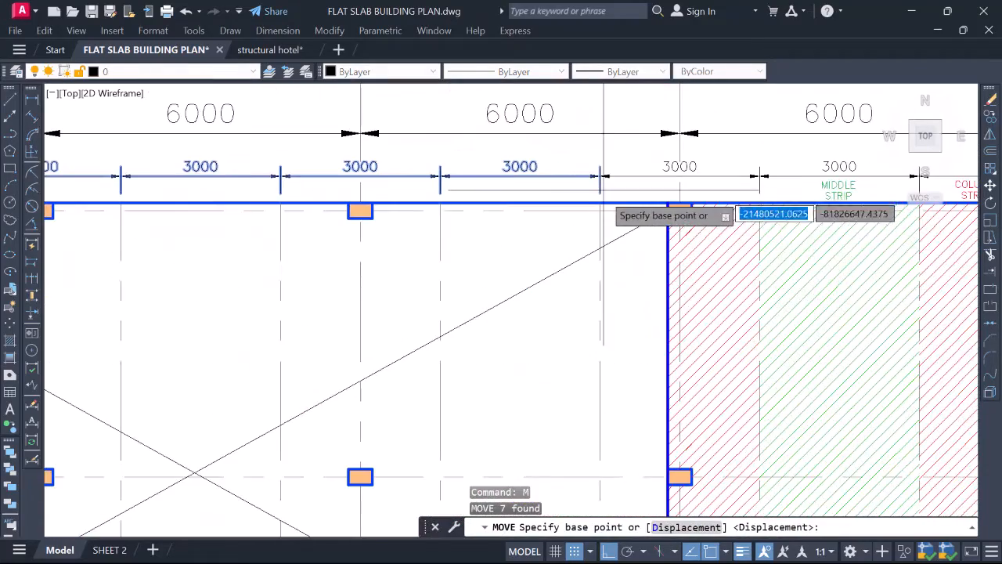
left_click(600, 203)
scroll(611, 191, "down", 5)
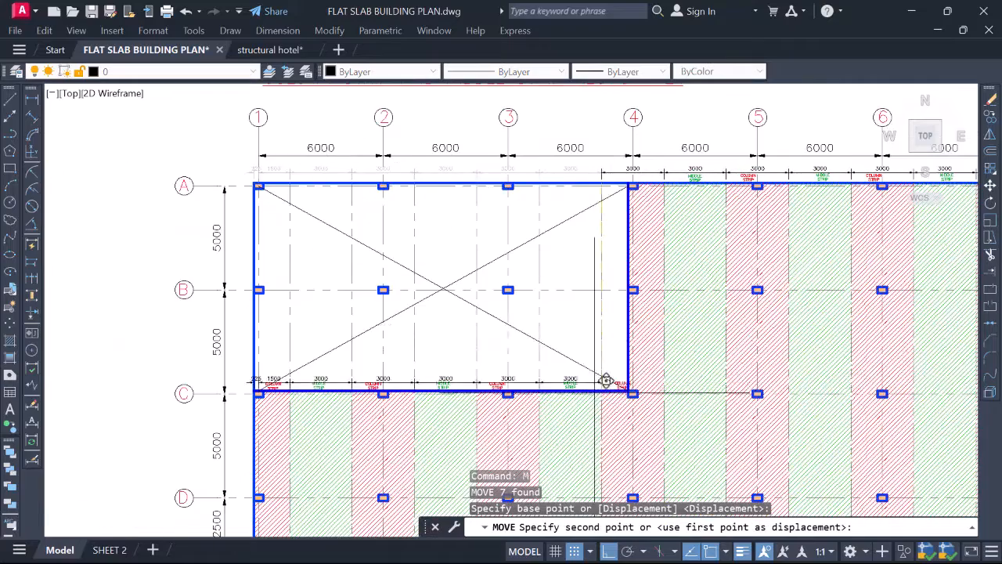
scroll(611, 382, "up", 5)
scroll(618, 371, "up", 4)
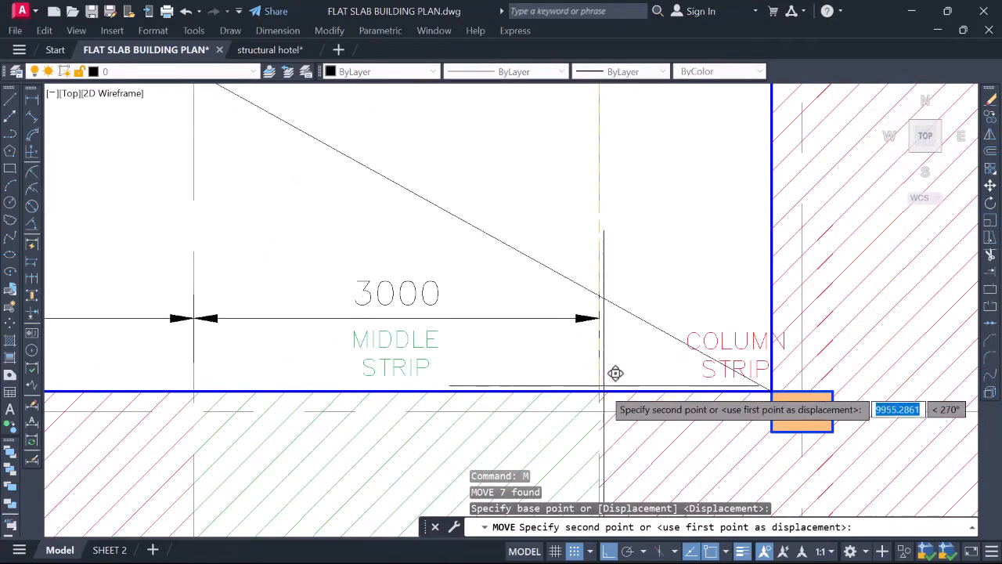
left_click(600, 388)
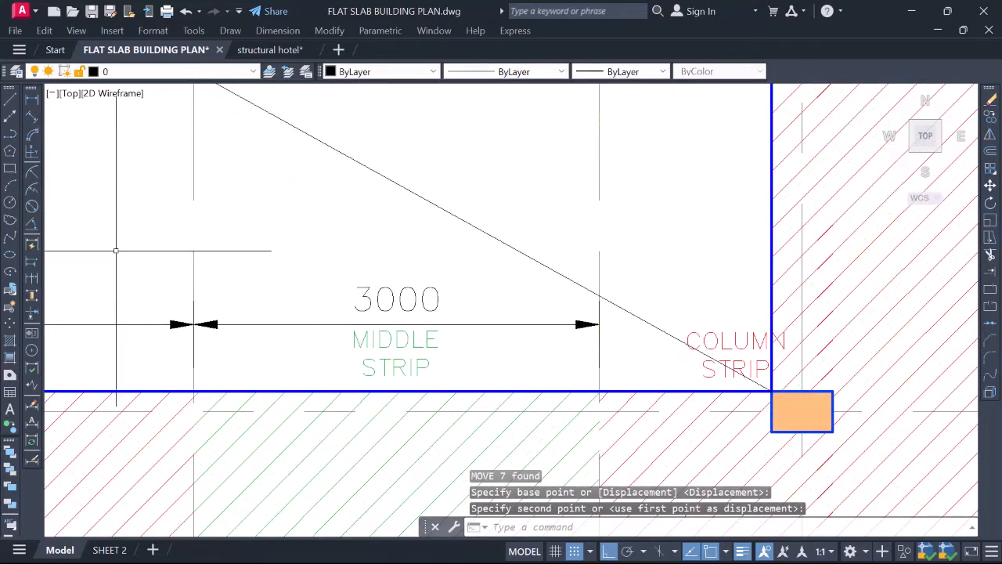
Continue the moved dimension chain from the last middle strip to the inner slab corner at grids C and 4
left_click(41, 280)
left_click(598, 324)
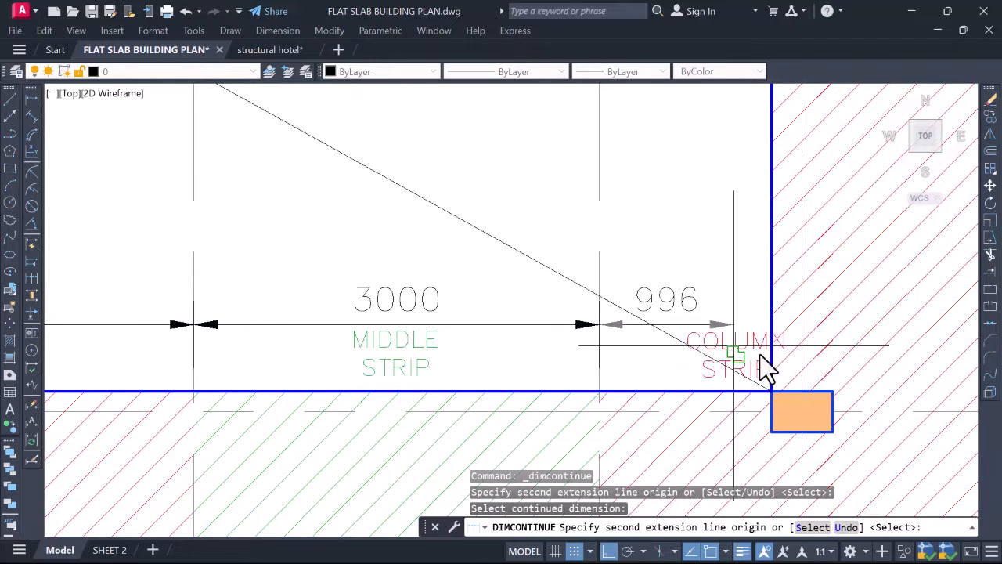
scroll(779, 384, "up", 3)
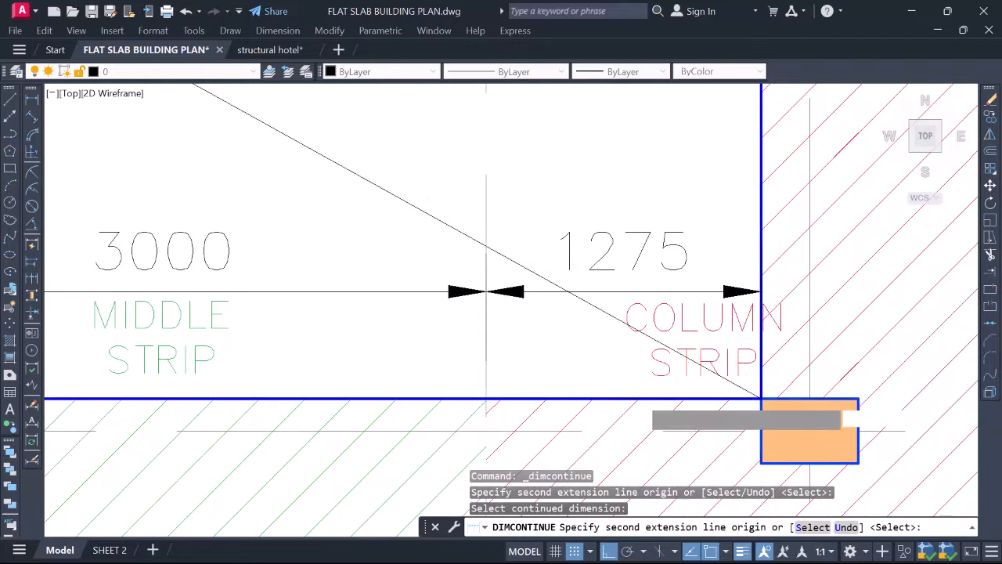
left_click(761, 399)
scroll(604, 315, "down", 4)
key("Escape")
Move the COLUMN STRIP label beside grids C and 4 left, clear of the inner slab edge and under its dimension
scroll(651, 315, "up", 2)
left_click(637, 332)
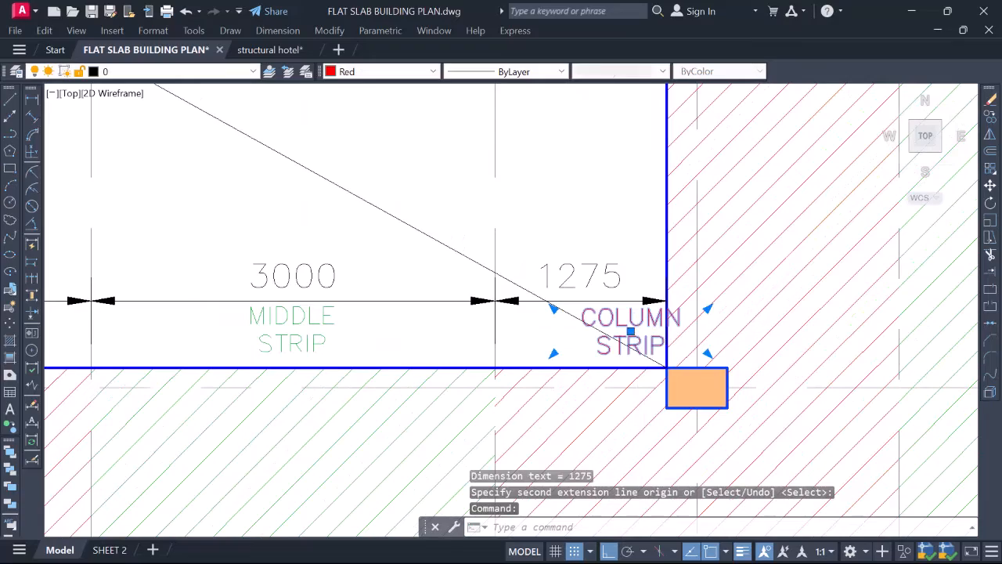
type("m")
key("Return")
left_click(619, 178)
left_click(582, 179)
Stretch the start of the column strip dimension above grids A and 4 to the grid 4 line, making it 1500
scroll(593, 271, "down", 4)
middle_click_drag(598, 225, 558, 514)
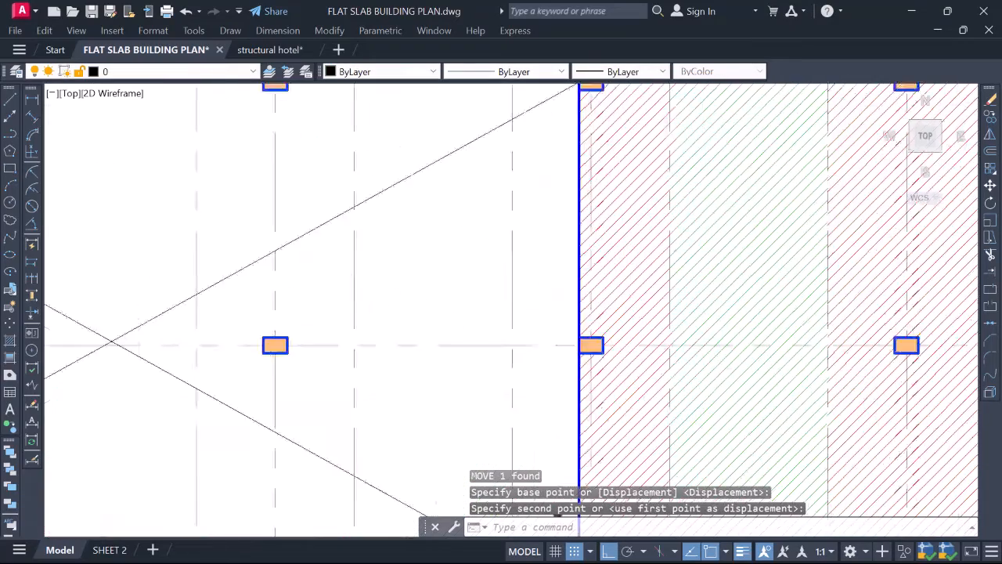
scroll(477, 330, "down", 2)
scroll(536, 314, "up", 4)
left_click(516, 300)
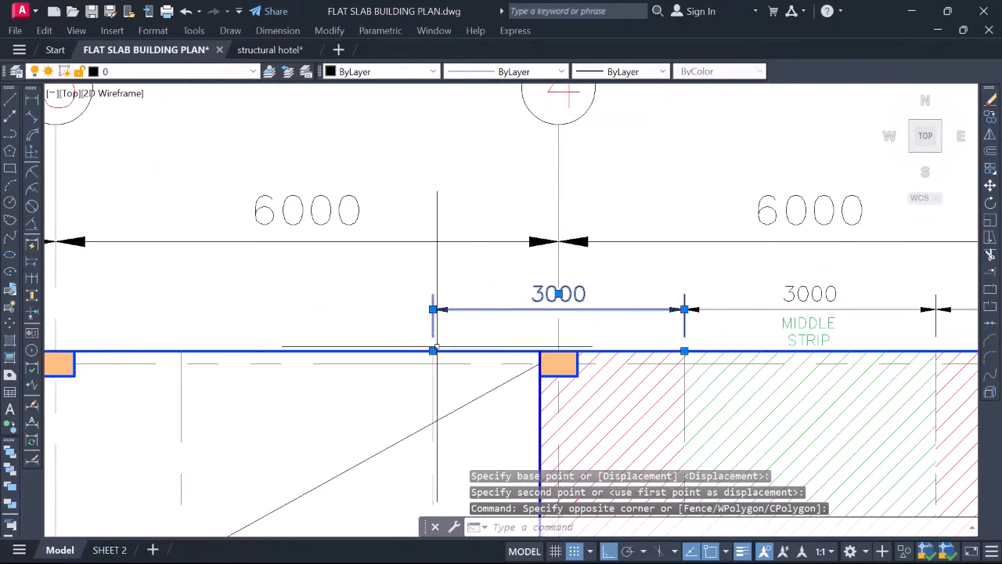
left_click(432, 351)
scroll(554, 347, "up", 4)
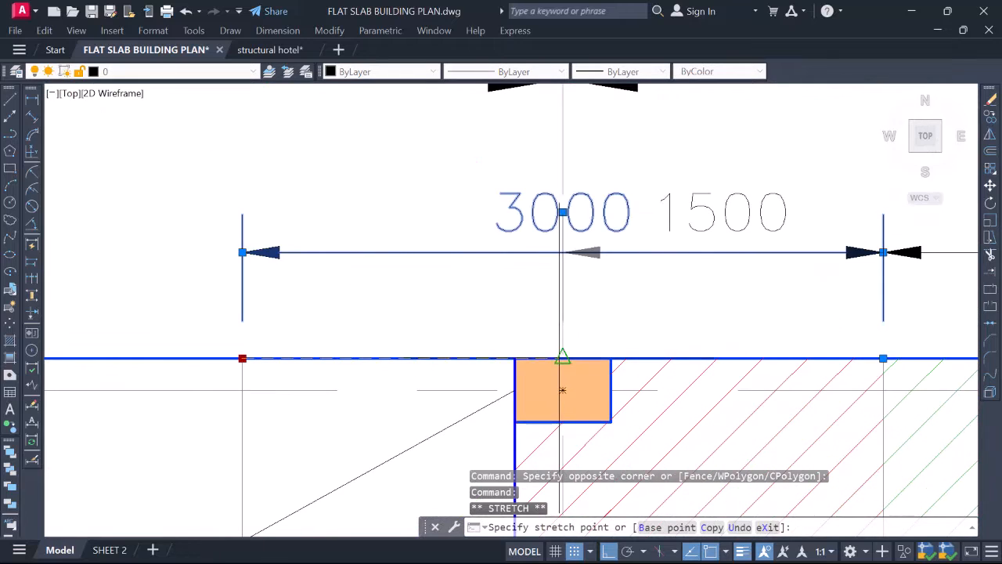
left_click(562, 358)
key("Escape")
Continue the 1500 dimension at grid 4 leftward to the slab edge at the column's outer corner
left_click(31, 279)
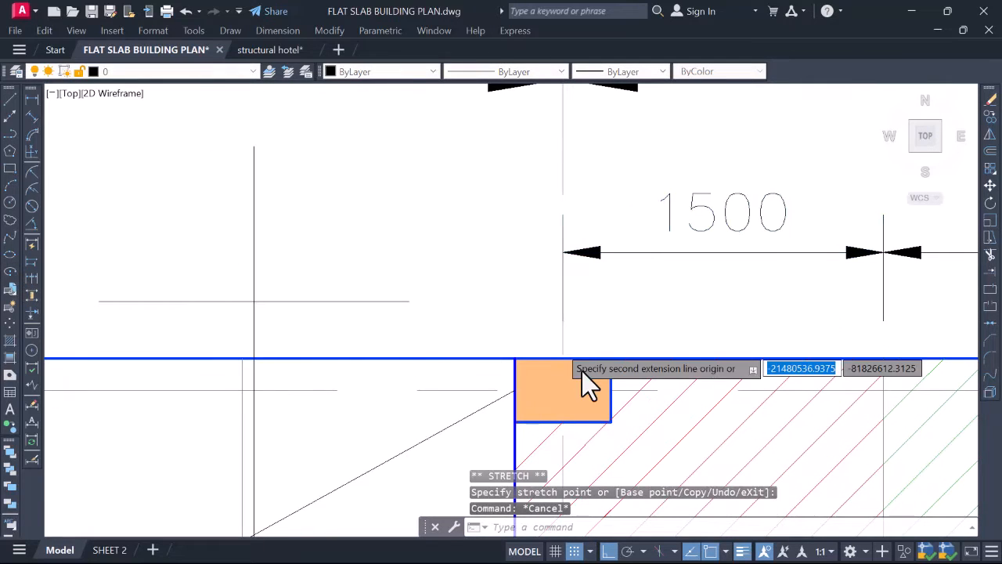
key("Return")
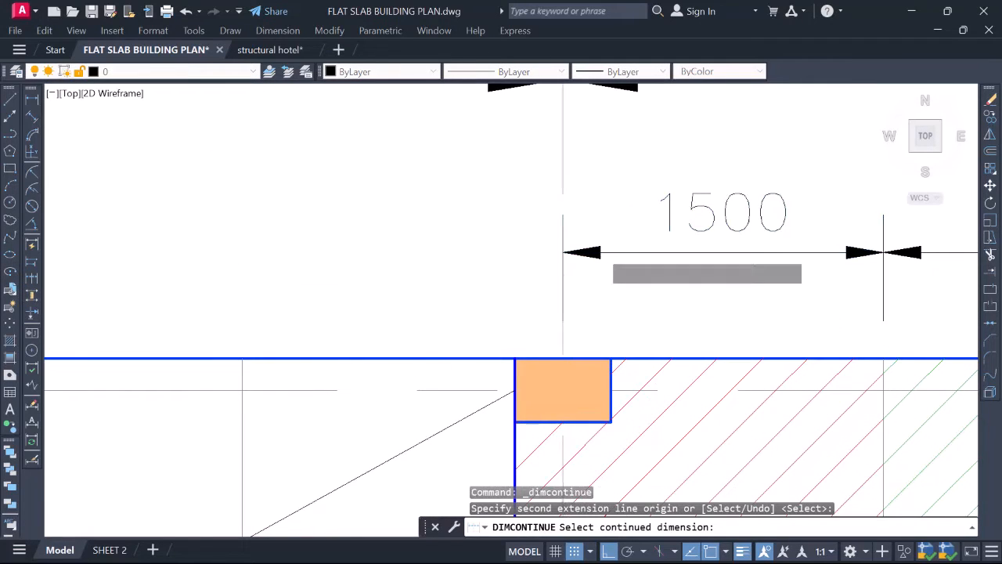
left_click(592, 253)
left_click(514, 359)
scroll(462, 308, "down", 5)
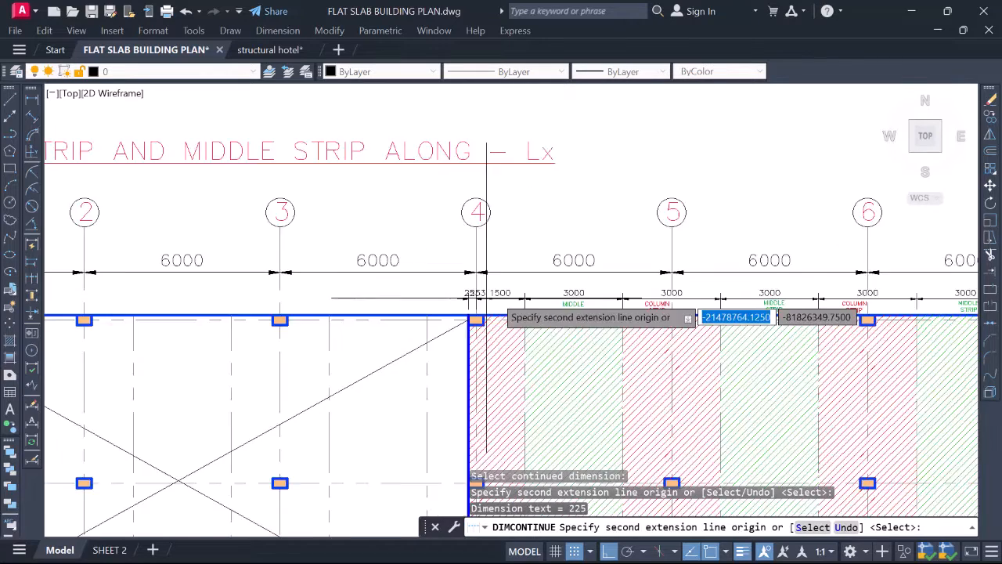
scroll(660, 305, "up", 4)
key("Escape")
Copy the COLUMN STRIP label from grid 5 to beneath the 1500 dimension beside grid 4
left_click(622, 301)
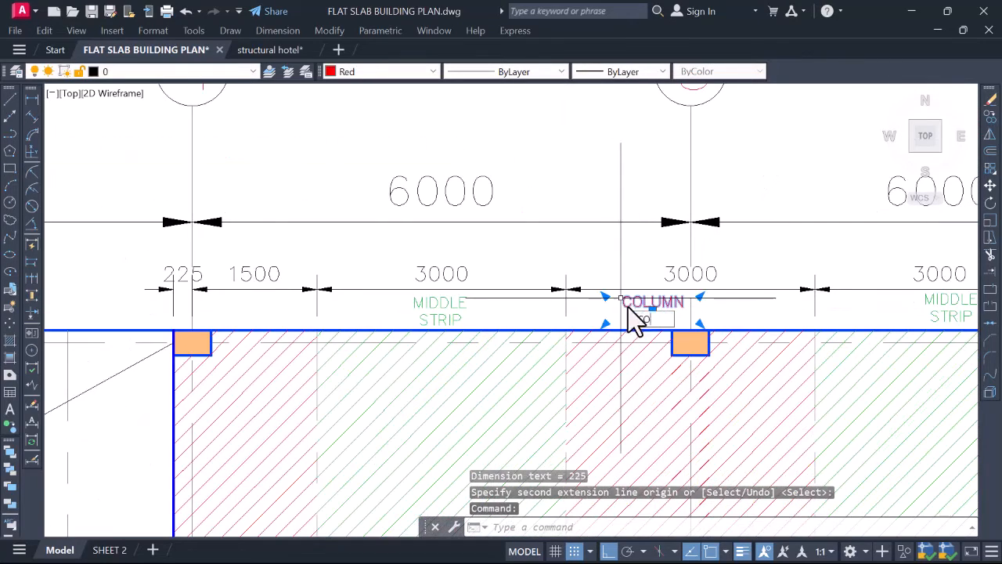
key("Return")
left_click(651, 308)
scroll(249, 322, "up", 2)
left_click(256, 315)
scroll(404, 261, "down", 2)
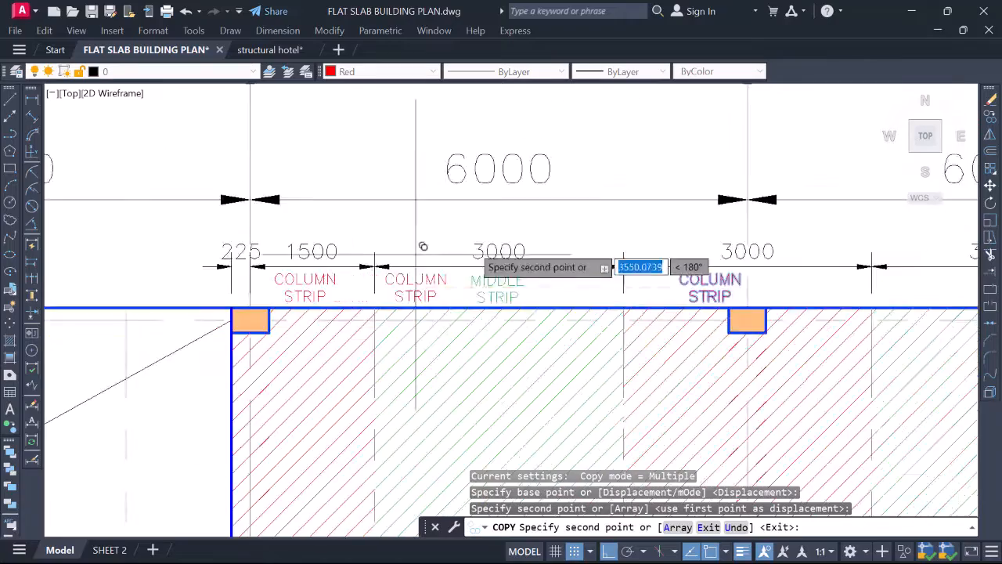
scroll(423, 246, "down", 4)
key("Escape")
Erase the two columns inside the roof area on grid B at grids 2 and 3 of the Lx plan
scroll(330, 270, "up", 3)
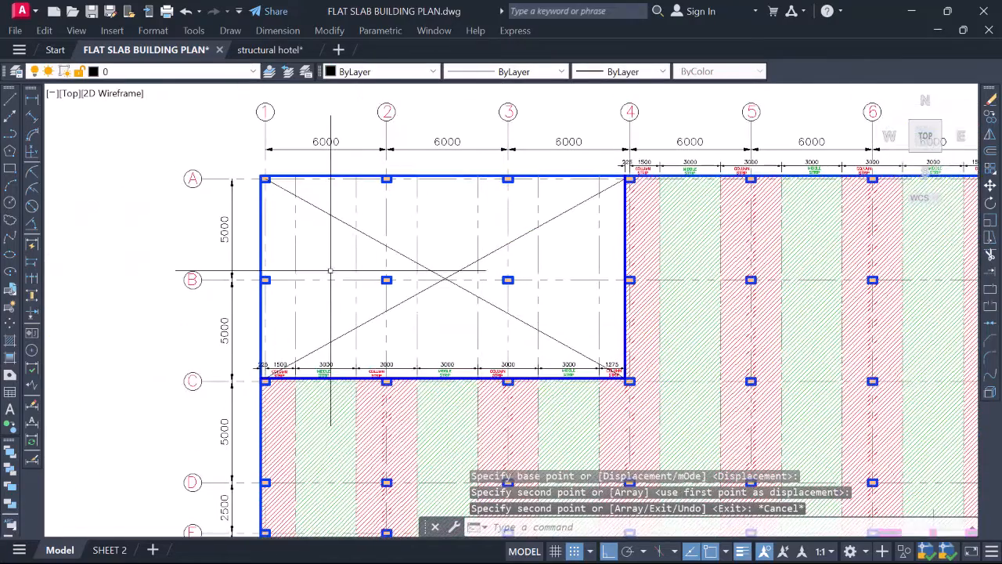
left_click(320, 256)
left_click(577, 311)
type("e")
key("Return")
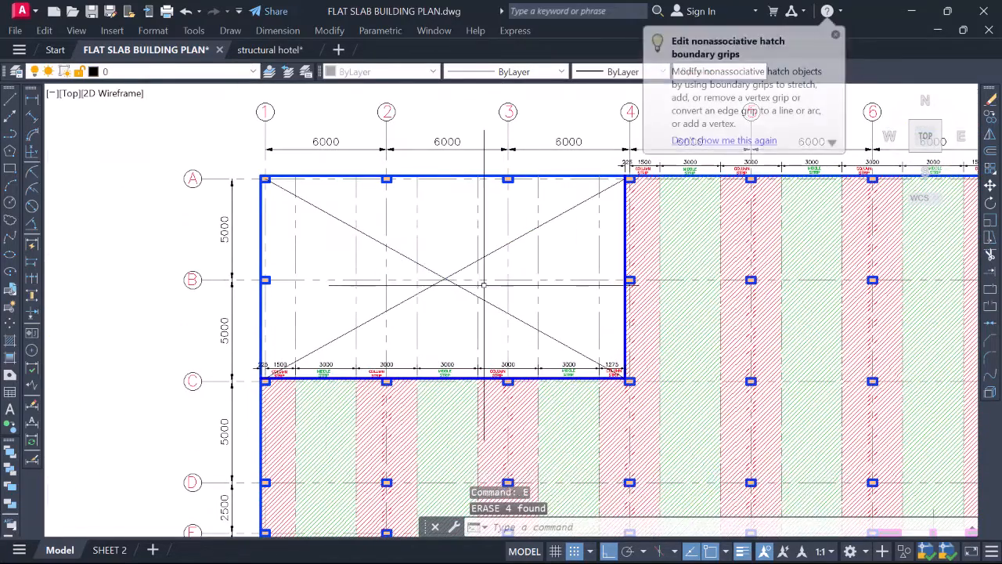
Trim the vertical strip boundary lines inside the Lx plan's roof area, using the slab edge at grid C as the cutting edge
scroll(501, 280, "down", 4)
middle_click_drag(473, 311, 498, 271)
scroll(638, 333, "up", 4)
scroll(513, 321, "up", 4)
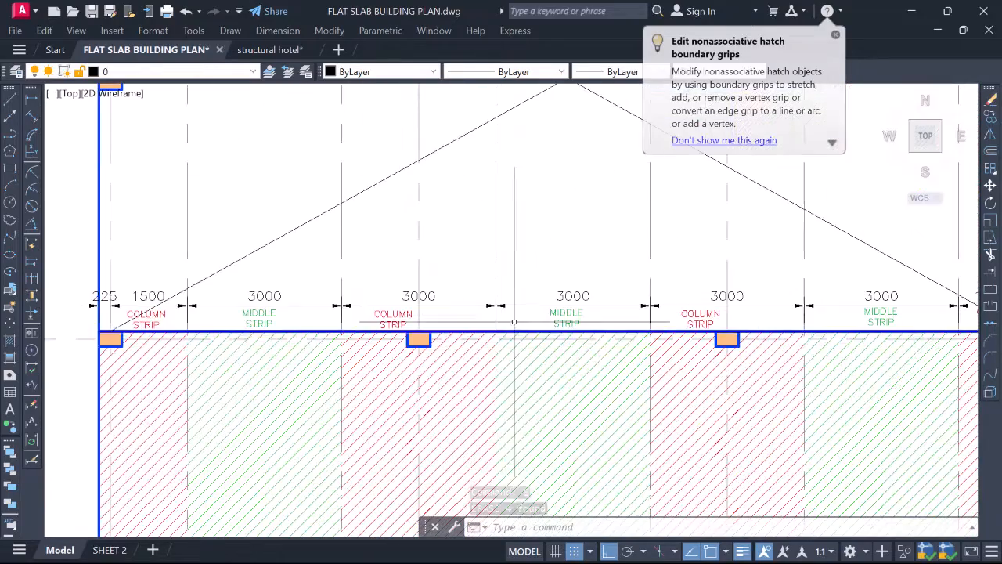
left_click(512, 329)
type("tr")
key("Return")
scroll(553, 335, "down", 4)
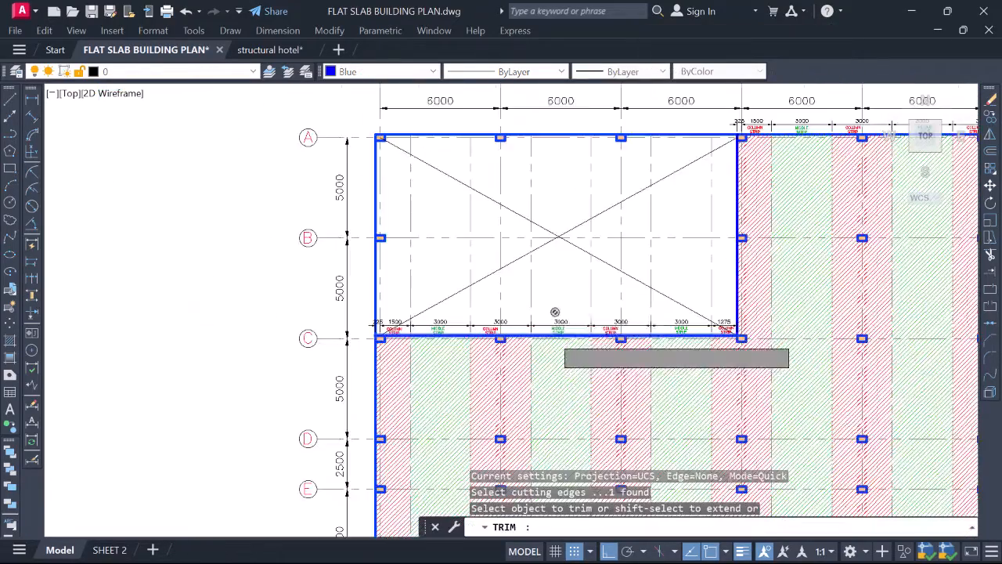
middle_click_drag(515, 235, 512, 267)
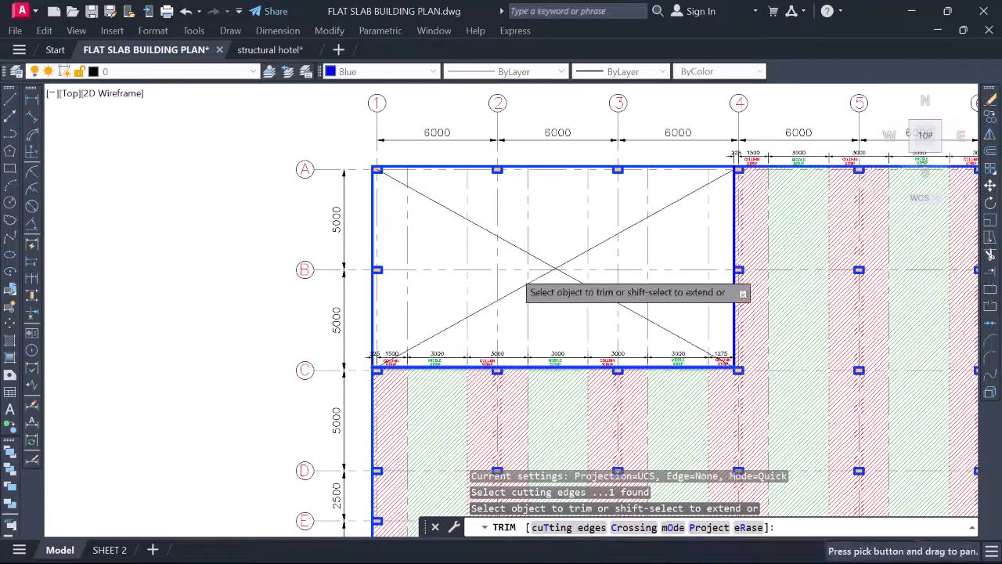
left_click(406, 241)
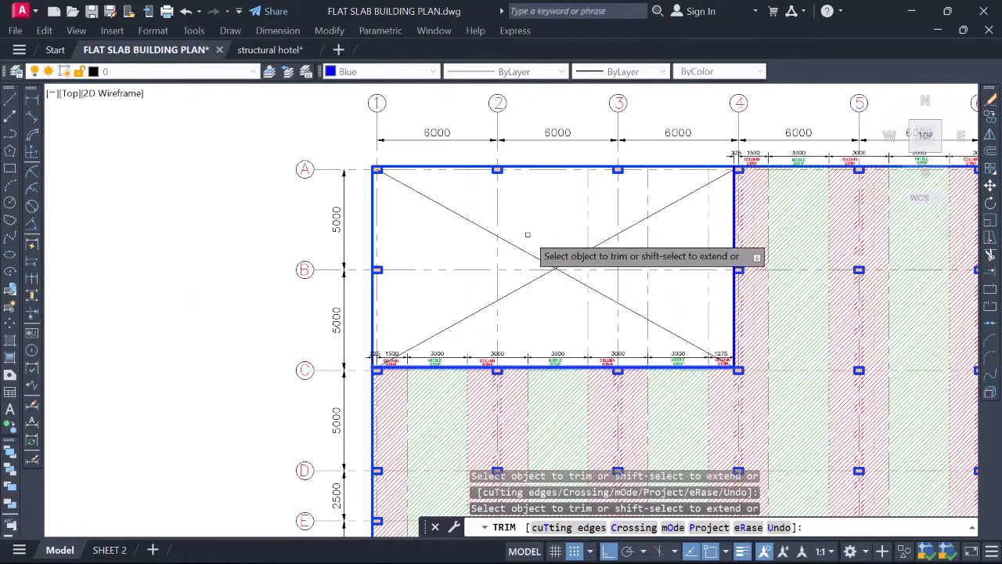
left_click(596, 226)
left_click(562, 224)
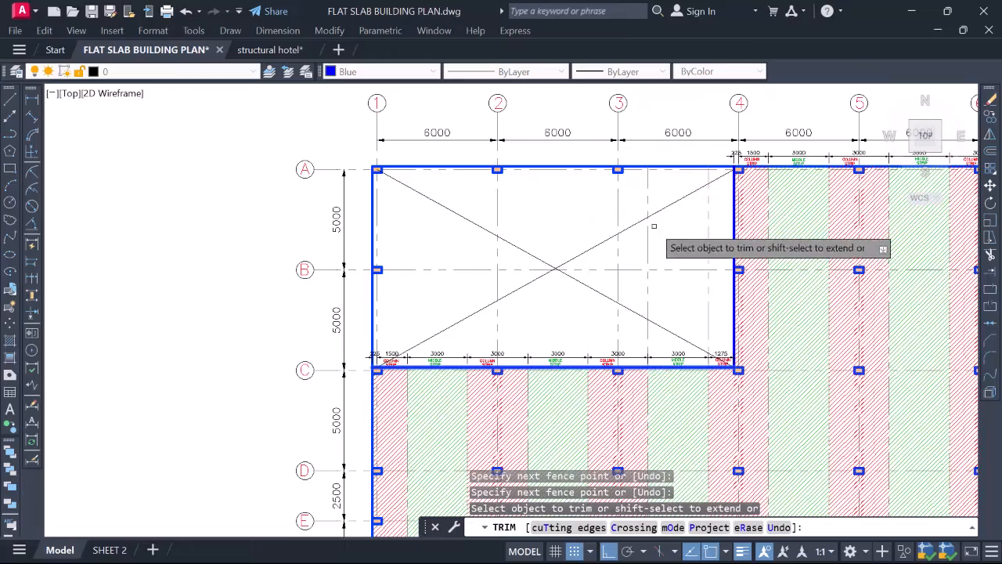
scroll(725, 233, "down", 4)
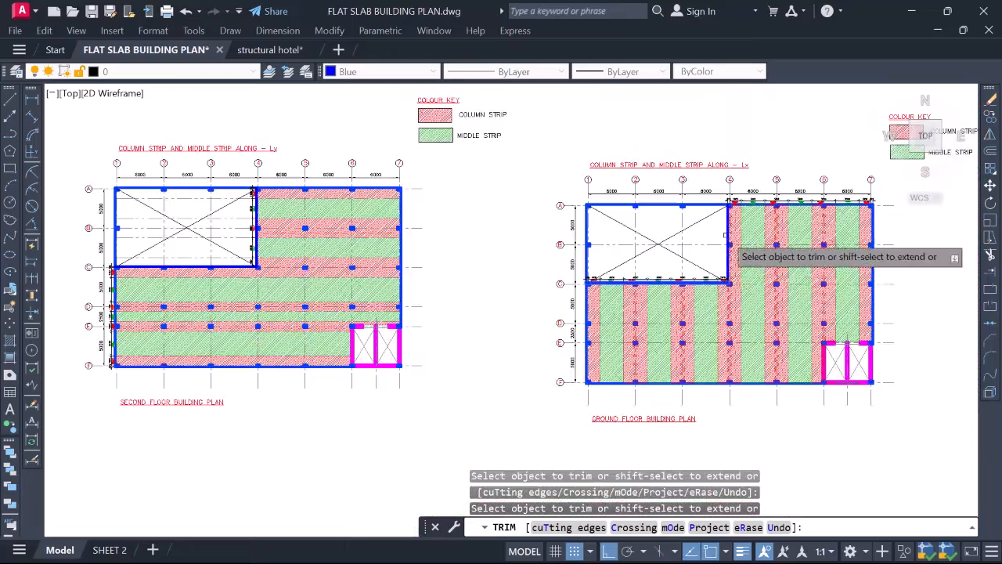
key("Escape")
Trim the horizontal strip boundary lines inside the Ly plan's roof area, using the slab edge near grid 4 as the cutting edge
scroll(505, 241, "up", 5)
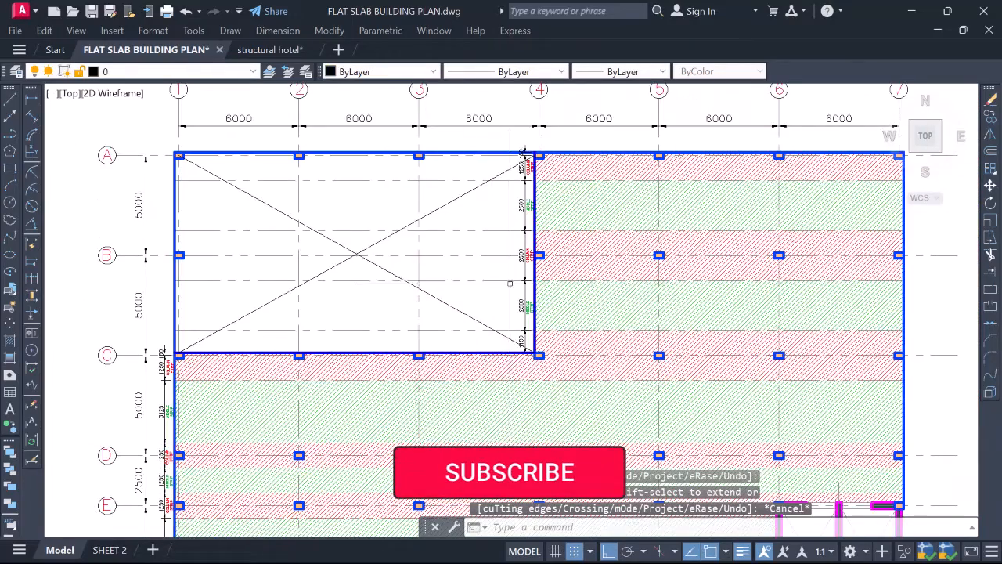
scroll(530, 273, "up", 4)
left_click(540, 265)
type("tr")
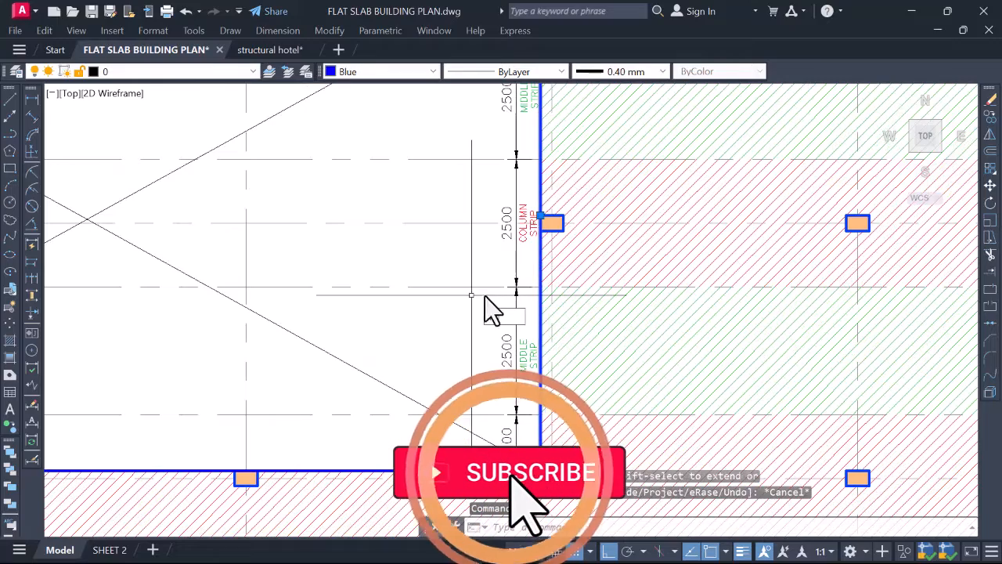
key("Return")
scroll(613, 281, "down", 4)
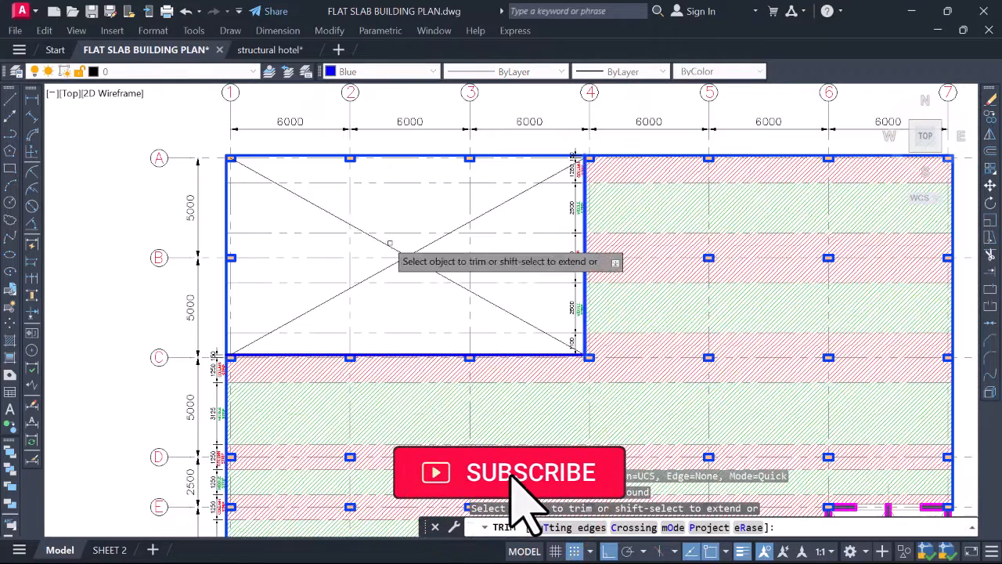
left_click(327, 182)
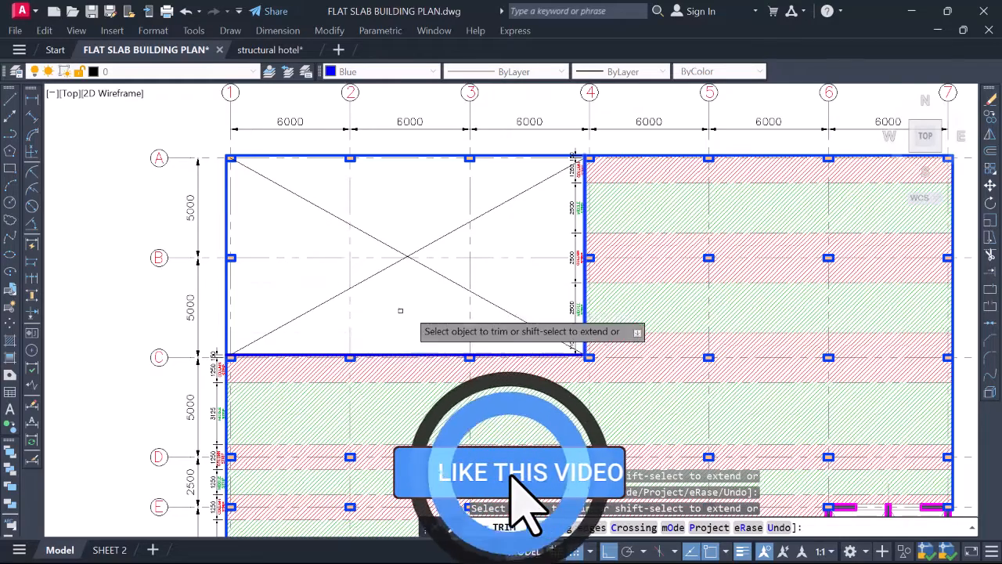
scroll(540, 288, "down", 2)
left_click(478, 274)
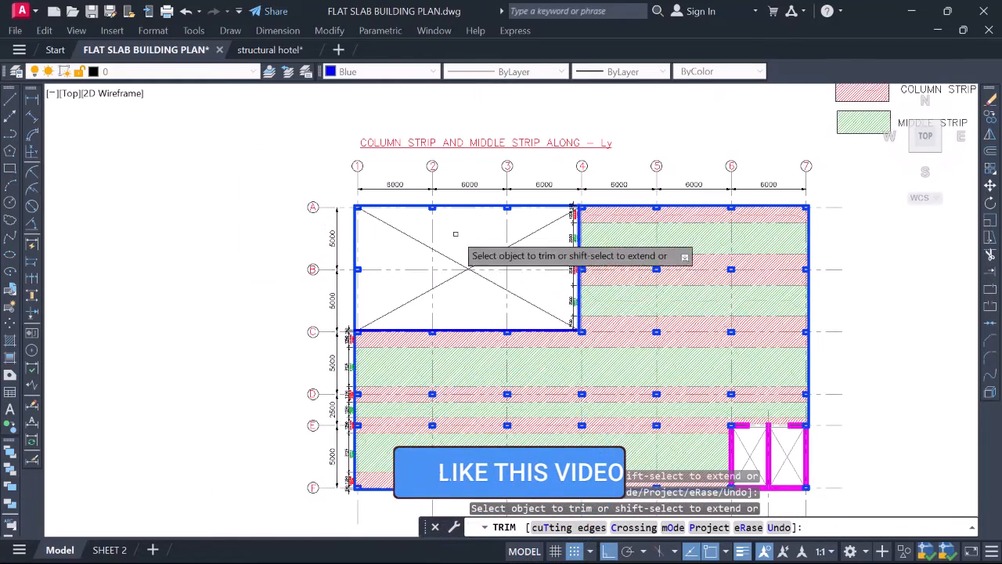
key("Escape")
Move the full ground floor Lx strip plan with its colour key closer to the ground floor Ly plan
scroll(472, 224, "down", 2)
mouse_move(535, 228)
middle_mouse_down()
mouse_move(443, 232)
mouse_move(443, 211)
middle_mouse_up()
scroll(432, 260, "up", 4)
middle_click_drag(481, 265, 509, 280)
scroll(508, 280, "down", 8)
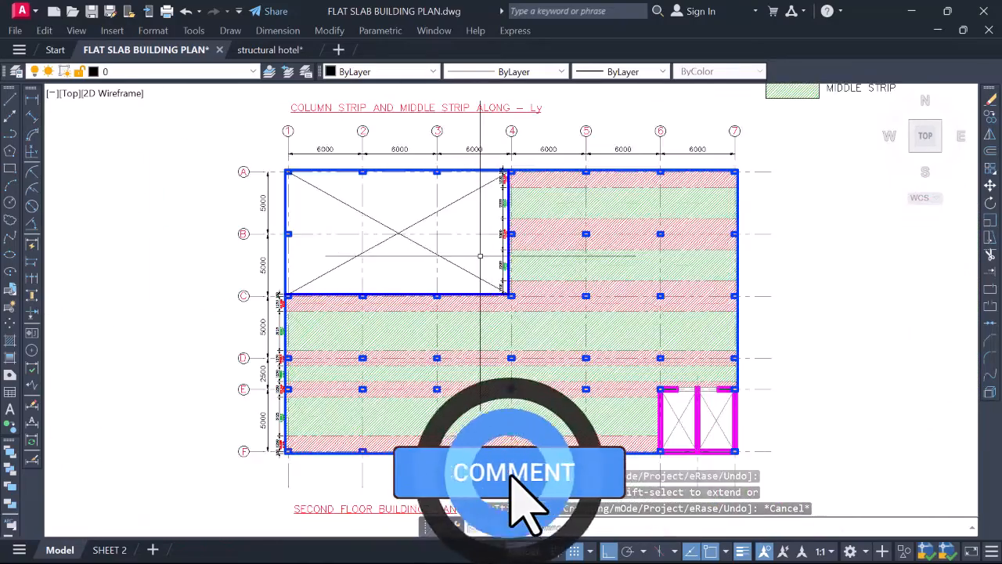
scroll(352, 182, "down", 2)
middle_click_drag(331, 196, 466, 212)
scroll(312, 191, "up", 2)
left_click(336, 179)
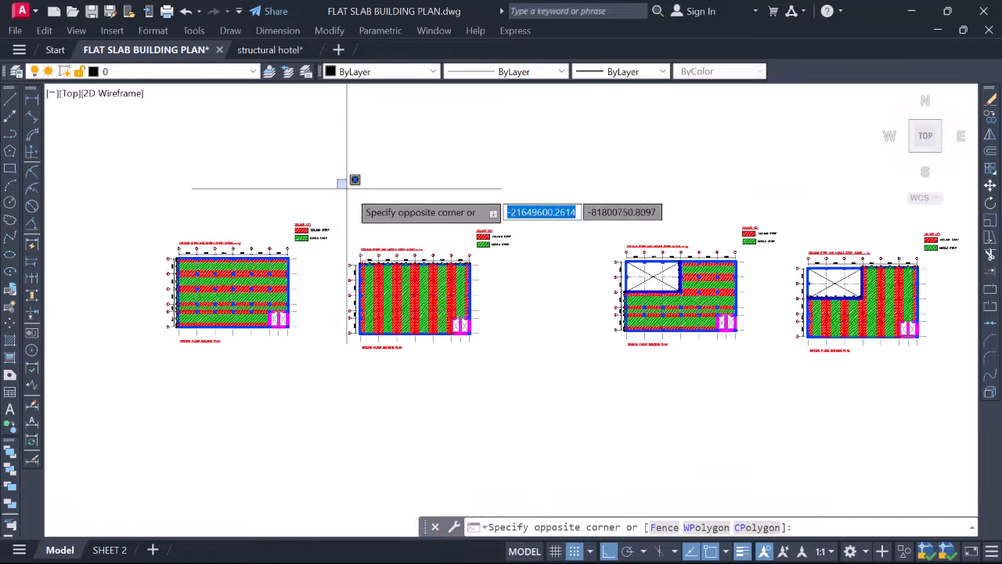
left_click(559, 379)
type("m")
key("Return")
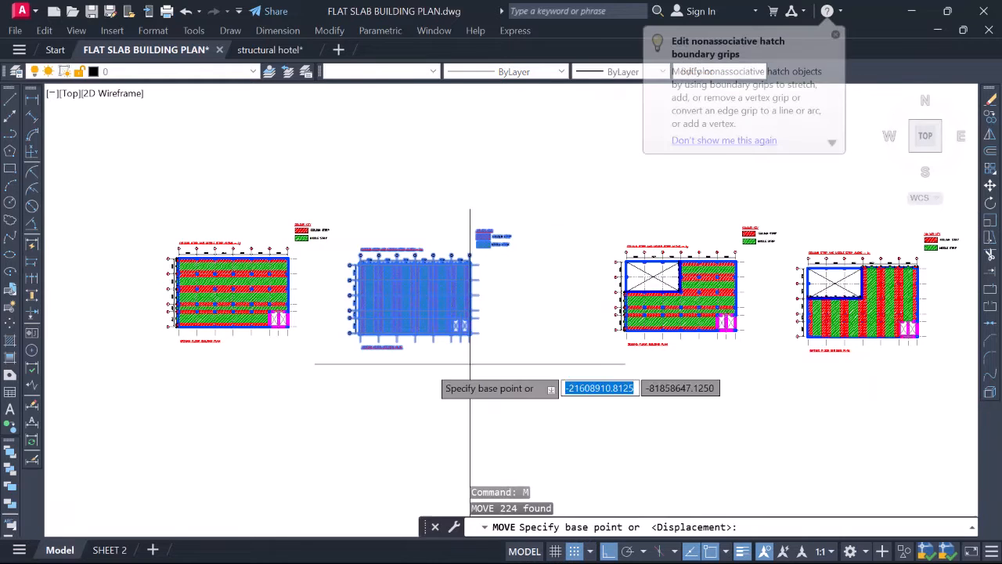
left_click(415, 382)
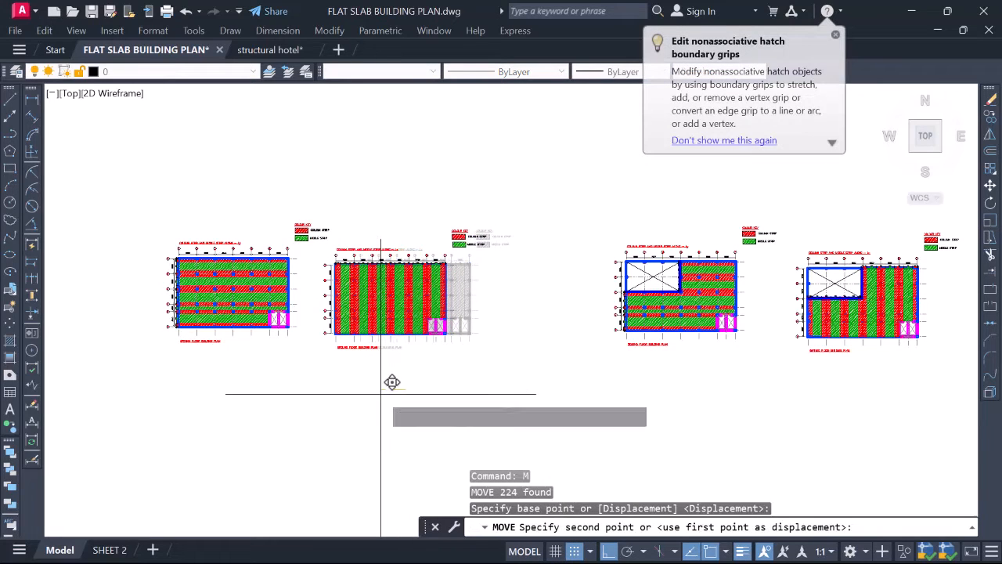
left_click(381, 396)
Move the second floor Ly strip plan with its colour key closer to the ground floor Lx plan
middle_click_drag(486, 346, 392, 330)
left_click(439, 201)
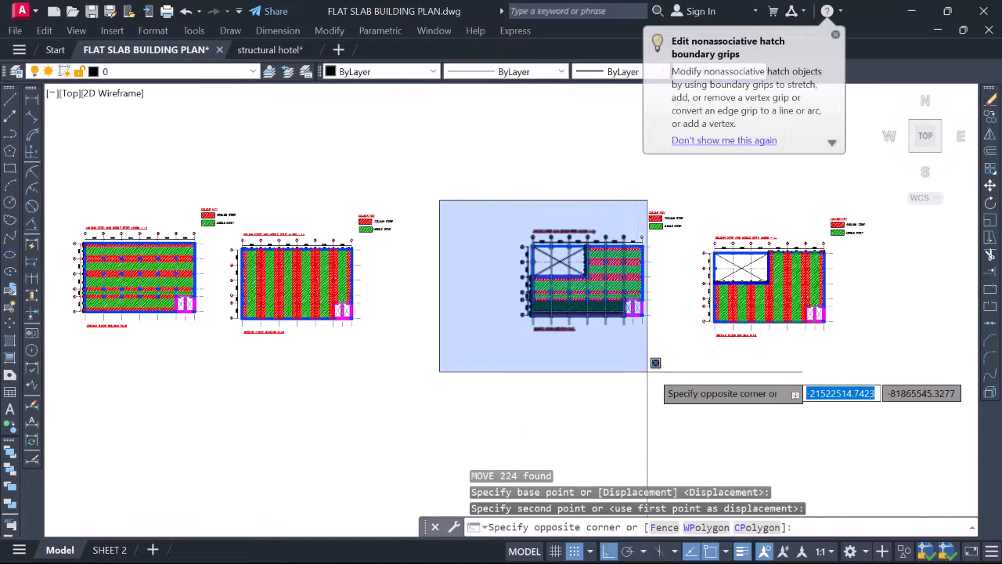
left_click(695, 402)
type("m")
key("Return")
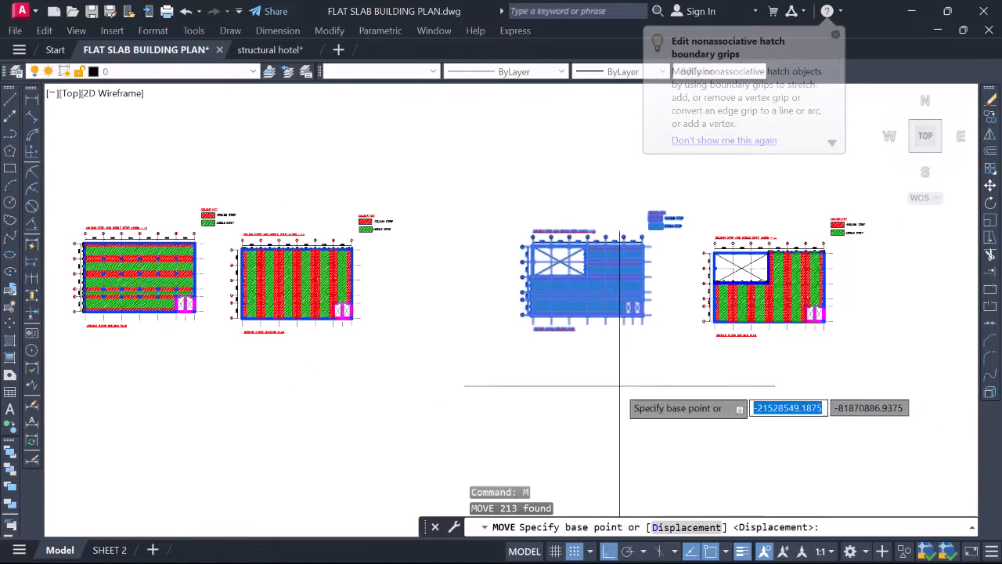
left_click(634, 382)
left_click(523, 382)
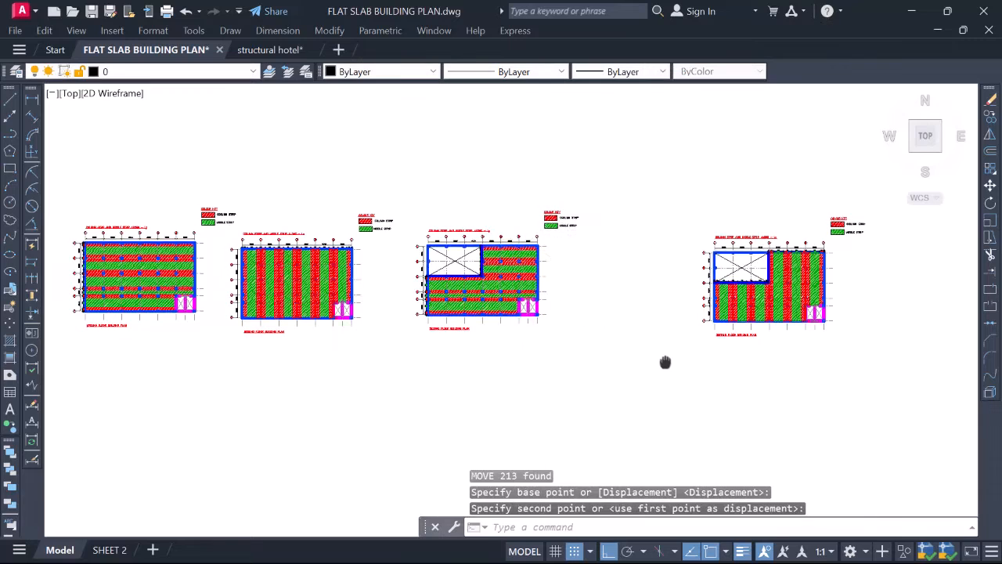
Move the Lx strip plan containing the roof area, with its colour key, closer to the second floor Ly plan
middle_click_drag(666, 360, 523, 361)
left_click(504, 177)
left_click(747, 365)
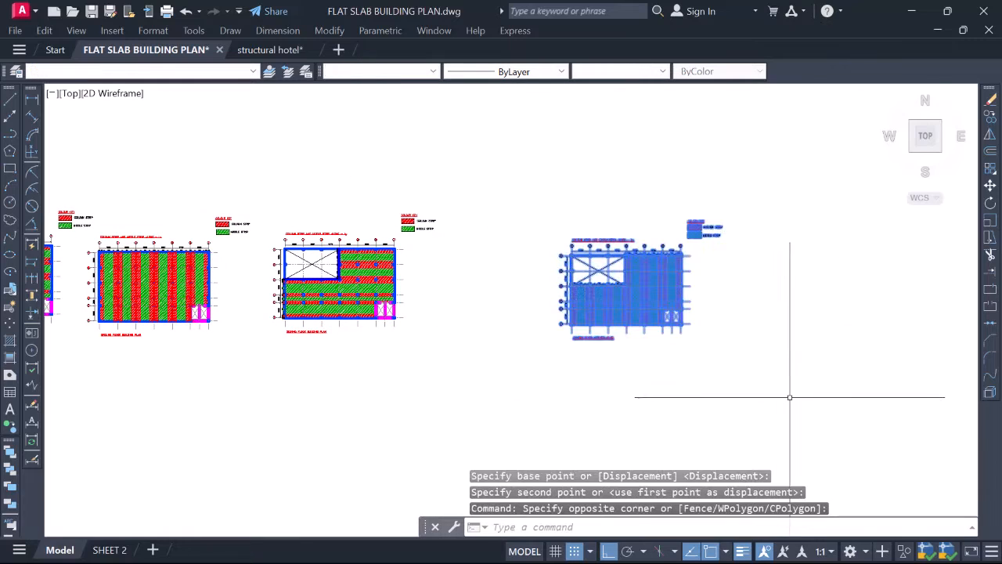
type("m")
key("Return")
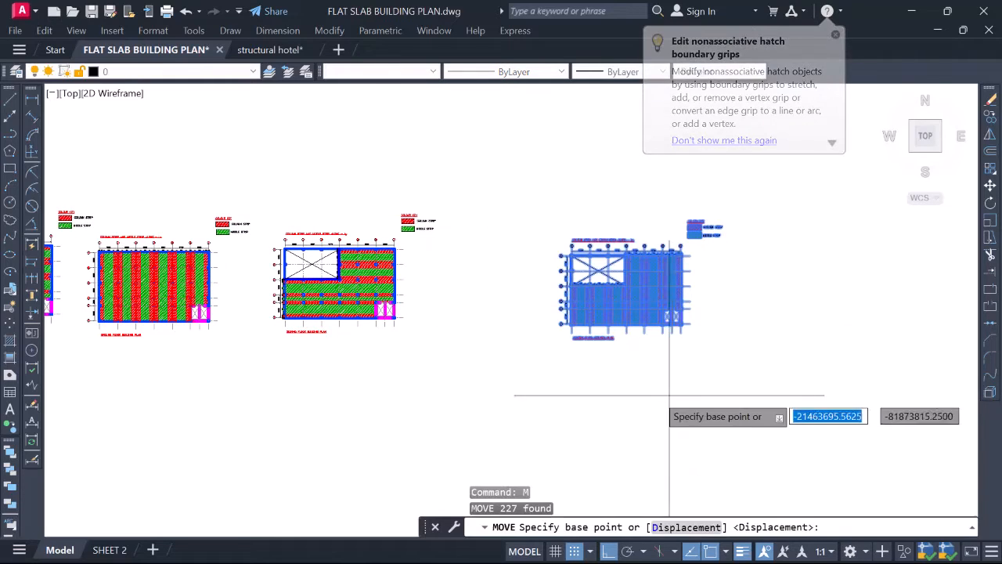
left_click(668, 384)
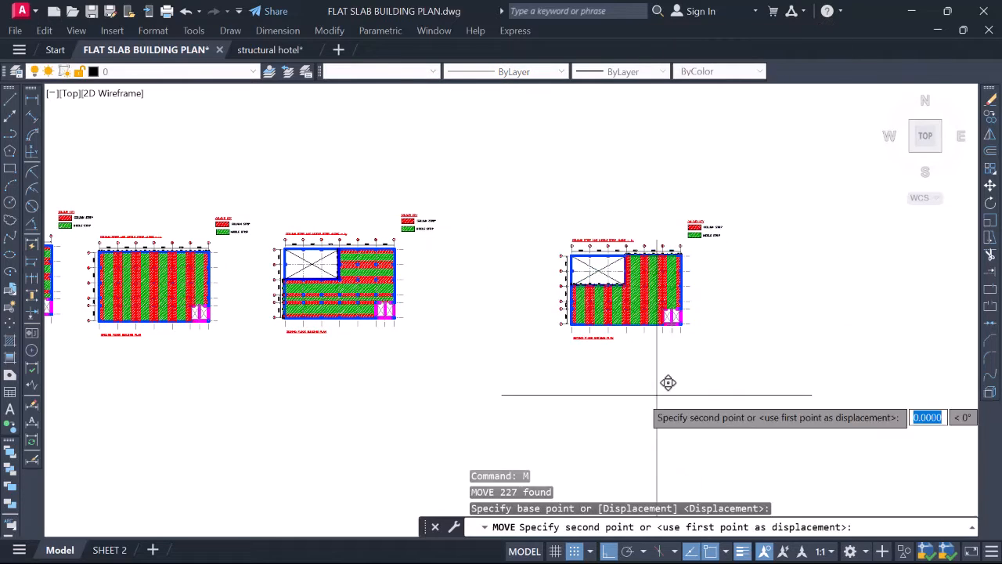
left_click(566, 387)
scroll(548, 345, "down", 2)
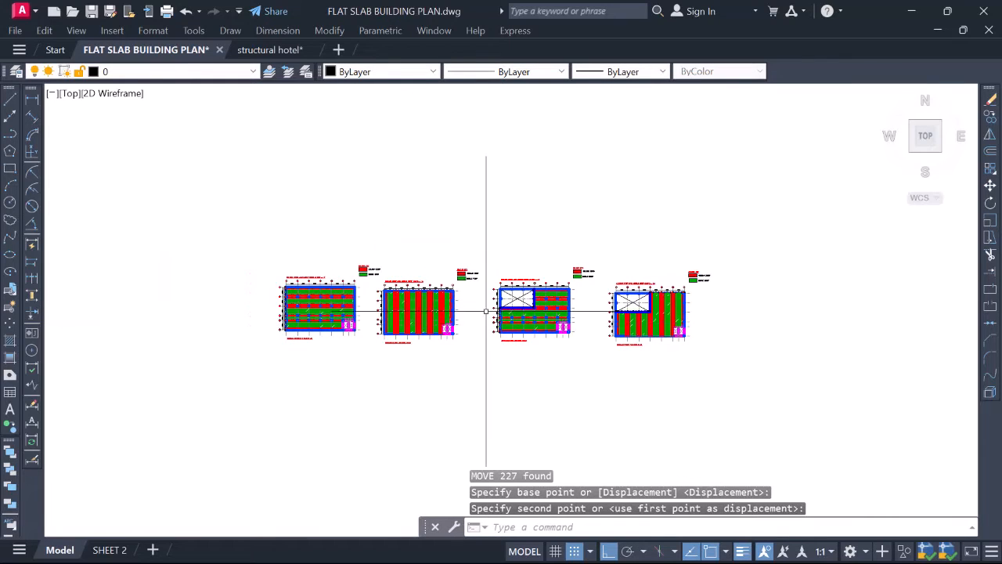
Move both plans containing the roof area together slightly closer to the two ground floor plans
scroll(504, 291, "up", 5)
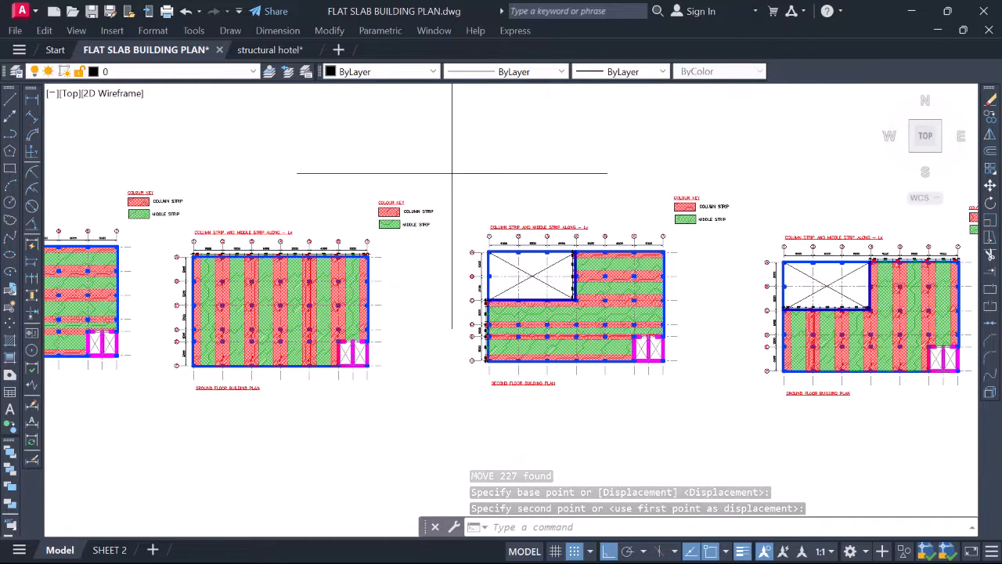
scroll(459, 179, "down", 2)
left_click(456, 184)
left_click(899, 313)
type("M")
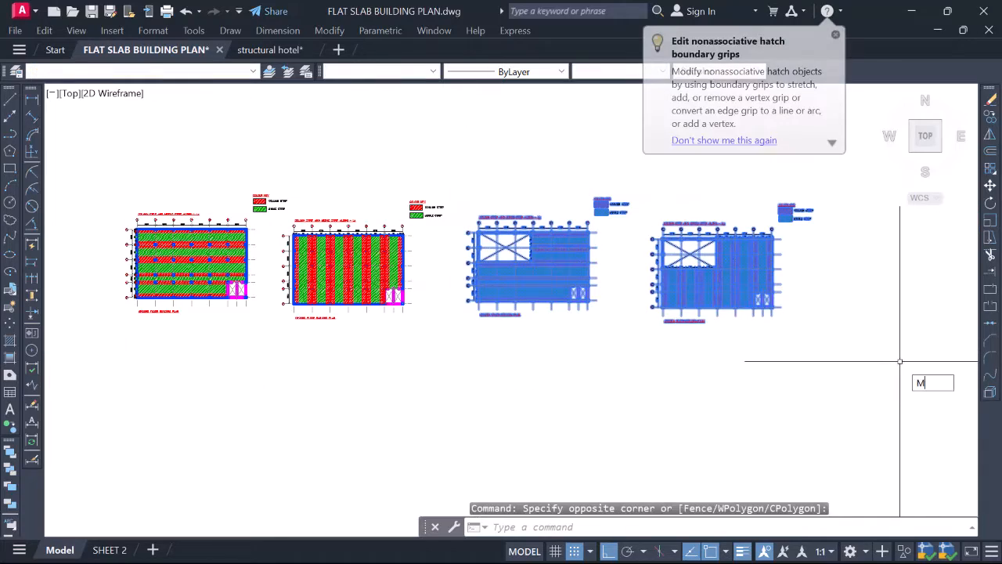
key("Return")
left_click(672, 385)
left_click(644, 384)
middle_click_drag(414, 299, 434, 357)
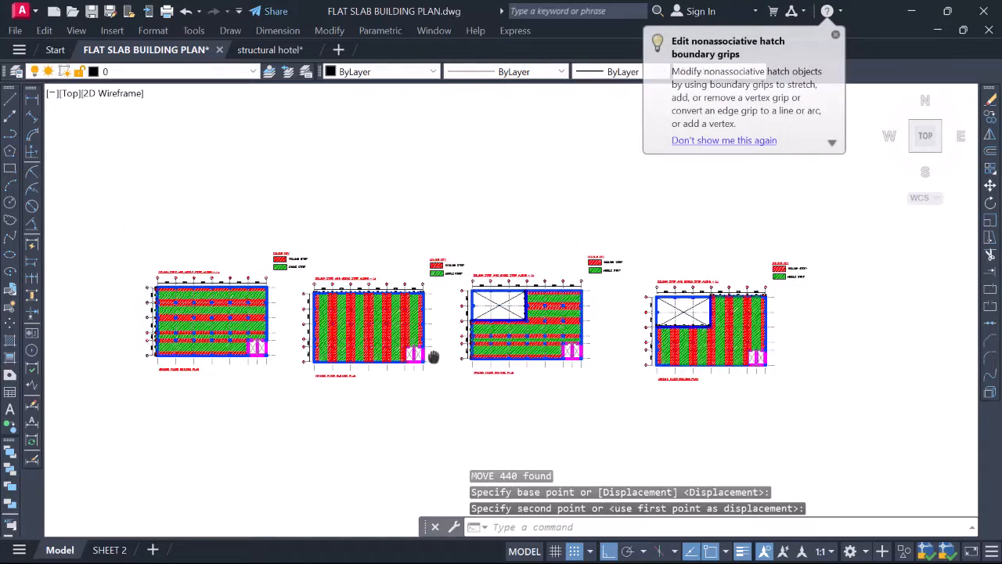
Examine the arranged plans, checking the strip hatches, labels and dimensions around the roof area of the second floor Ly plan
scroll(260, 307, "up", 3)
scroll(403, 284, "up", 3)
scroll(374, 292, "down", 5)
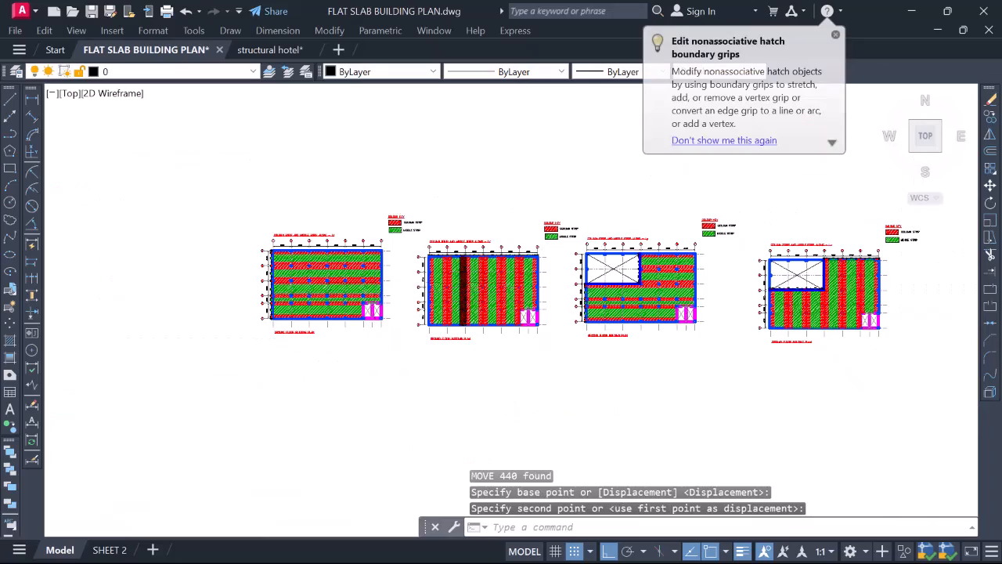
scroll(548, 286, "up", 3)
scroll(447, 279, "down", 4)
scroll(622, 275, "up", 3)
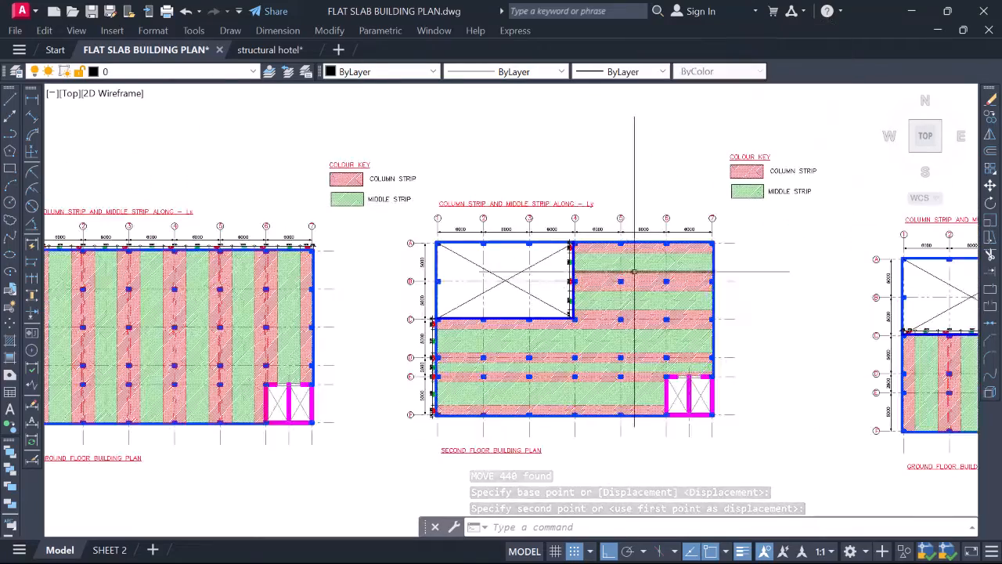
scroll(632, 274, "up", 4)
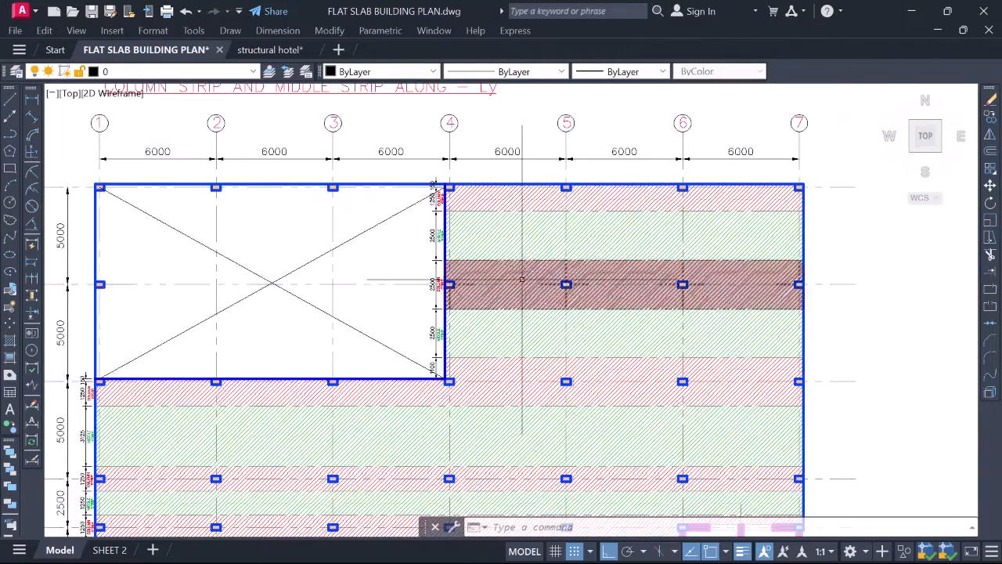
scroll(522, 278, "down", 2)
scroll(487, 290, "up", 8)
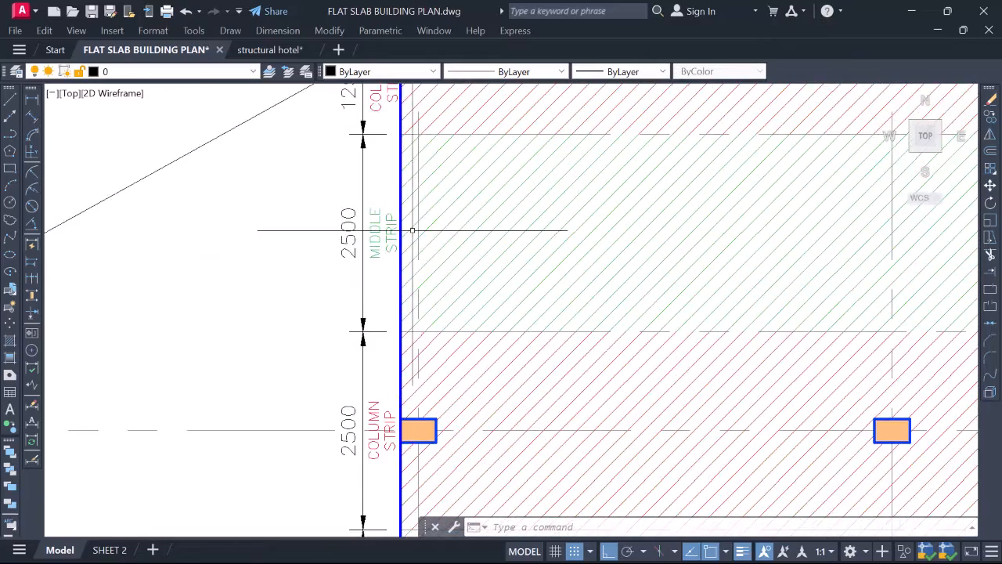
scroll(412, 231, "down", 9)
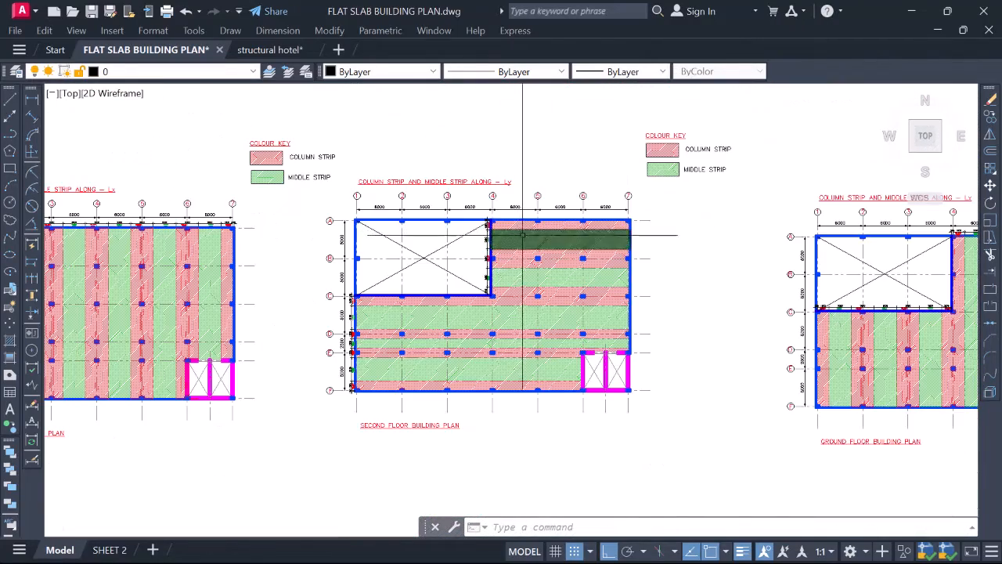
scroll(627, 267, "down", 3)
scroll(650, 267, "up", 1)
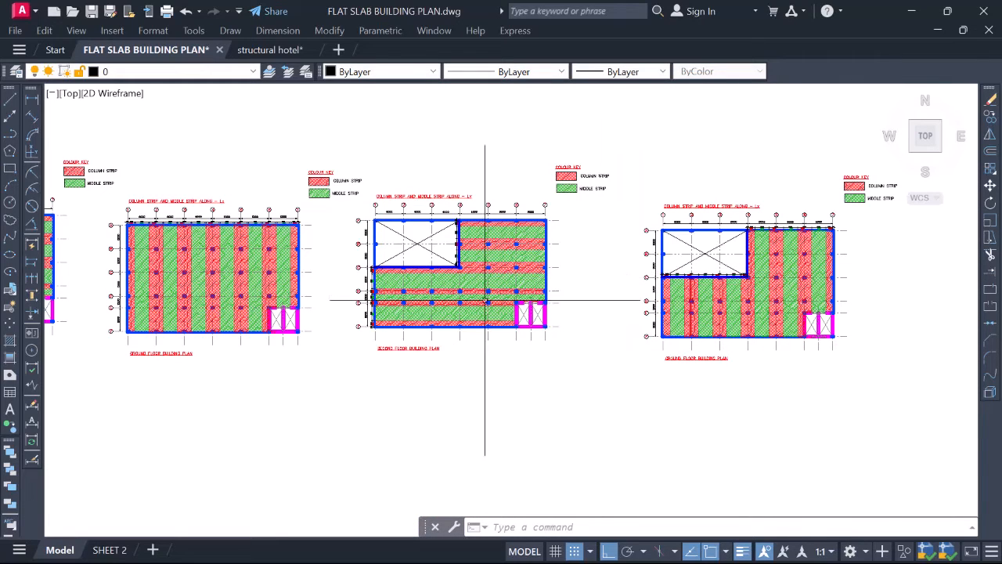
scroll(484, 299, "up", 4)
middle_click_drag(476, 305, 507, 375)
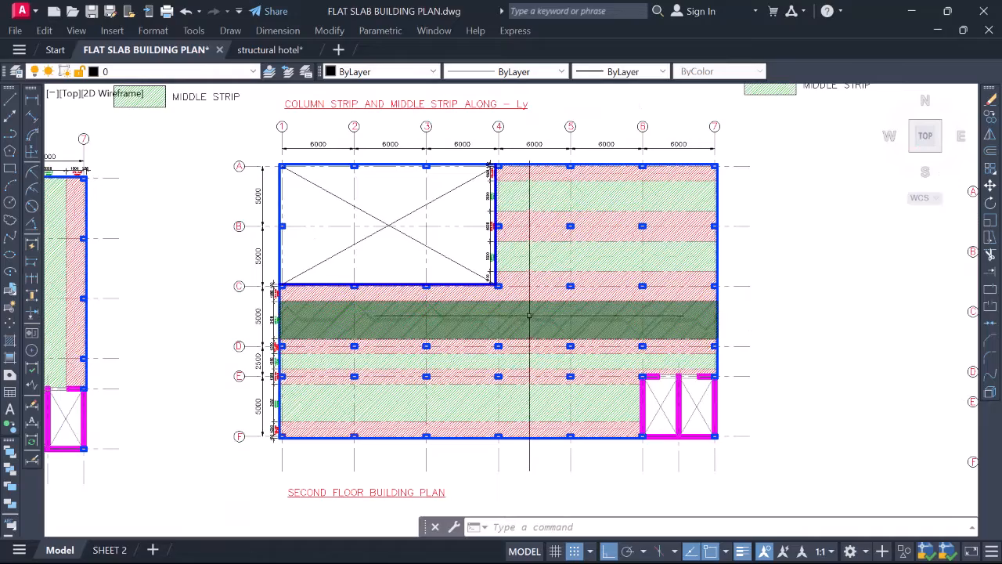
scroll(562, 301, "up", 4)
scroll(543, 212, "down", 6)
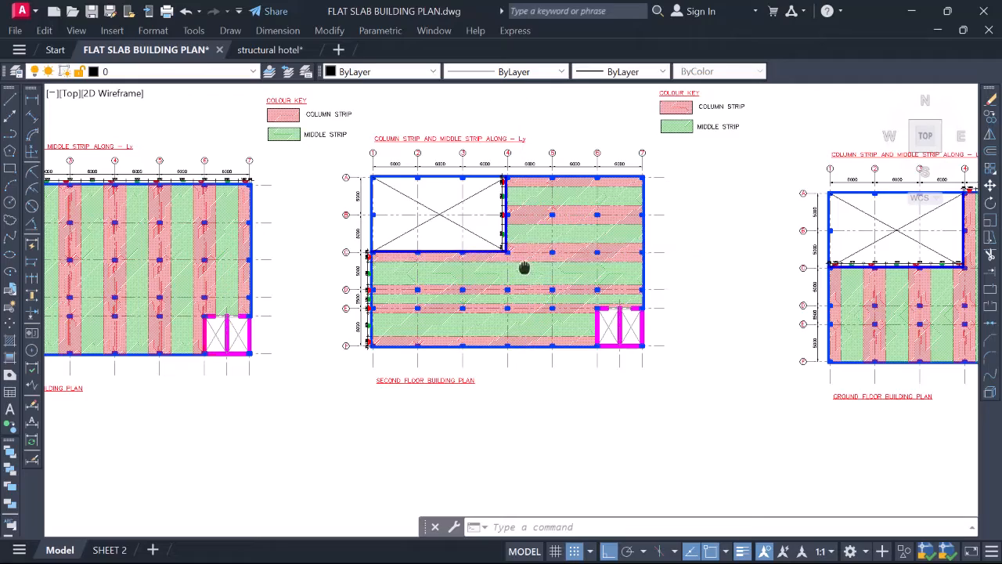
Examine the column and middle strip labels, hatches and dimensions along grid A of the ground floor Lx plan
middle_click_drag(525, 268, 676, 267)
middle_click_drag(497, 275, 664, 292)
middle_click_drag(546, 293, 641, 301)
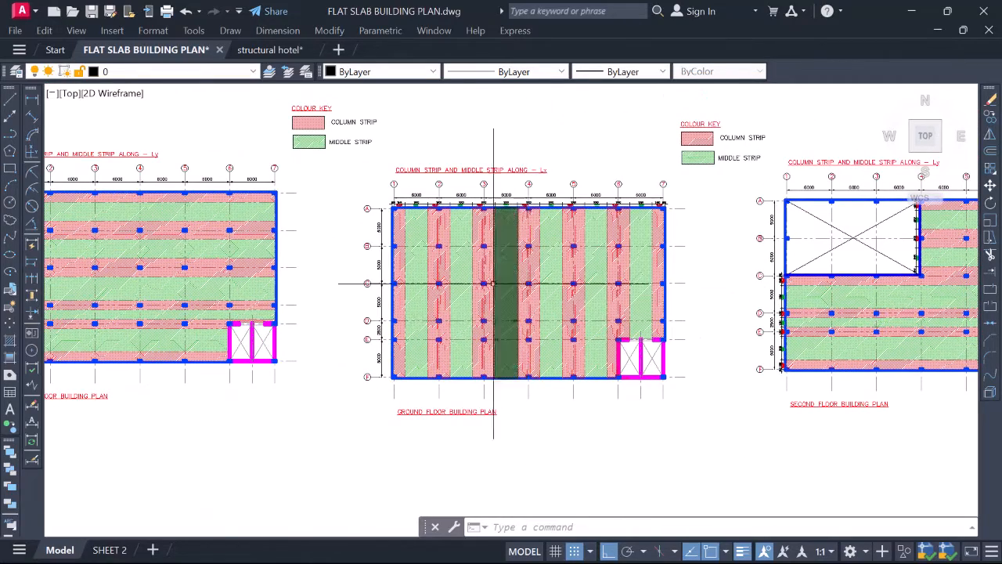
scroll(462, 234, "up", 2)
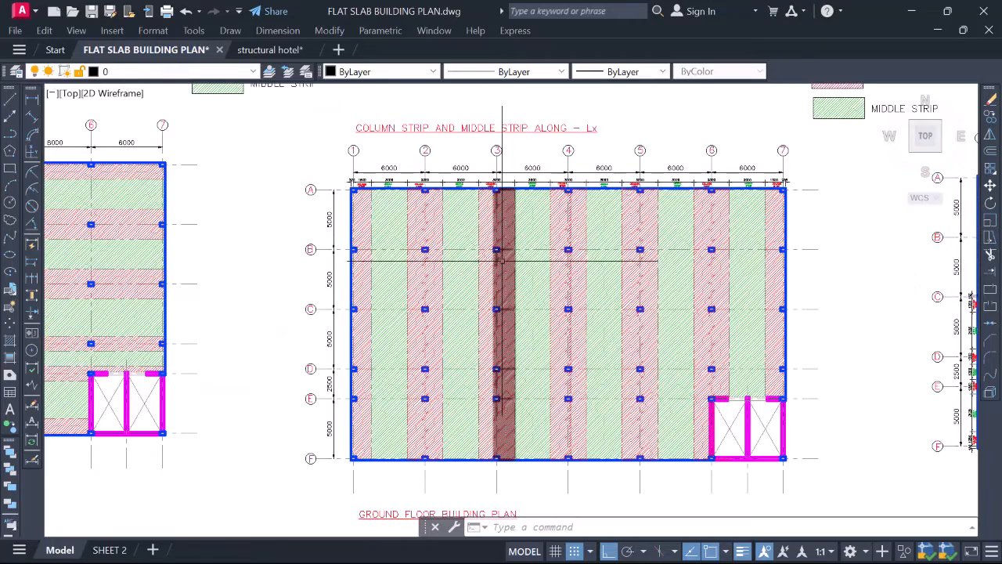
scroll(505, 252, "up", 4)
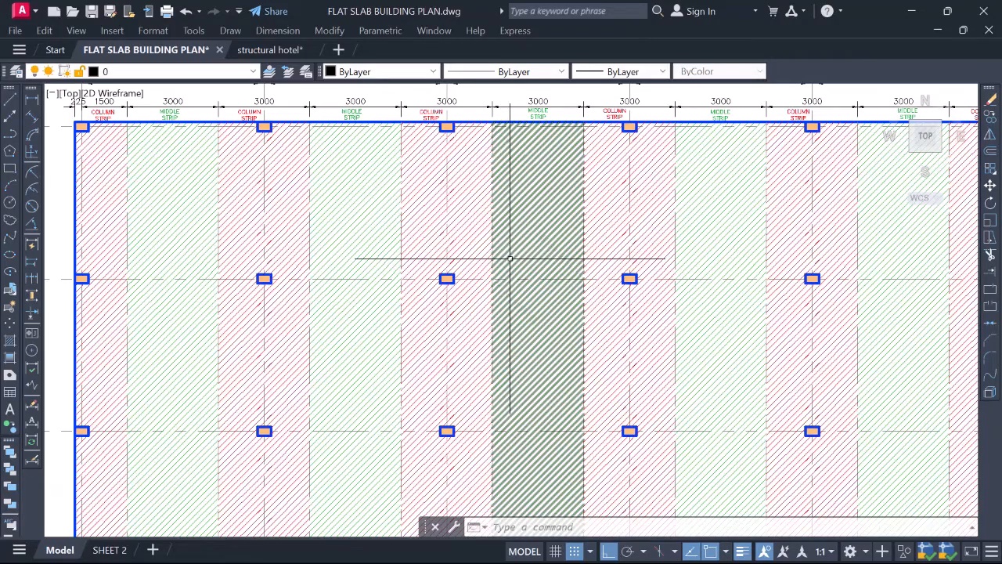
scroll(510, 258, "down", 6)
scroll(508, 235, "up", 4)
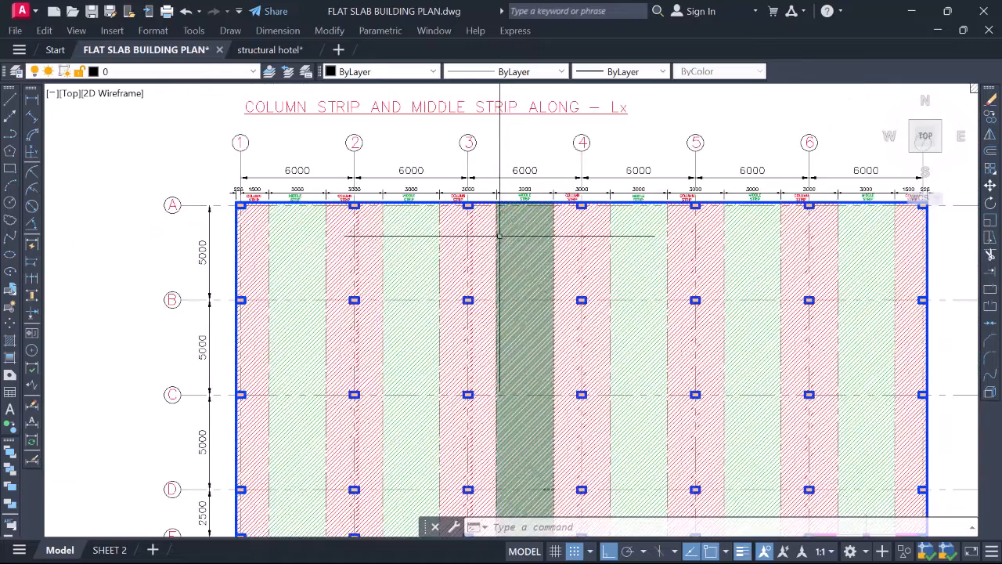
scroll(499, 235, "up", 2)
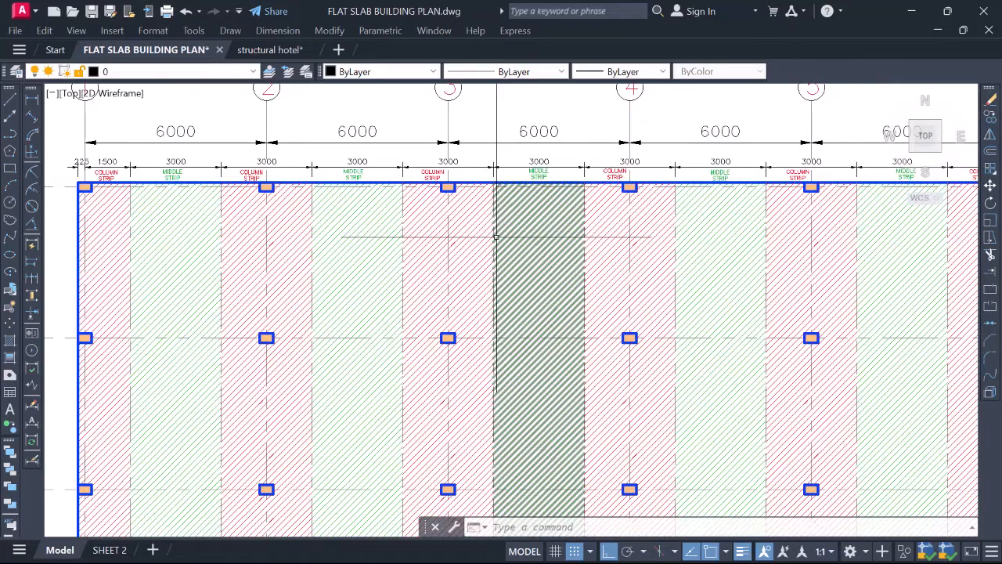
scroll(495, 235, "down", 4)
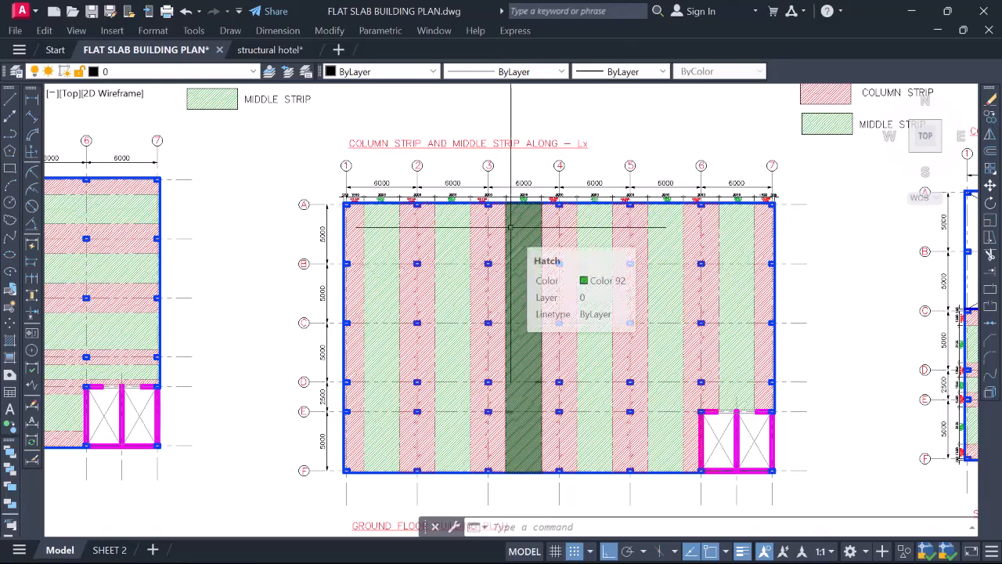
scroll(509, 227, "up", 4)
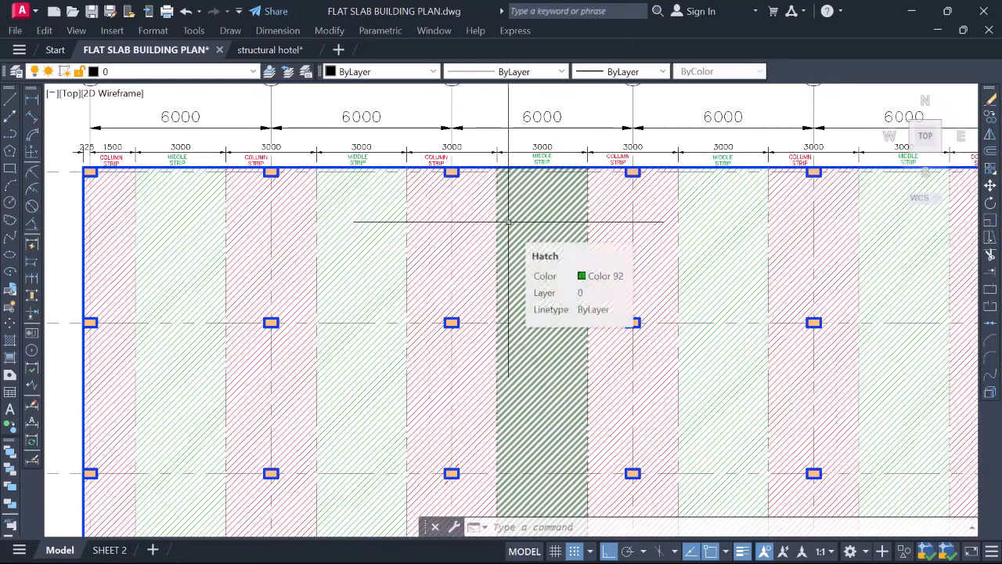
scroll(505, 225, "down", 8)
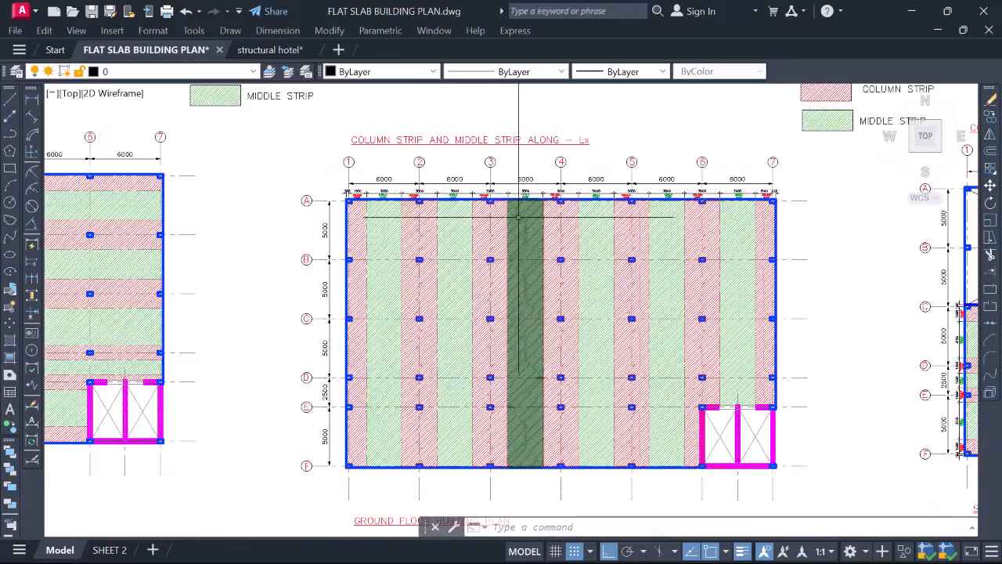
Review the row of four strip plans and compare the Ly and Lx plans containing the roof area
middle_click_drag(373, 220, 362, 229)
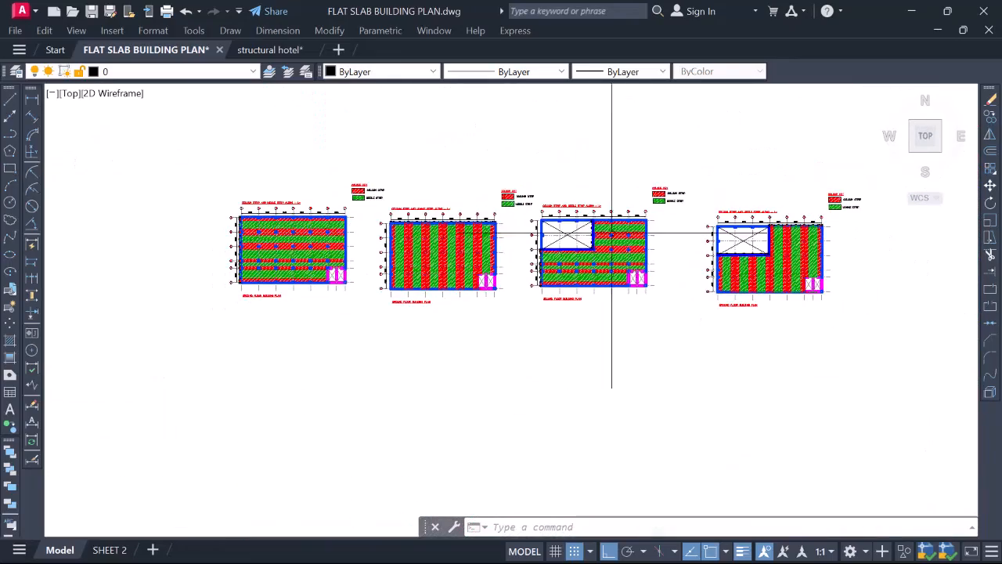
scroll(650, 233, "up", 4)
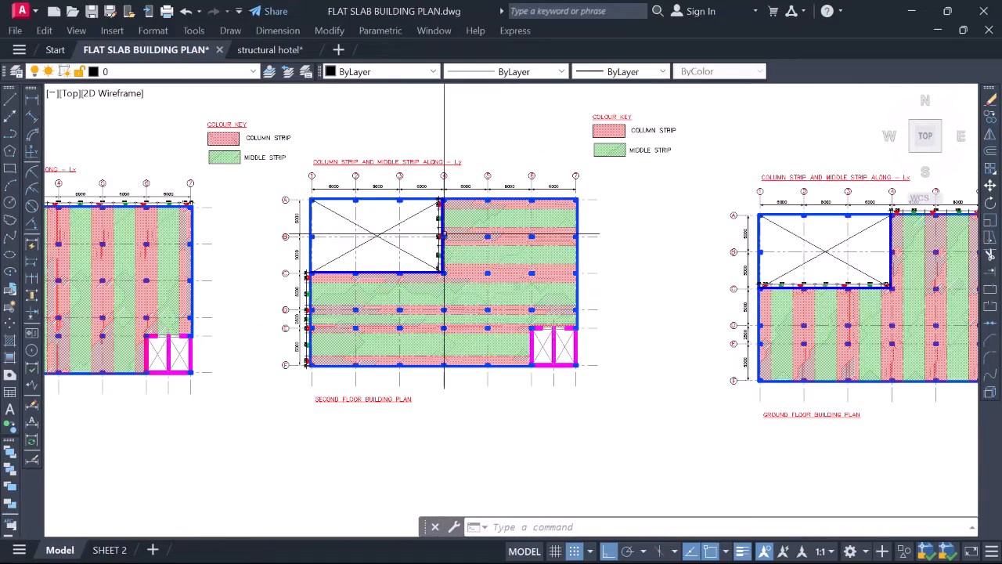
scroll(447, 233, "down", 4)
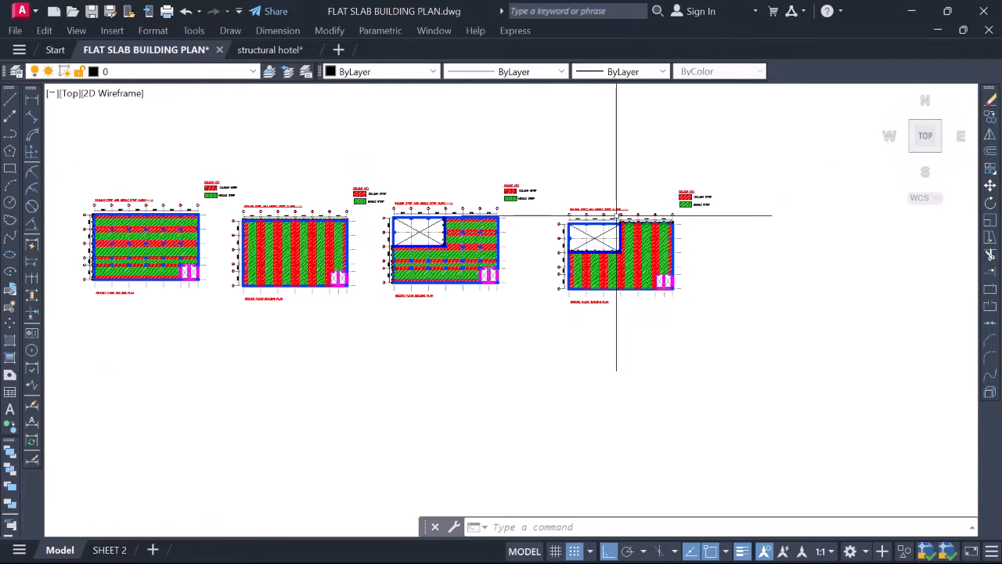
scroll(553, 219, "up", 2)
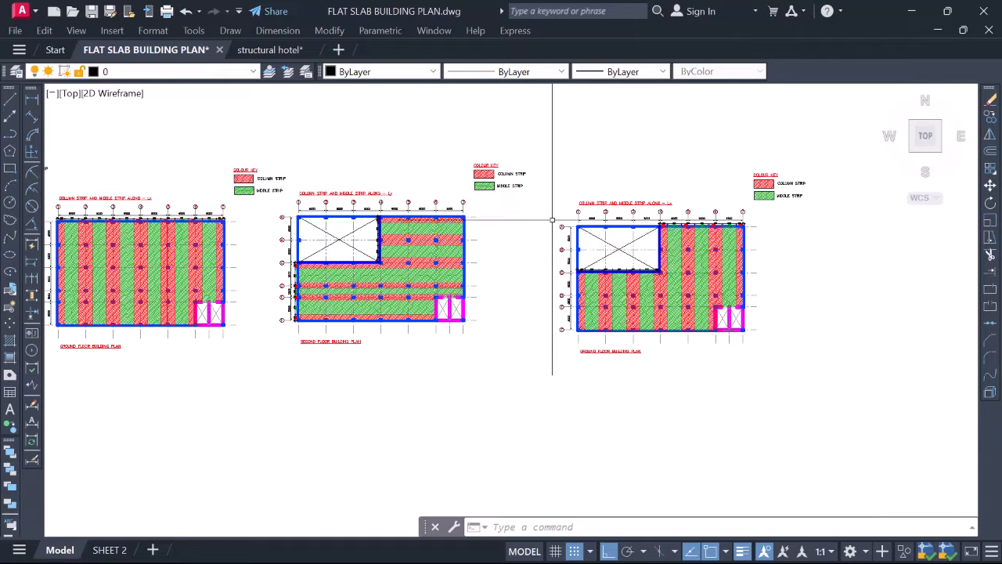
scroll(552, 220, "up", 2)
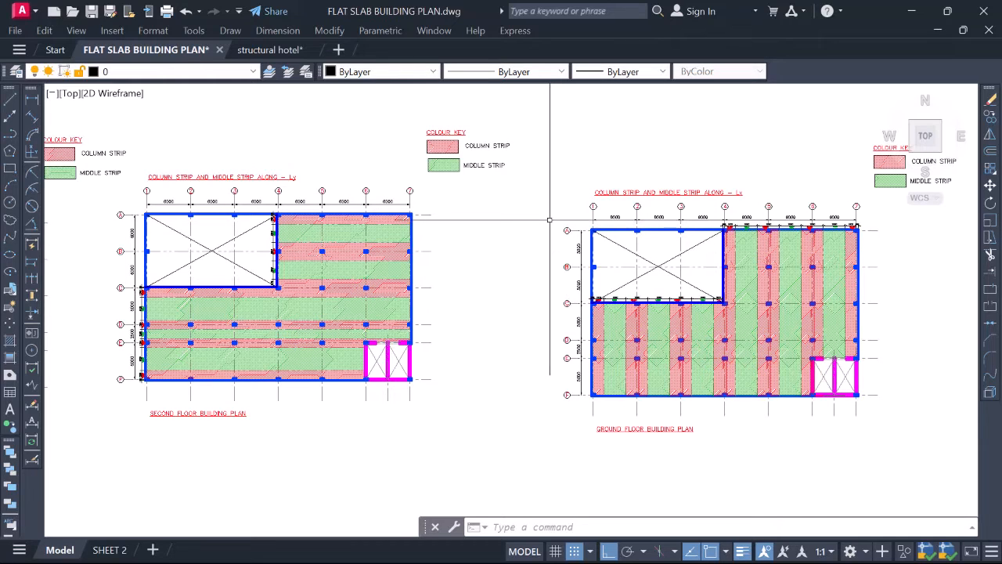
Look over the row of strip plans, comparing the two full ground floor plans with the second floor Ly plan
scroll(550, 220, "down", 4)
scroll(375, 220, "up", 6)
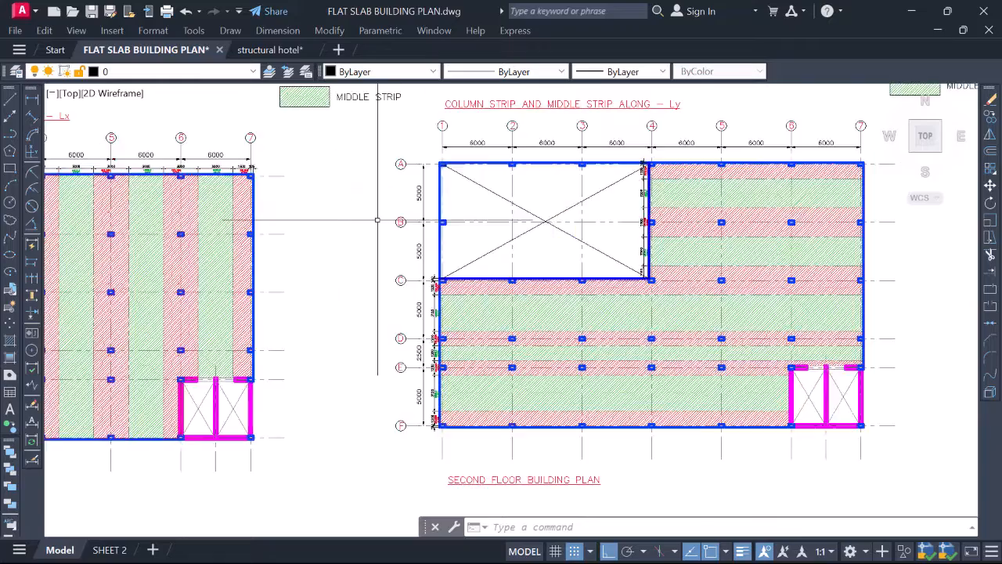
scroll(508, 223, "down", 2)
mouse_move(372, 245)
middle_mouse_down()
mouse_move(568, 231)
mouse_move(600, 215)
middle_mouse_up()
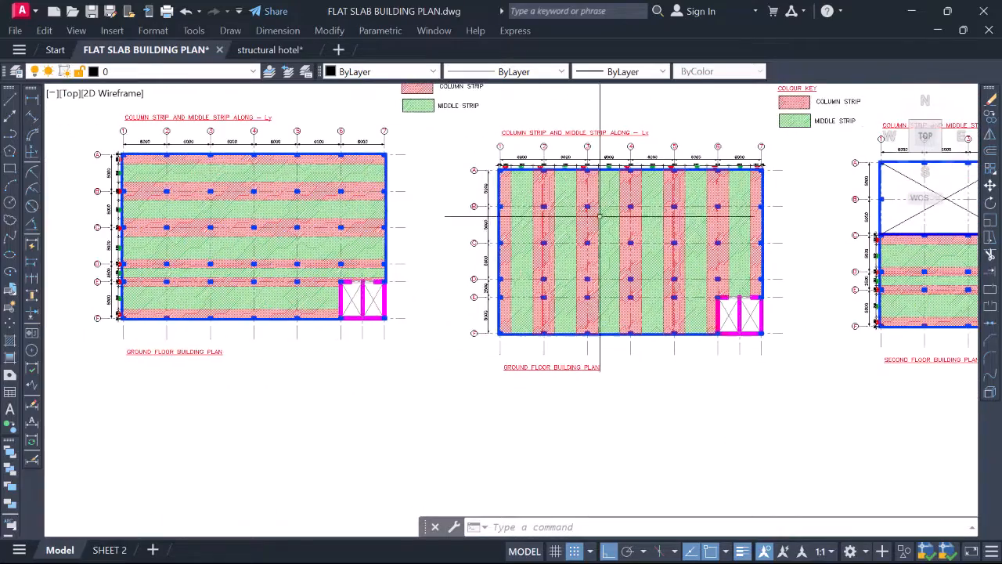
scroll(397, 212, "down", 4)
middle_click_drag(520, 210, 376, 235)
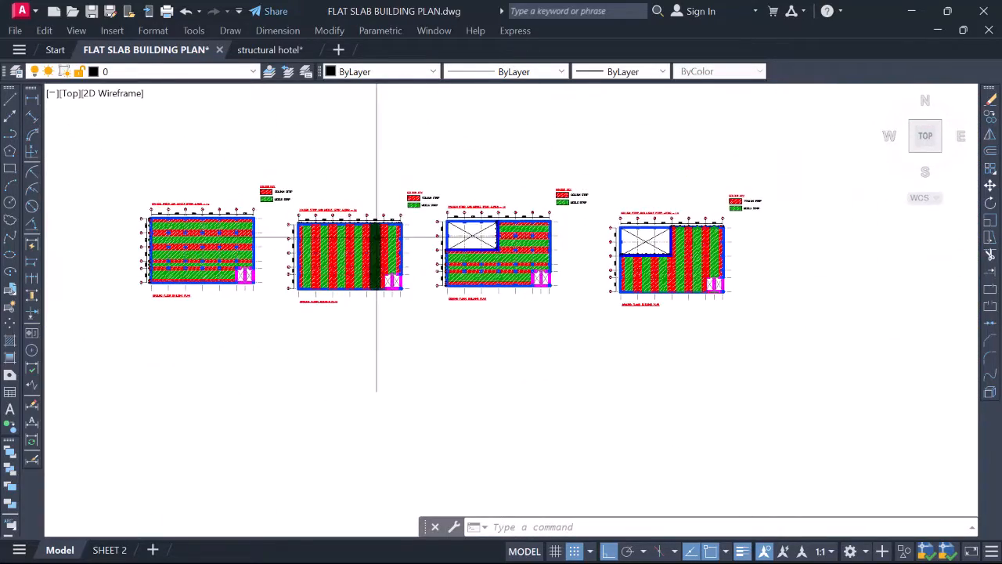
scroll(718, 225, "up", 2)
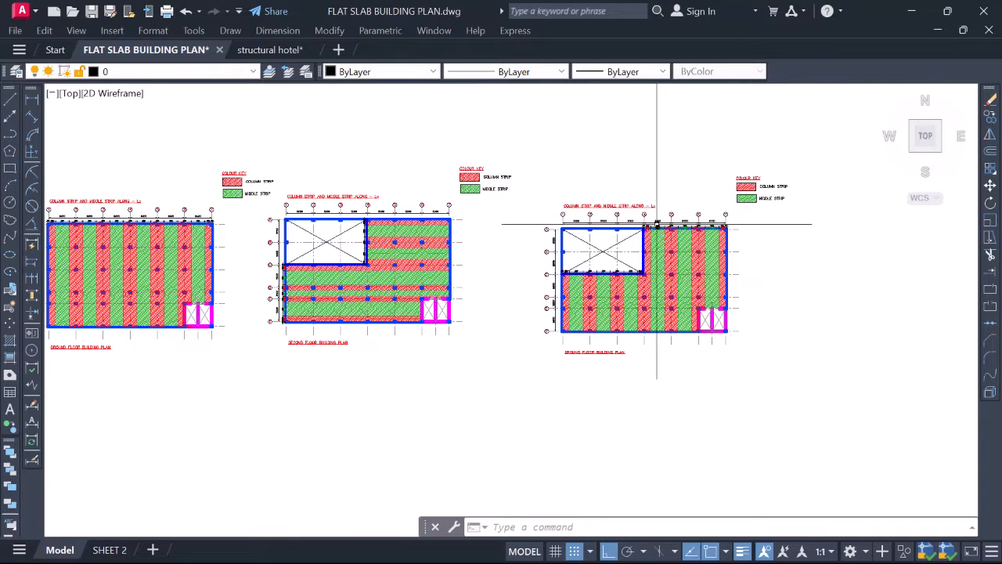
Examine the strip labels, dimensions and hatches around the crossed-out roof area of the Lx plan
scroll(662, 228, "up", 6)
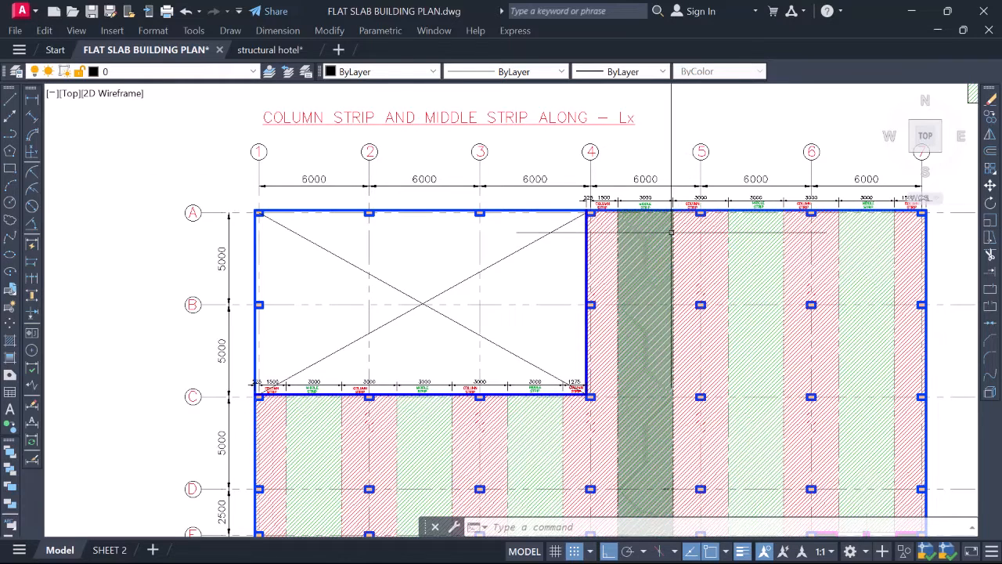
mouse_move(647, 222)
middle_mouse_down()
mouse_move(571, 223)
mouse_move(579, 239)
middle_mouse_up()
scroll(563, 231, "down", 2)
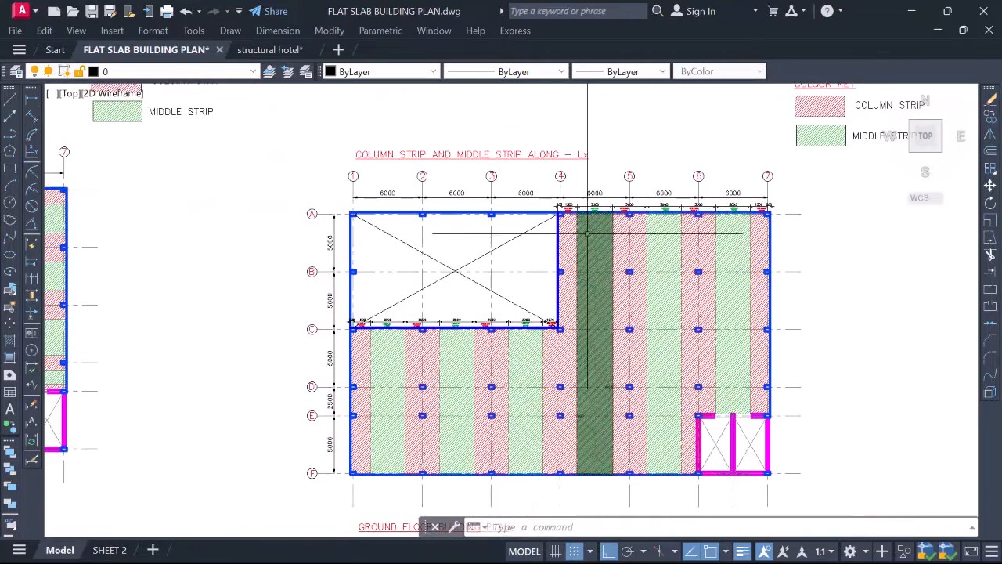
scroll(555, 236, "down", 2)
middle_click_drag(491, 258, 534, 266)
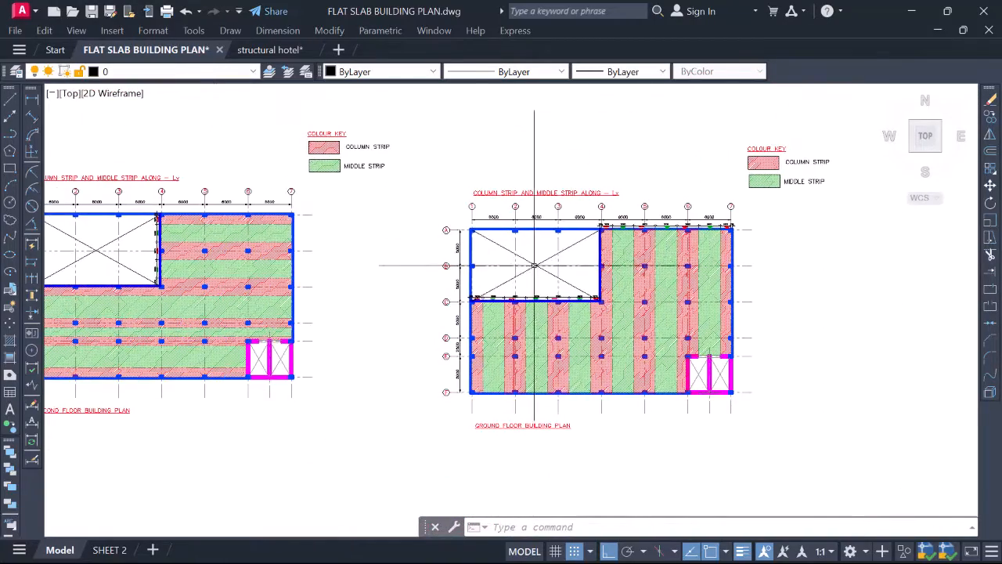
scroll(532, 253, "down", 2)
middle_click_drag(532, 228, 557, 274)
scroll(556, 269, "up", 4)
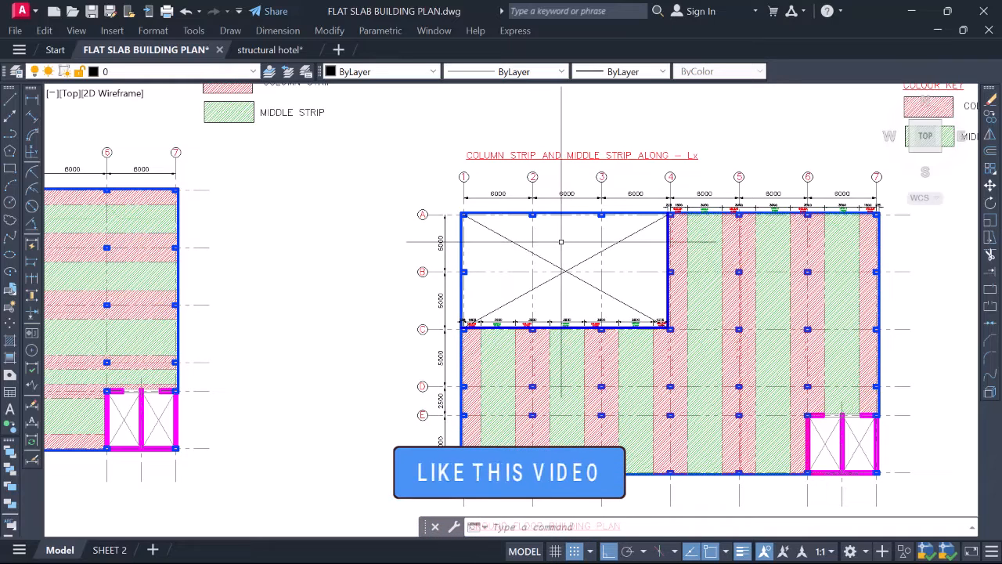
scroll(557, 243, "up", 2)
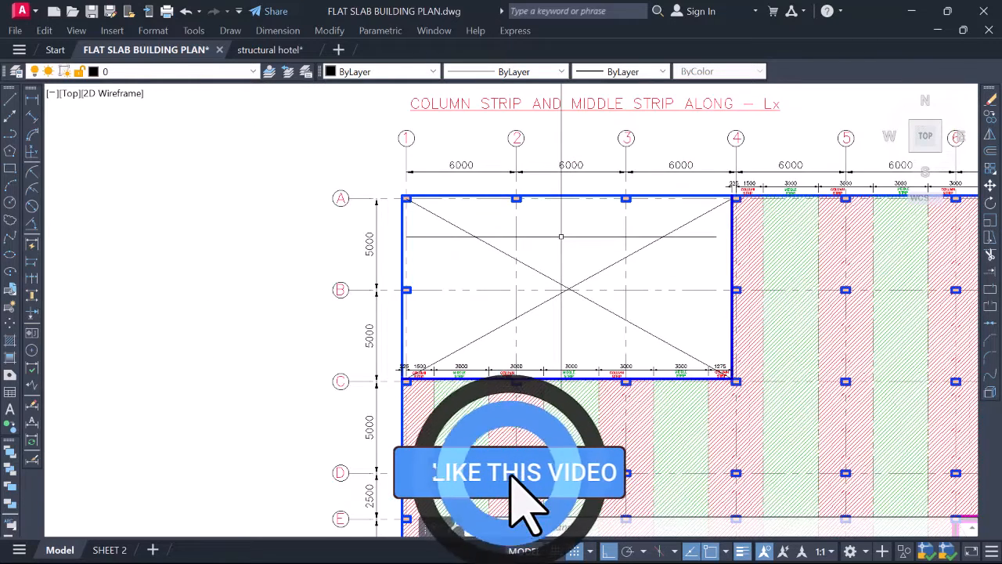
scroll(558, 222, "down", 3)
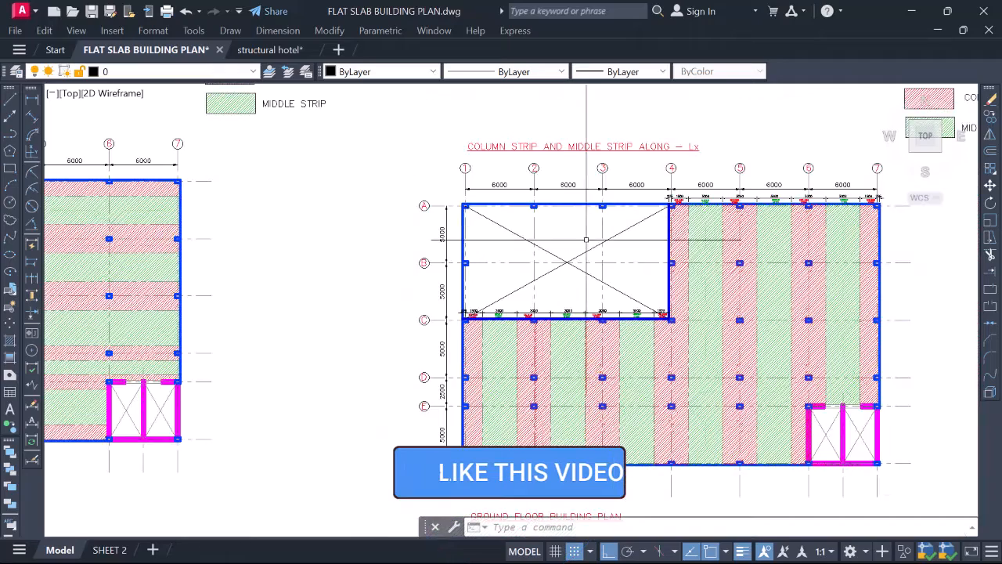
scroll(587, 203, "down", 1)
scroll(600, 208, "down", 3)
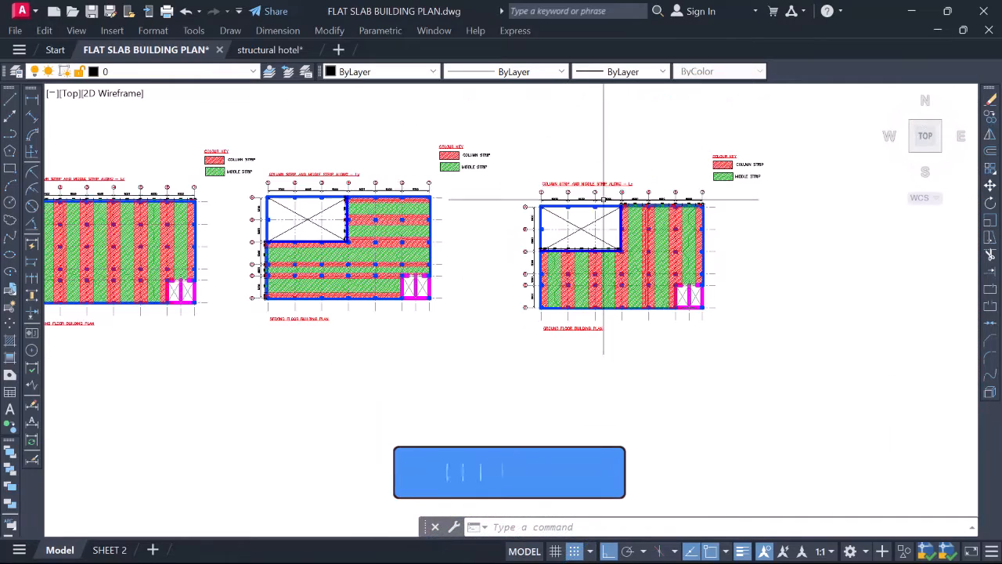
Review the titles, colour keys and spacing of the four column and middle strip plans
scroll(521, 235, "down", 1)
mouse_move(509, 205)
middle_mouse_down()
mouse_move(586, 217)
mouse_move(592, 204)
middle_mouse_up()
scroll(584, 179, "up", 2)
scroll(579, 185, "down", 2)
scroll(492, 202, "up", 4)
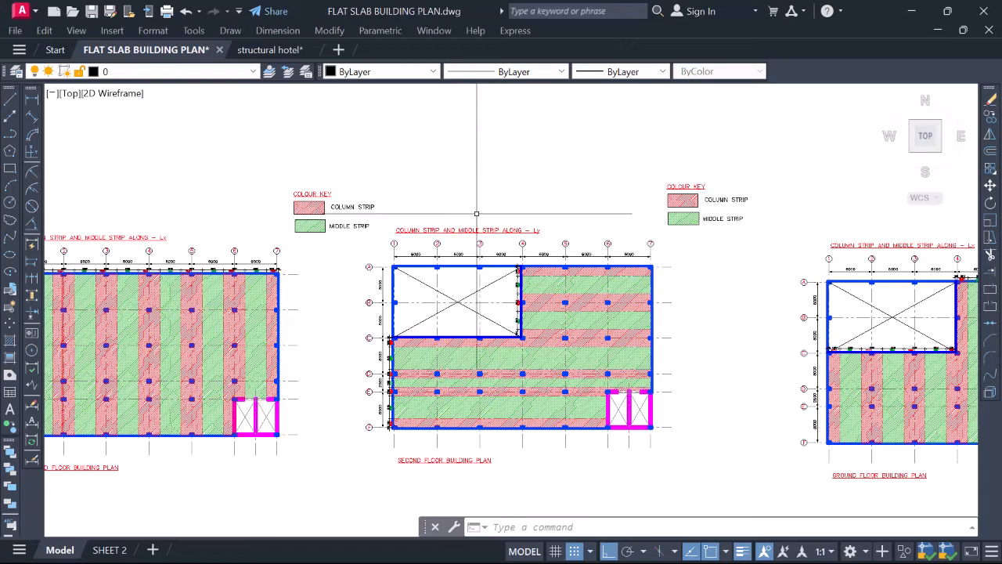
scroll(514, 196, "down", 2)
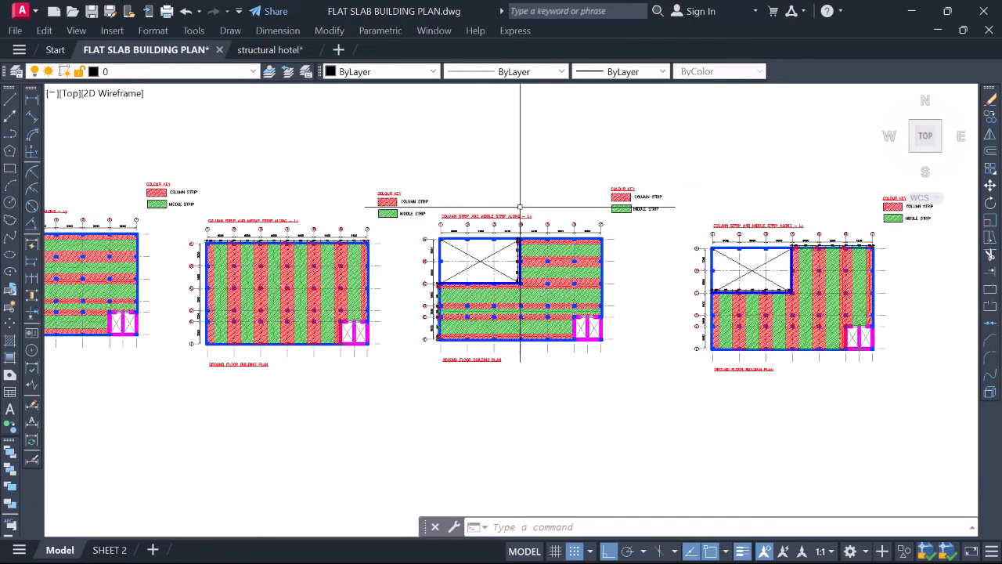
middle_click_drag(522, 208, 560, 210)
scroll(561, 210, "down", 4)
scroll(521, 219, "up", 5)
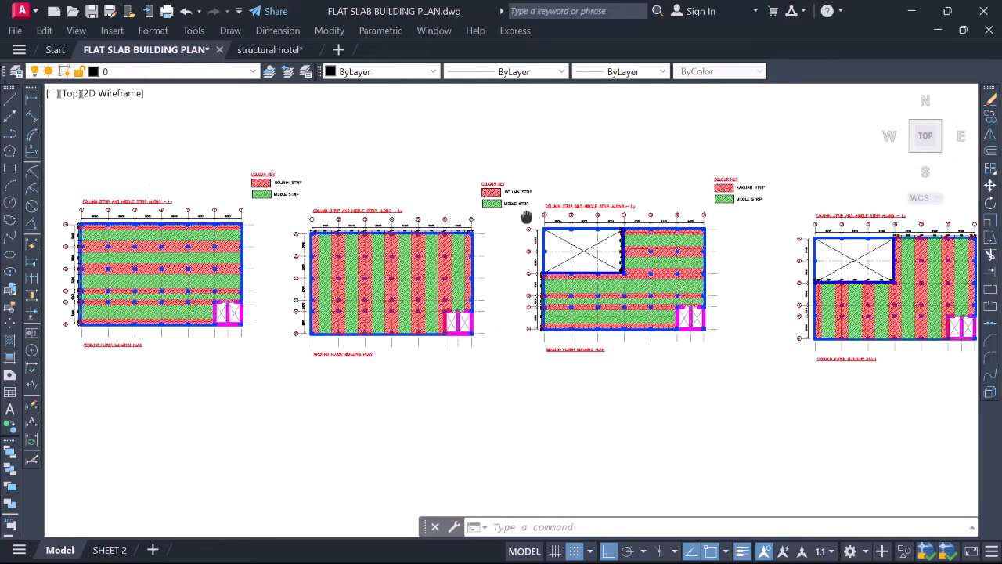
mouse_move(527, 217)
middle_mouse_down()
mouse_move(485, 211)
mouse_move(609, 229)
middle_mouse_up()
middle_click_drag(307, 267, 525, 259)
Examine the hatched strips between the grid lines of the full ground floor Ly and Lx plans, against the neighbouring plans
scroll(345, 246, "up", 4)
scroll(393, 245, "up", 2)
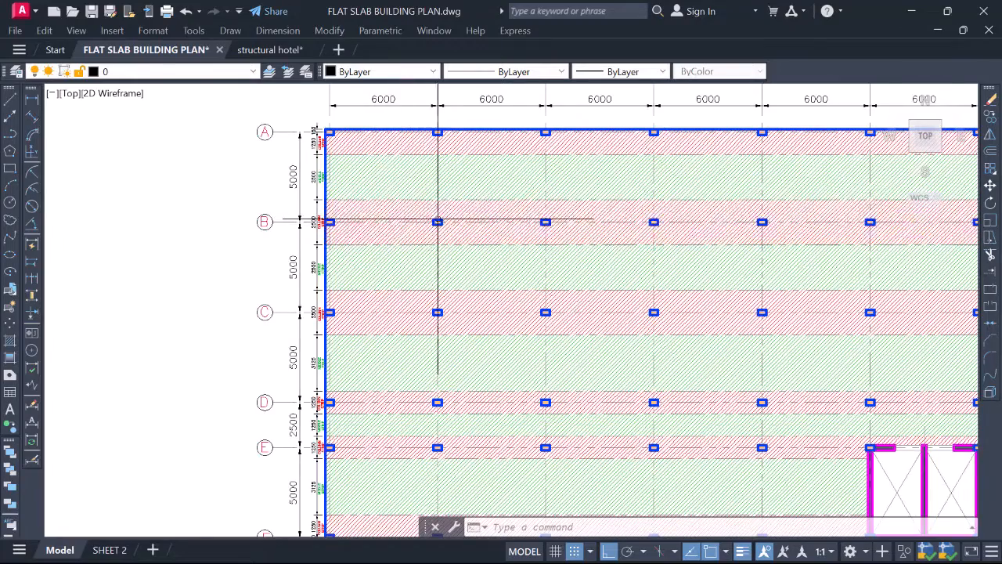
scroll(457, 202, "up", 2)
scroll(432, 199, "down", 6)
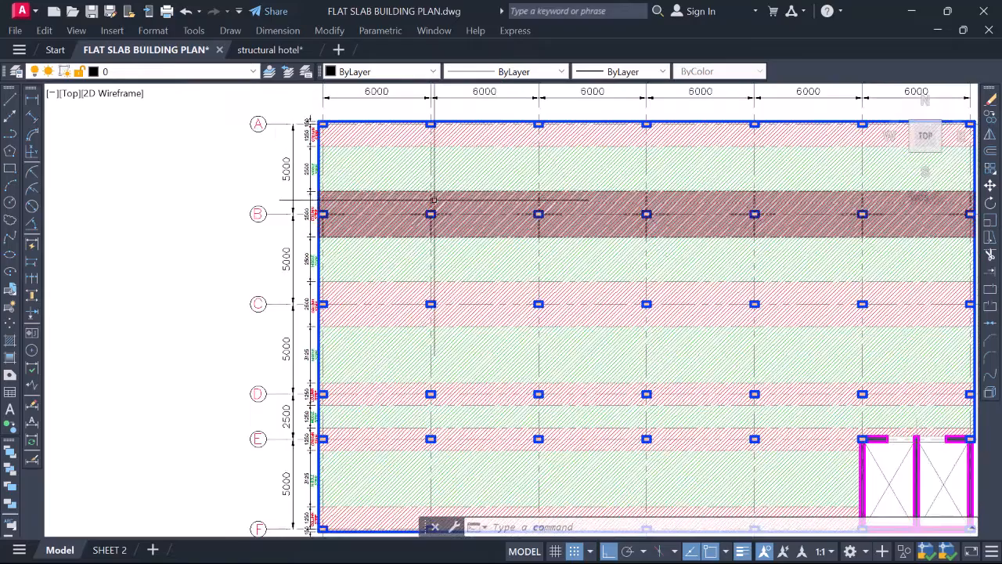
middle_click_drag(450, 206, 444, 222)
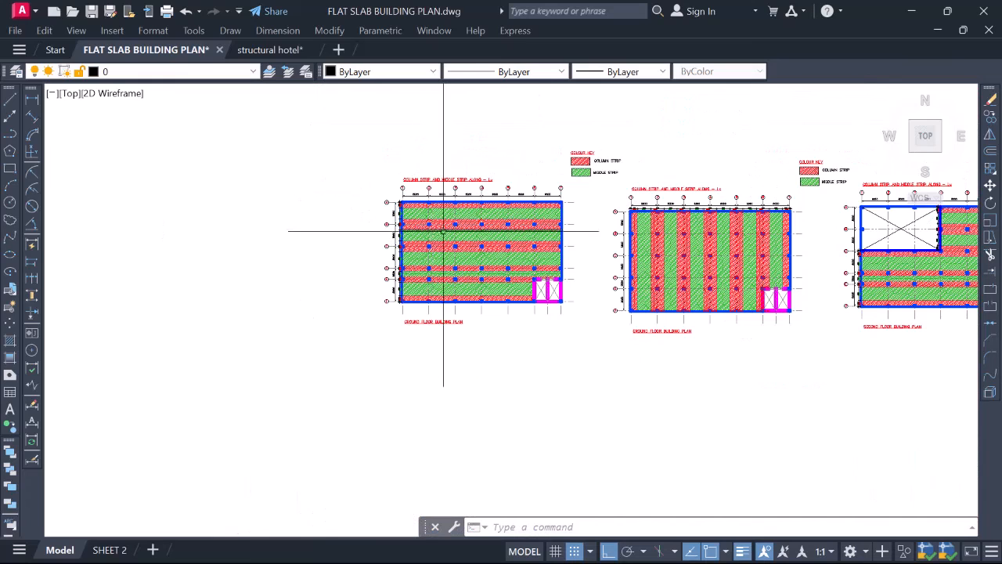
scroll(426, 249, "down", 3)
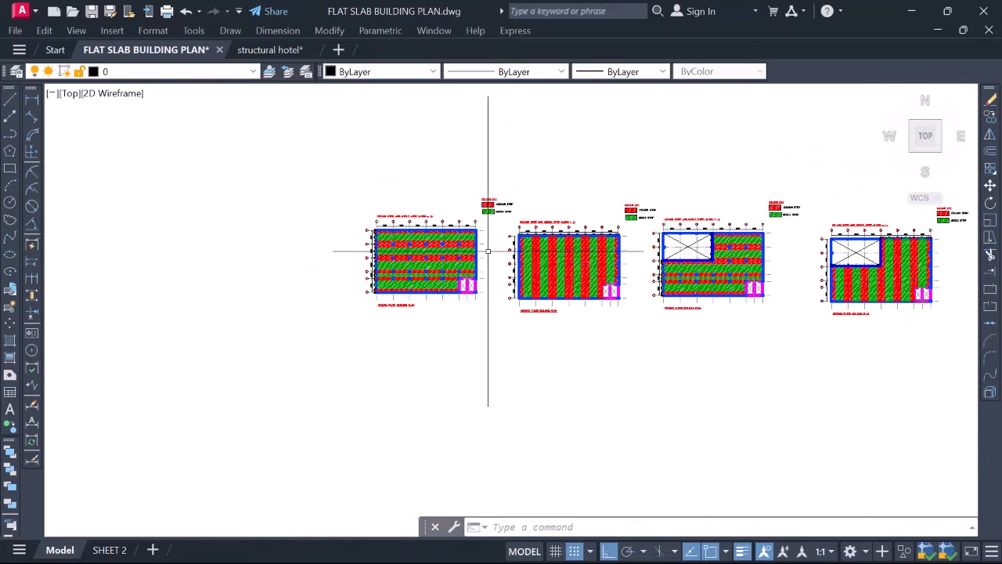
mouse_move(487, 249)
middle_mouse_down()
mouse_move(407, 269)
mouse_move(397, 259)
middle_mouse_up()
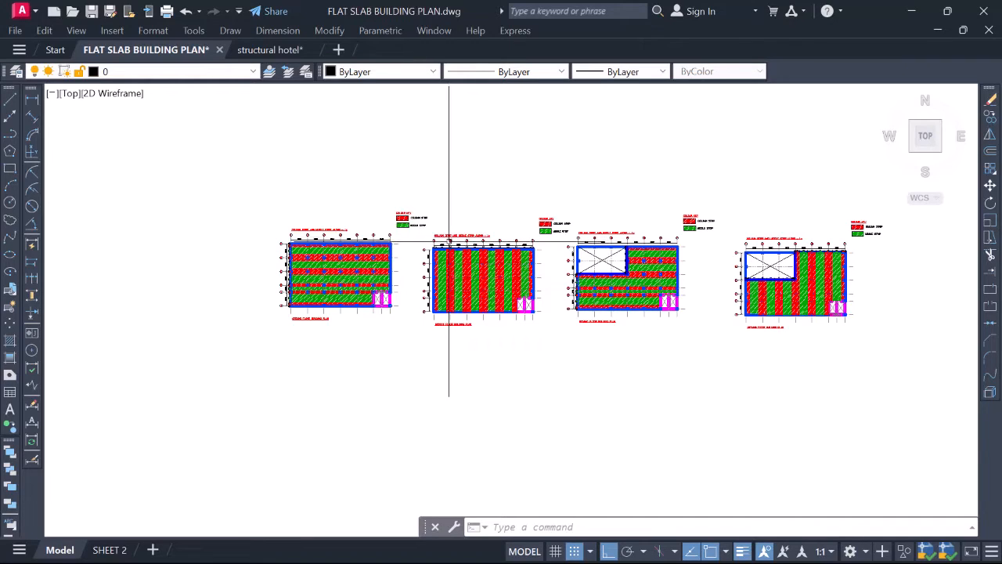
scroll(467, 244, "up", 4)
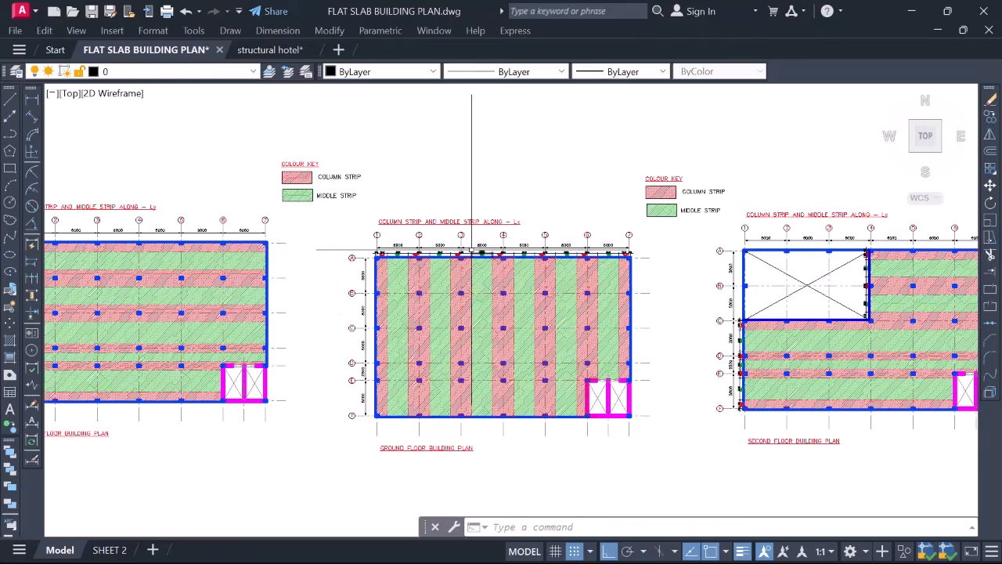
scroll(571, 356, "up", 4)
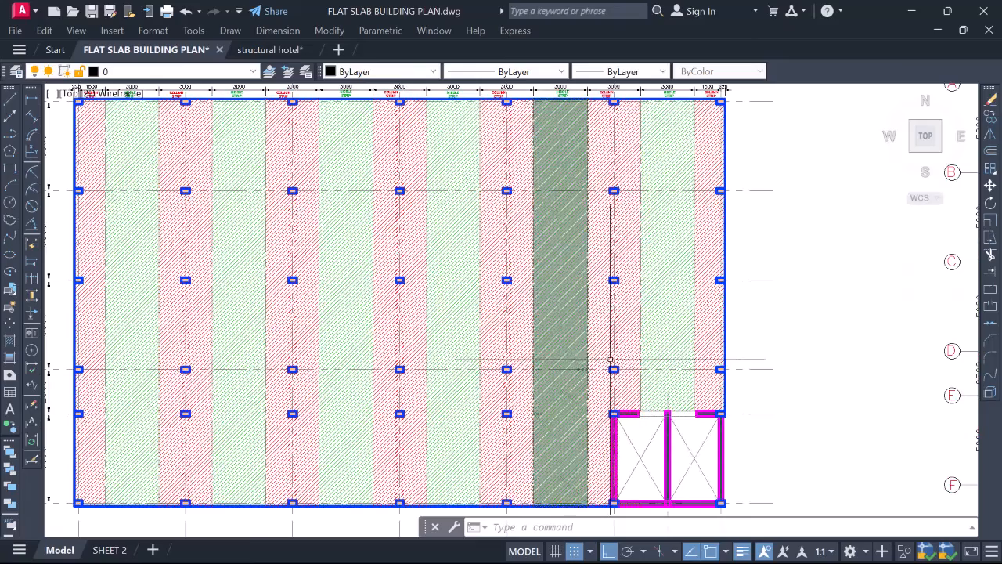
scroll(617, 343, "down", 5)
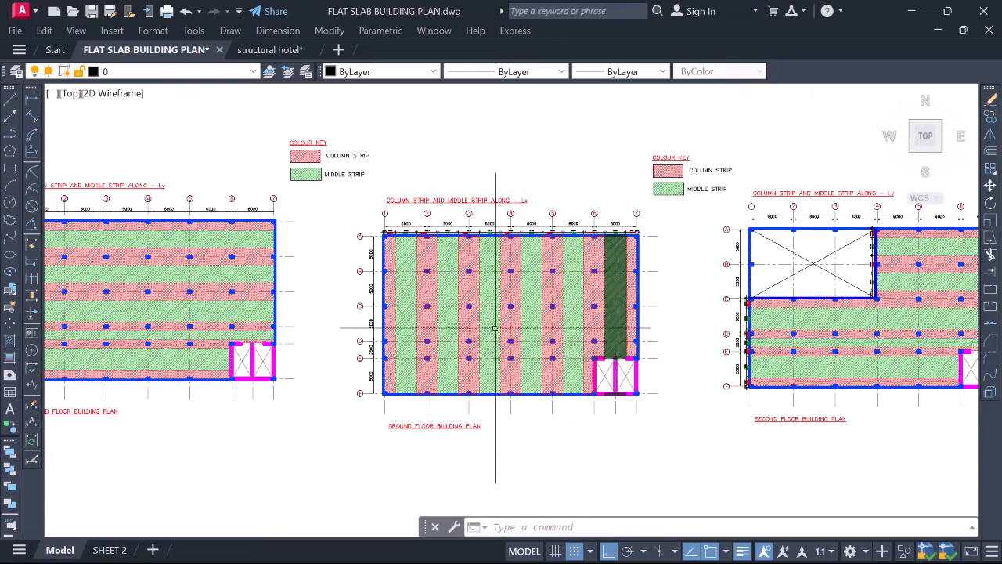
scroll(493, 327, "down", 2)
mouse_move(677, 344)
middle_mouse_down()
mouse_move(434, 341)
mouse_move(685, 351)
mouse_move(592, 352)
middle_mouse_up()
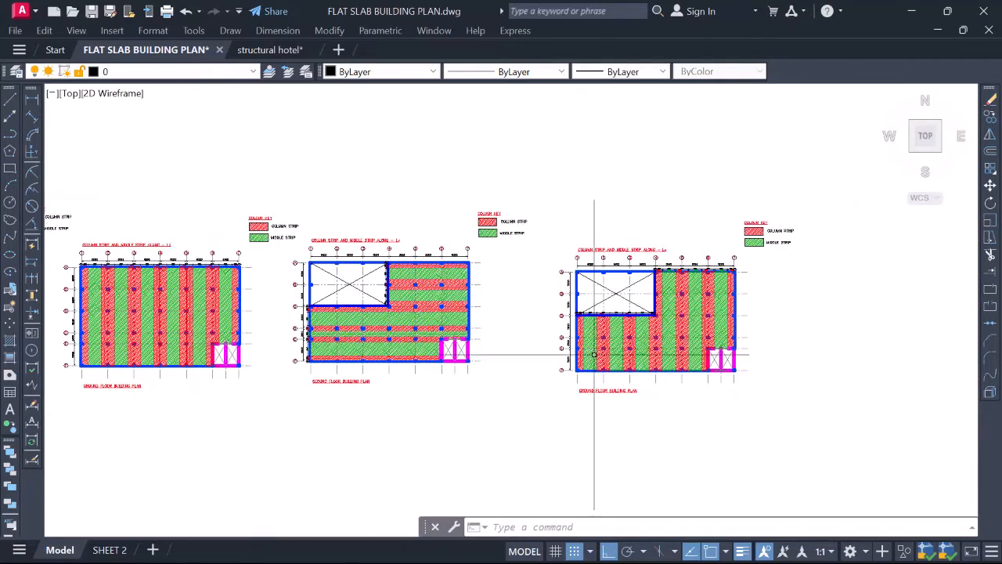